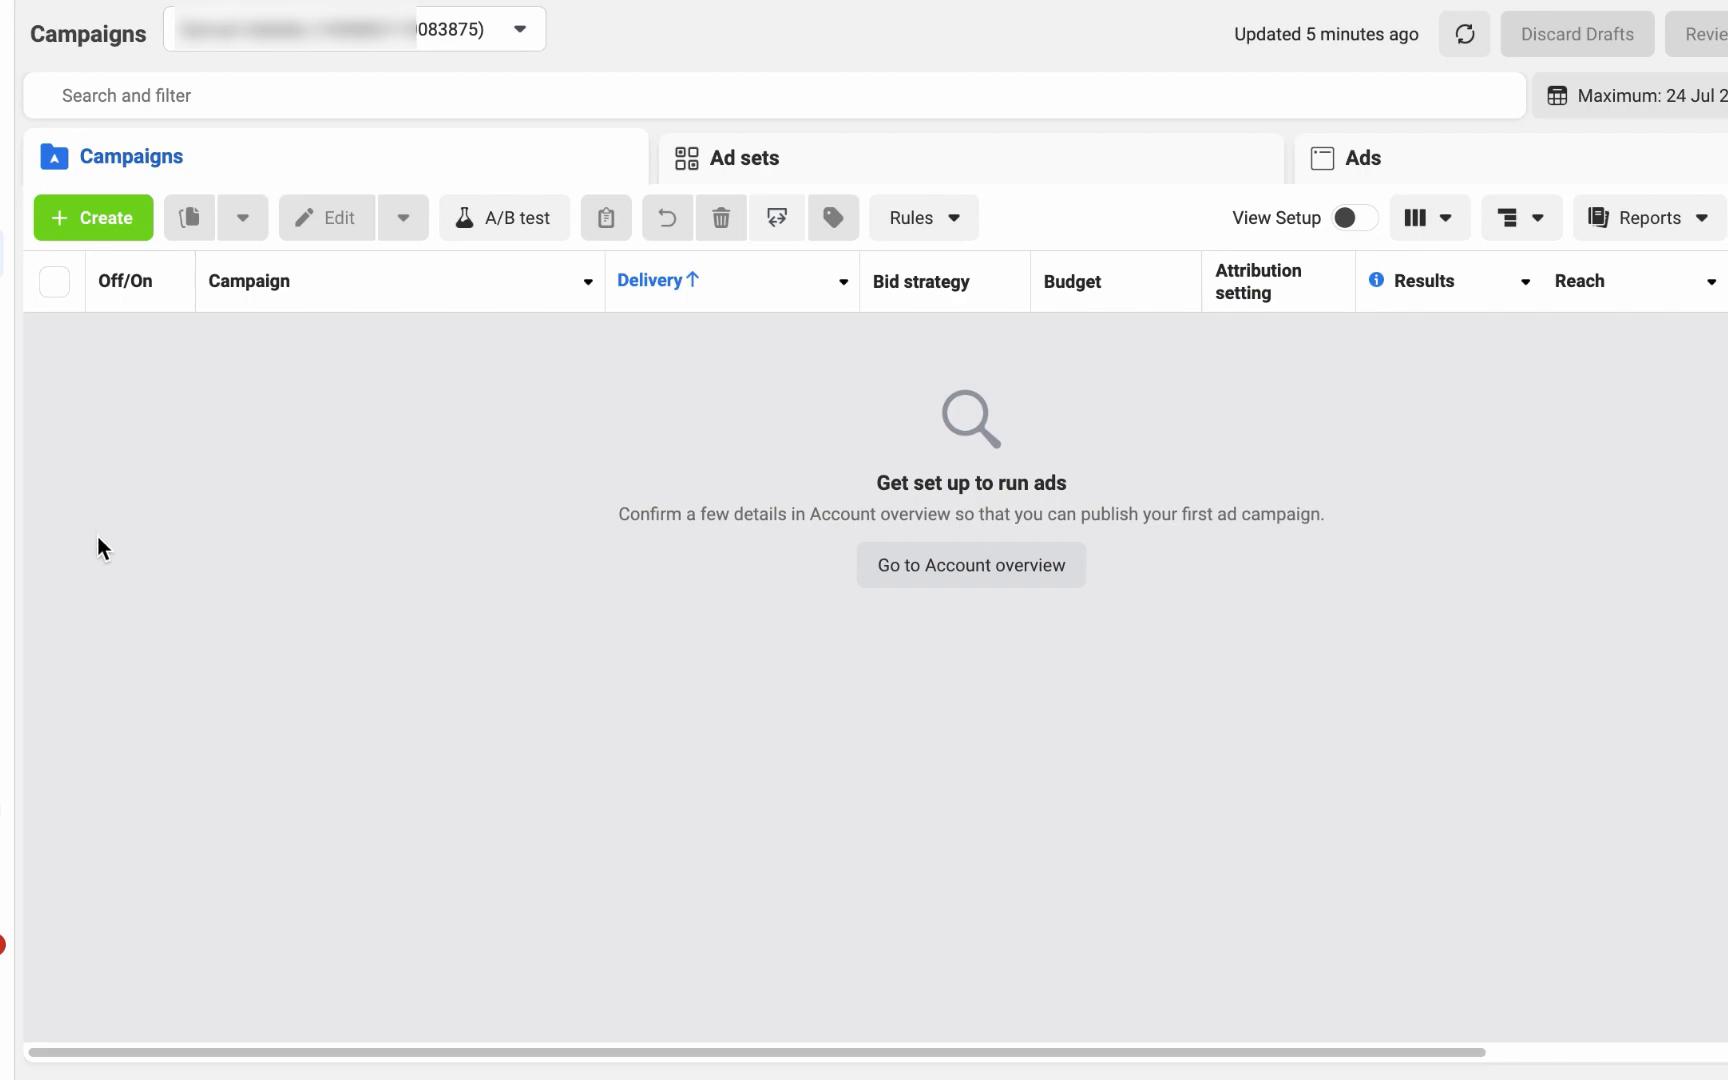
- Open Events Manager from Meta's business tools and start connecting a new data source
click(6, 528)
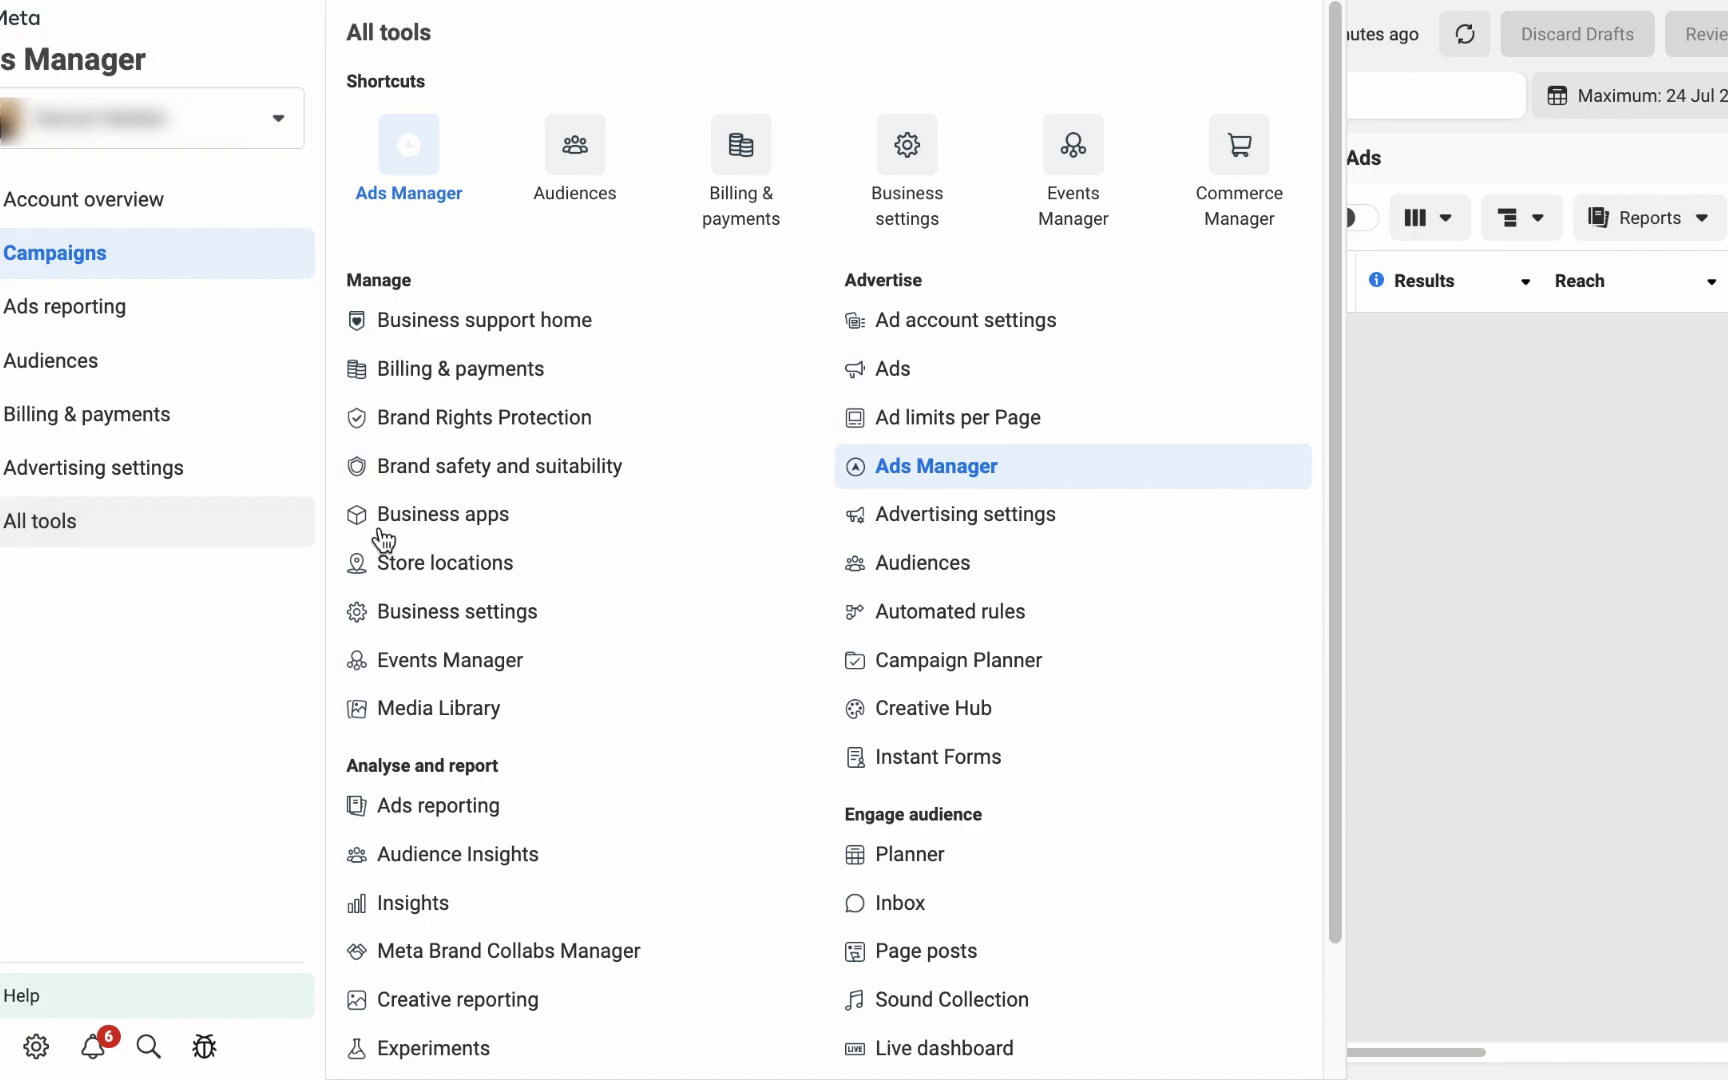
click(479, 668)
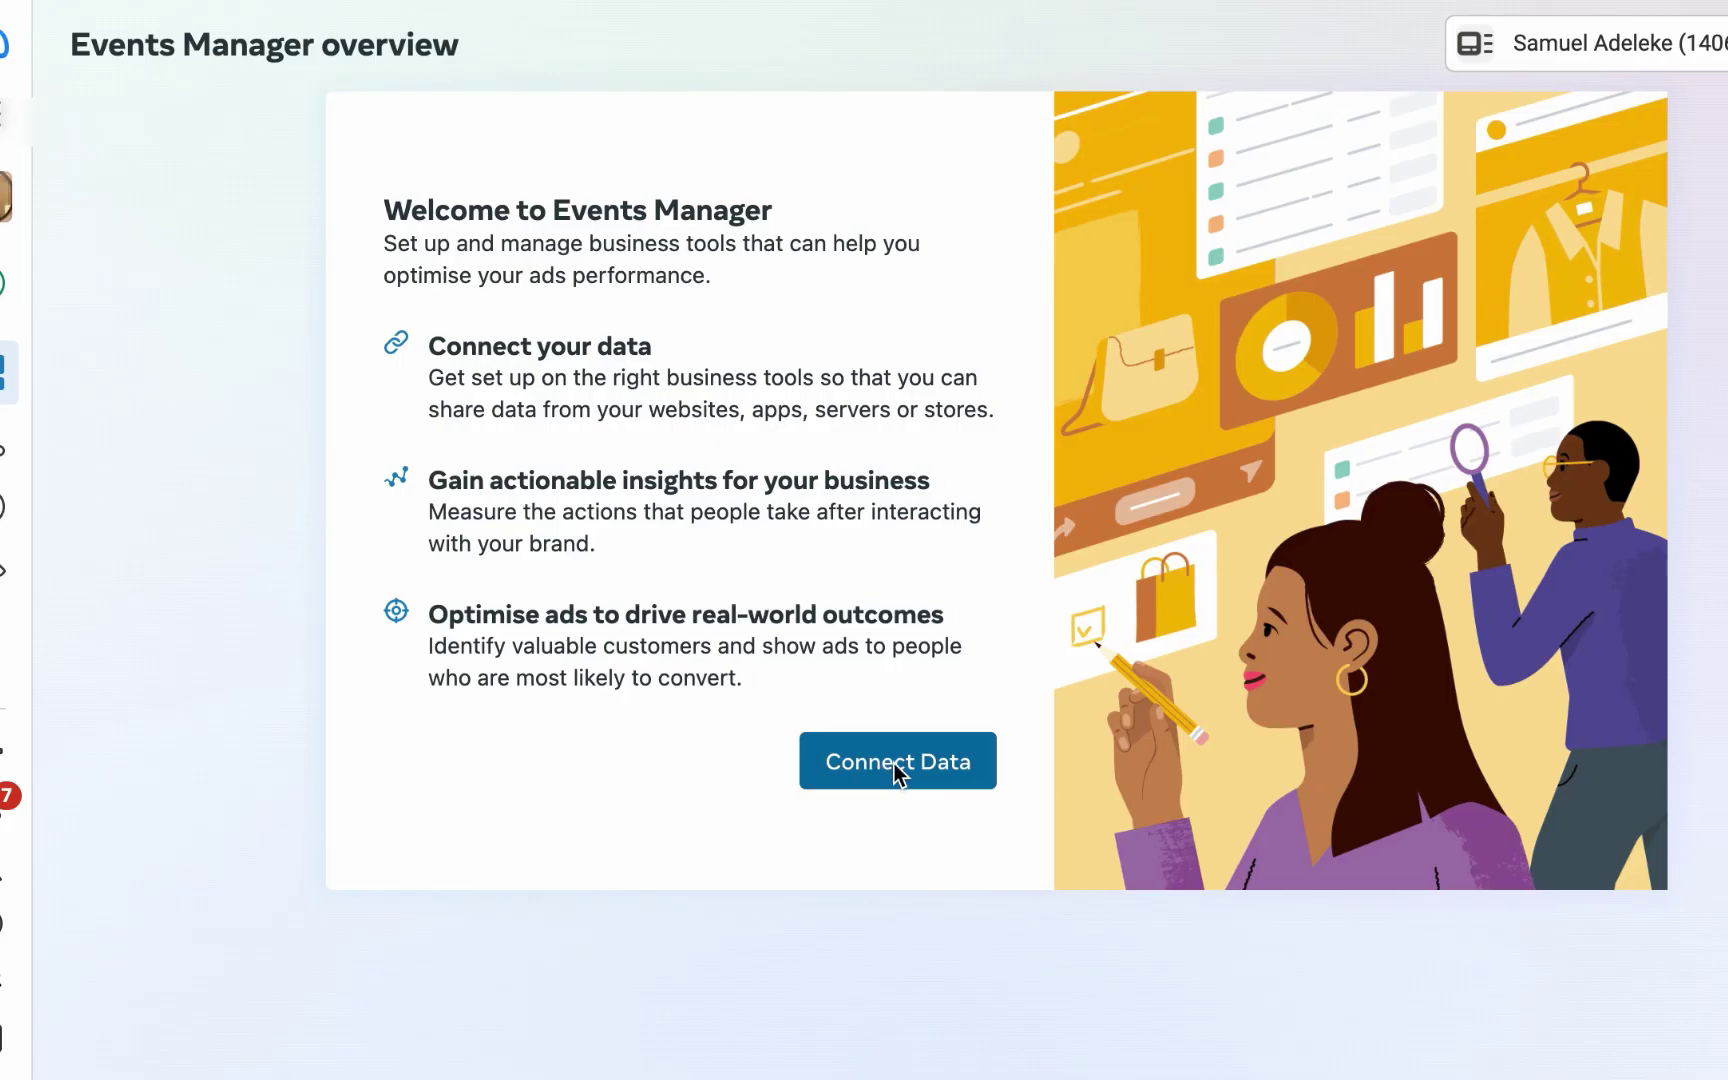
click(892, 762)
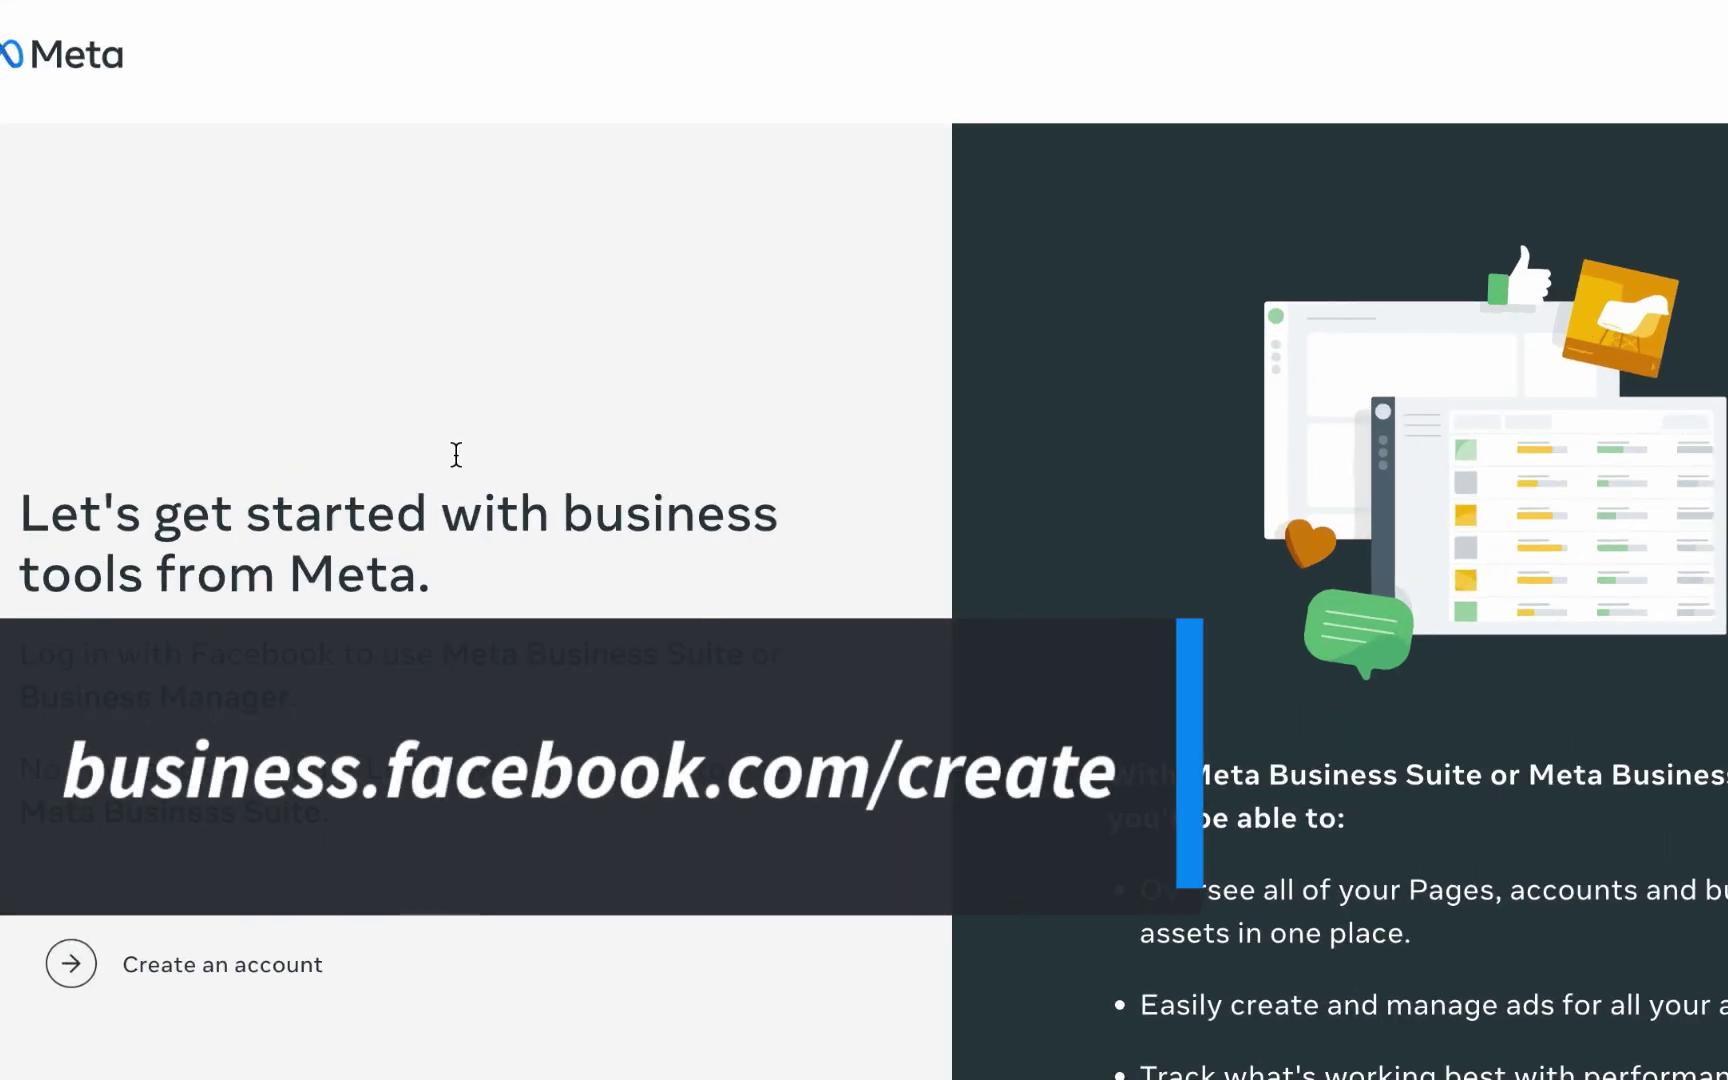
- Create a business account named 'Sam Bz', paste in the business email, and submit it
scroll(532, 258, down, 2)
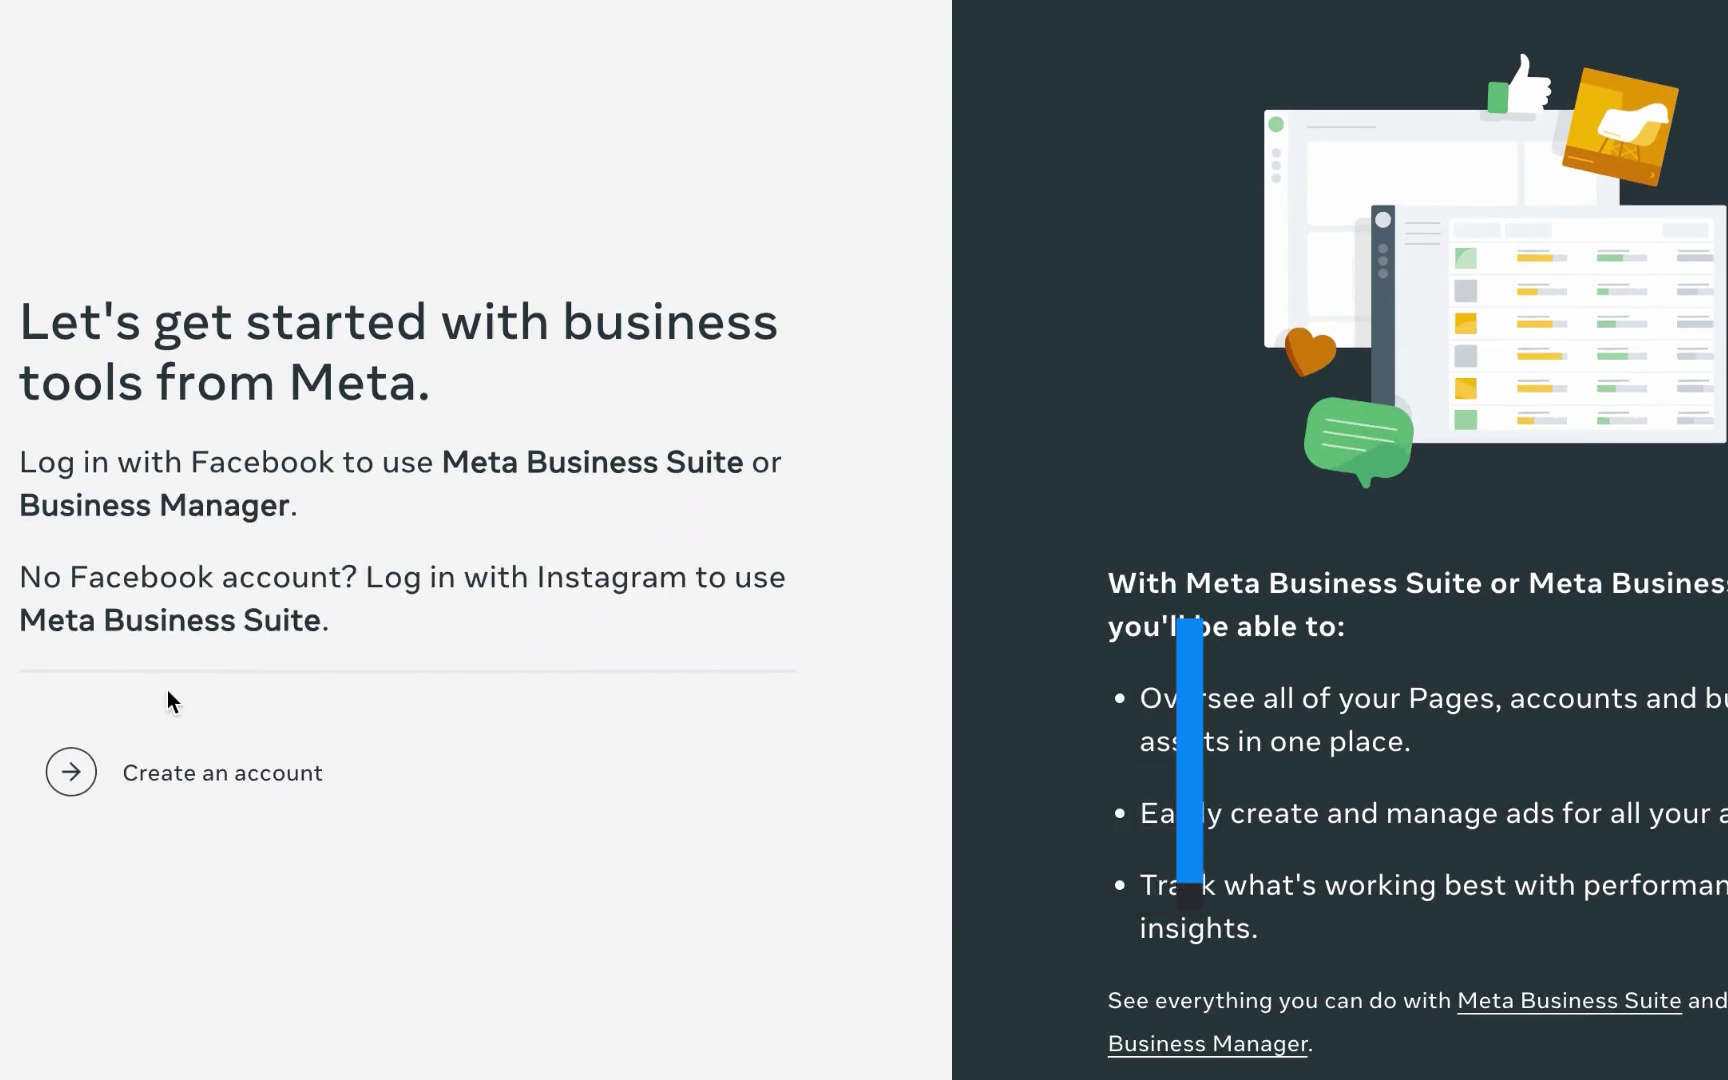
click(170, 779)
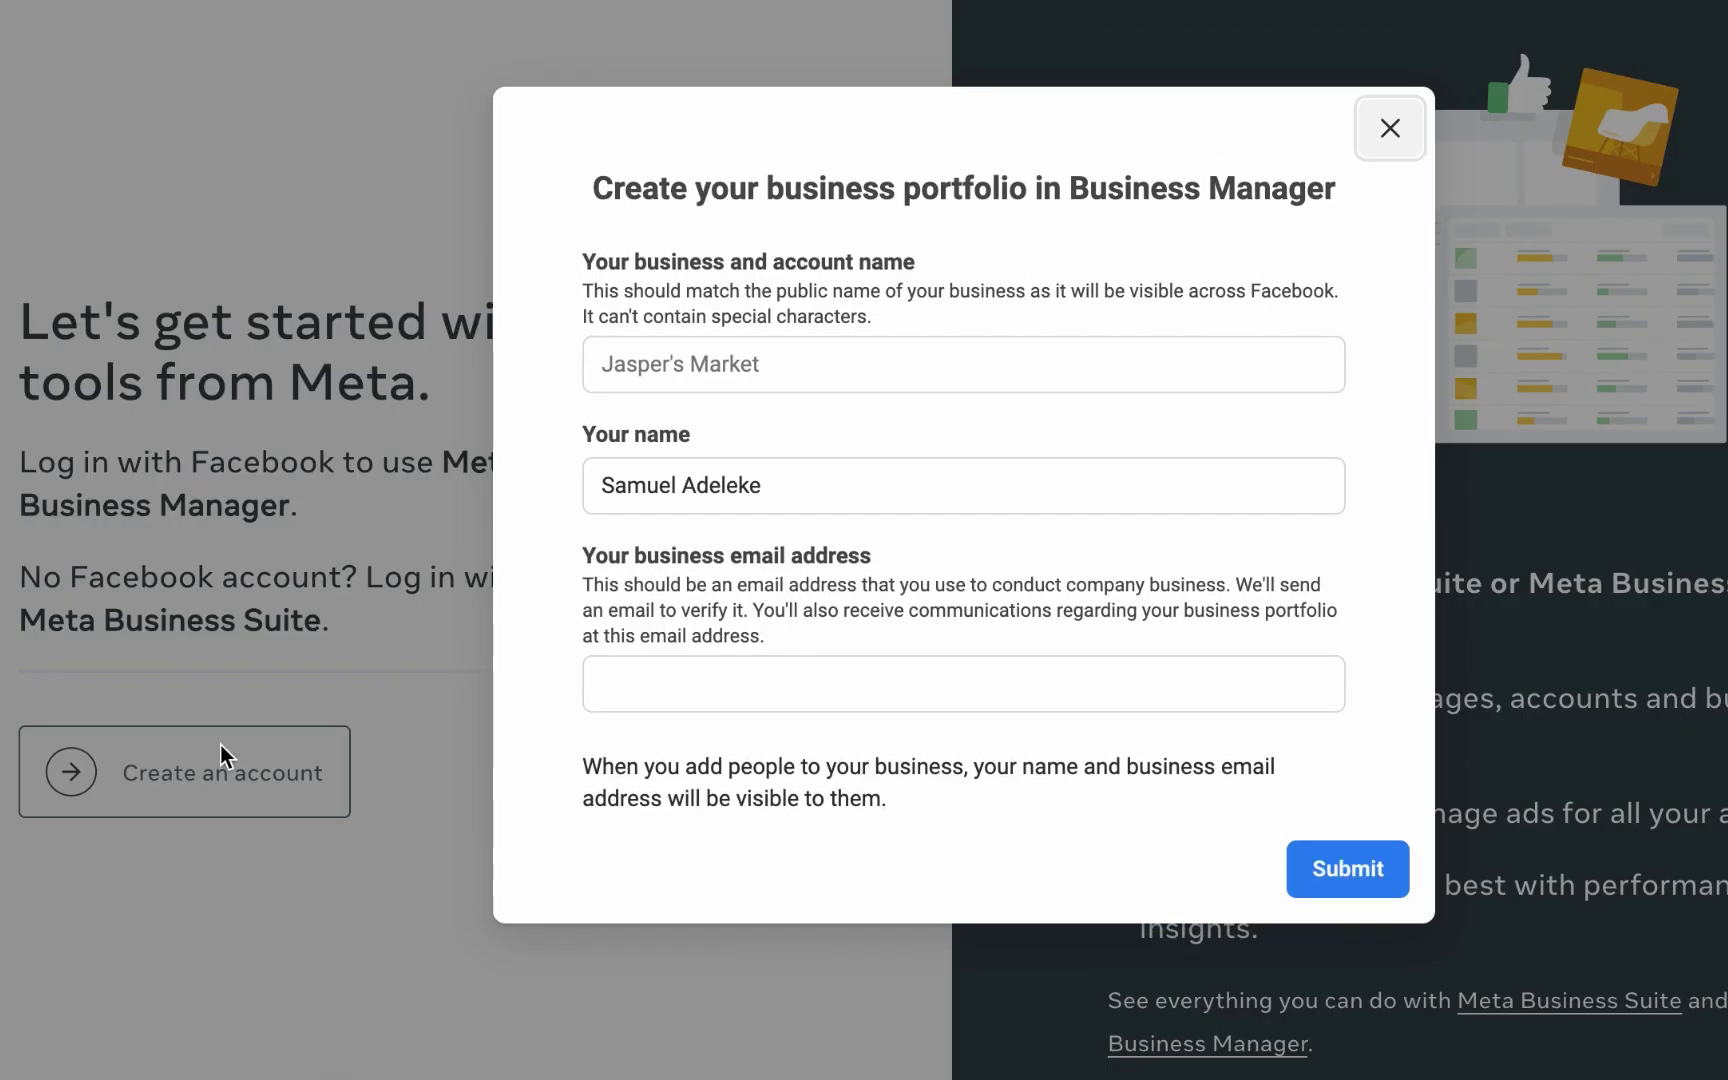
click(800, 356)
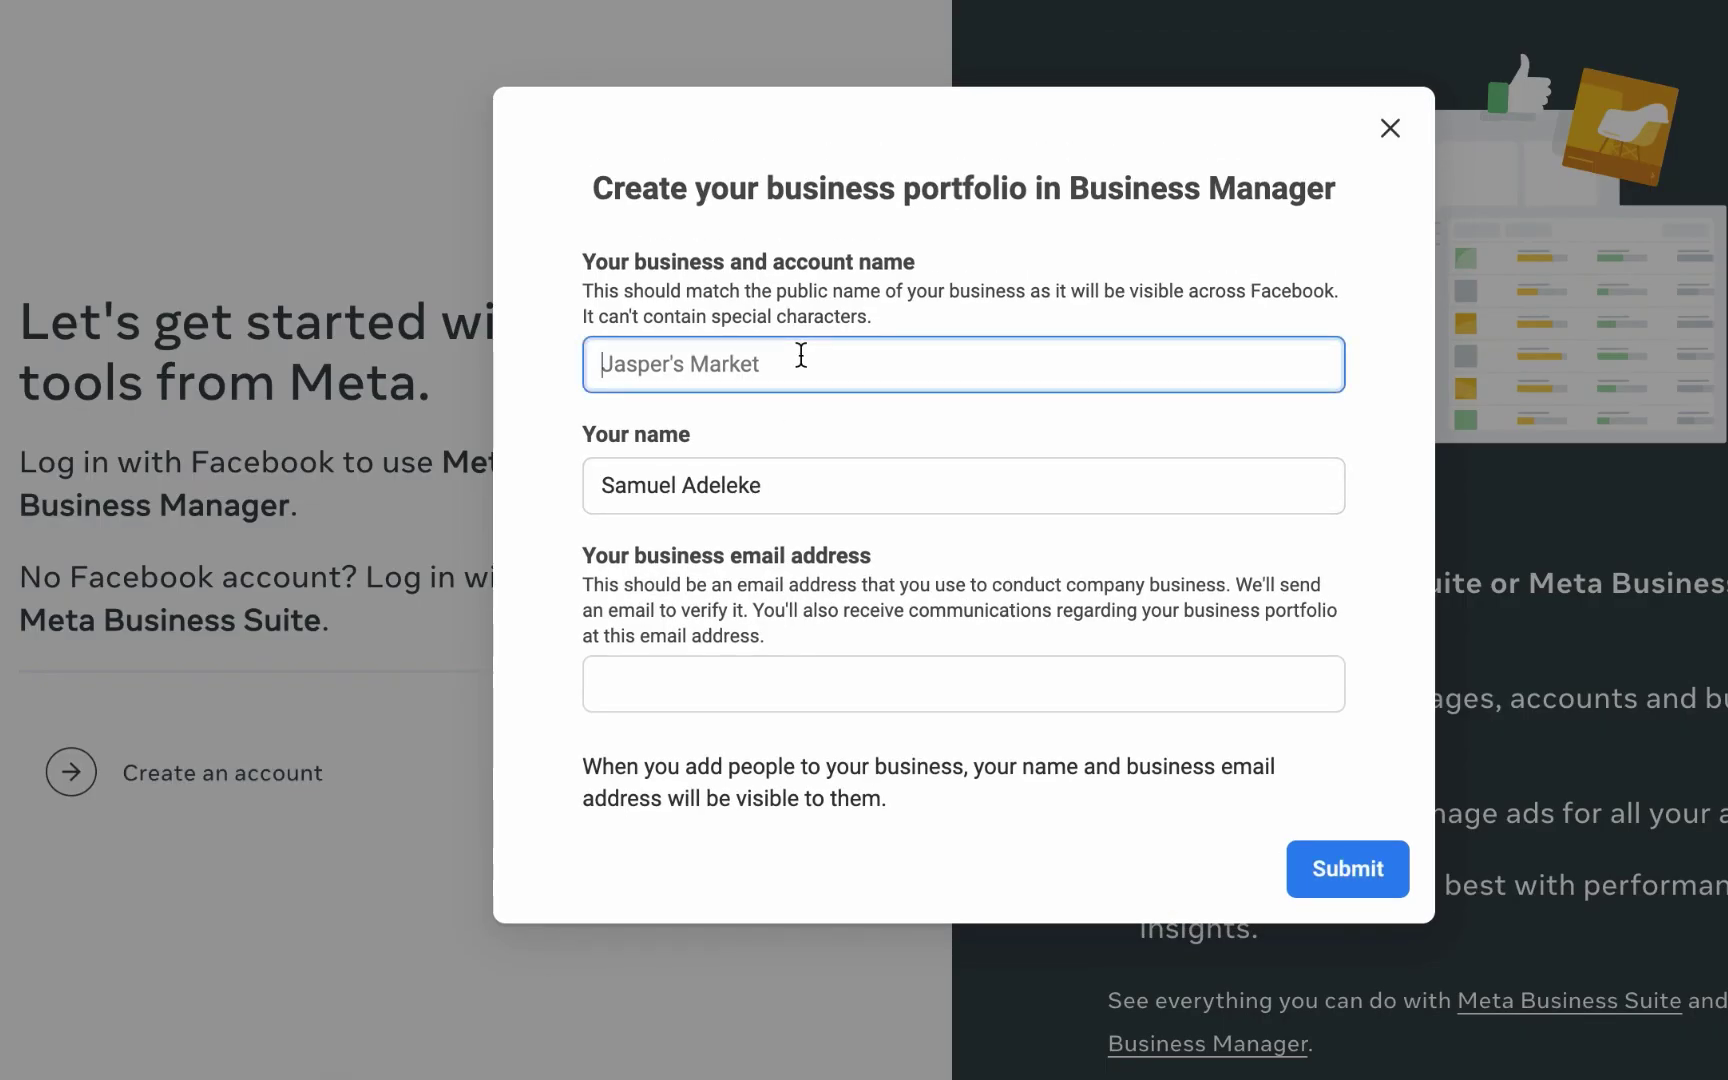
text(a)
key(BackSpace)
text(Sam Bz)
click(895, 682)
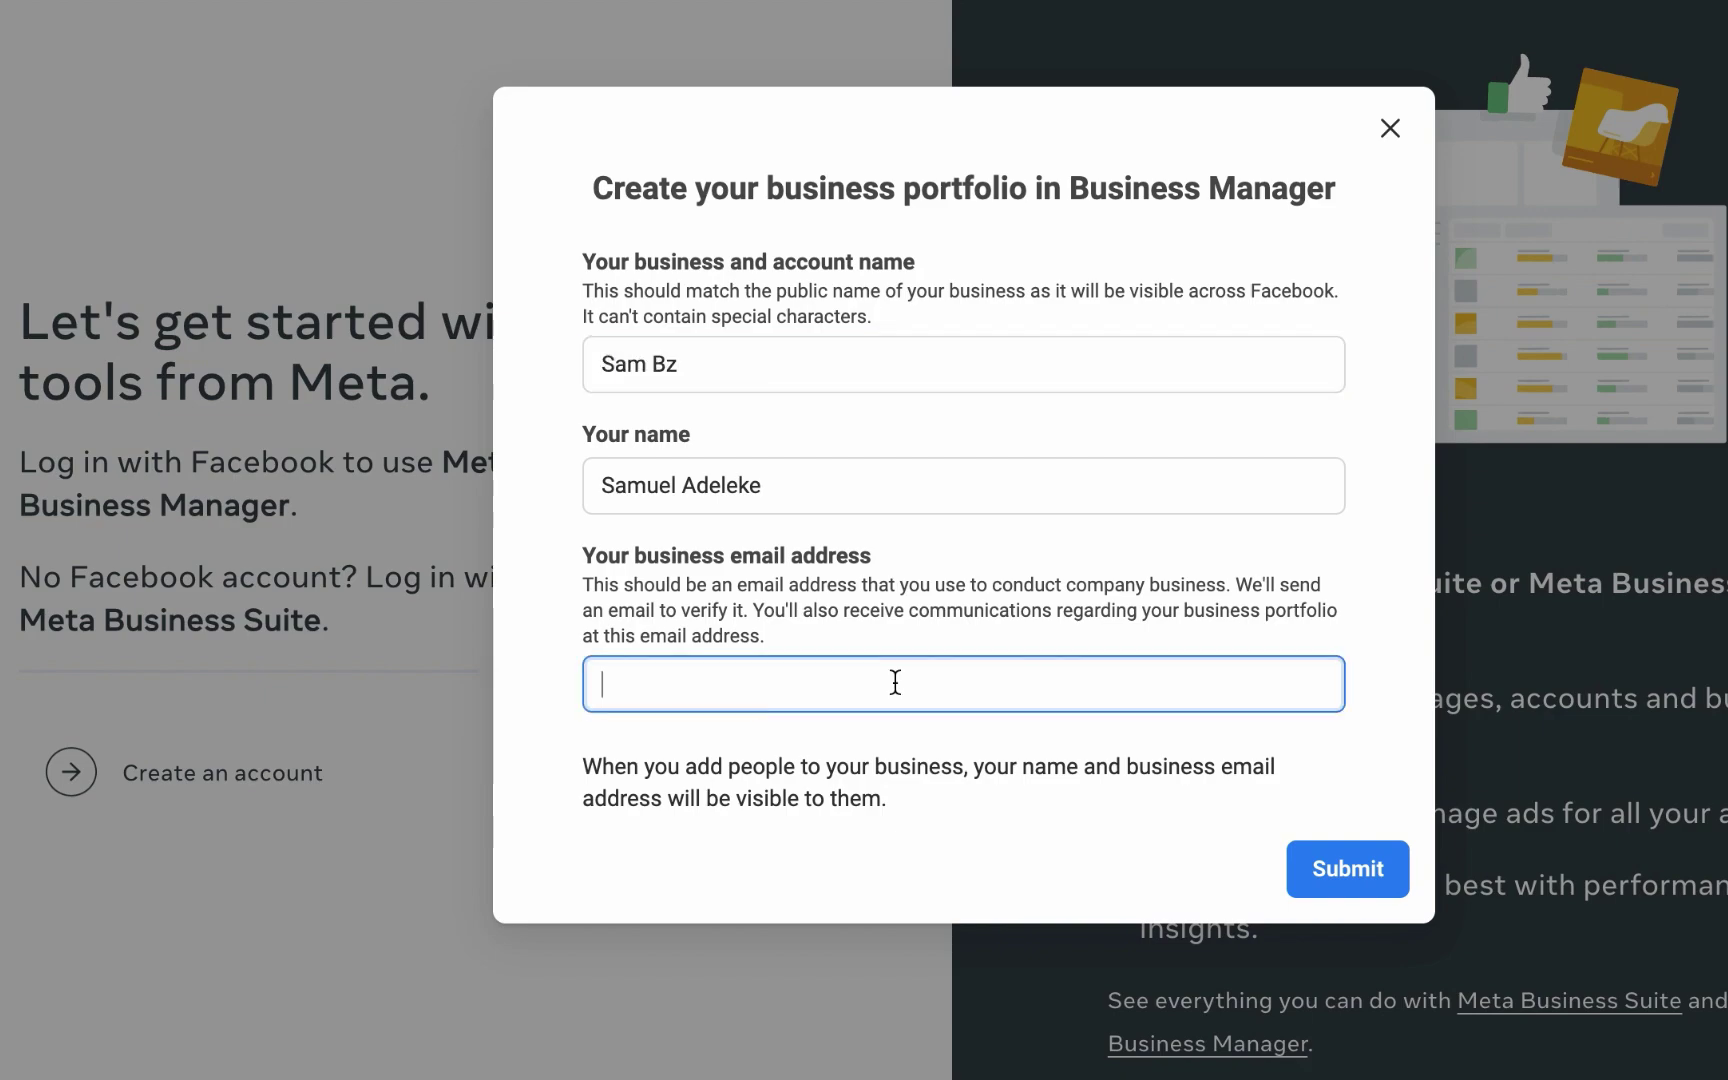
key(ctrl+v)
click(1360, 800)
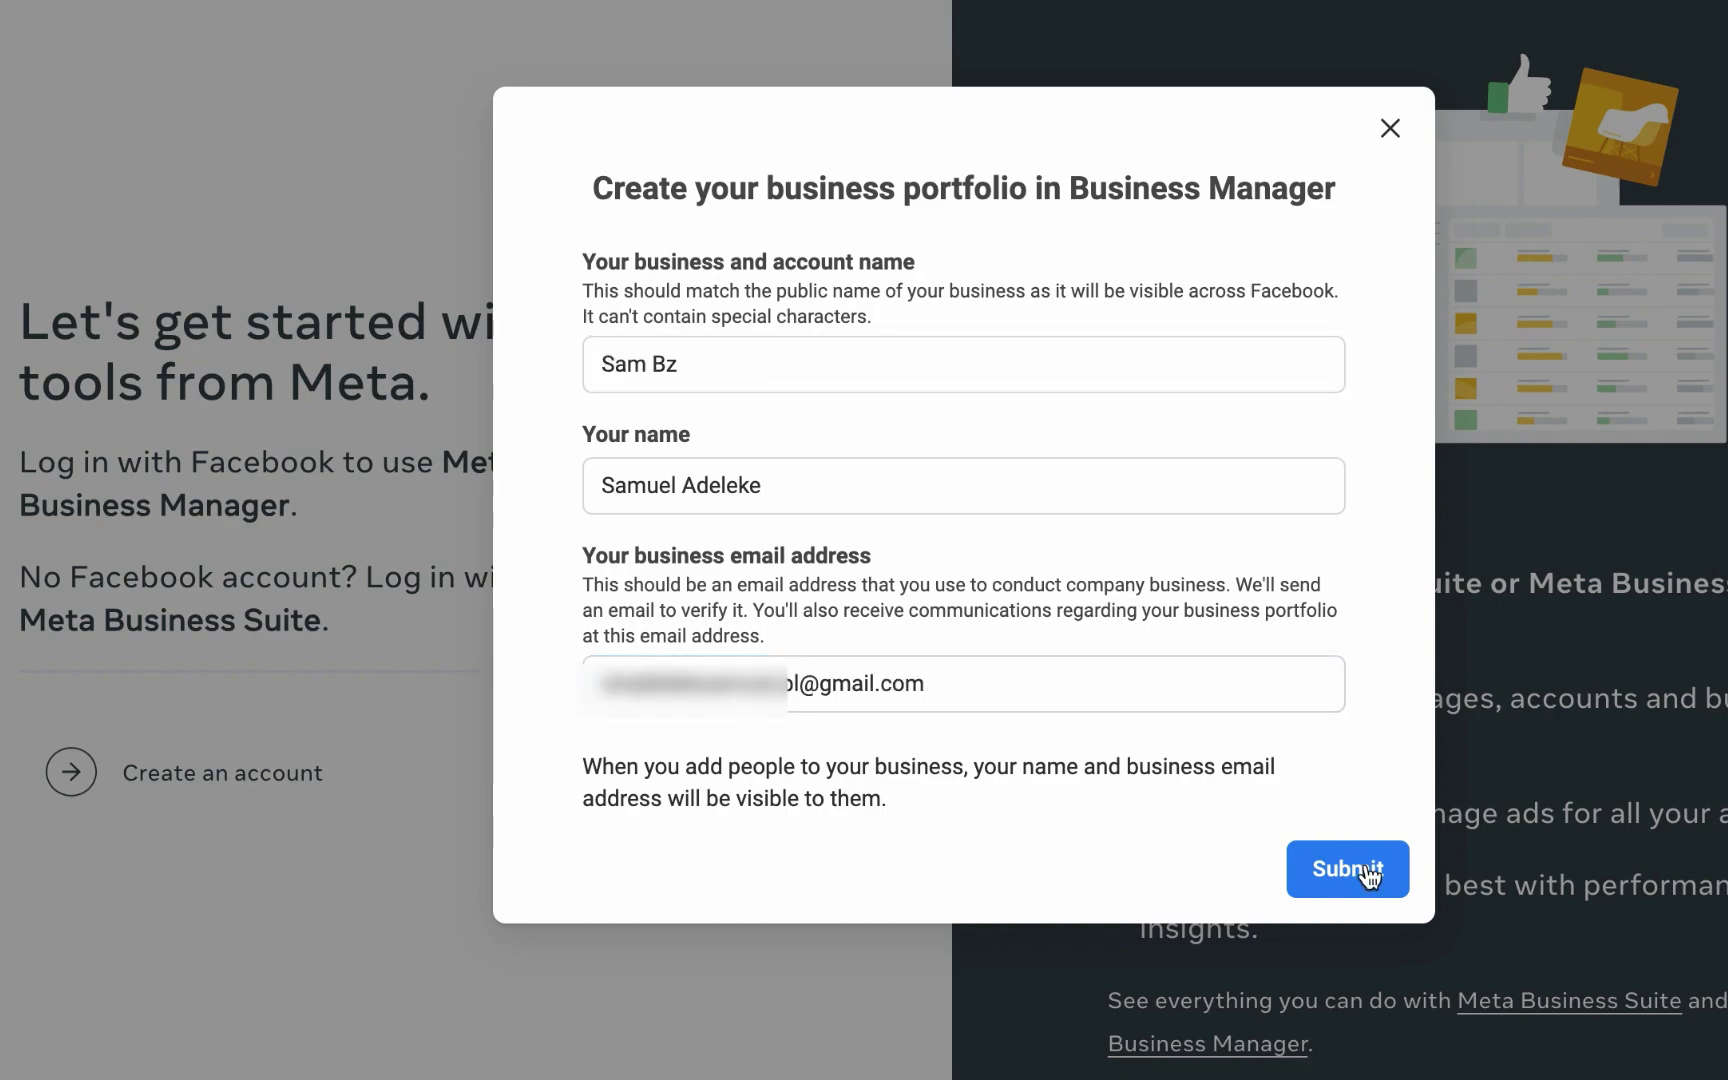
click(1366, 872)
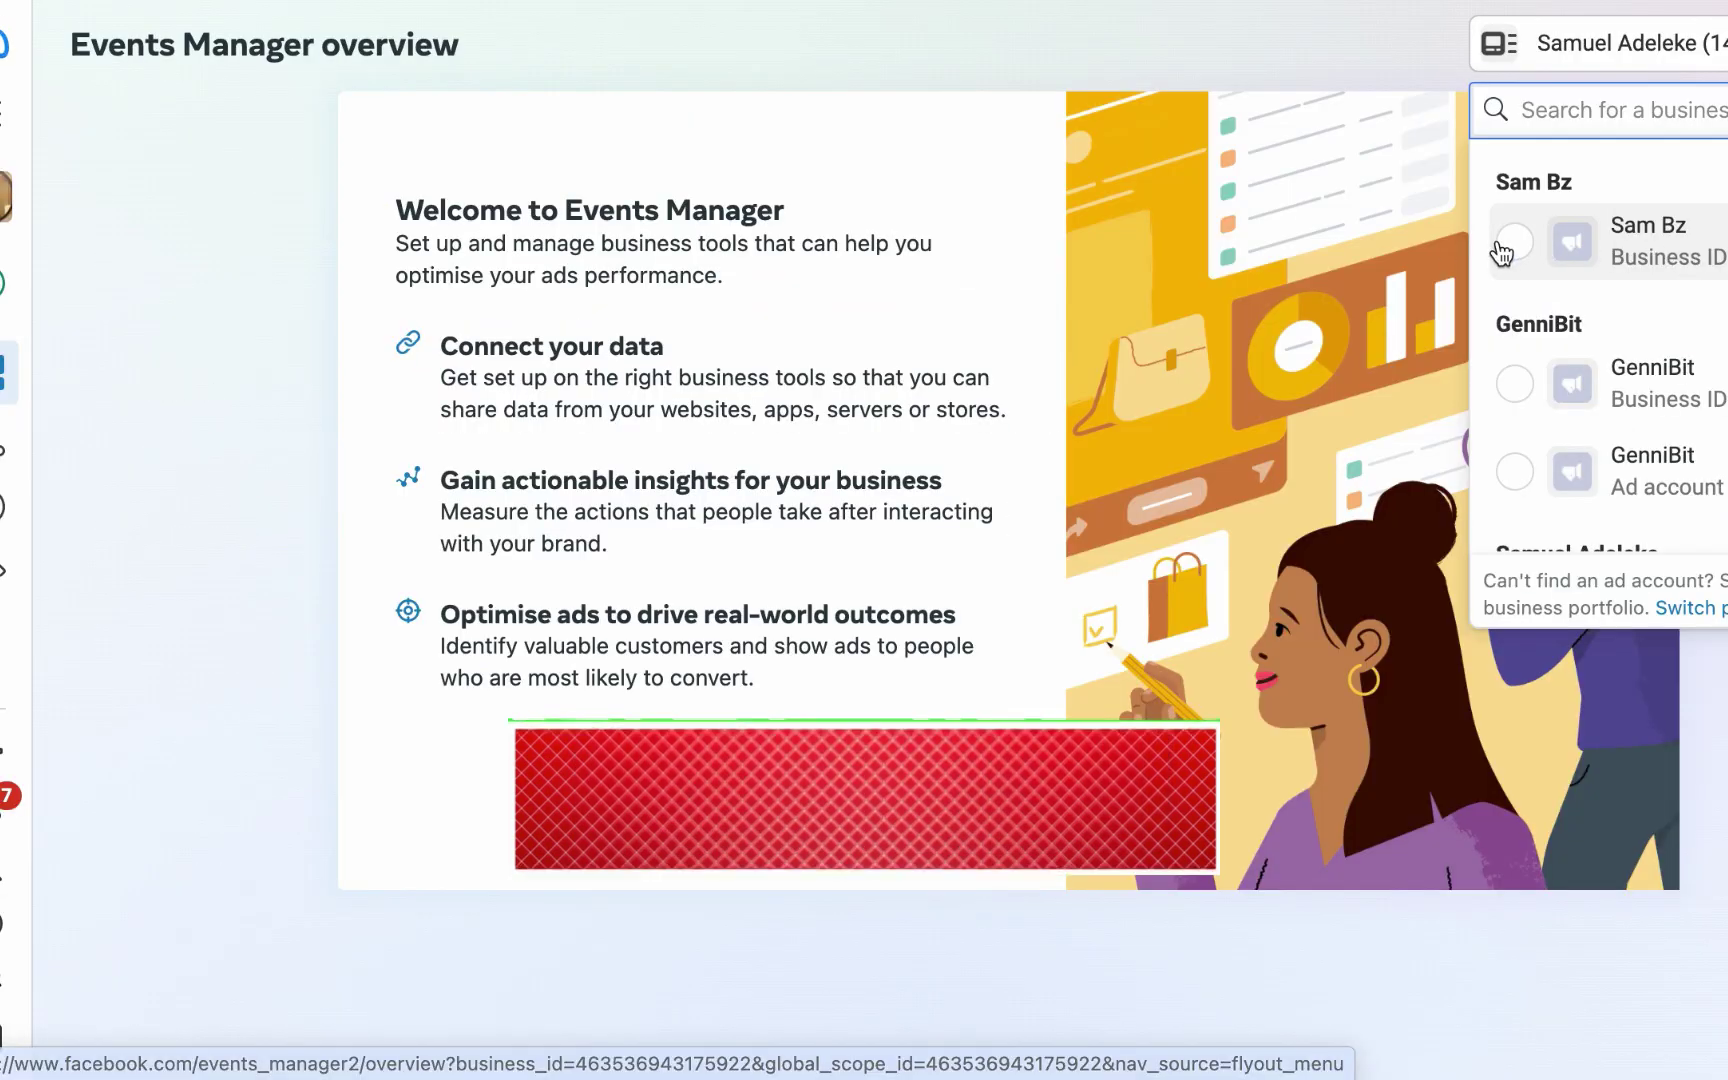
- Under the Sam Bz business, create a Web dataset named 'sam bz' and skip adding a website URL
click(1505, 244)
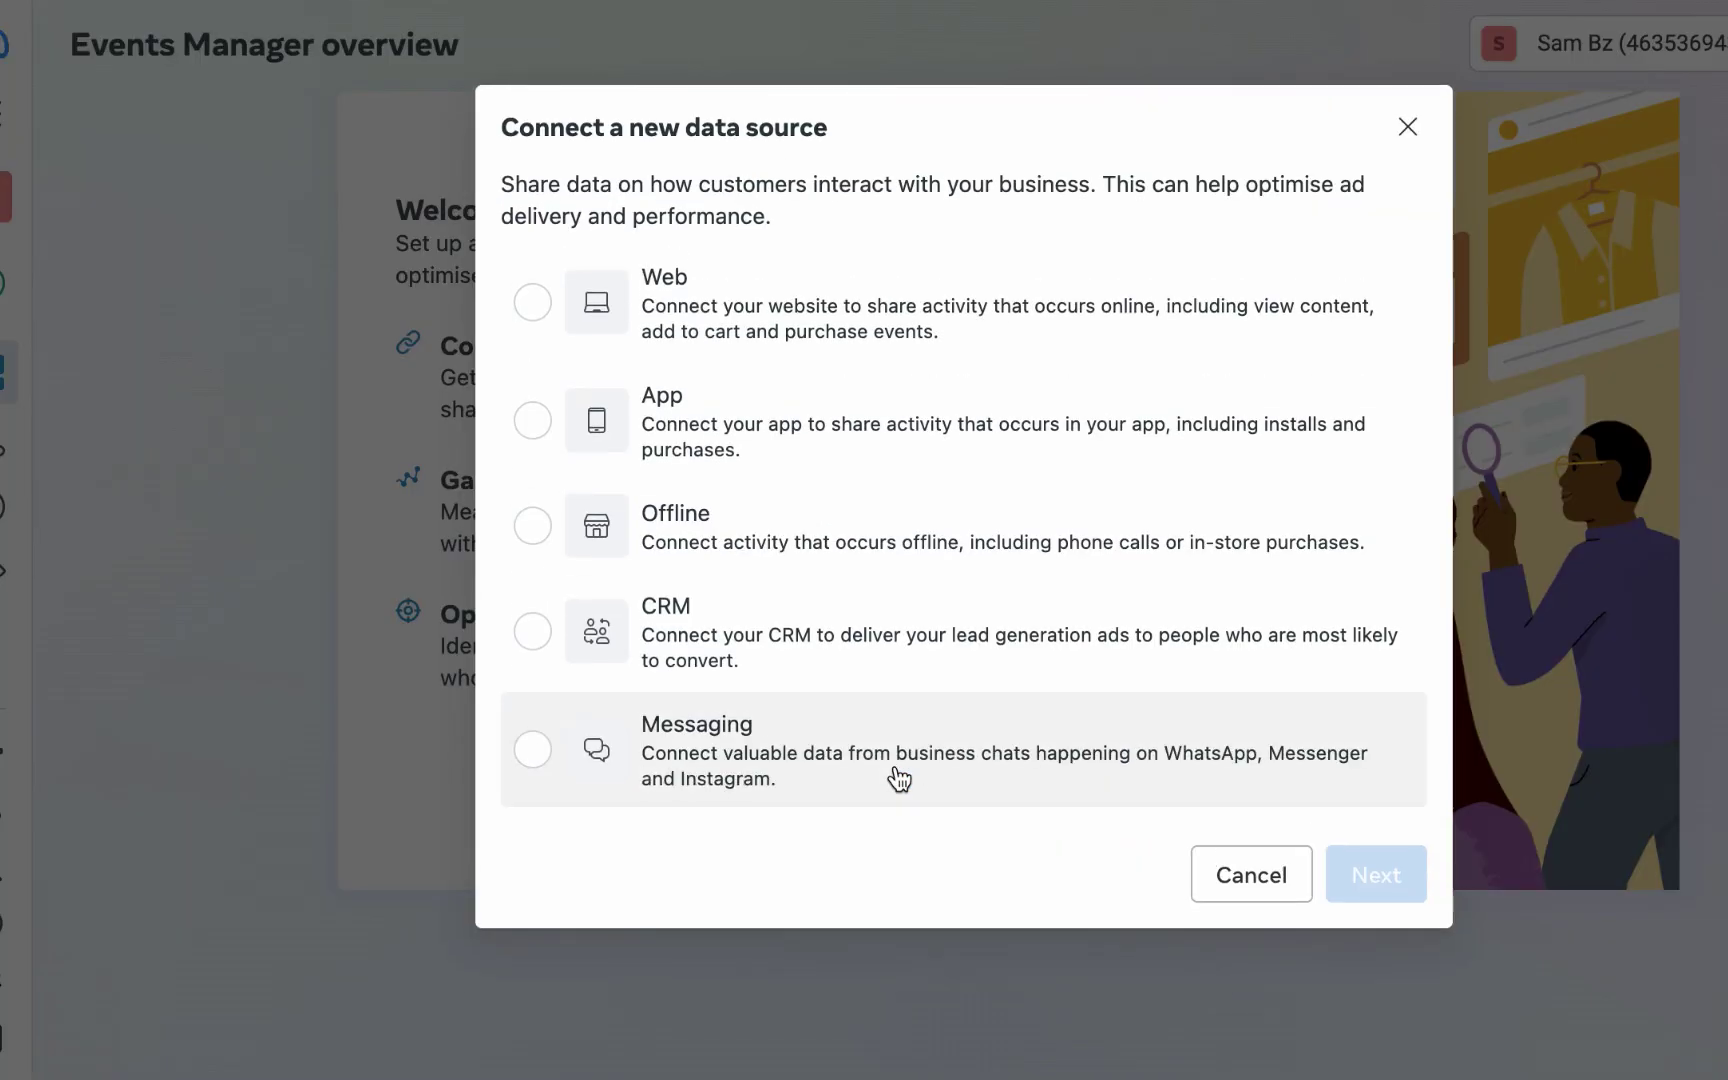
click(532, 305)
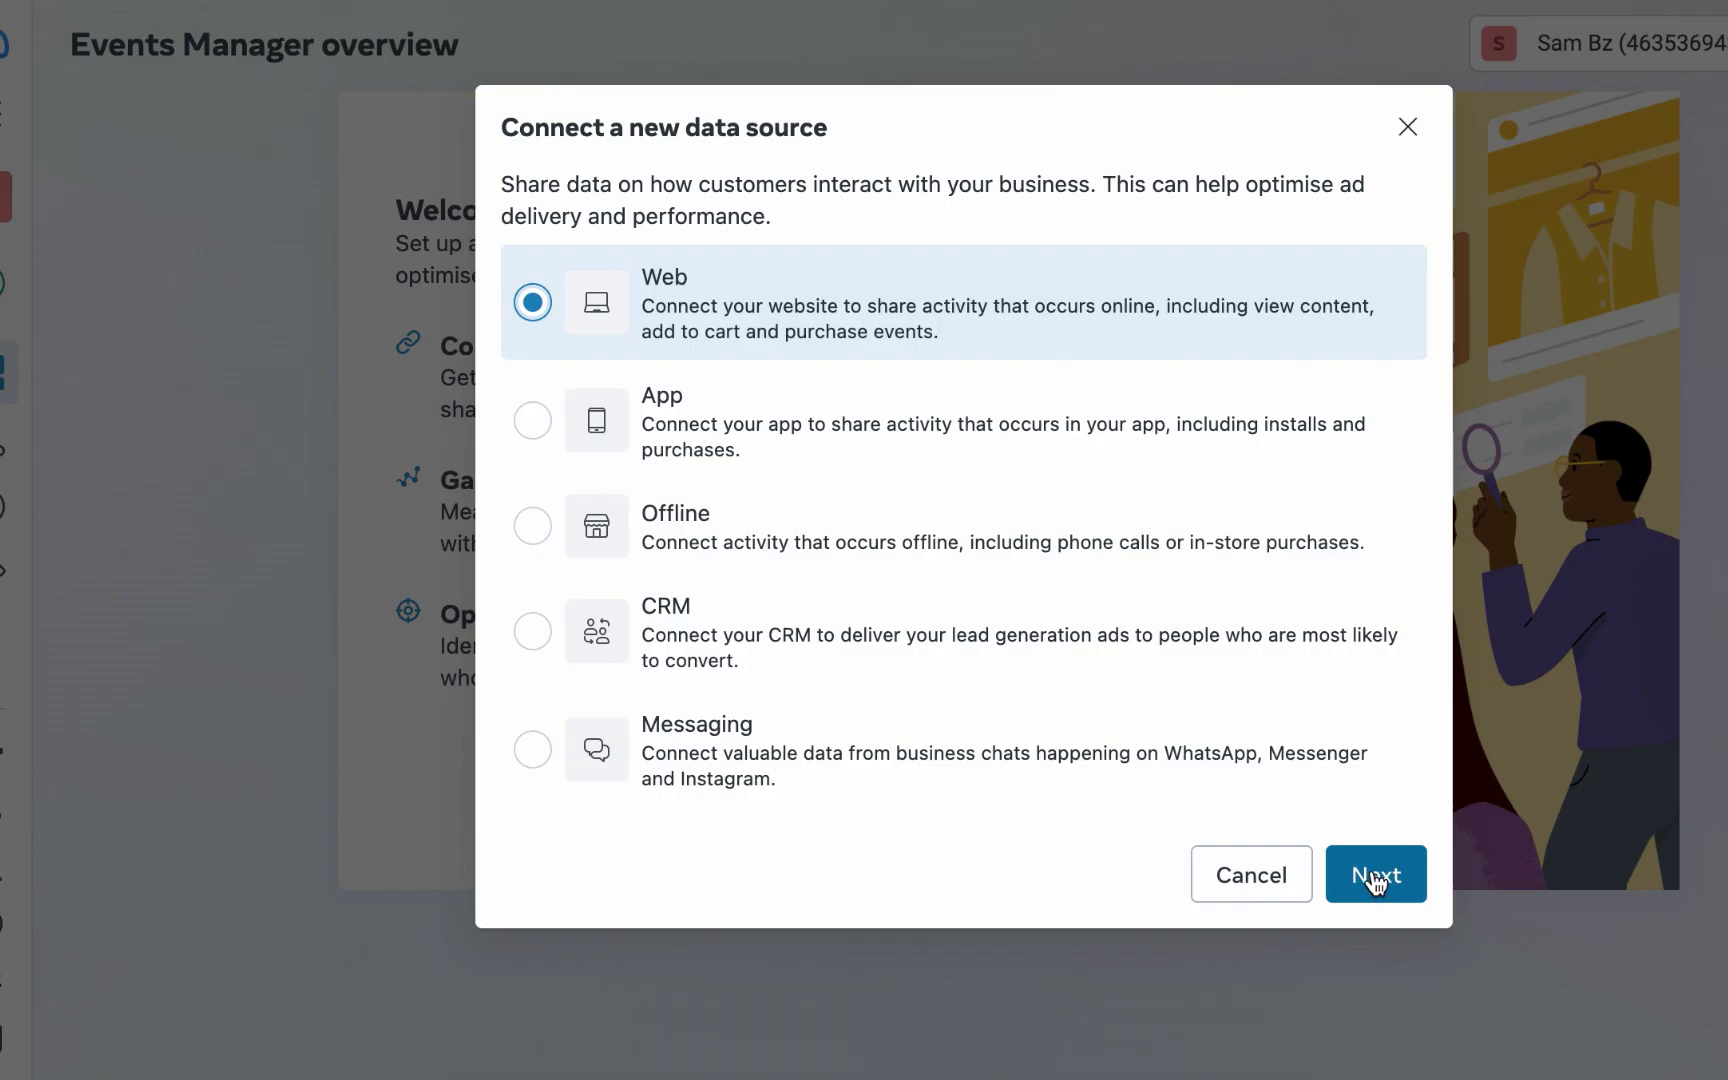
click(1376, 880)
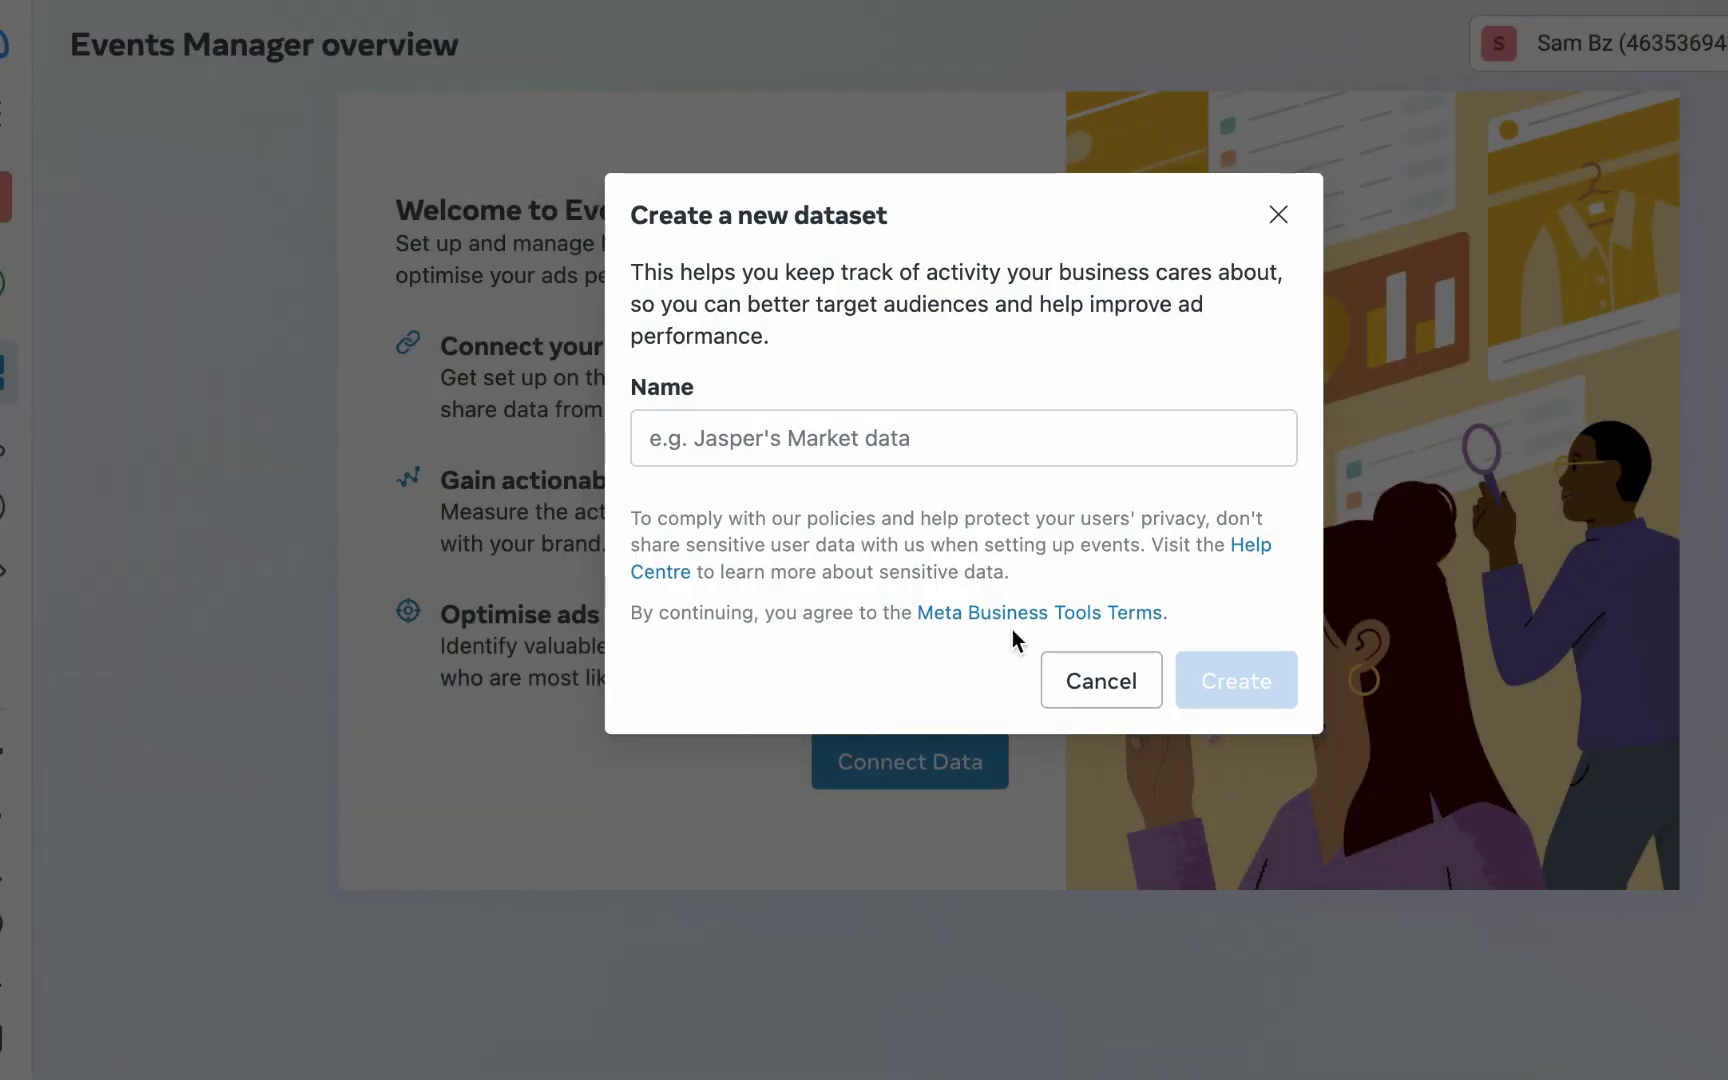
click(991, 438)
text(sam )
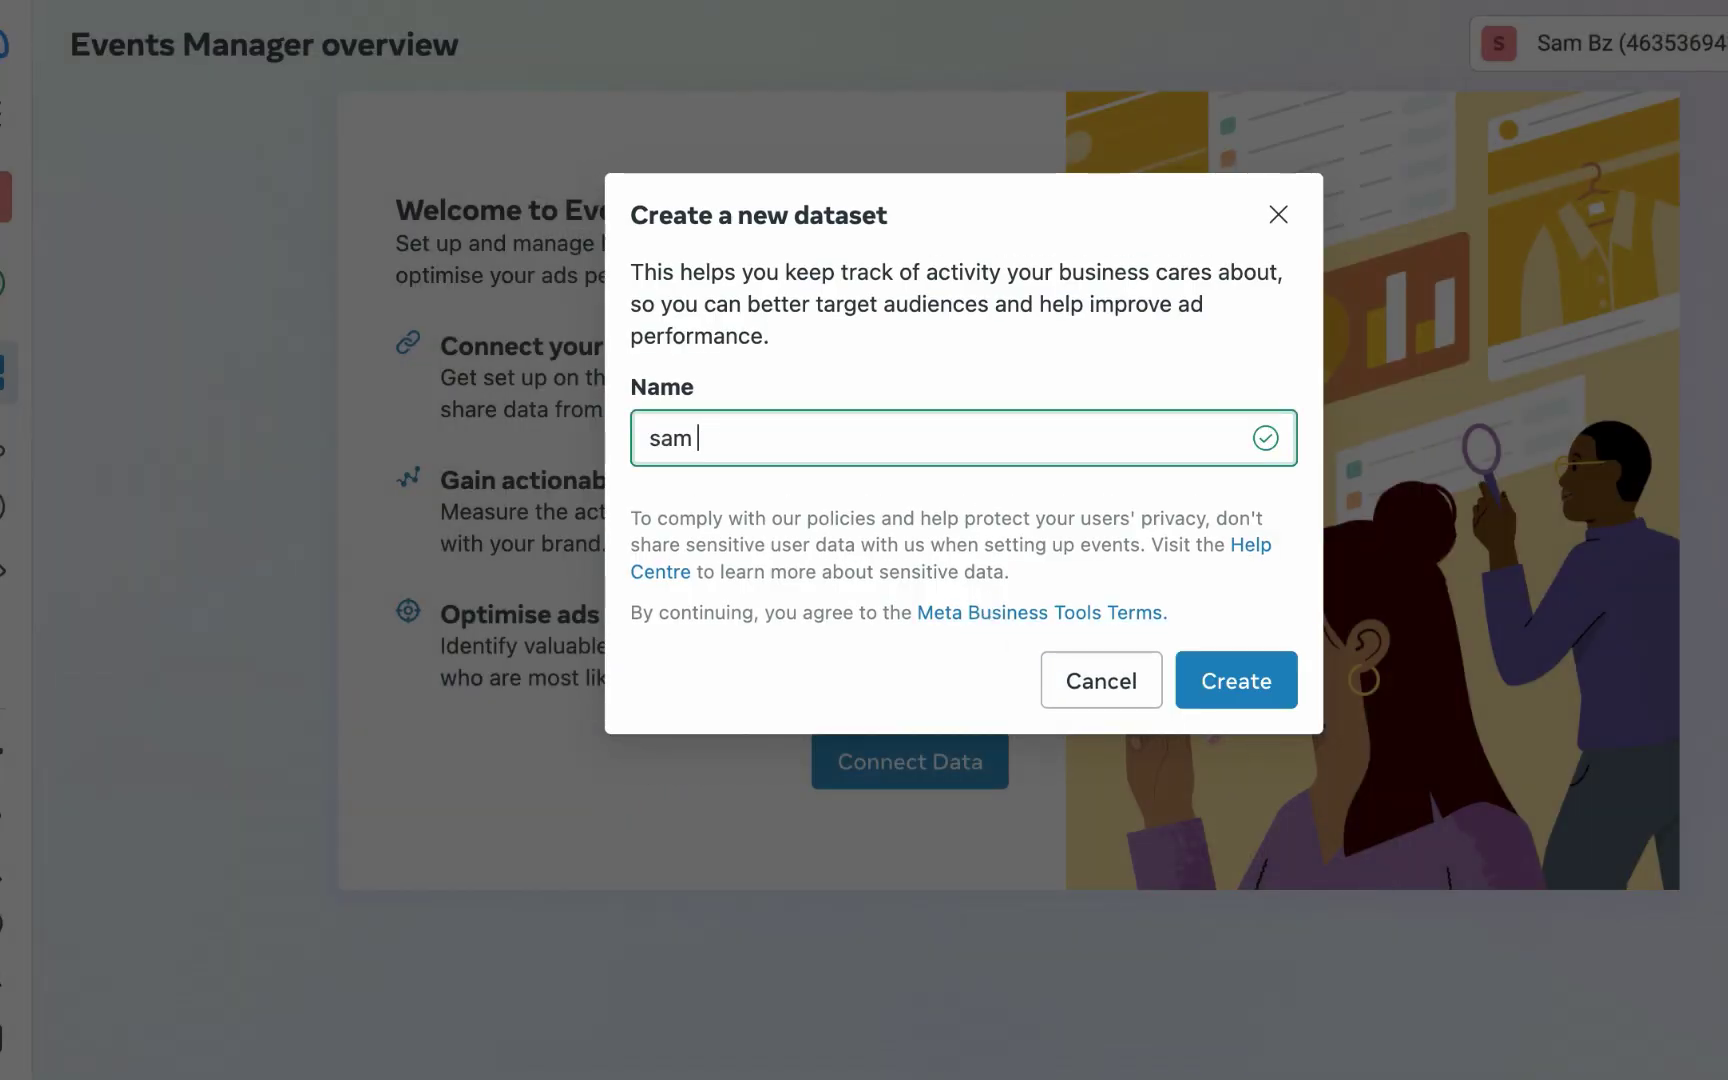
text(bz)
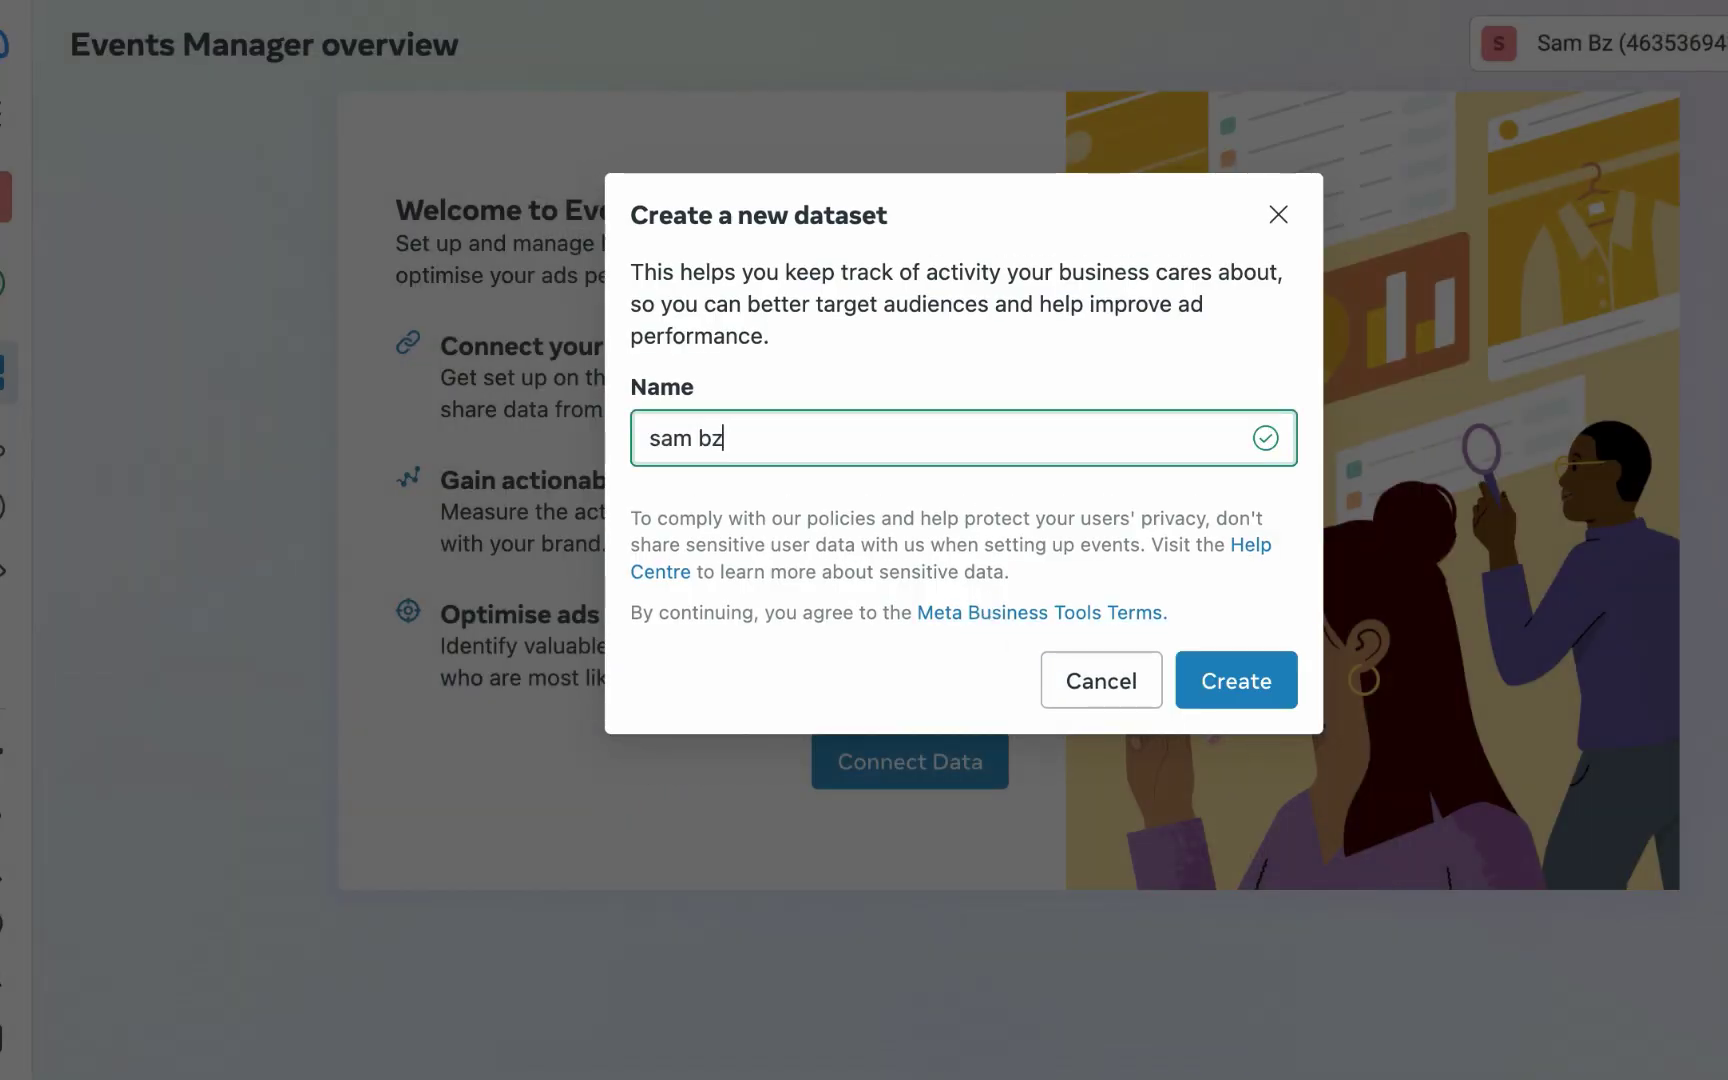
click(1264, 692)
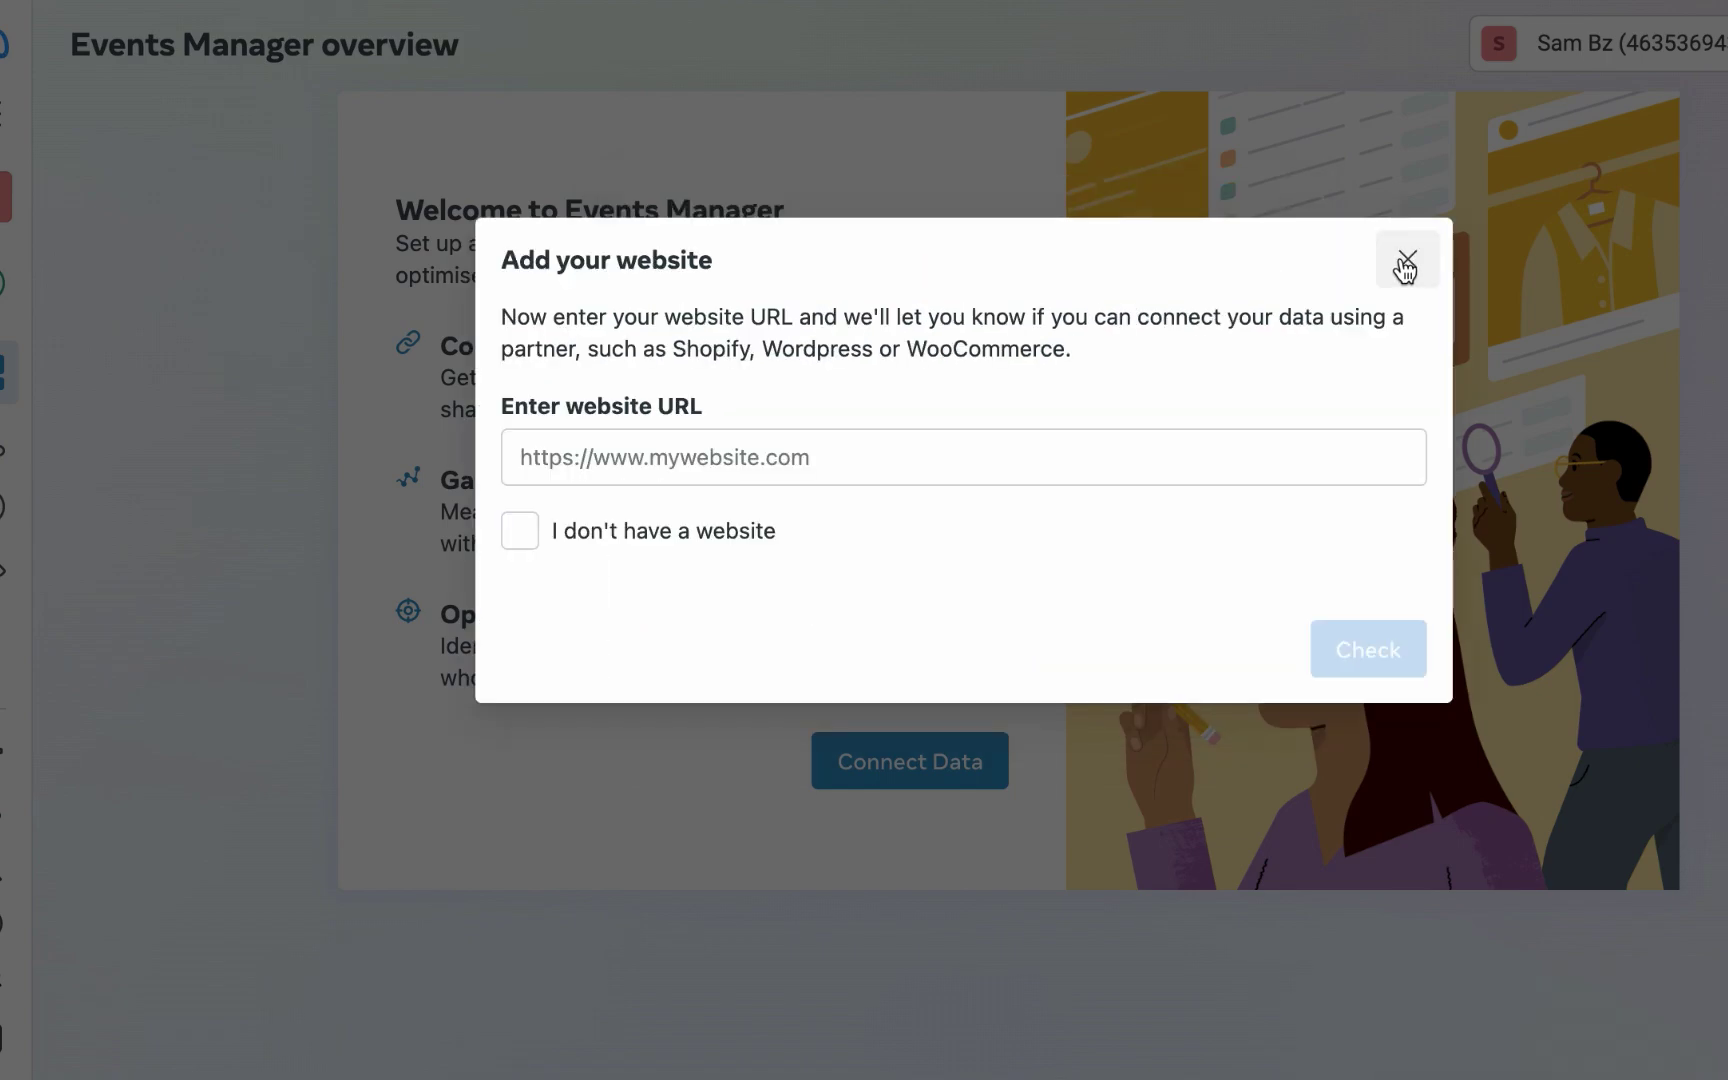
click(1406, 262)
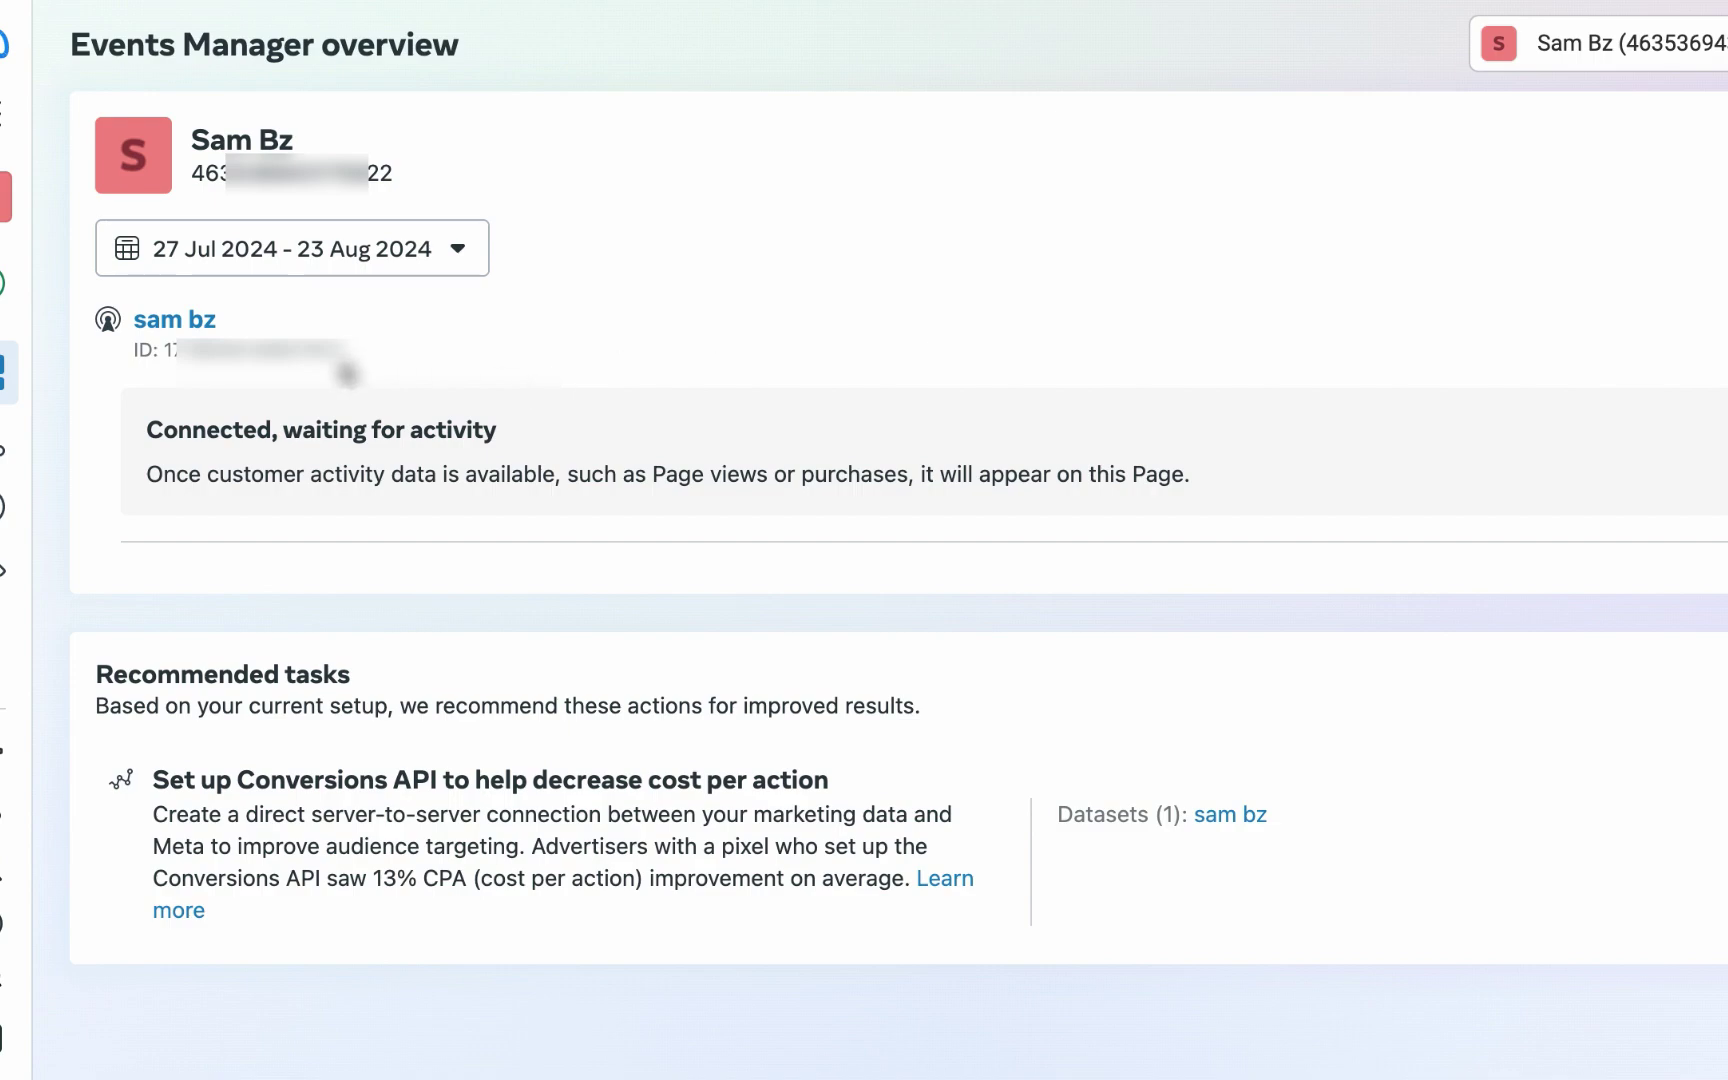
drag(343, 352, 137, 345)
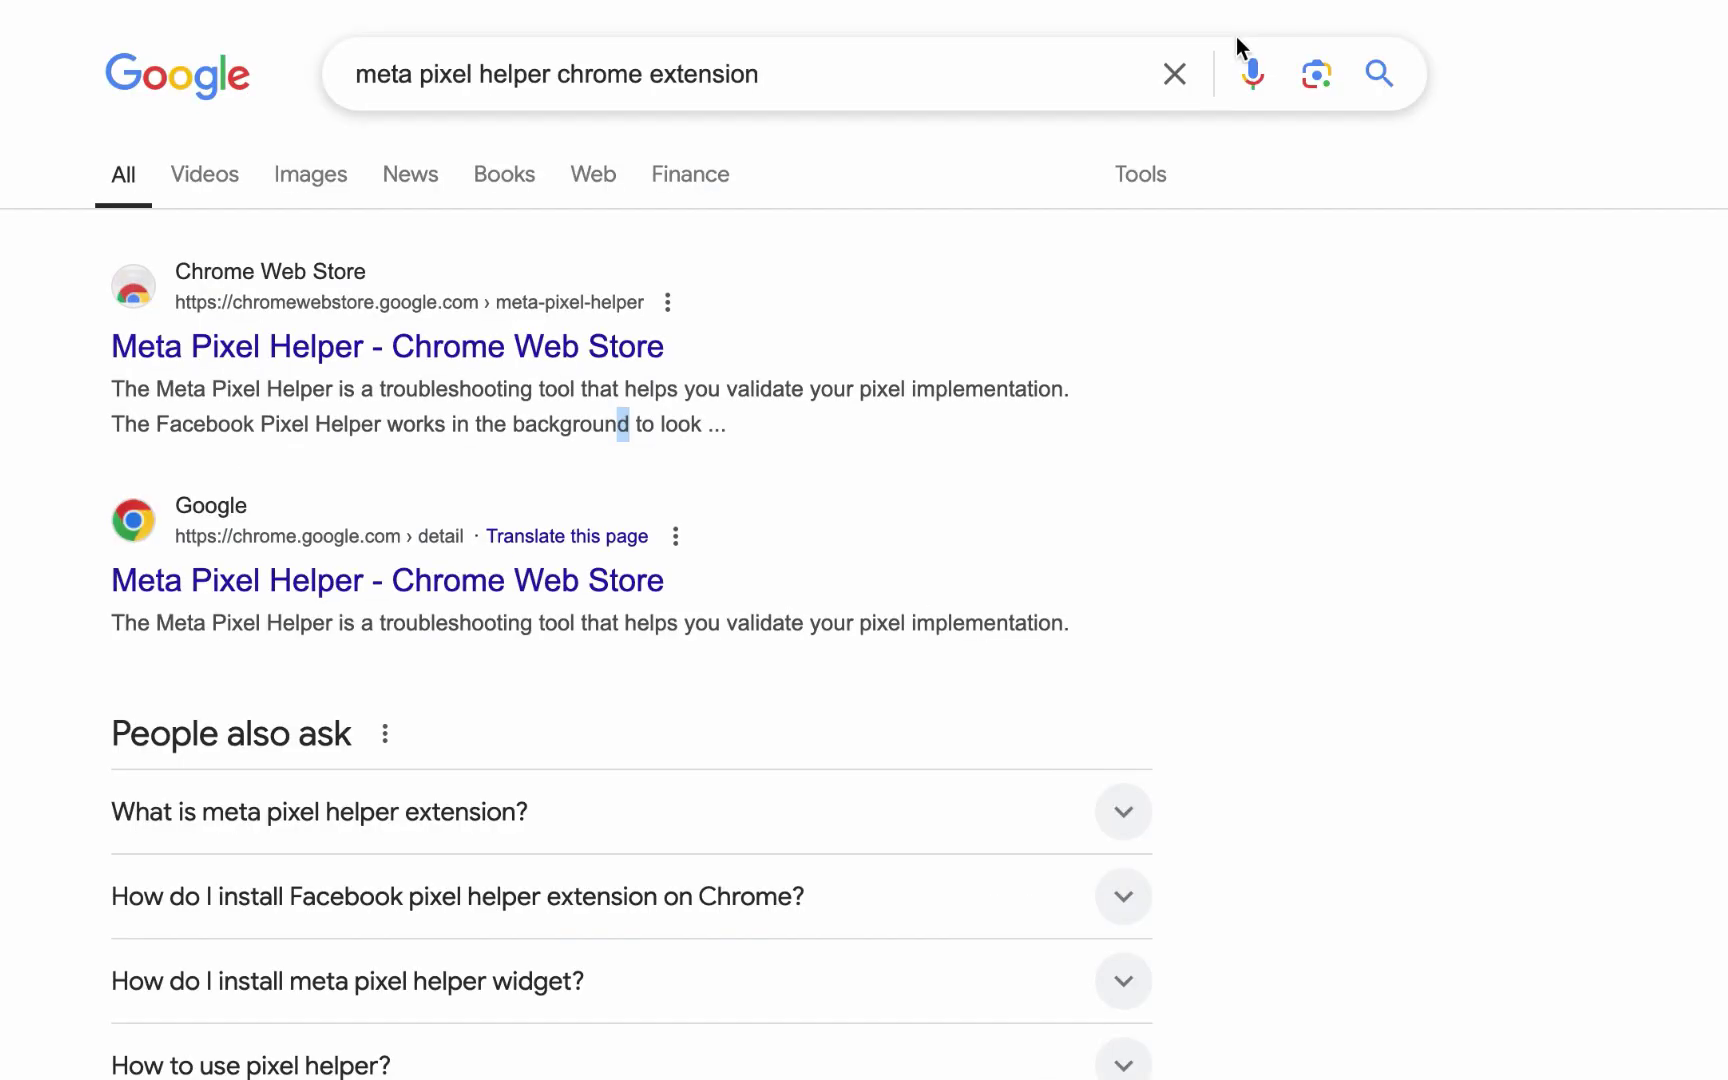
- Open the Meta Pixel Helper store page and run the extension, which reports no pixel found on the site
click(1383, 307)
click(406, 347)
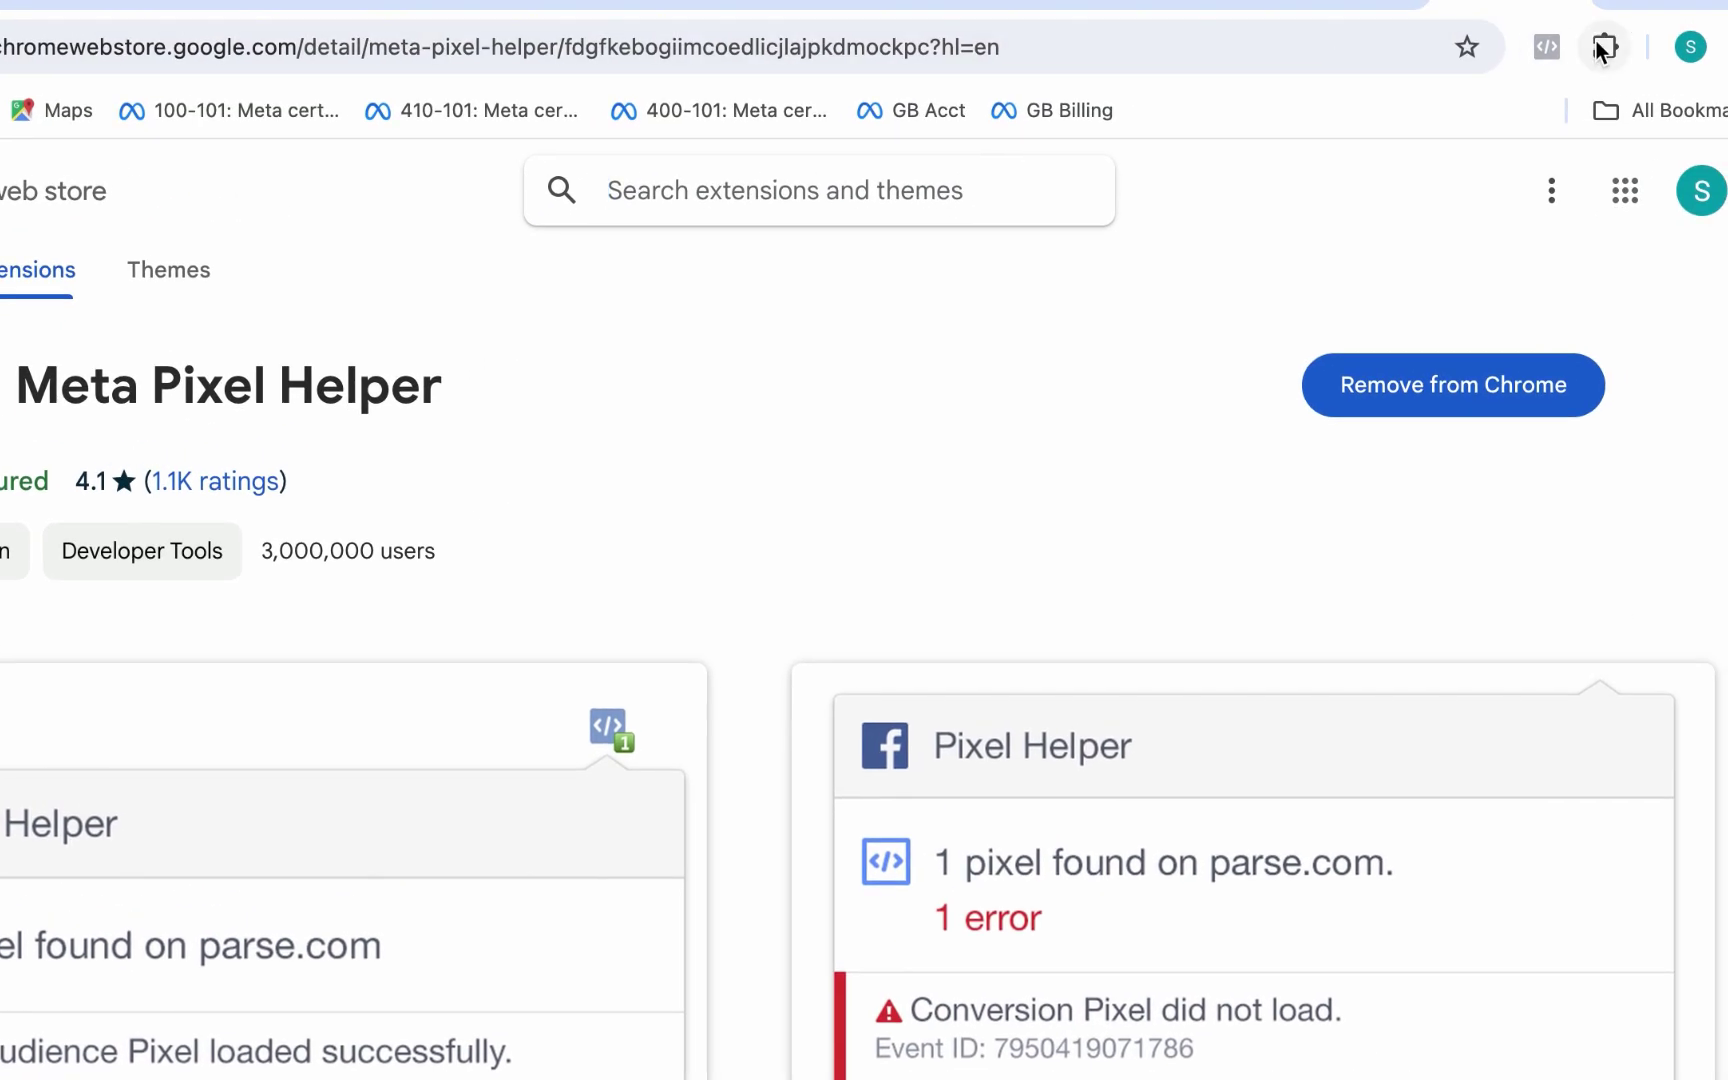
click(1651, 15)
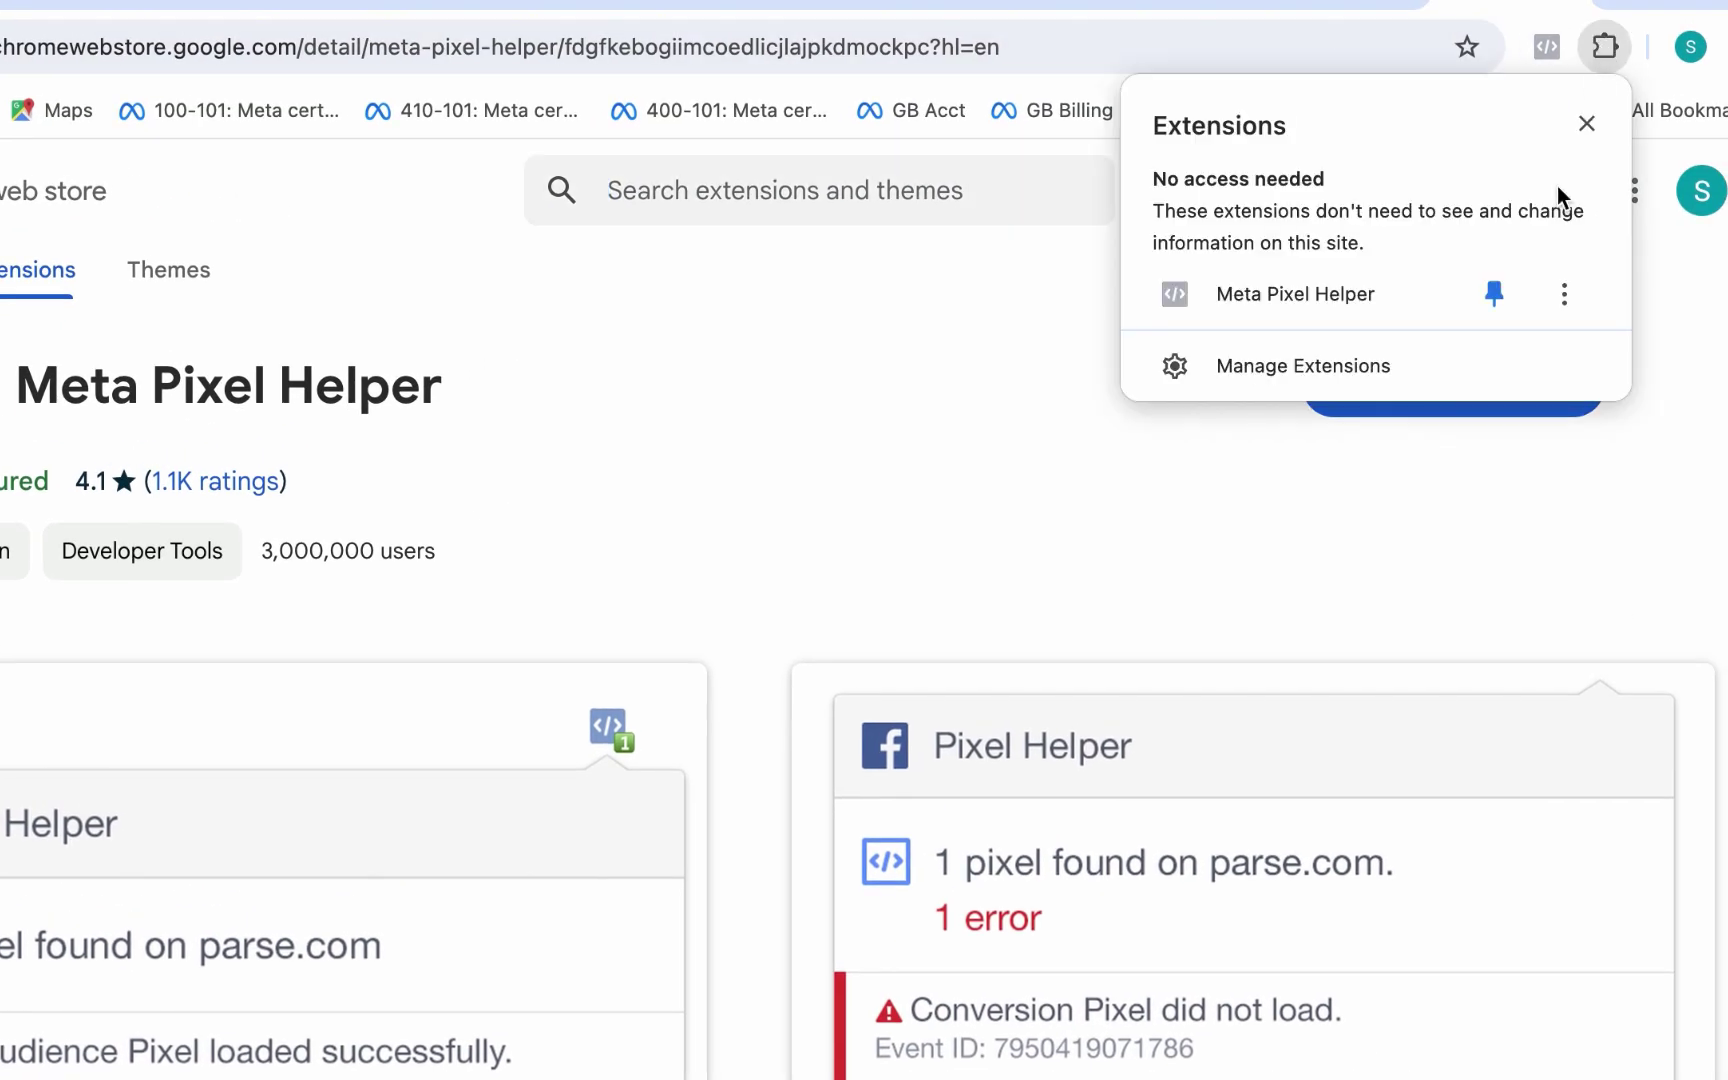
click(1551, 45)
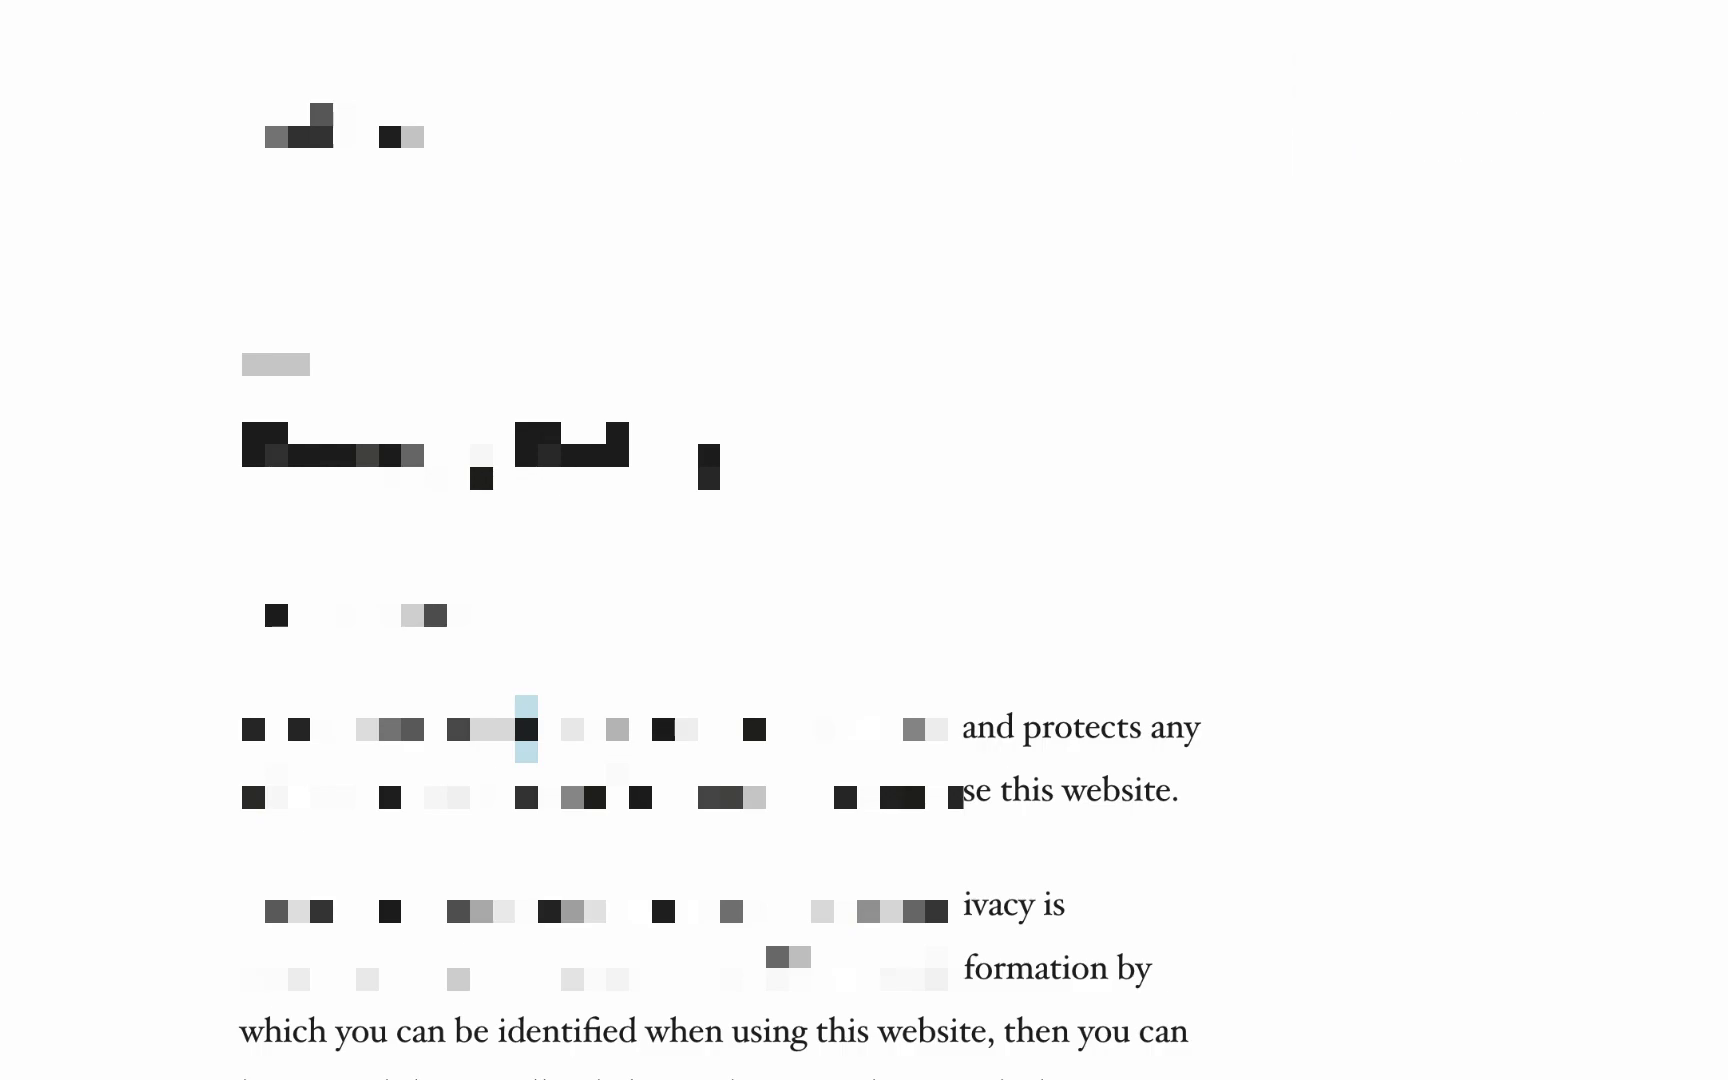
drag(1186, 152, 1521, 183)
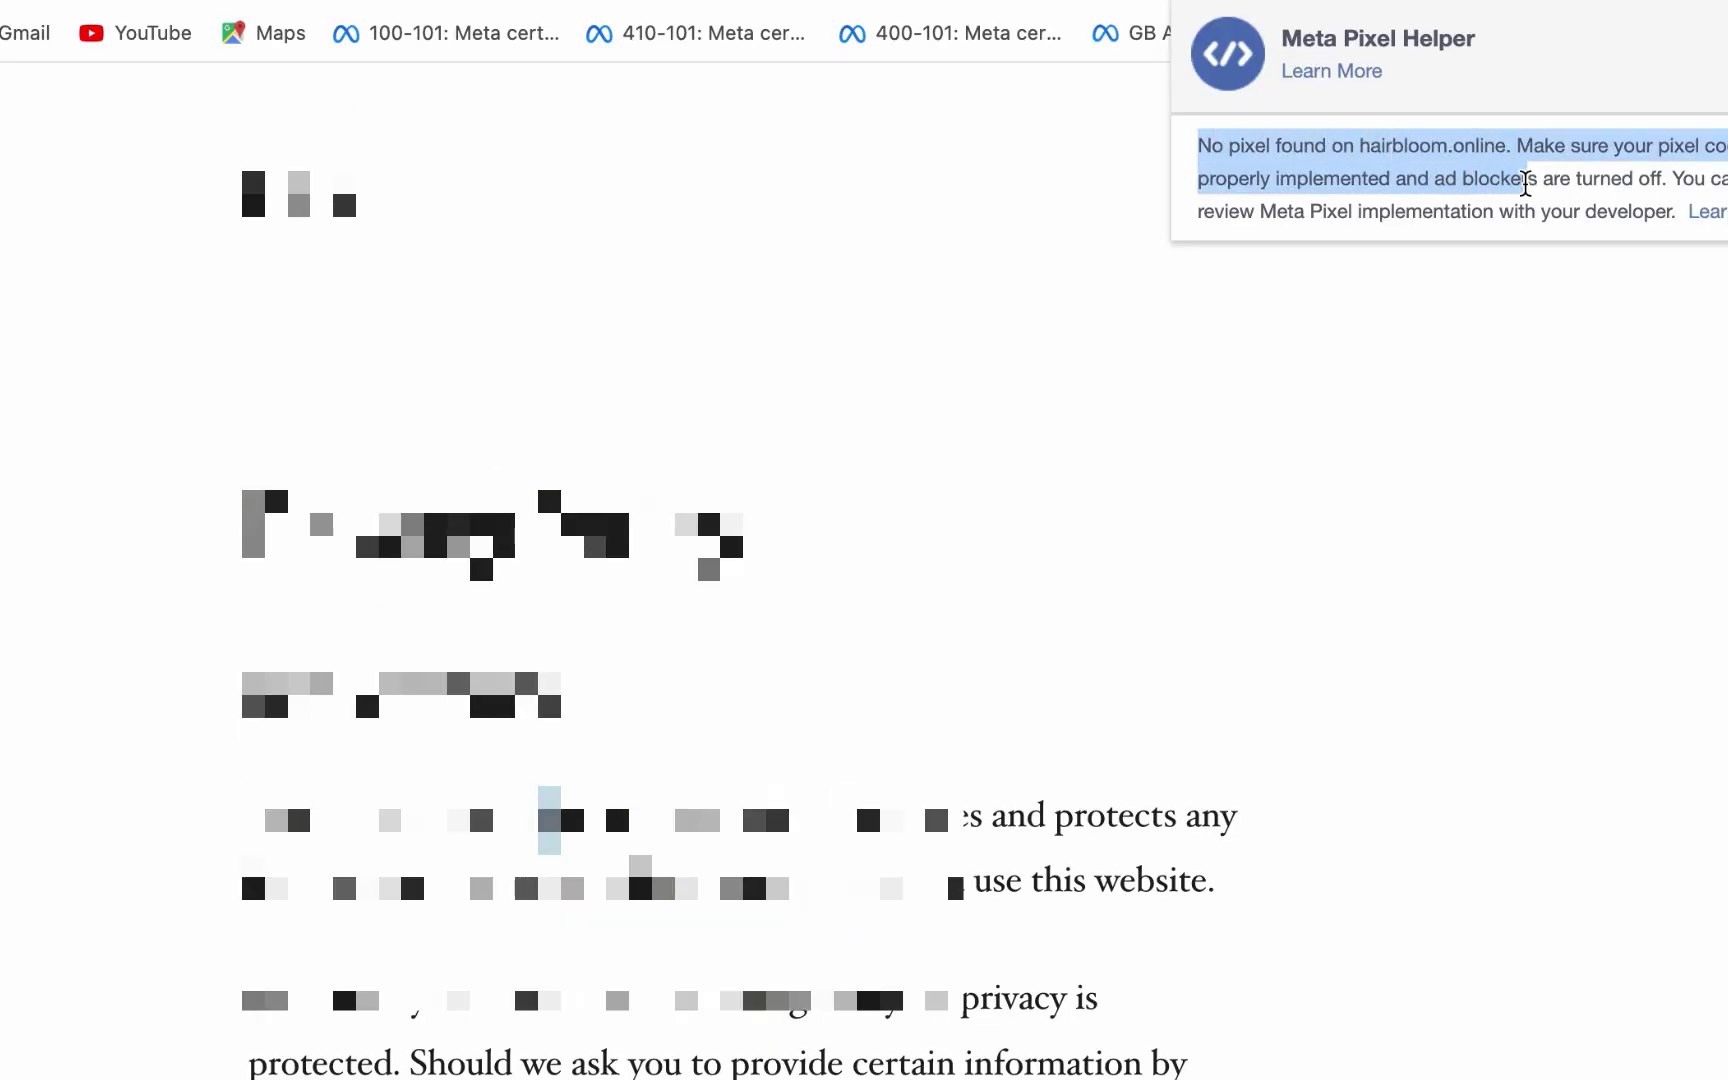
click(1525, 182)
drag(1197, 145, 1356, 133)
click(1090, 235)
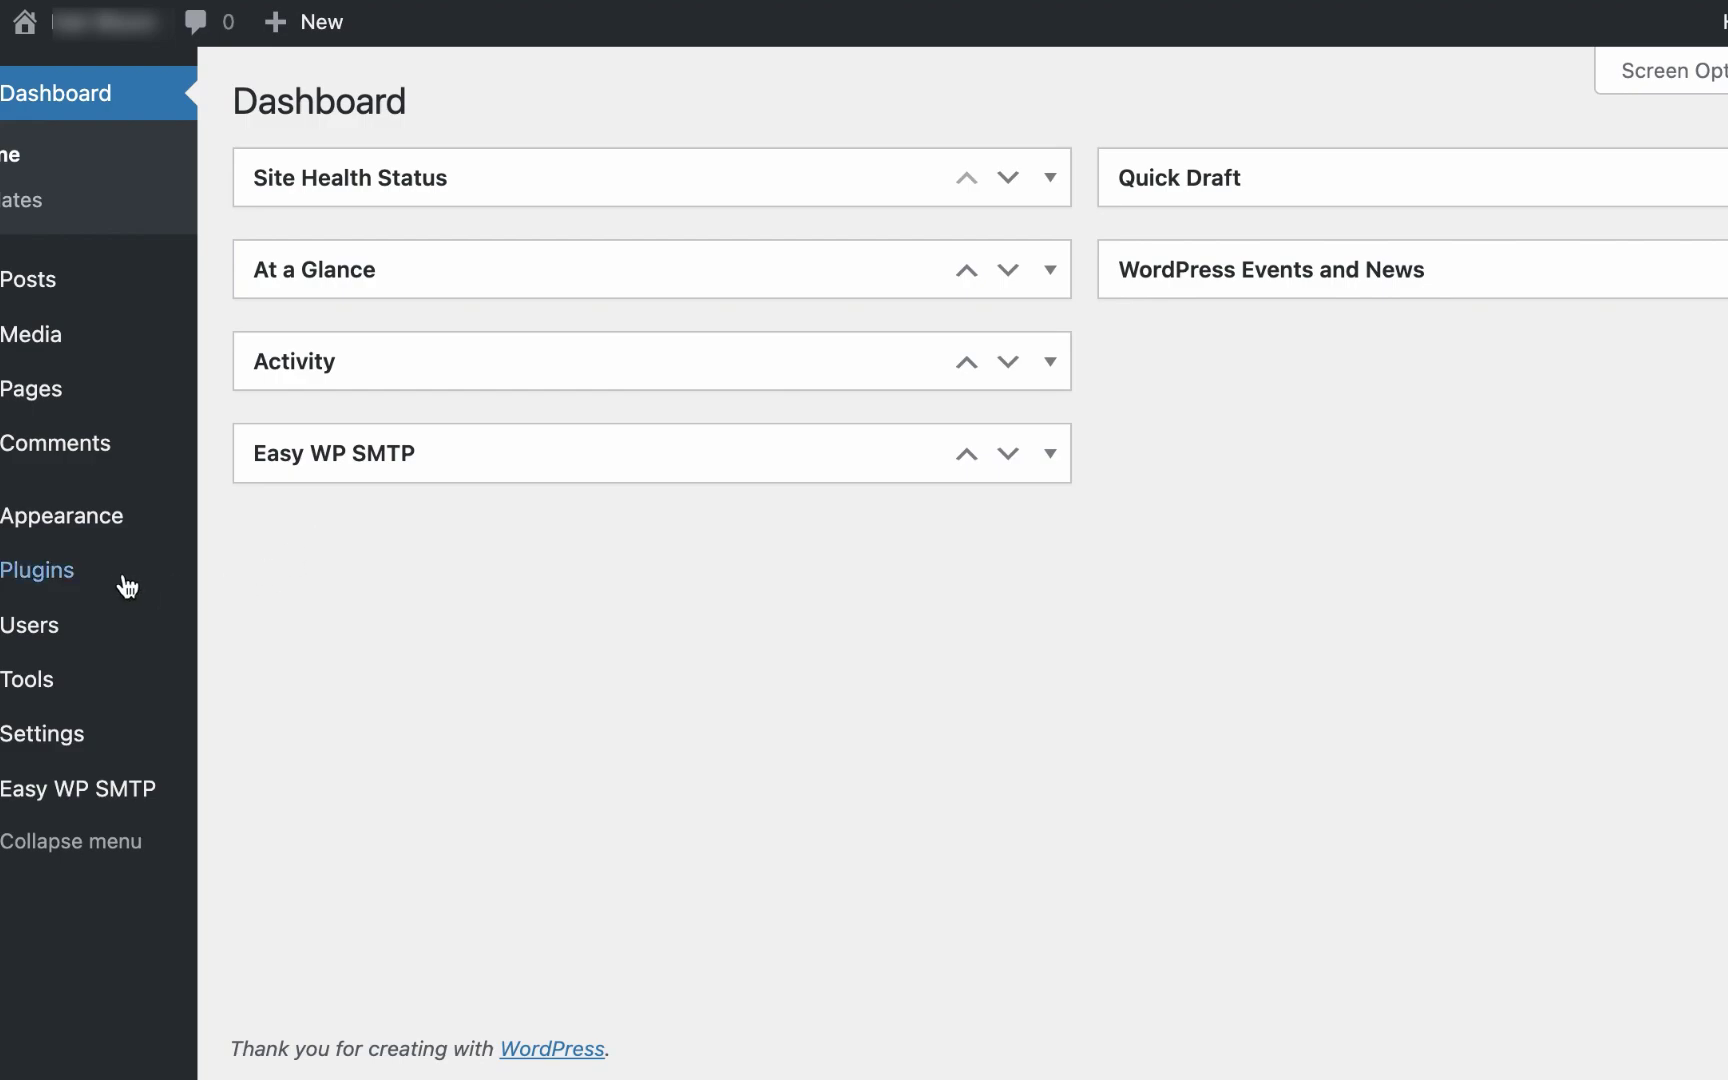
- Search Add New Plugin for PixelYourSite, then install and activate version 9.7.1
mouse_move(118, 584)
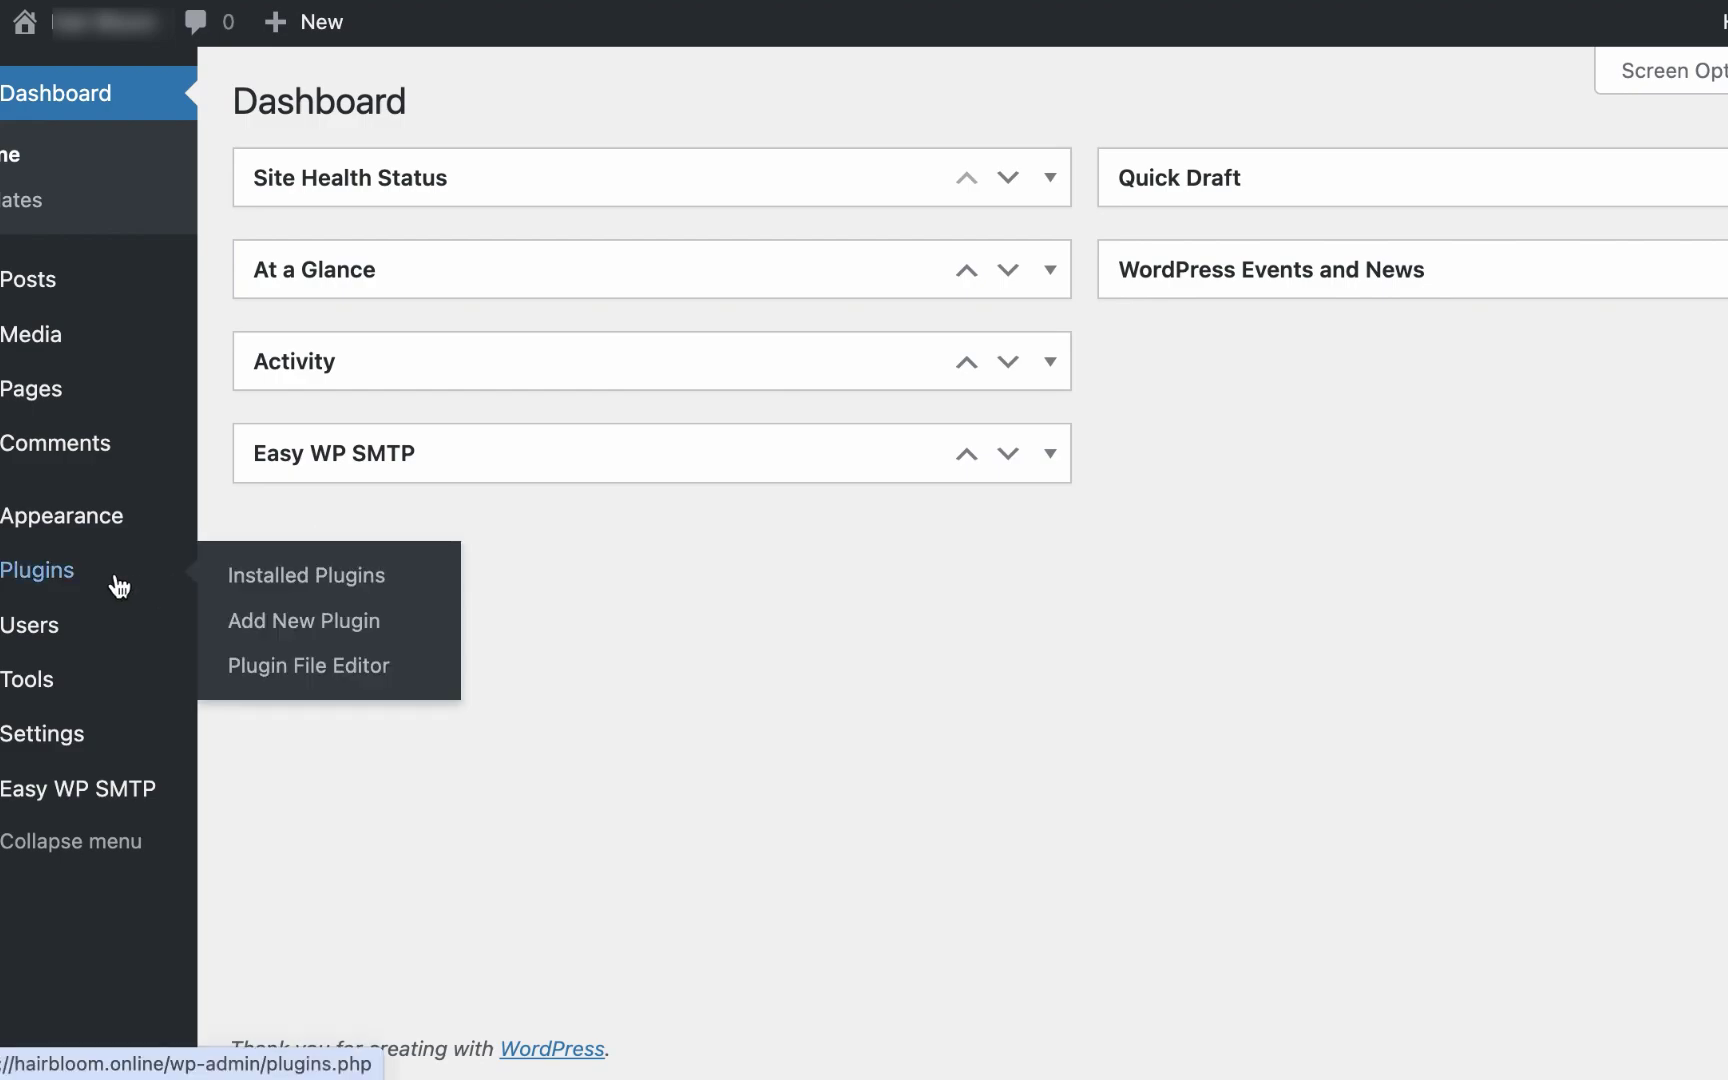
click(309, 625)
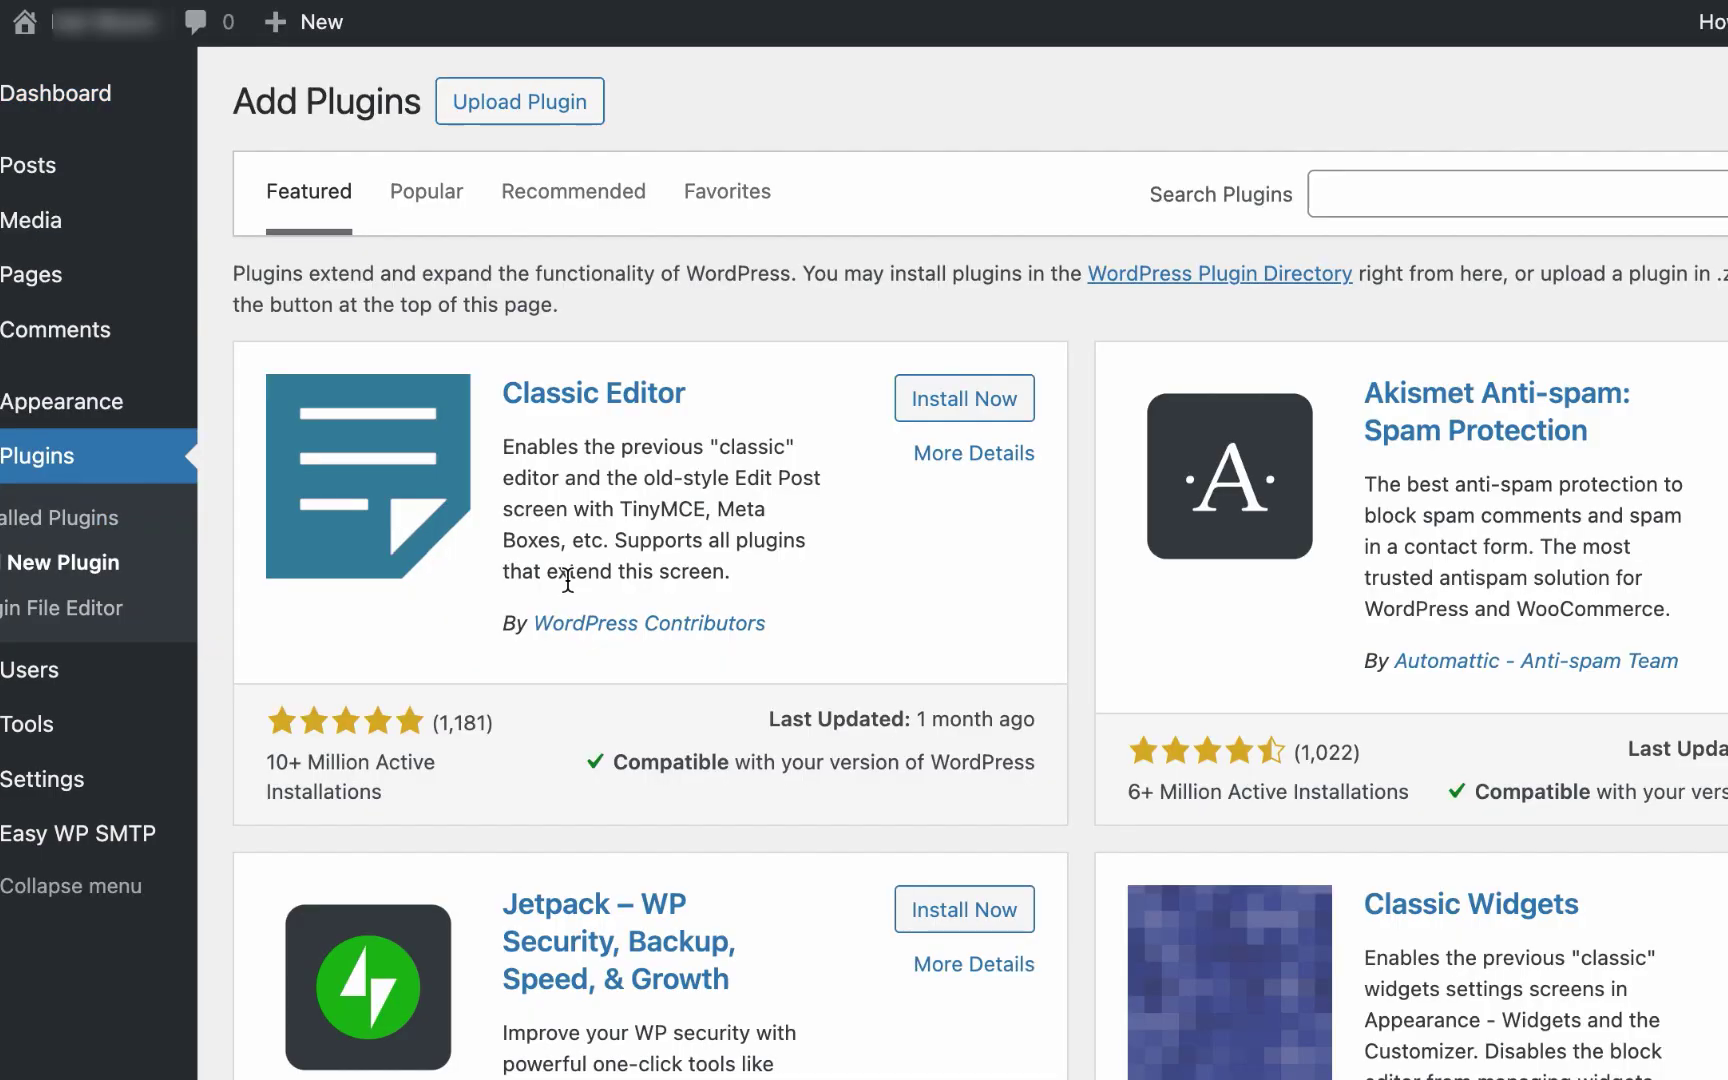
click(1446, 197)
text(PixelYourSite)
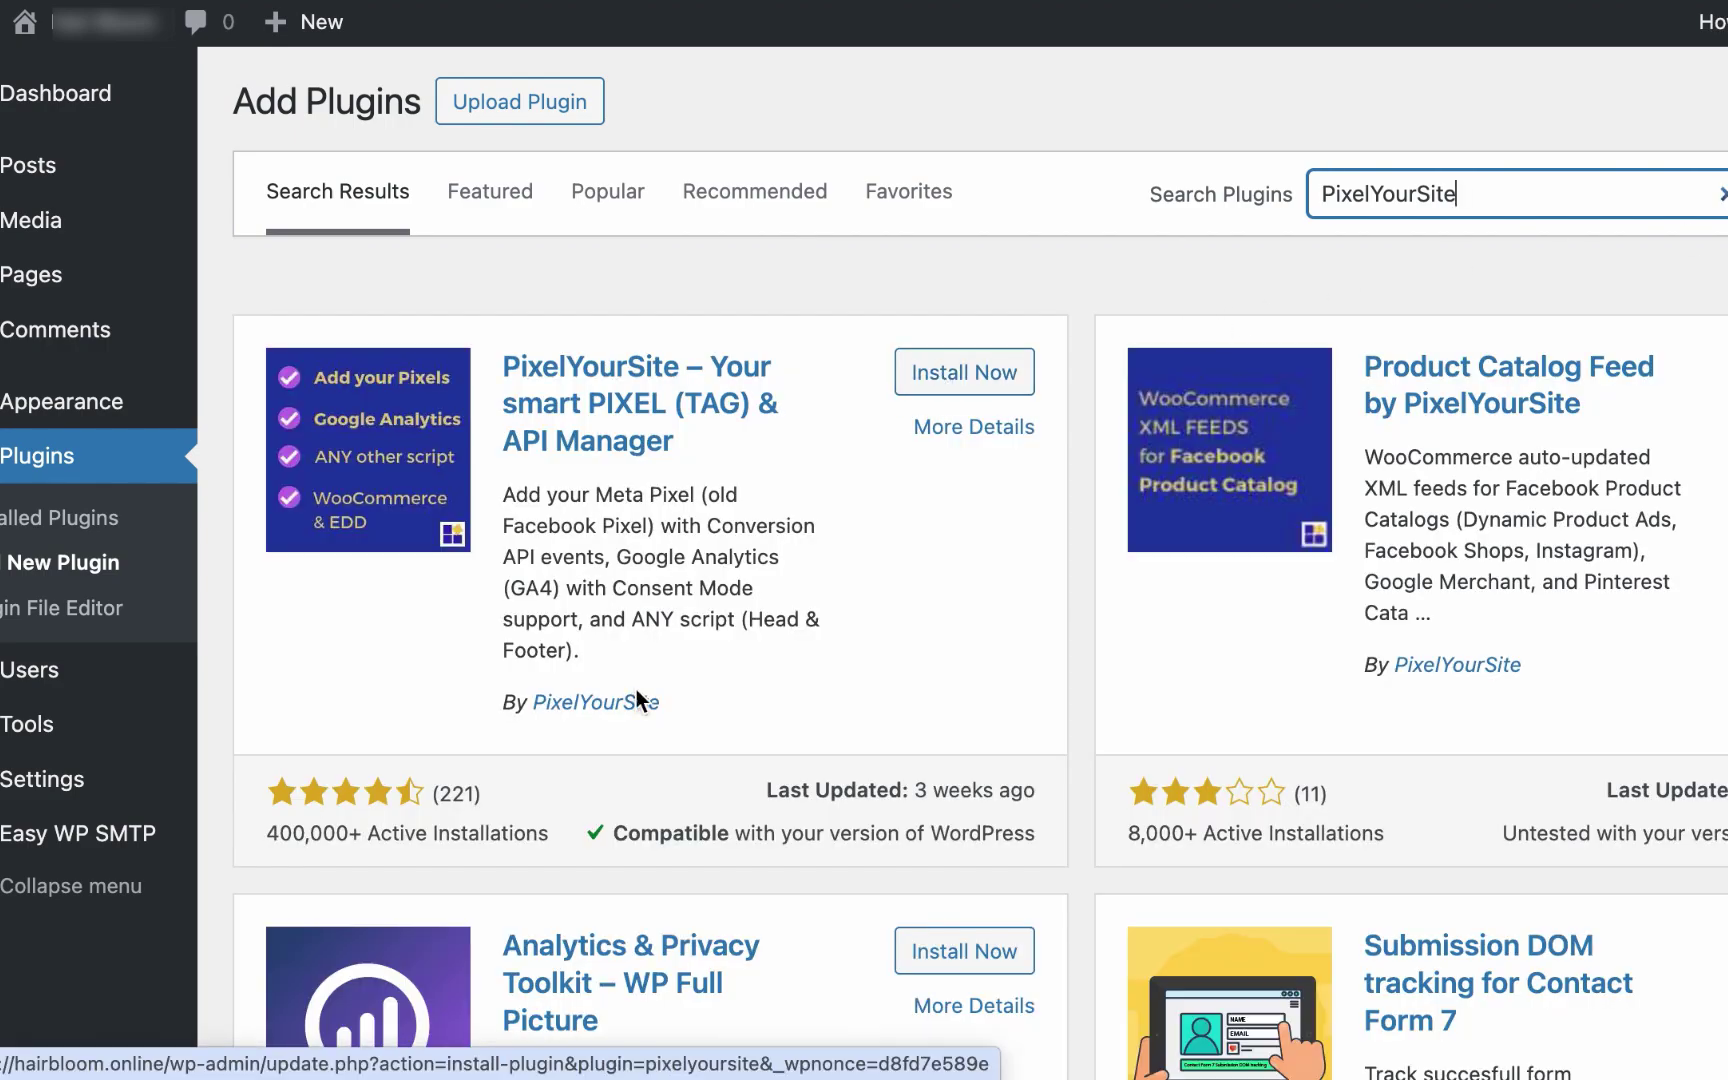
drag(494, 710, 698, 713)
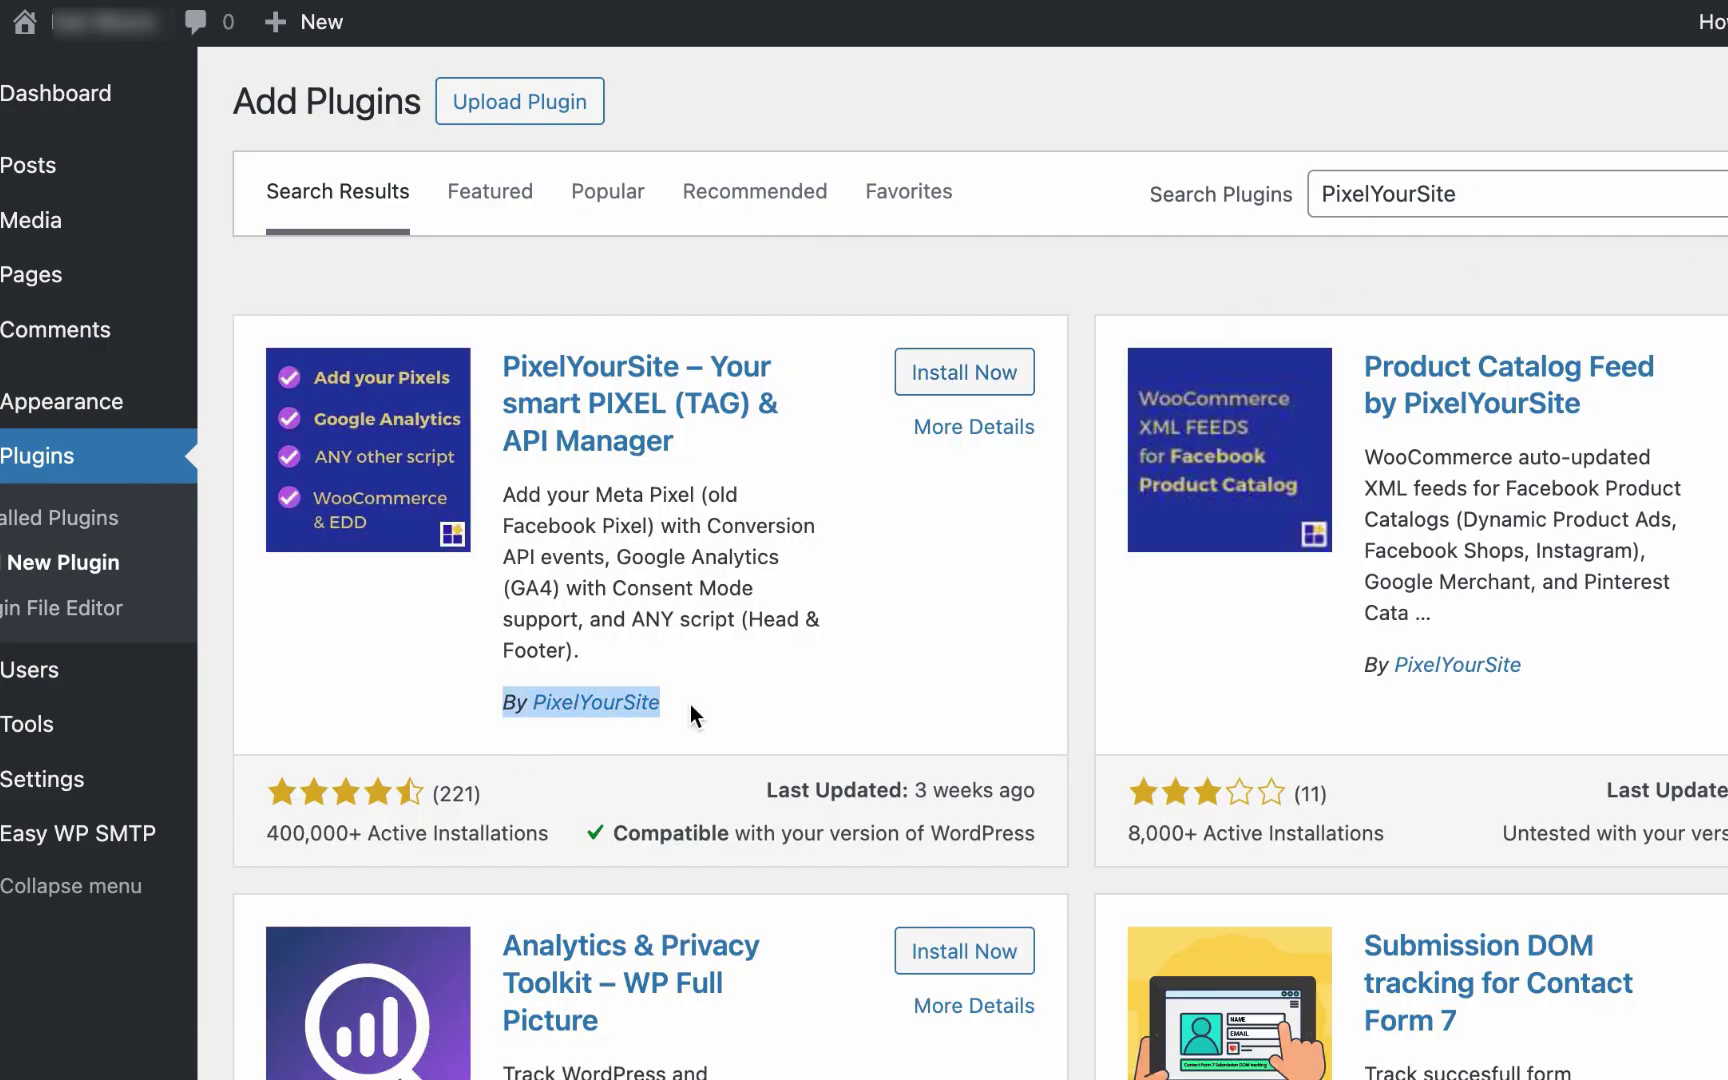
click(762, 690)
click(961, 373)
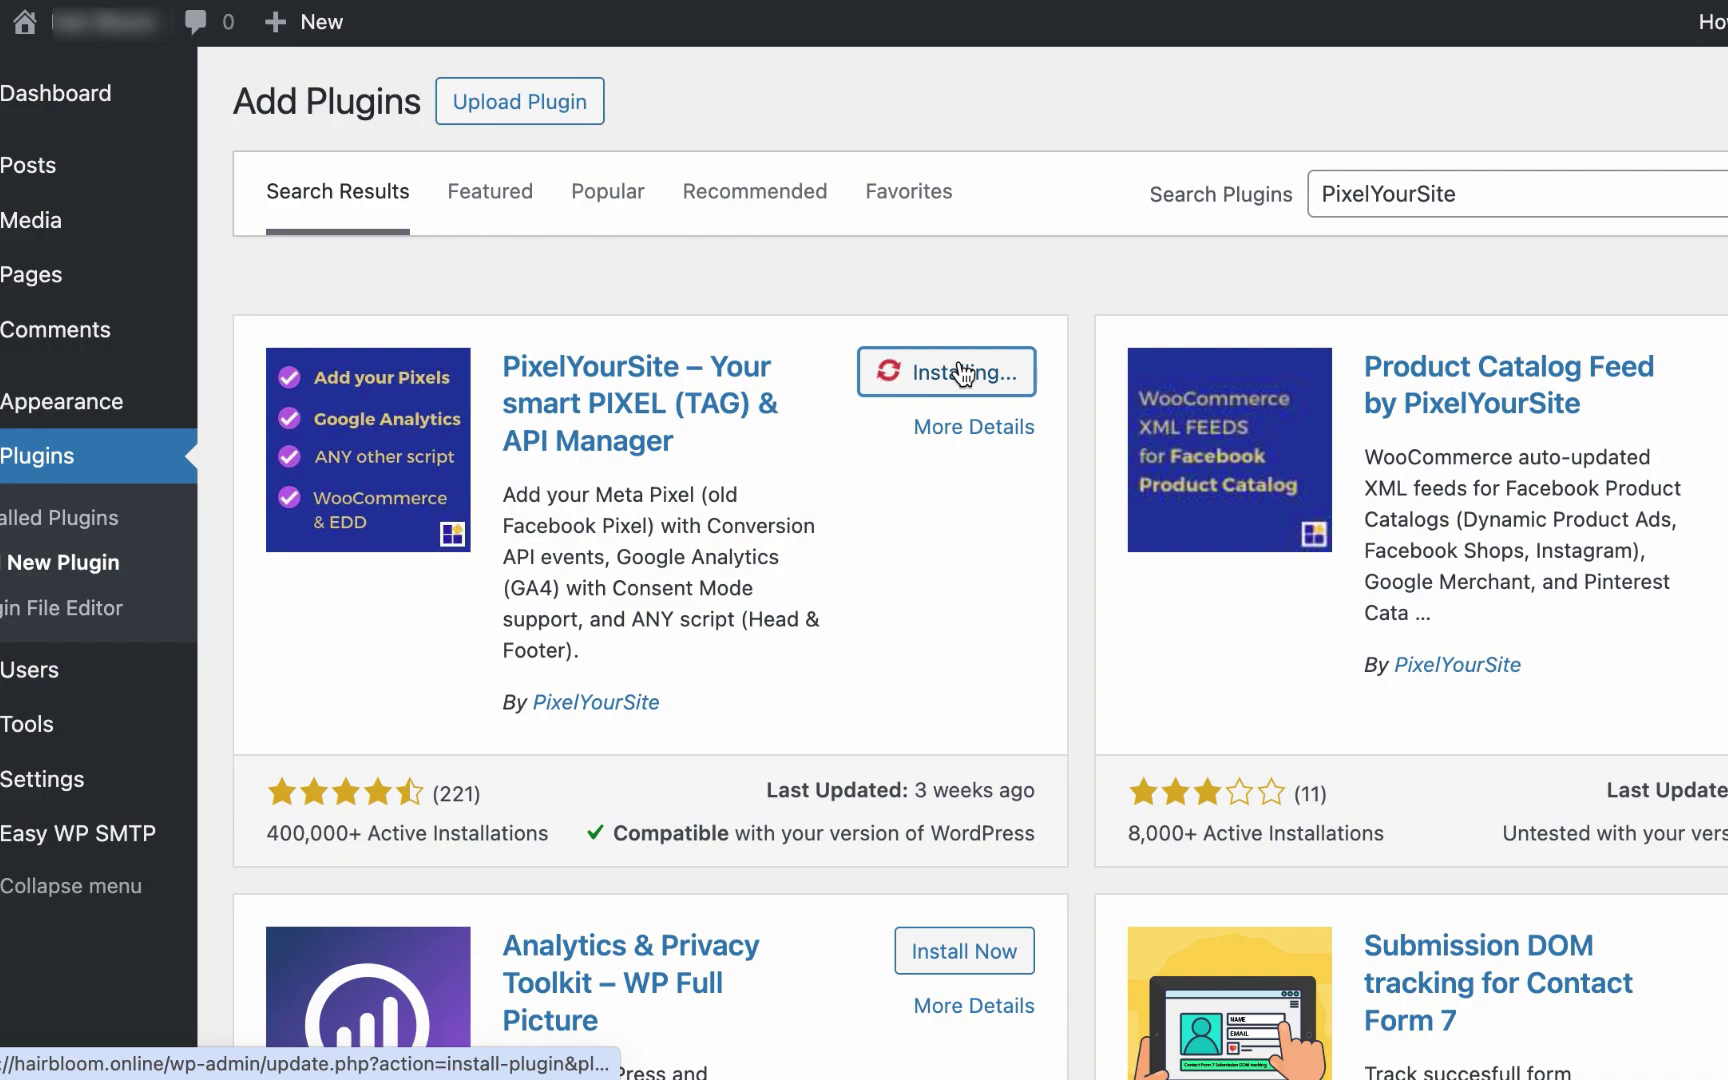
click(963, 373)
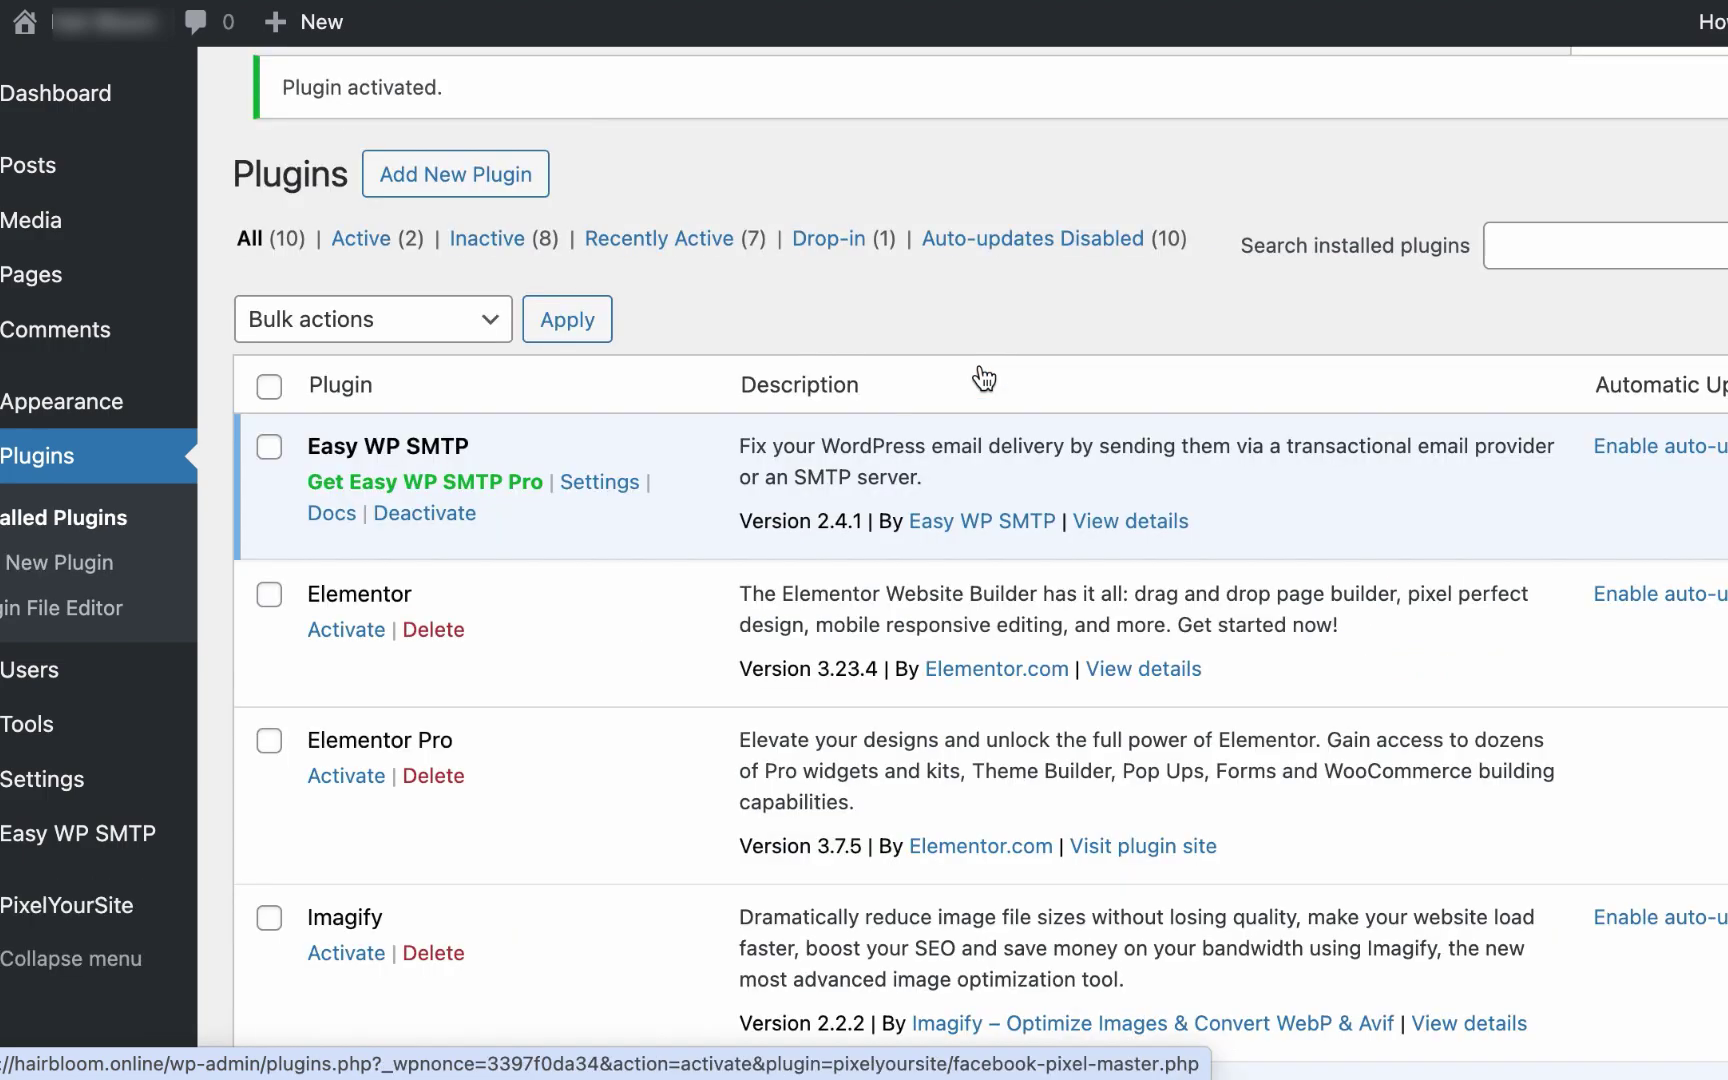
scroll(1176, 224, down, 5)
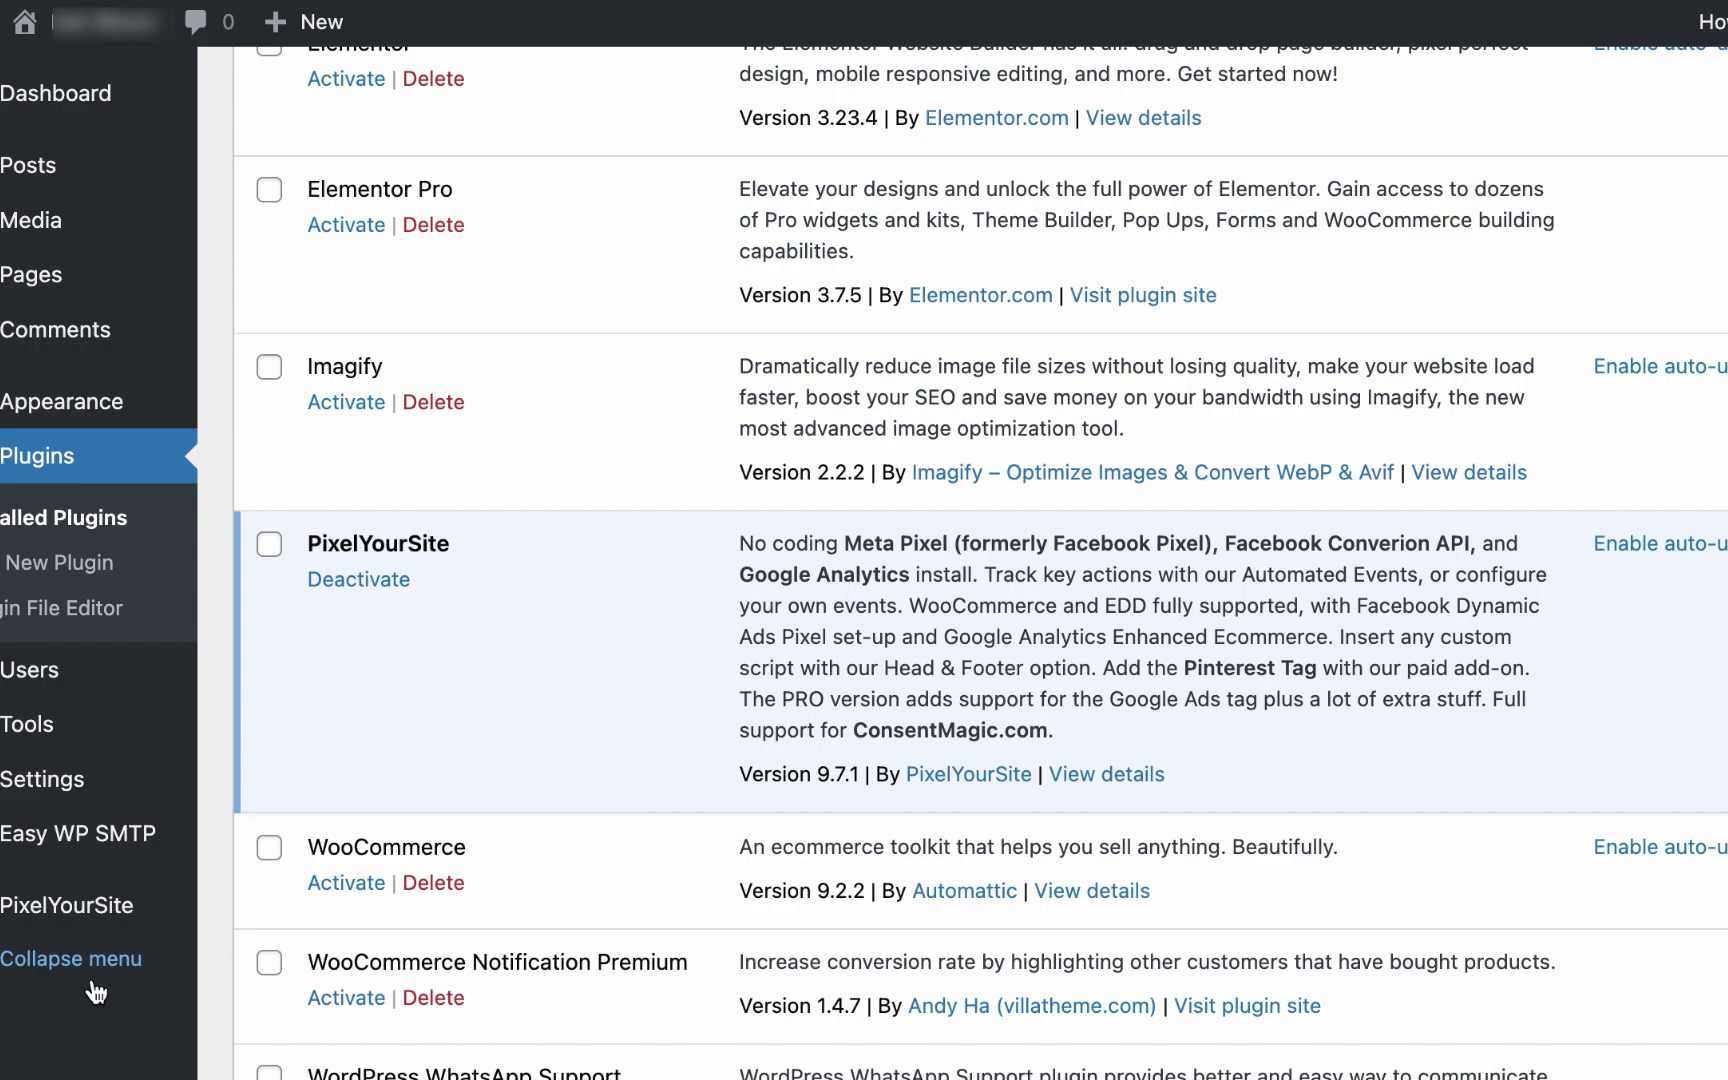
mouse_move(75, 925)
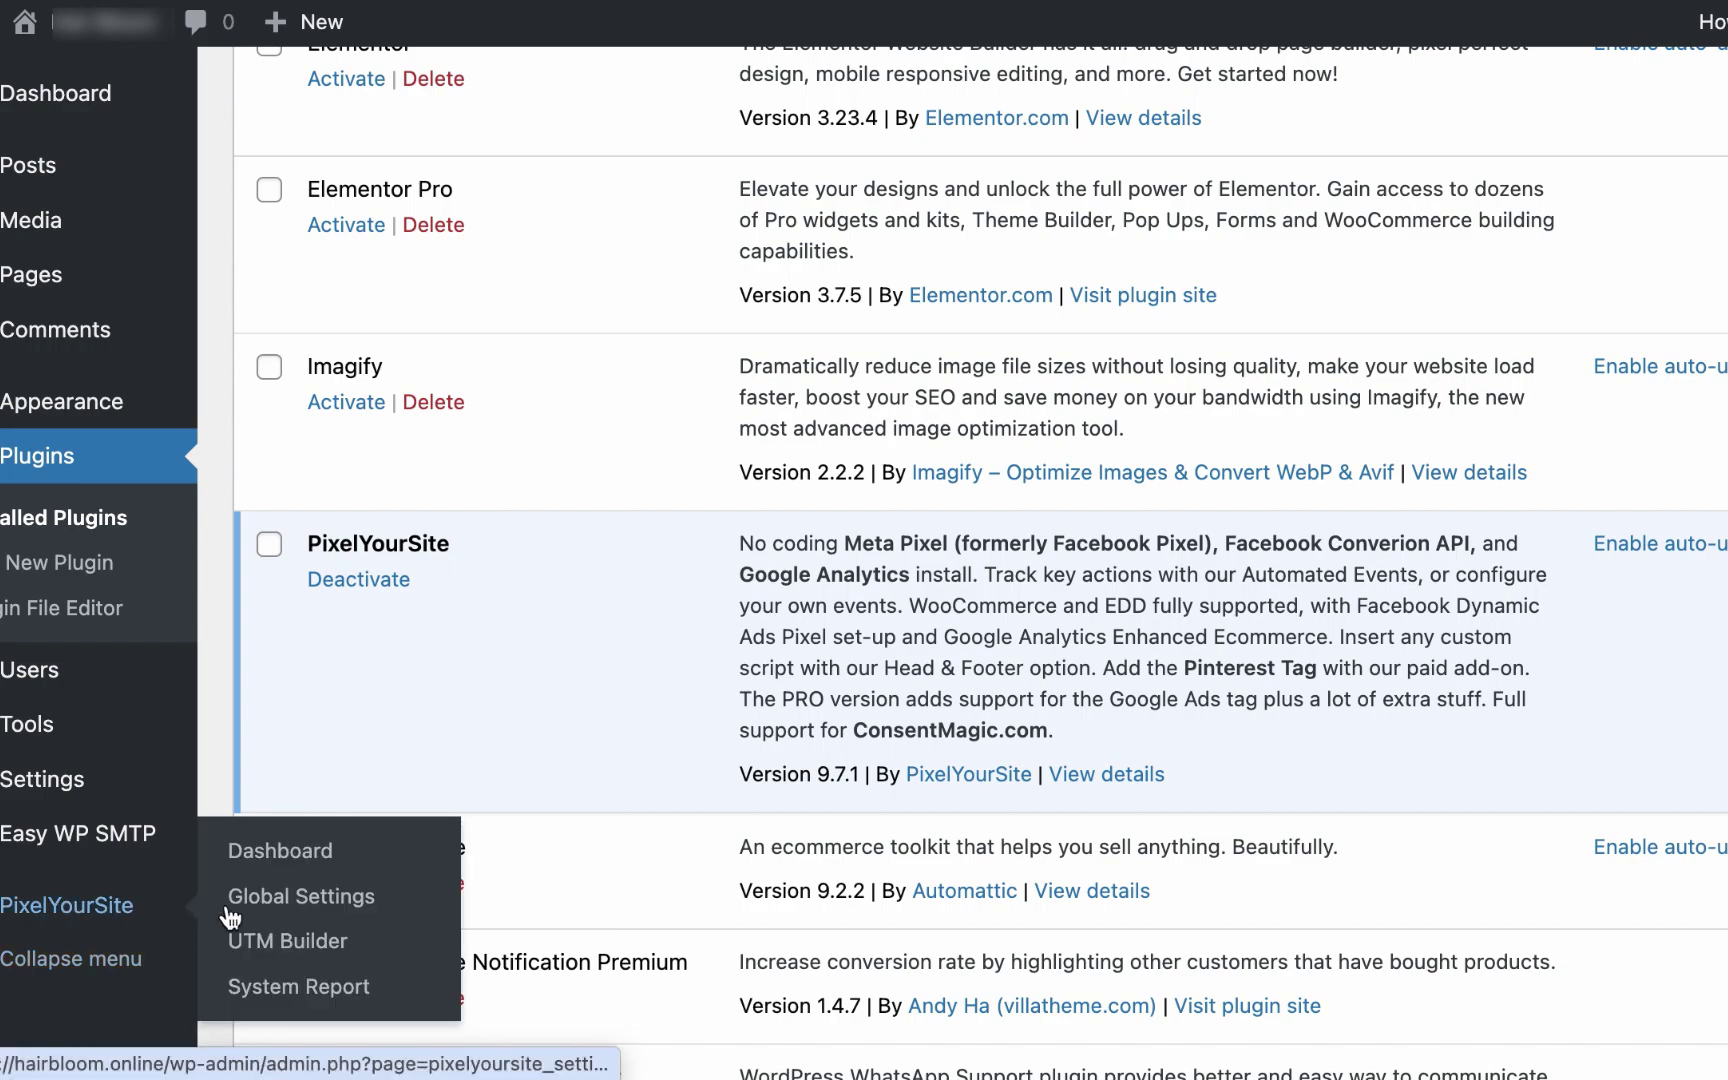
- Copy the dataset's pixel ID from Events Manager into PixelYourSite's Meta Pixel ID field
click(265, 872)
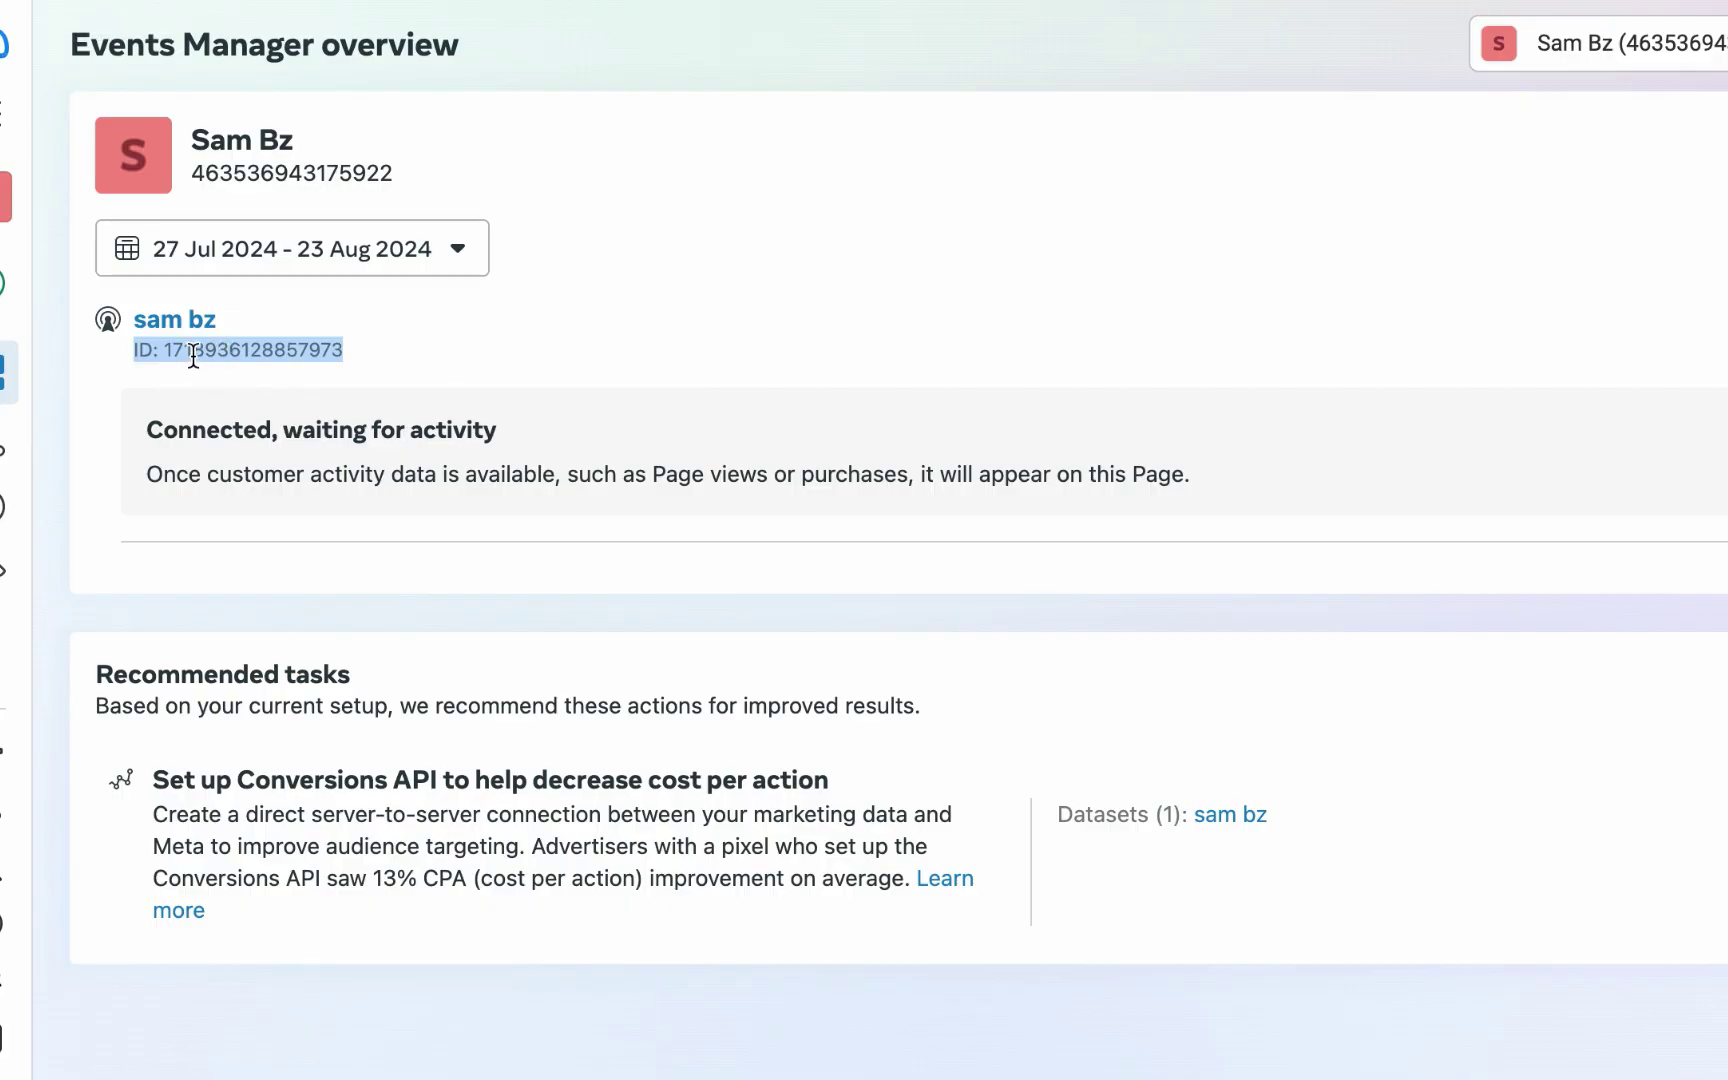
click(193, 356)
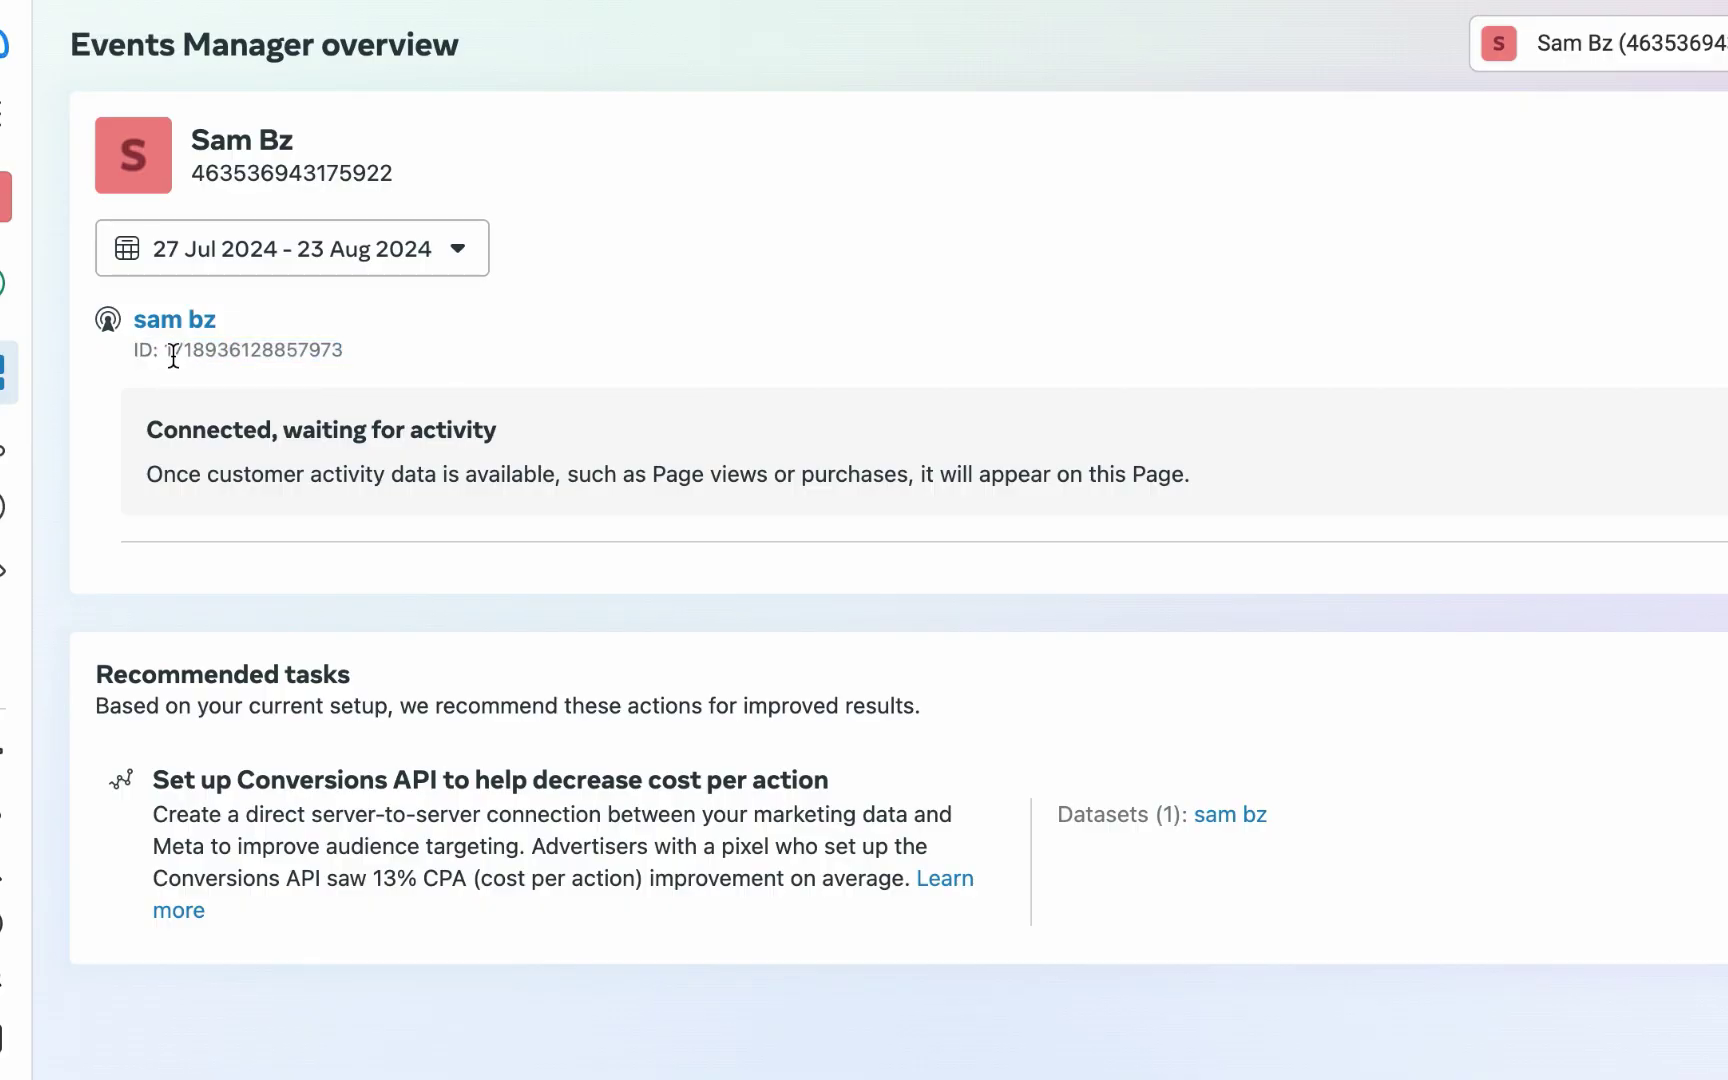
drag(164, 349, 400, 375)
key(super+c)
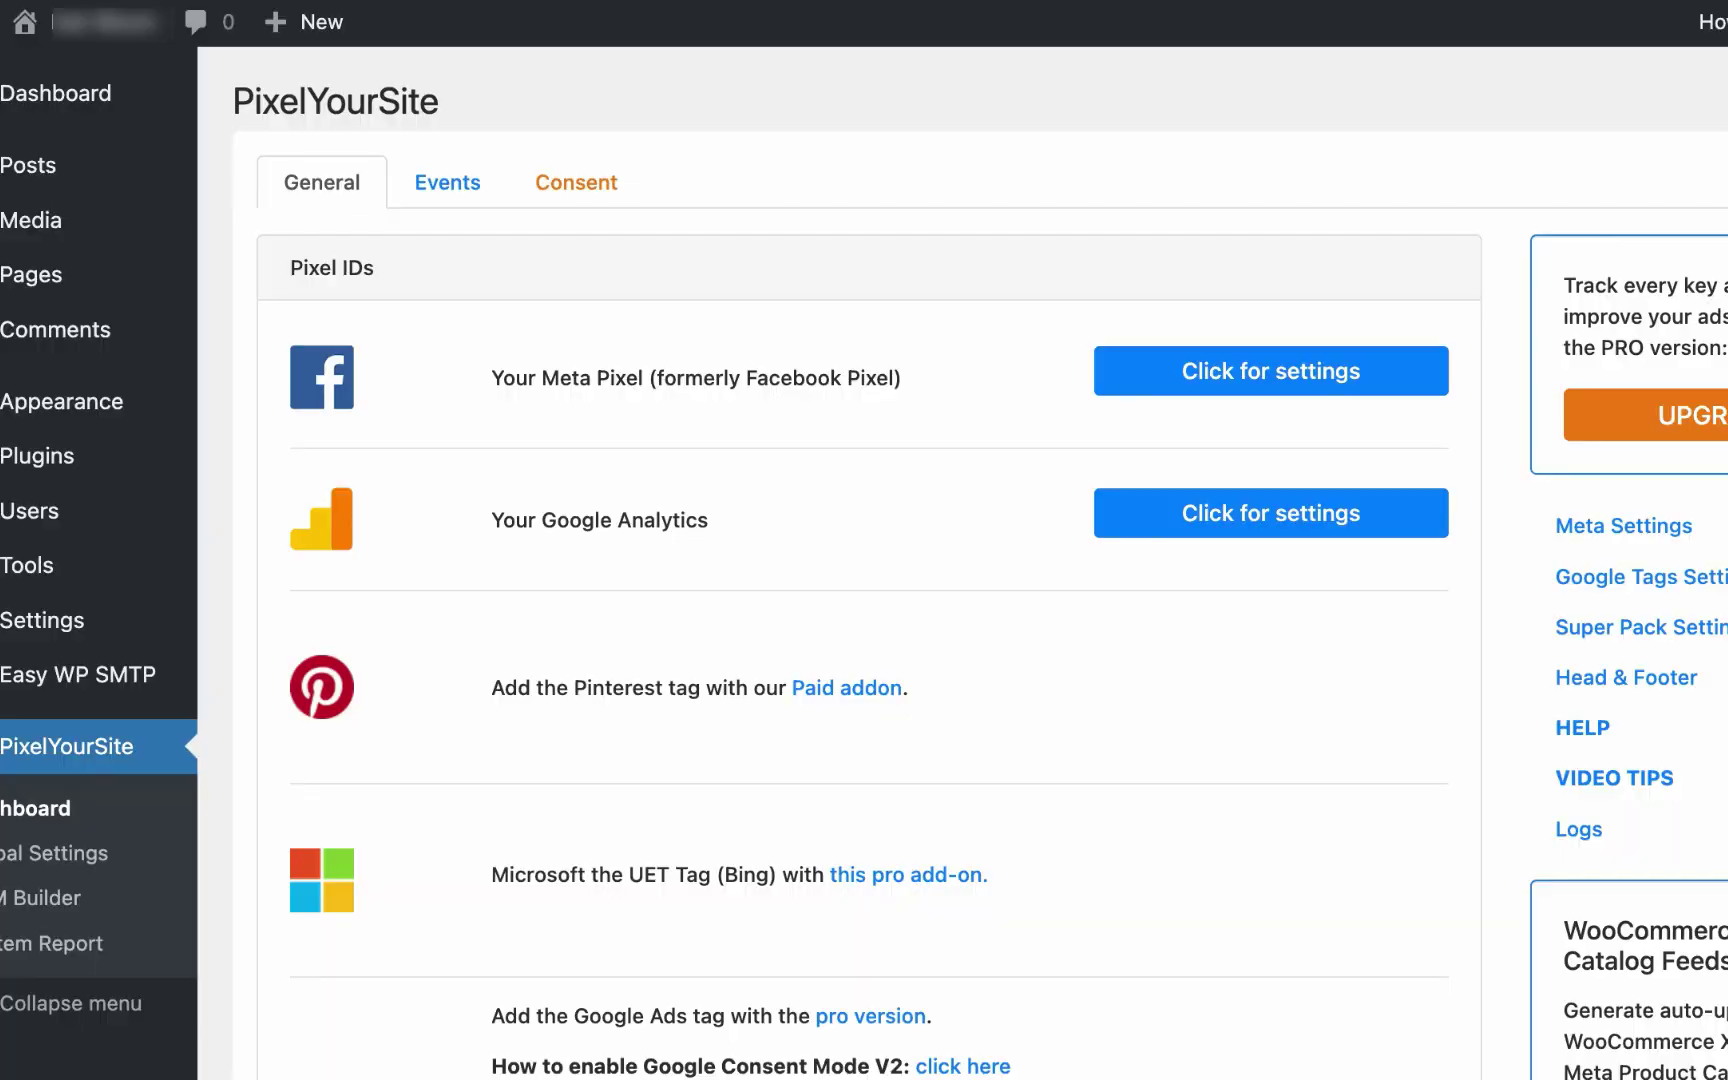
click(1250, 357)
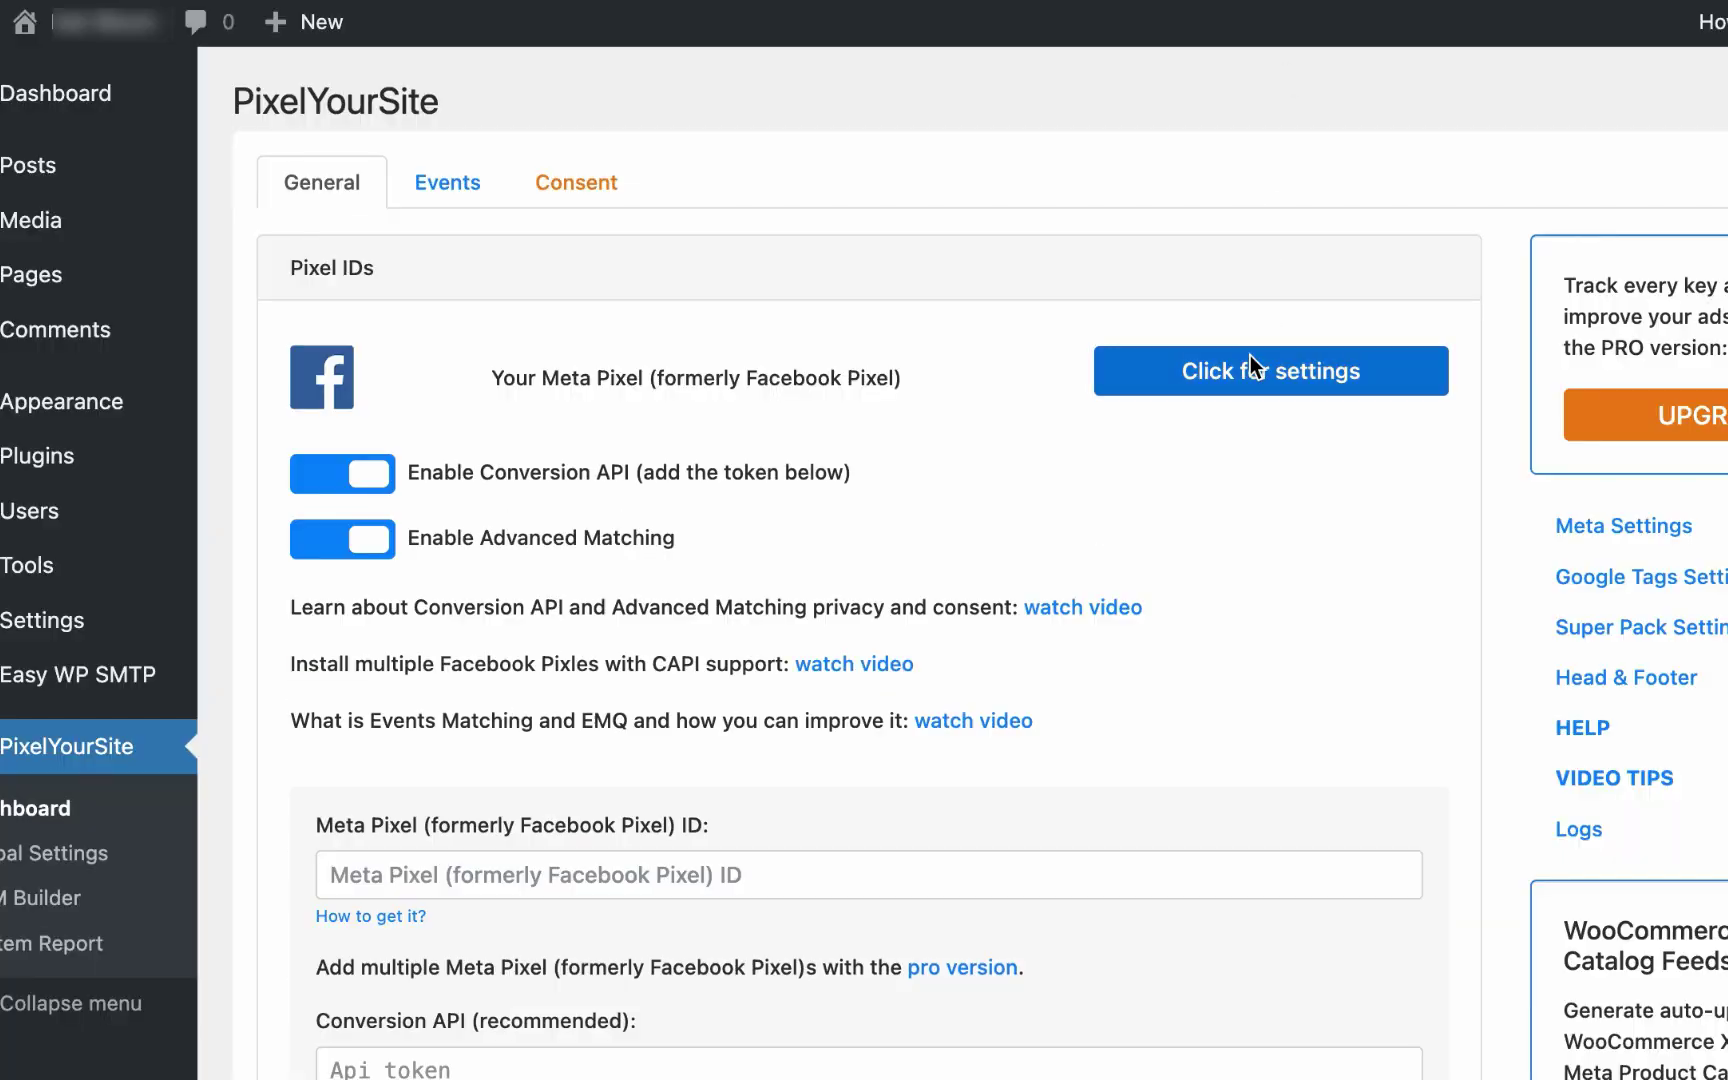
click(570, 890)
key(super+v)
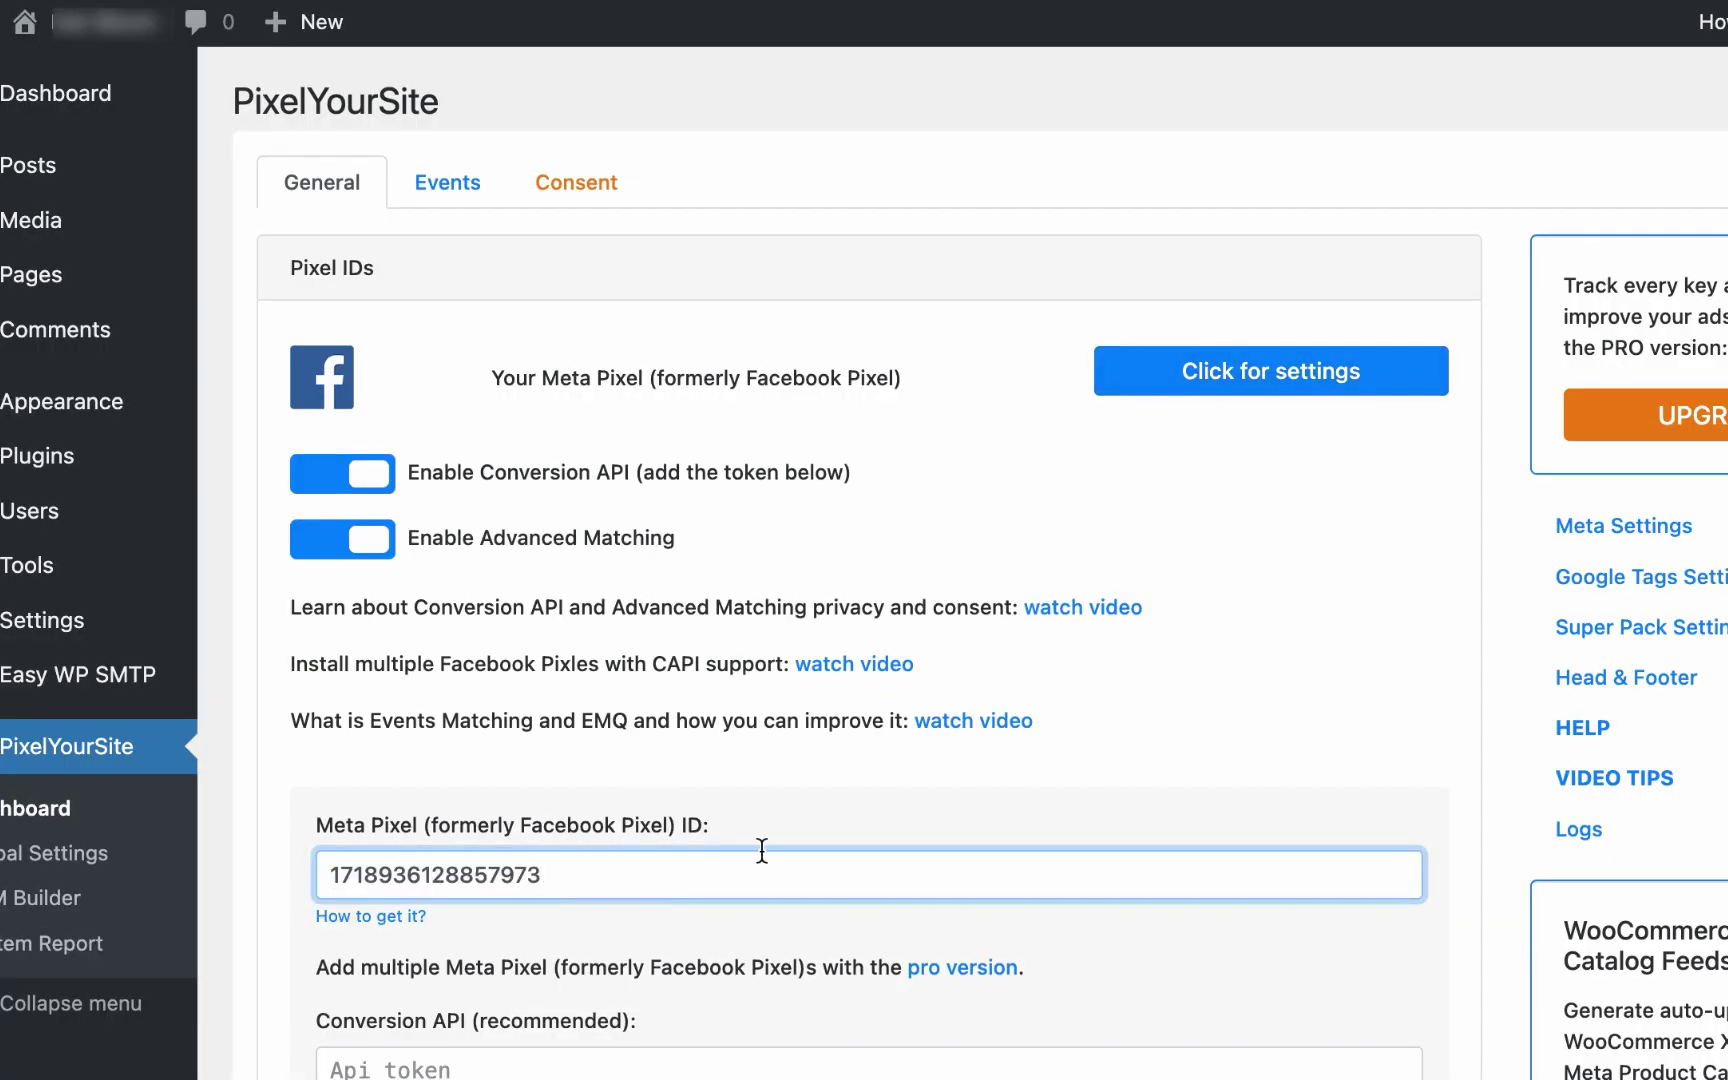
scroll(1444, 818, down, 20)
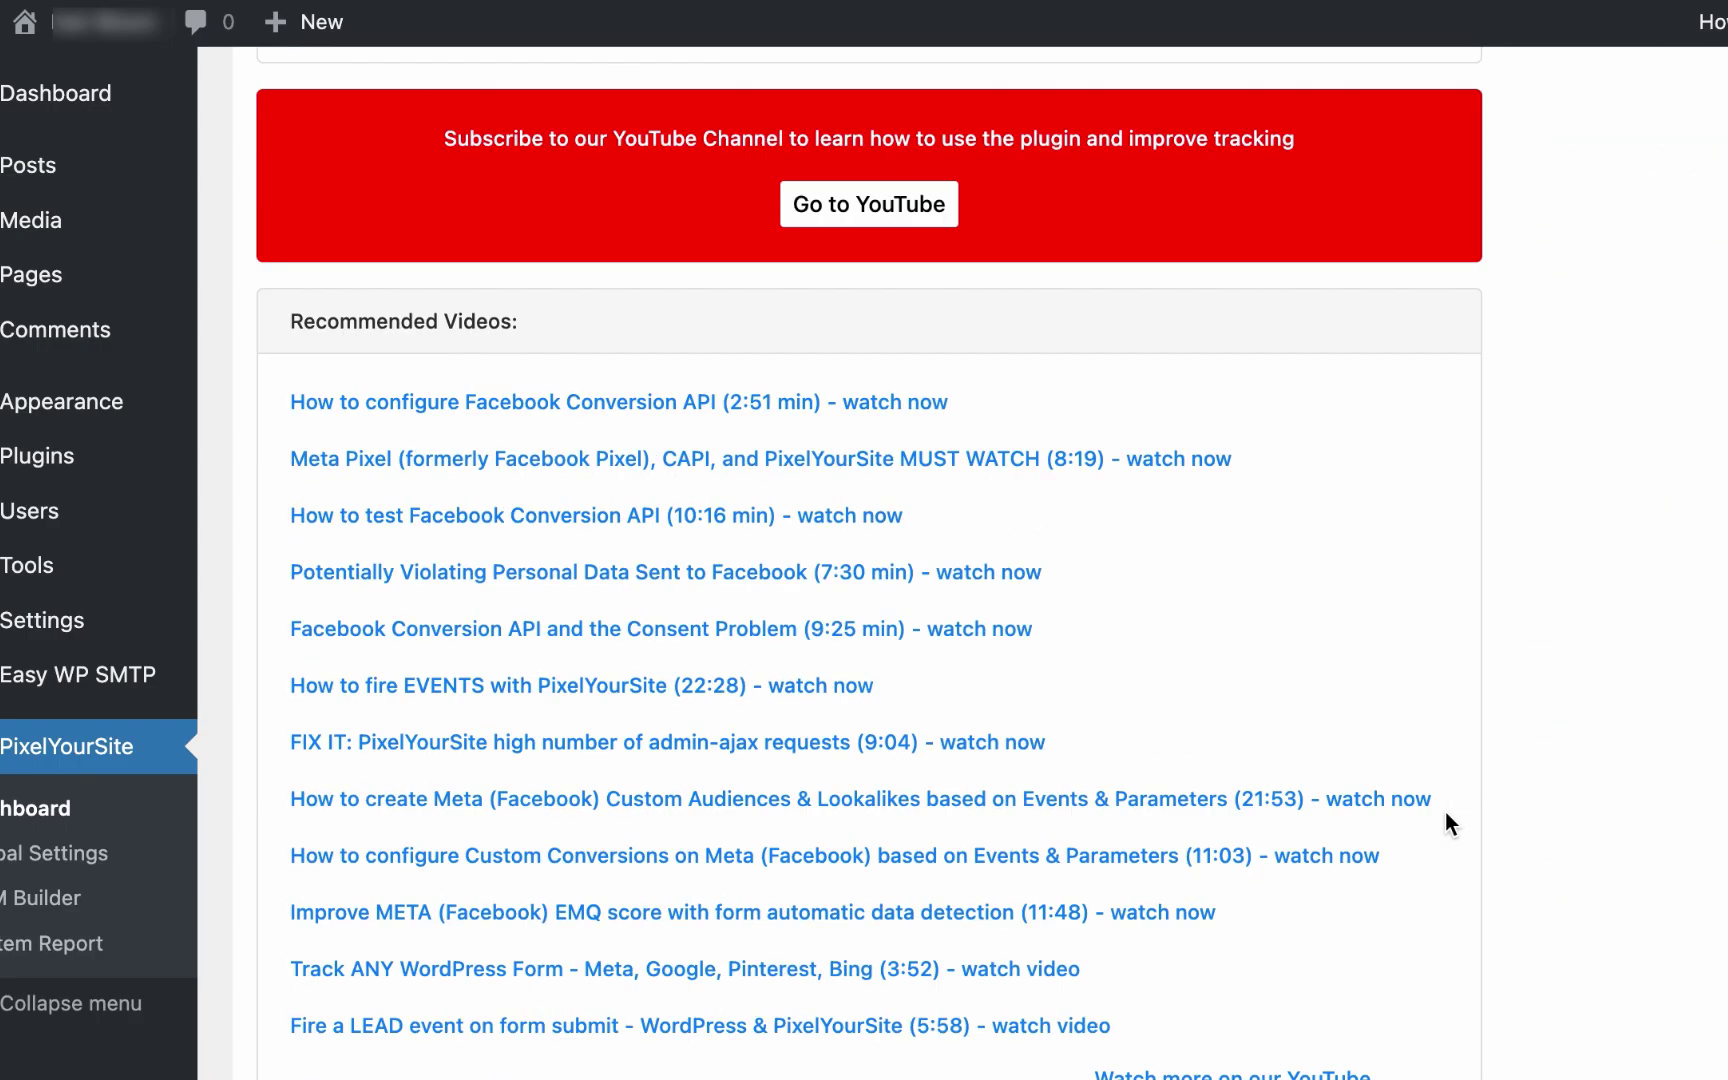
scroll(1444, 811, down, 5)
- Save the Meta pixel settings and confirm Pixel Helper detects one pixel firing PageView
click(810, 875)
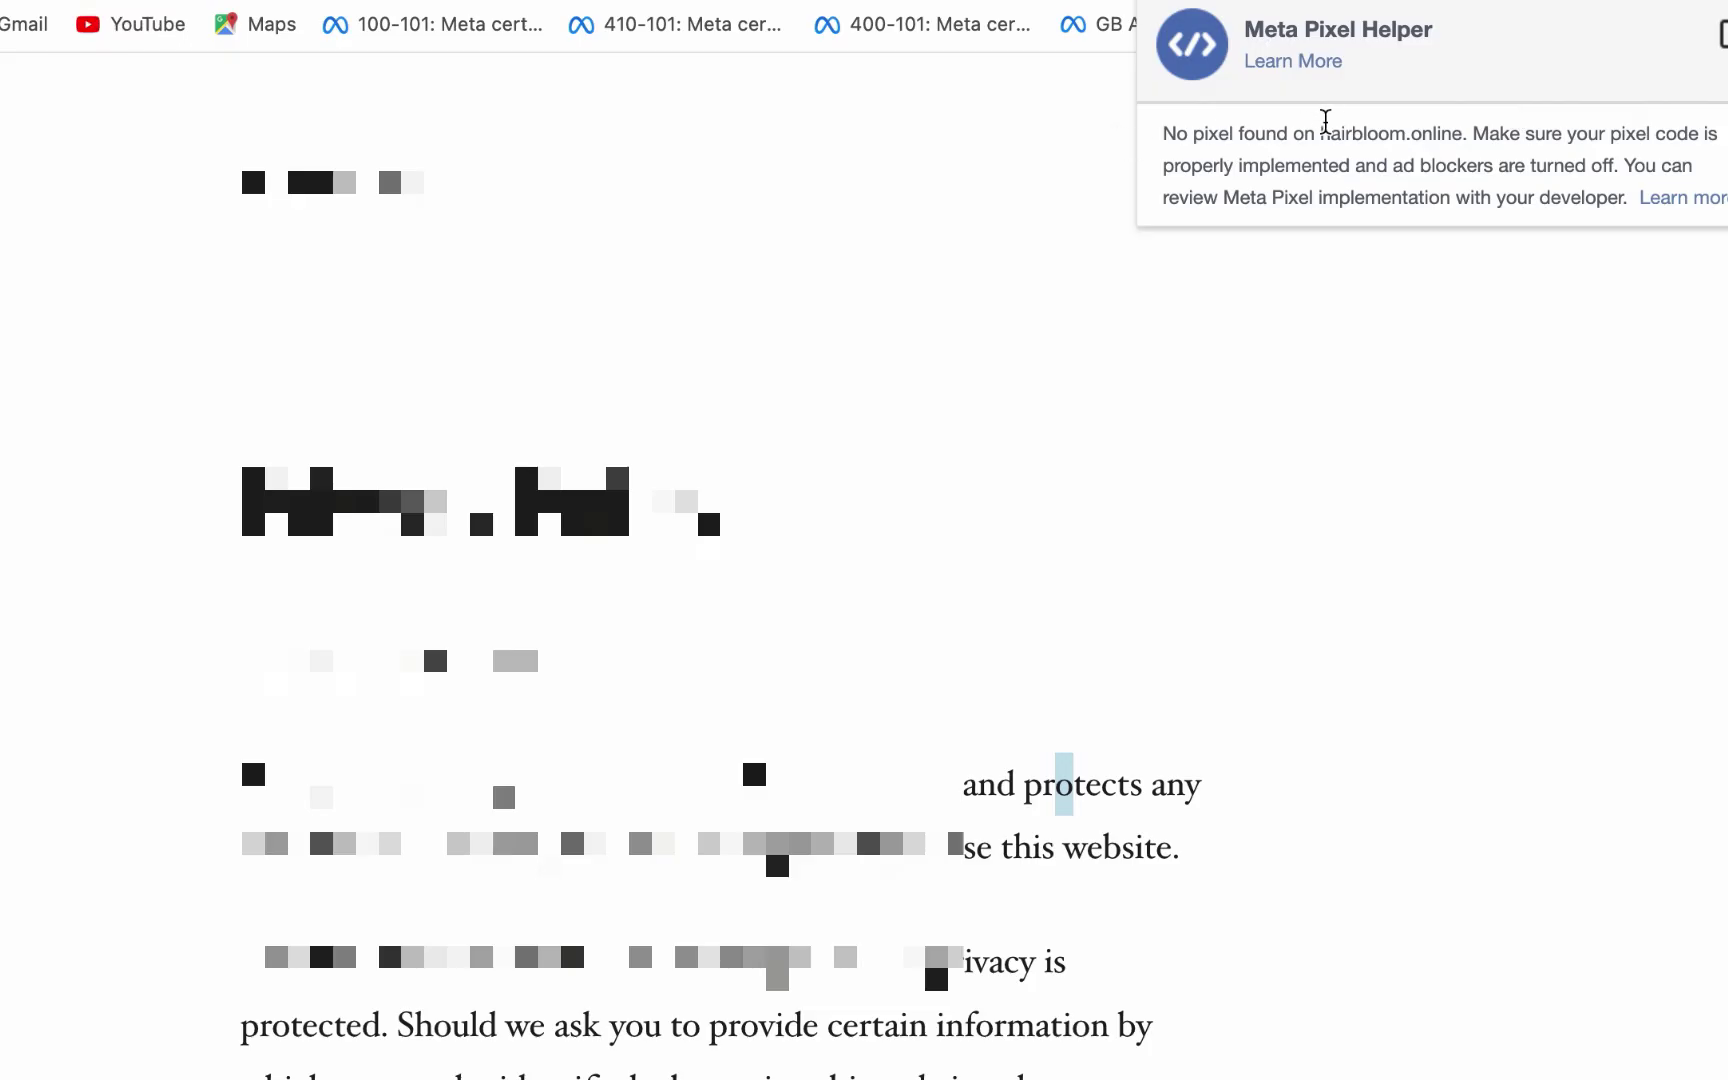
click(990, 160)
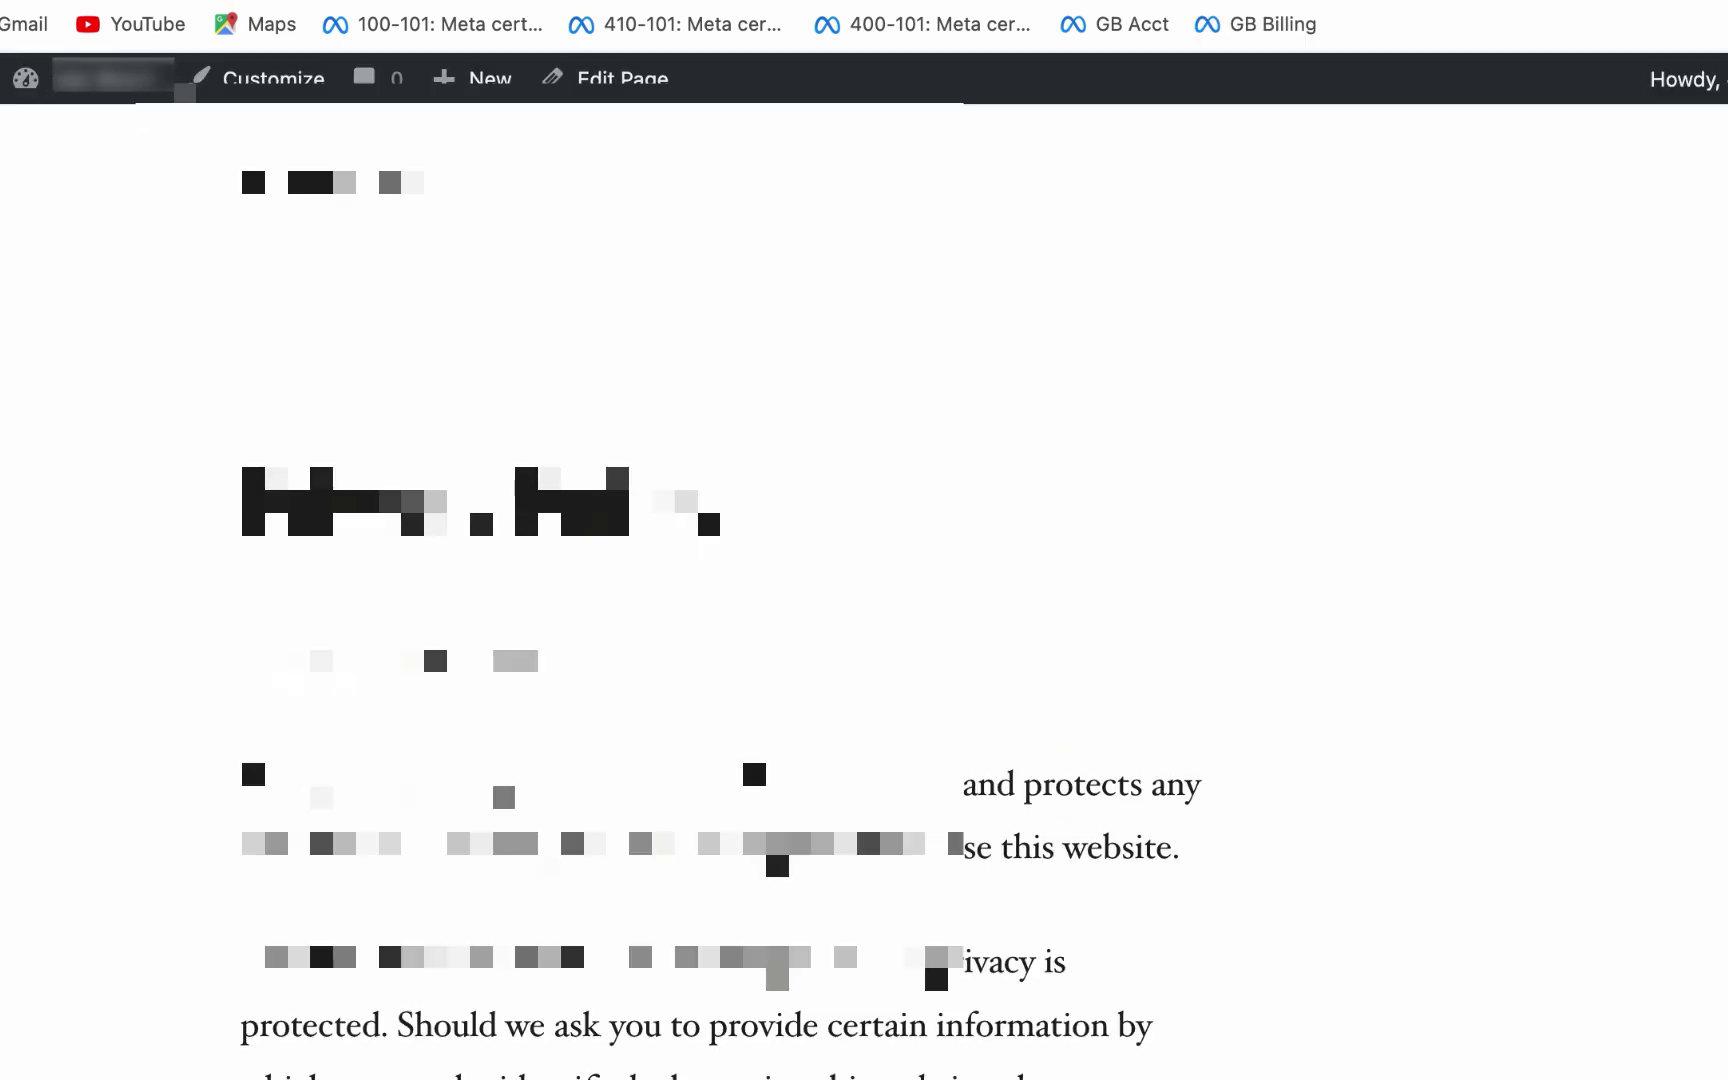
click(1700, 2)
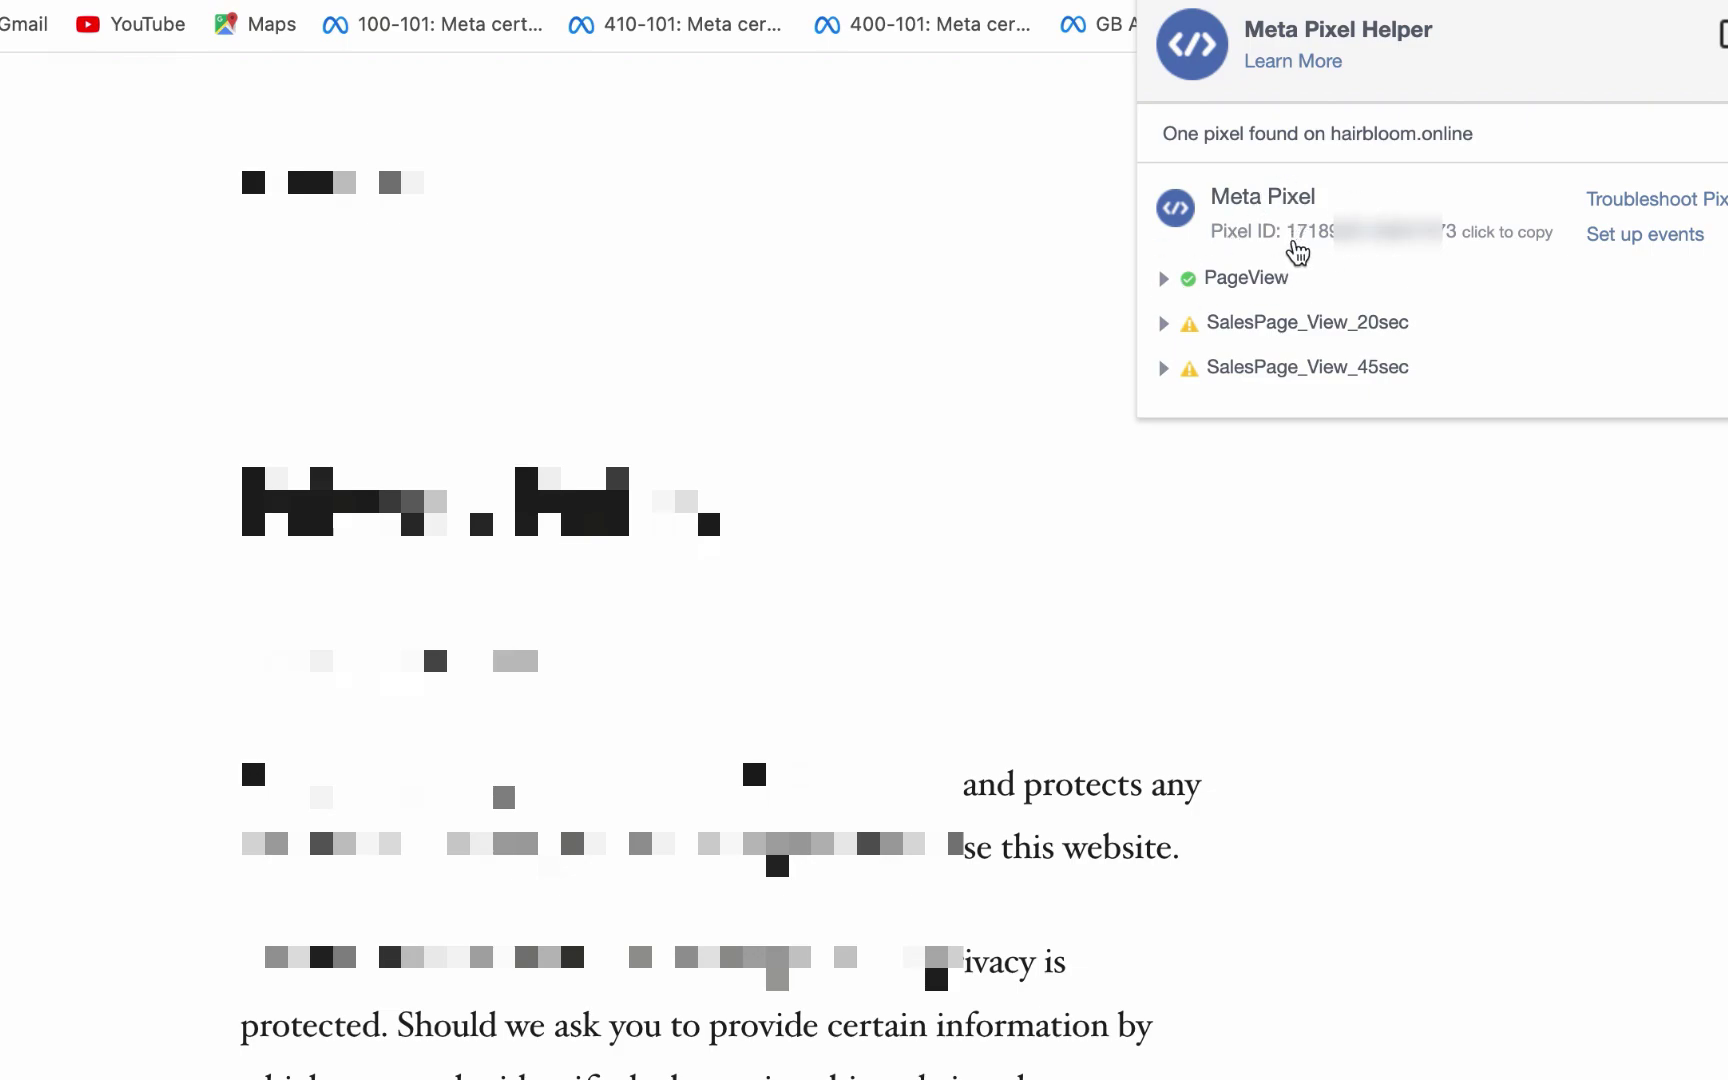
key(Escape)
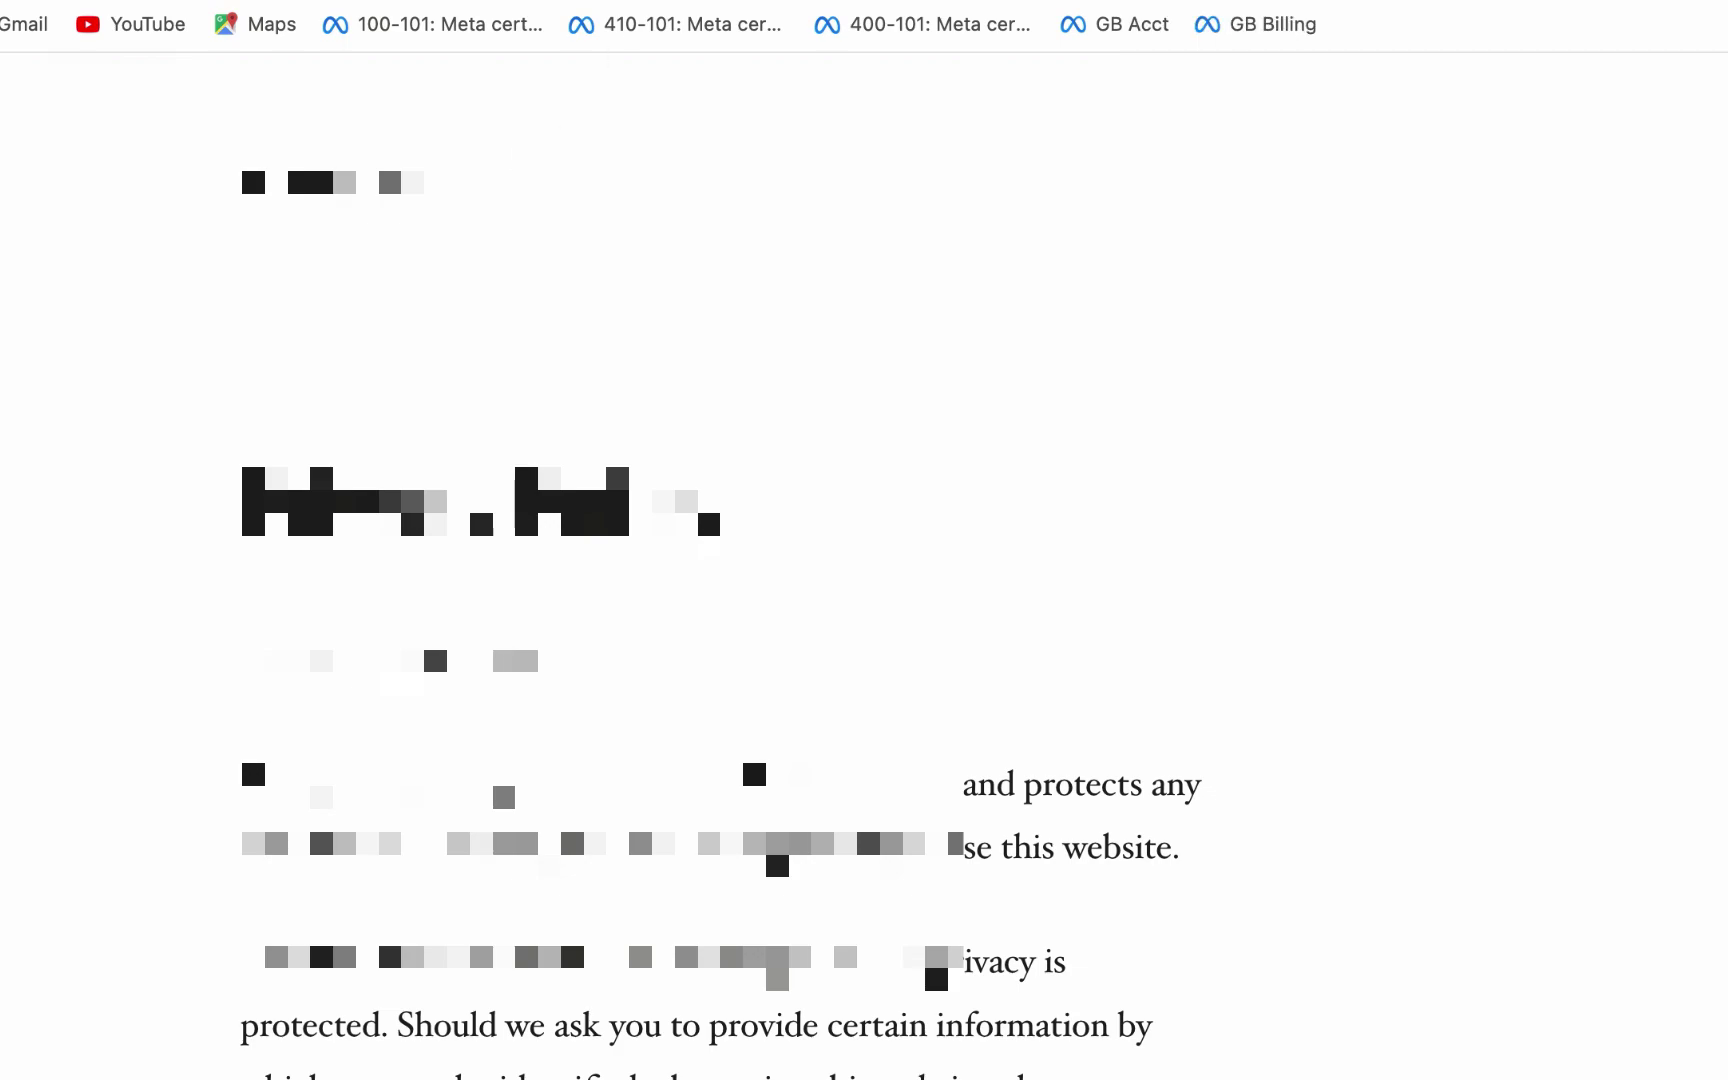
key(ctrl+Tab)
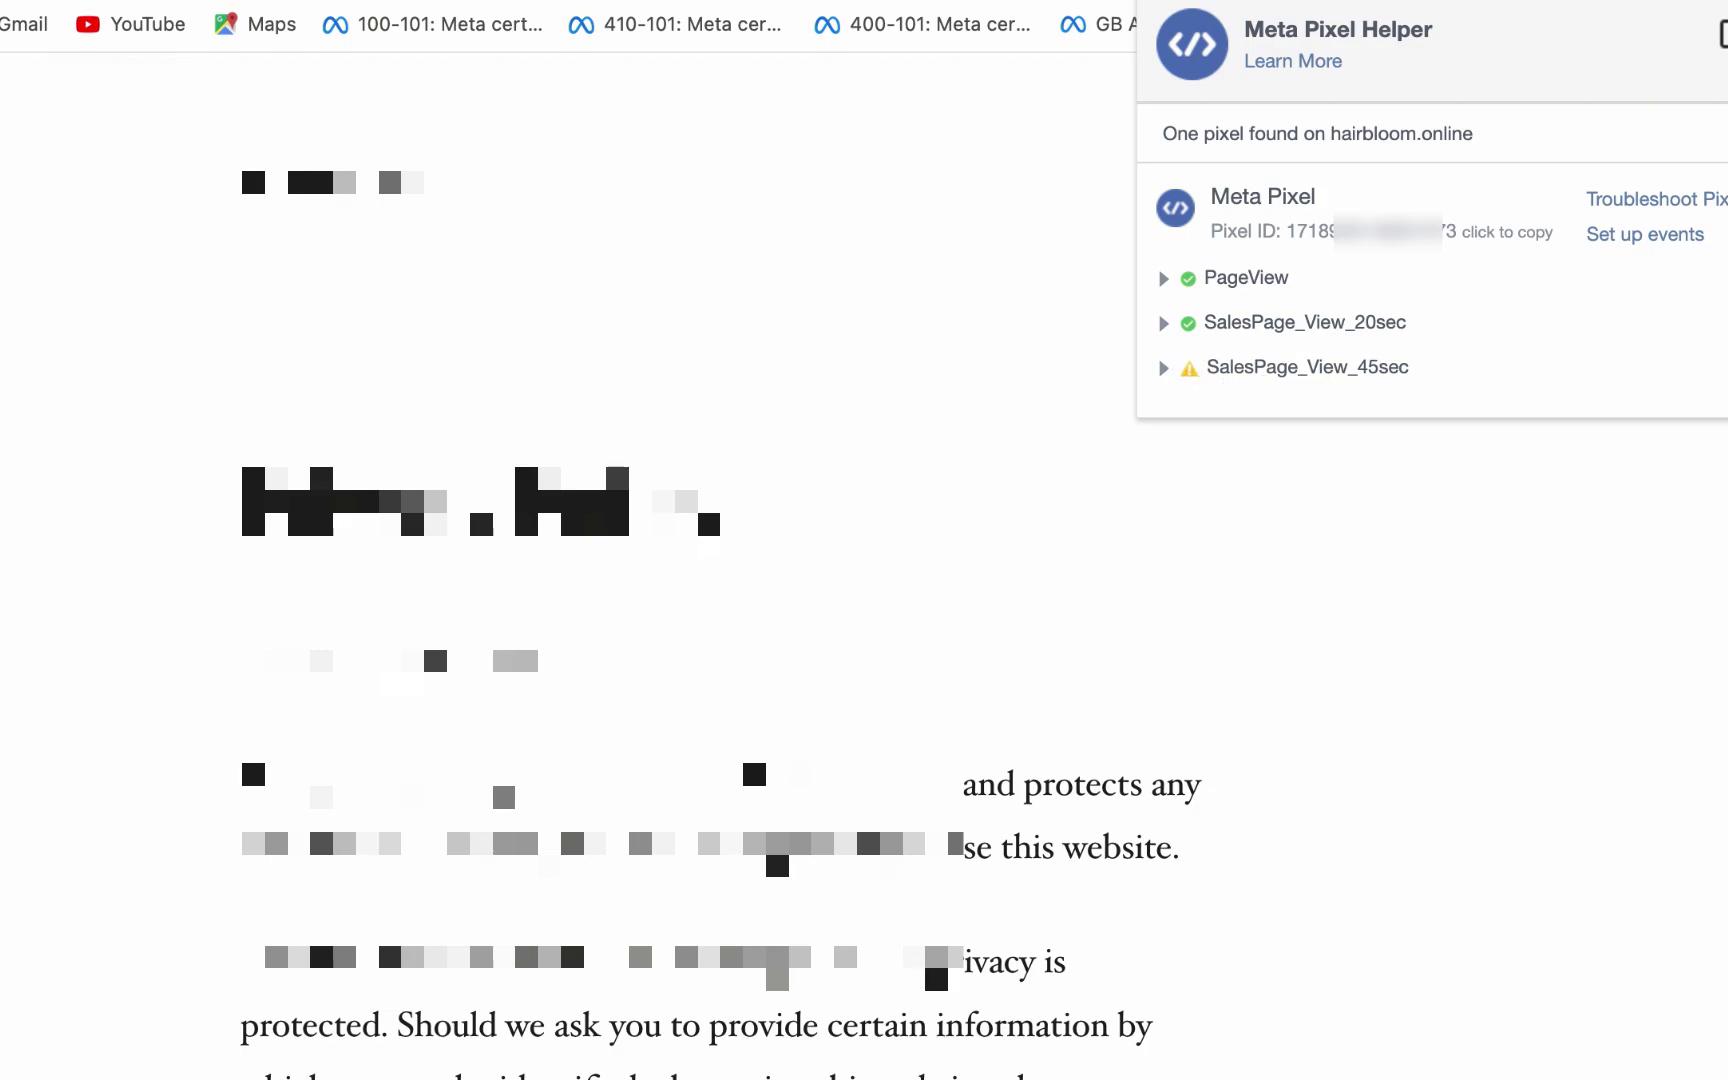
key(Escape)
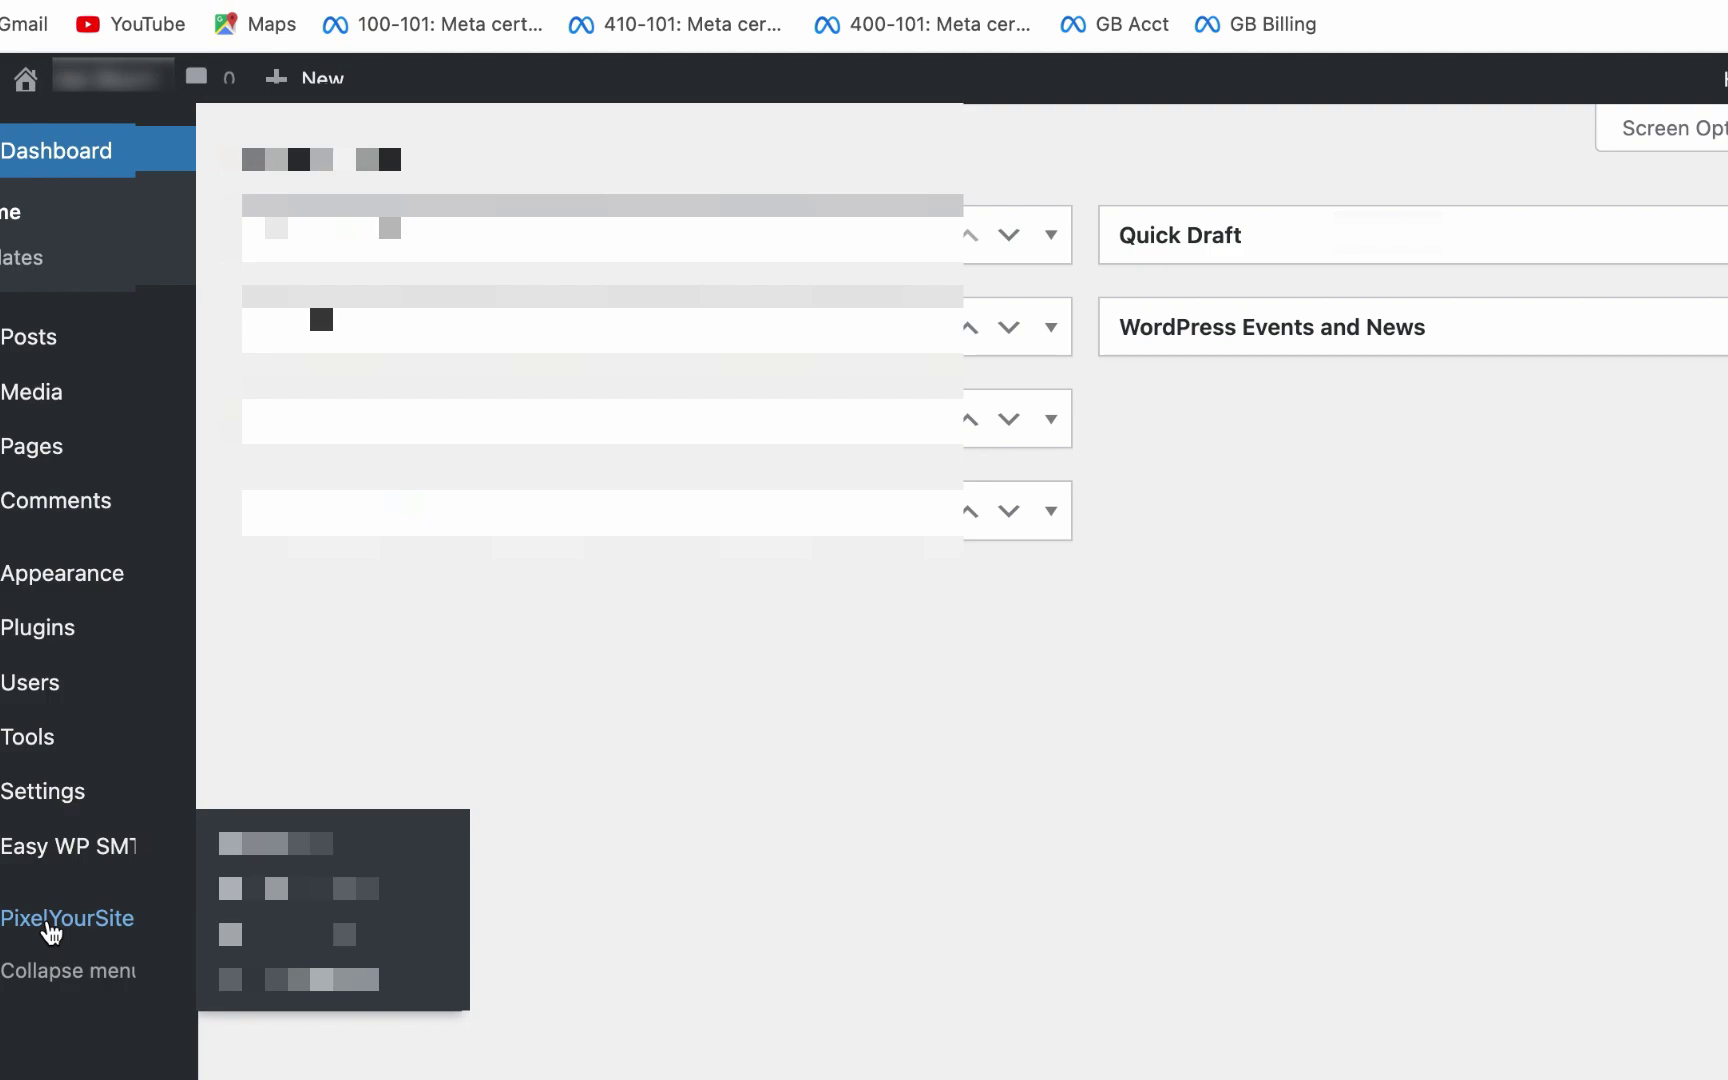
- Open PixelYourSite's Dashboard and browse the General tab's Pixel IDs list
click(254, 843)
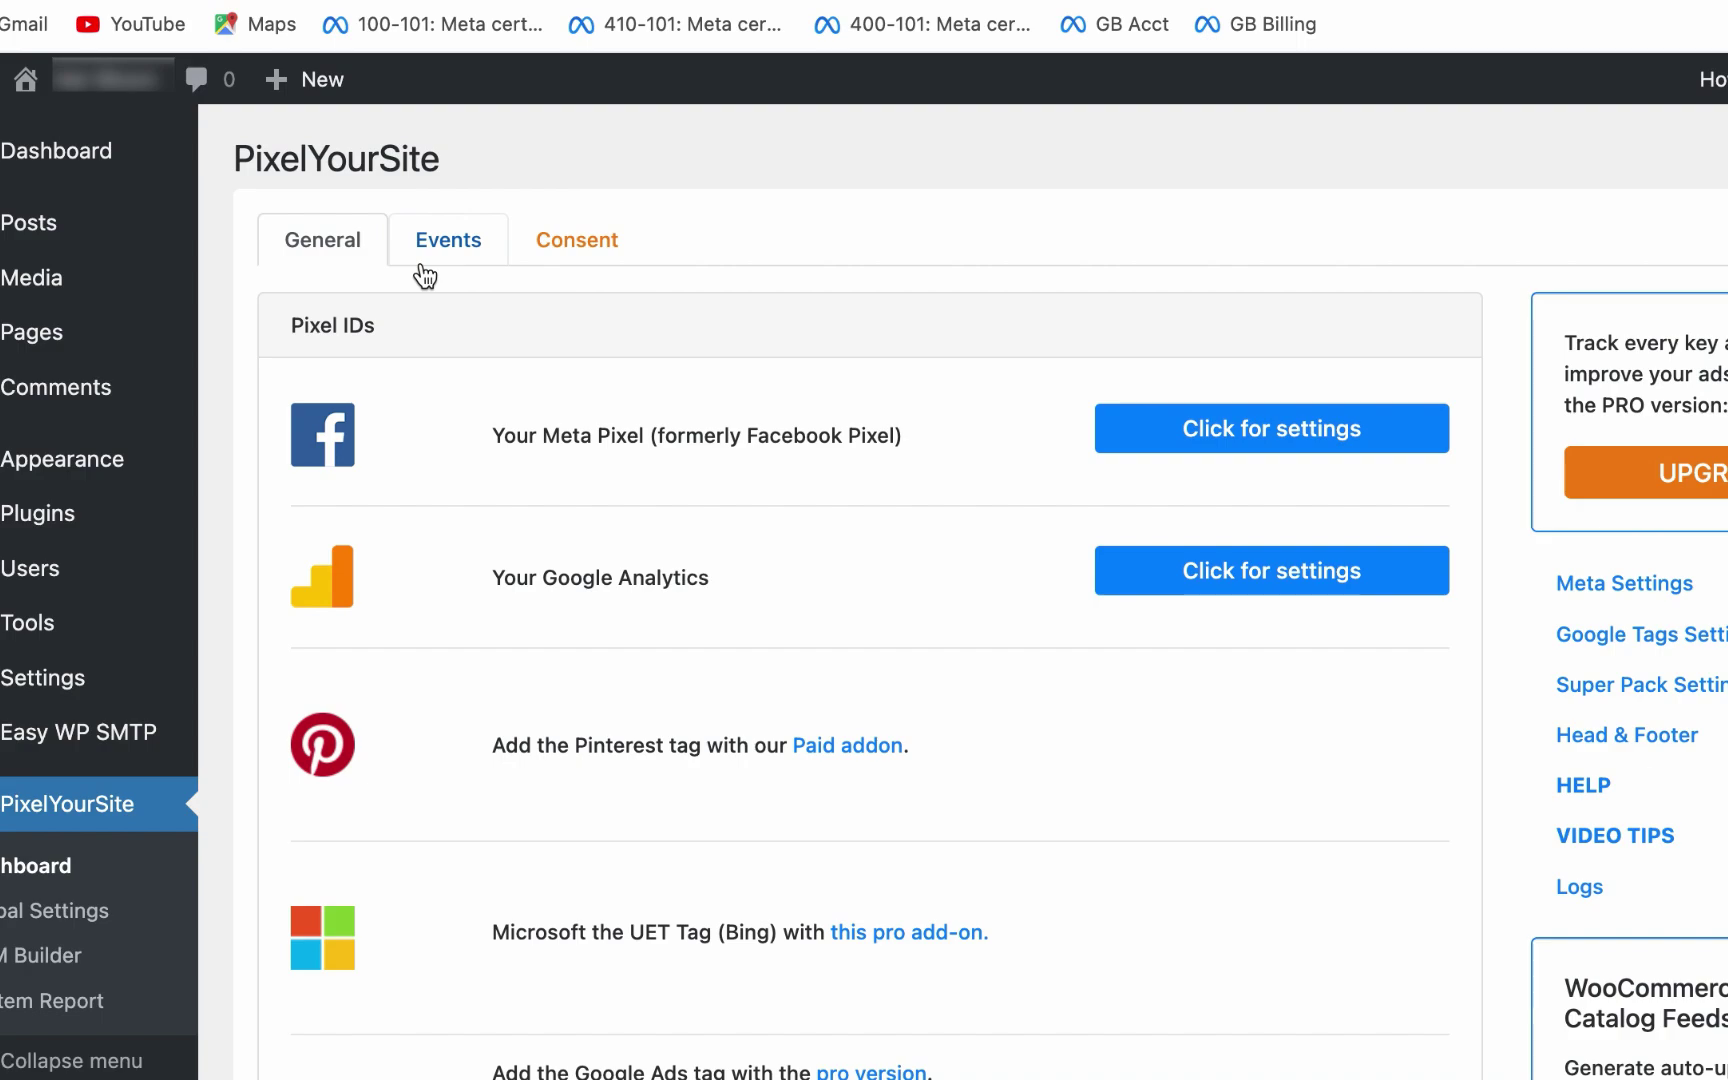
scroll(1000, 270, down, 10)
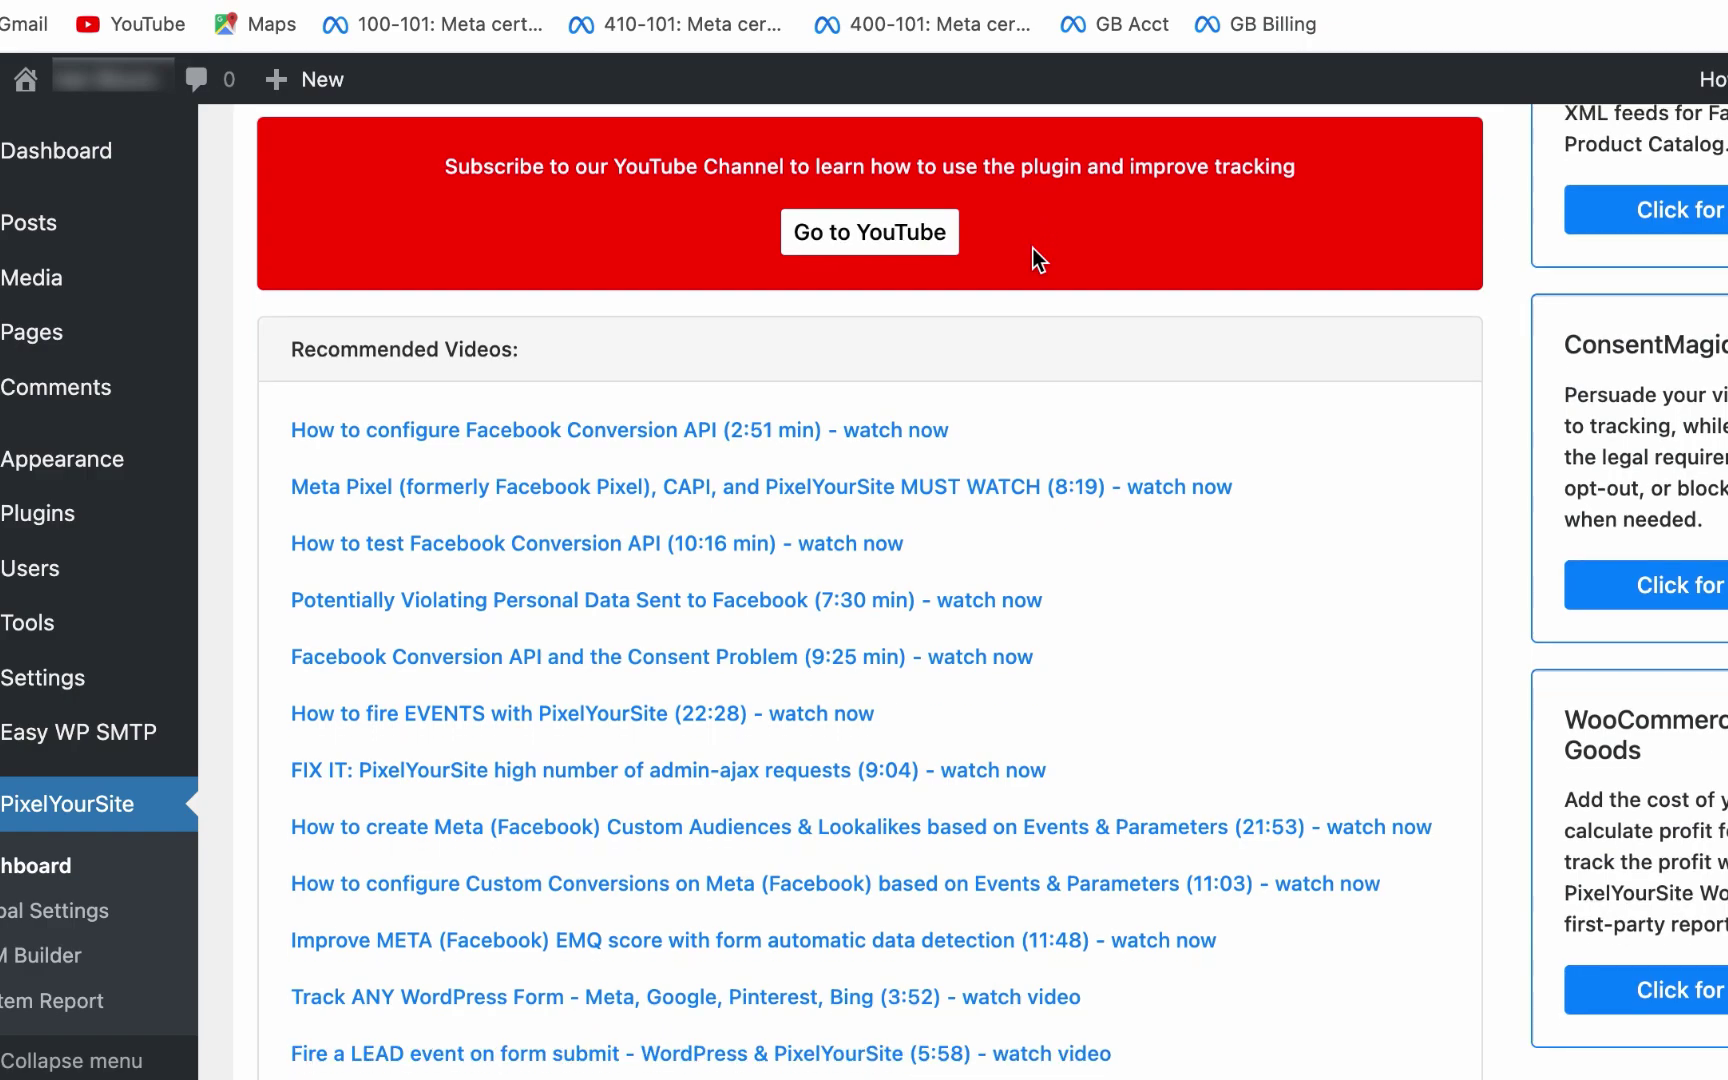
scroll(1025, 300, up, 5)
scroll(1025, 322, down, 15)
scroll(1033, 326, up, 15)
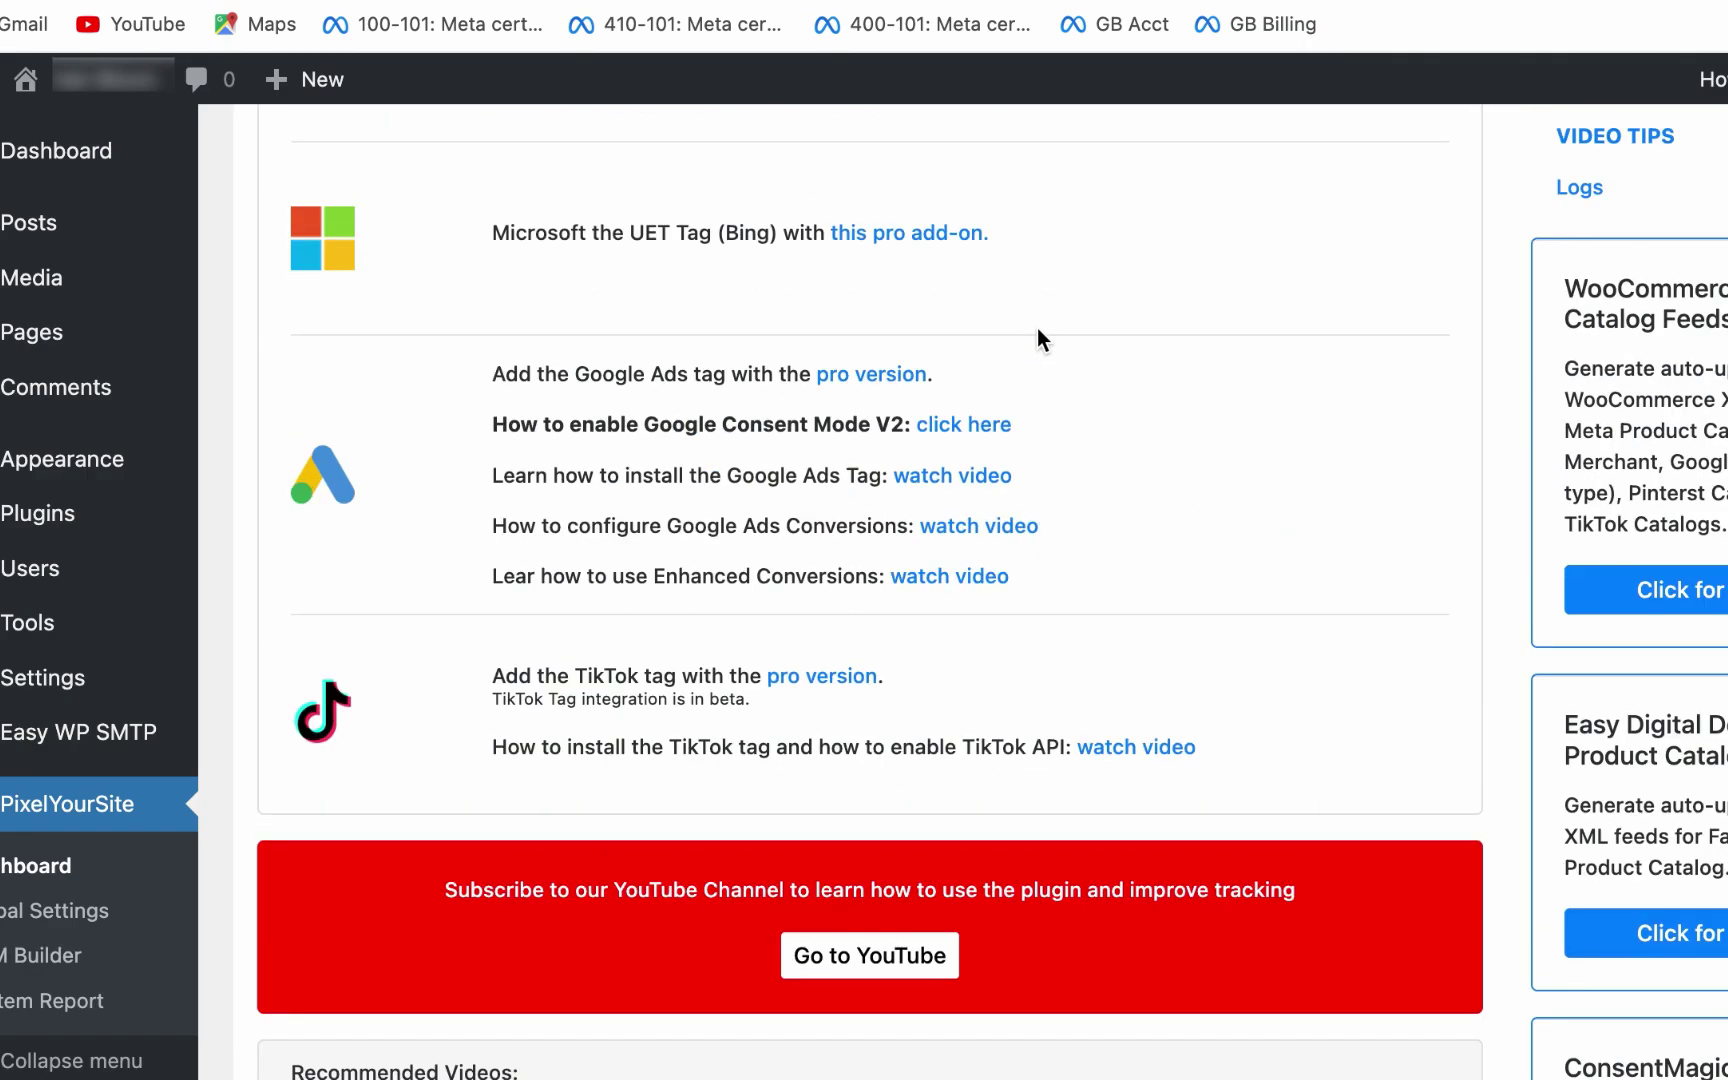
scroll(1037, 330, down, 2)
scroll(1038, 333, up, 3)
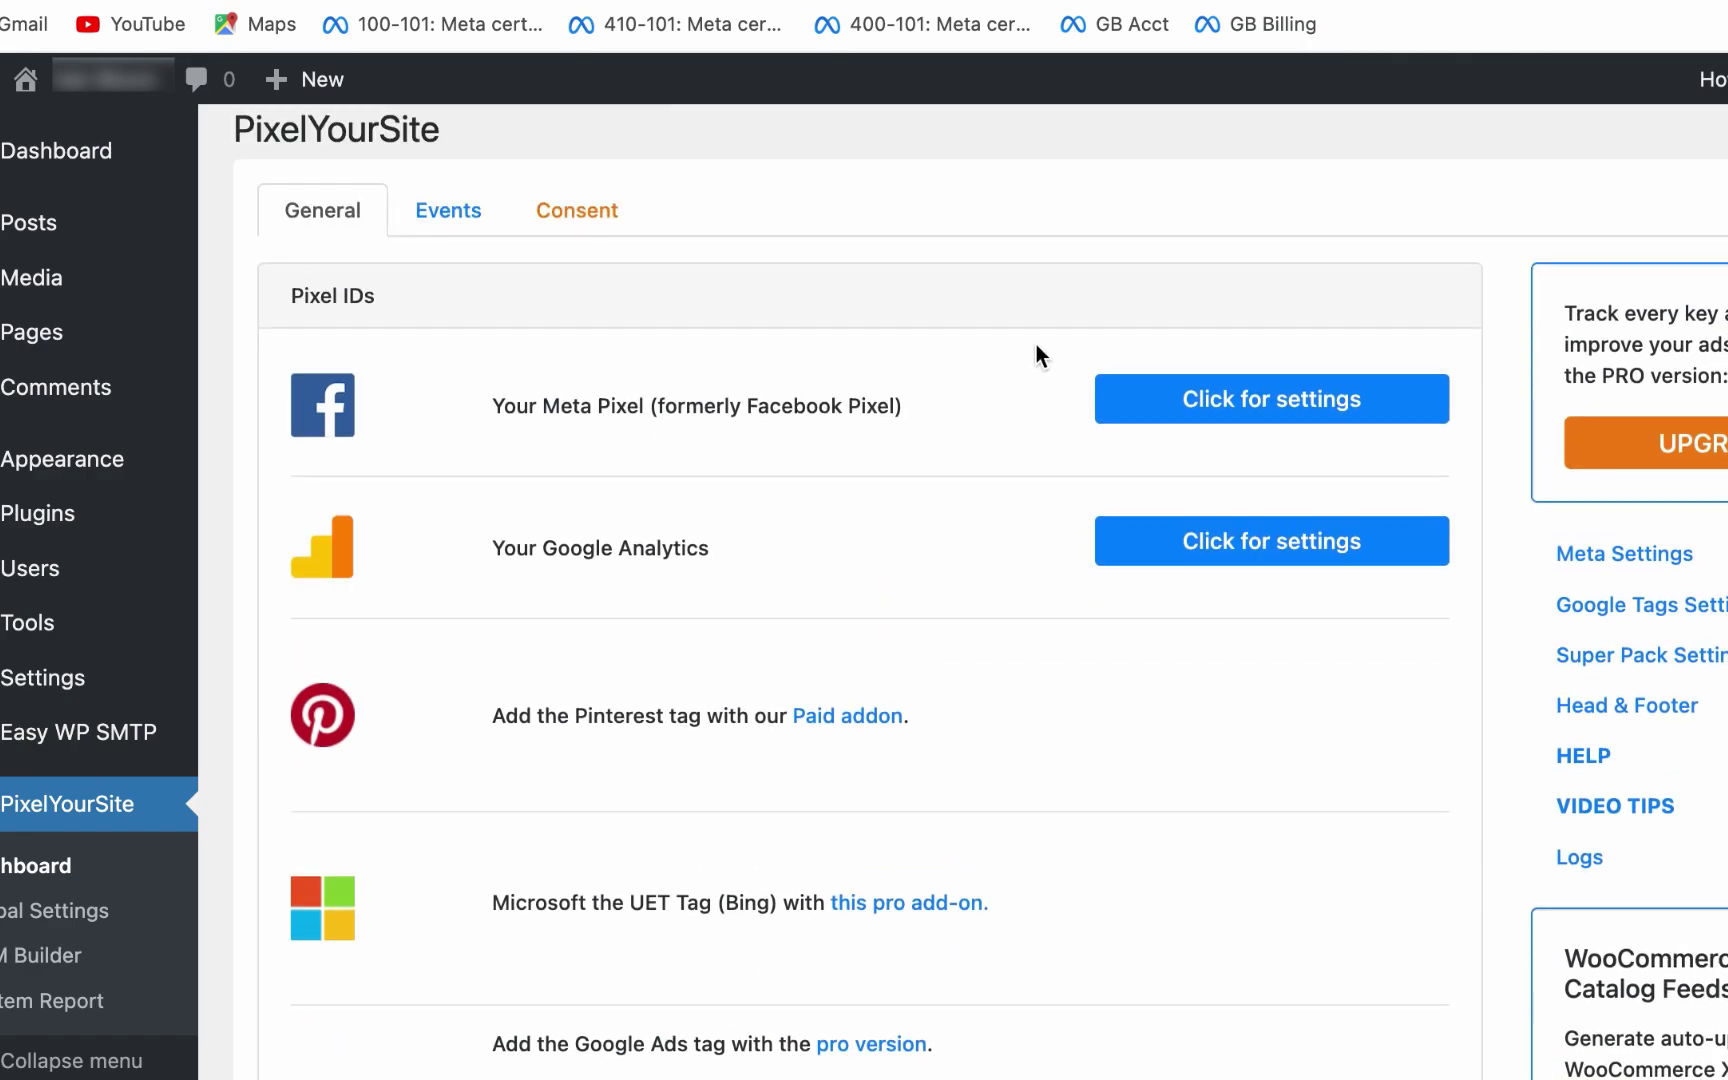
scroll(994, 515, down, 2)
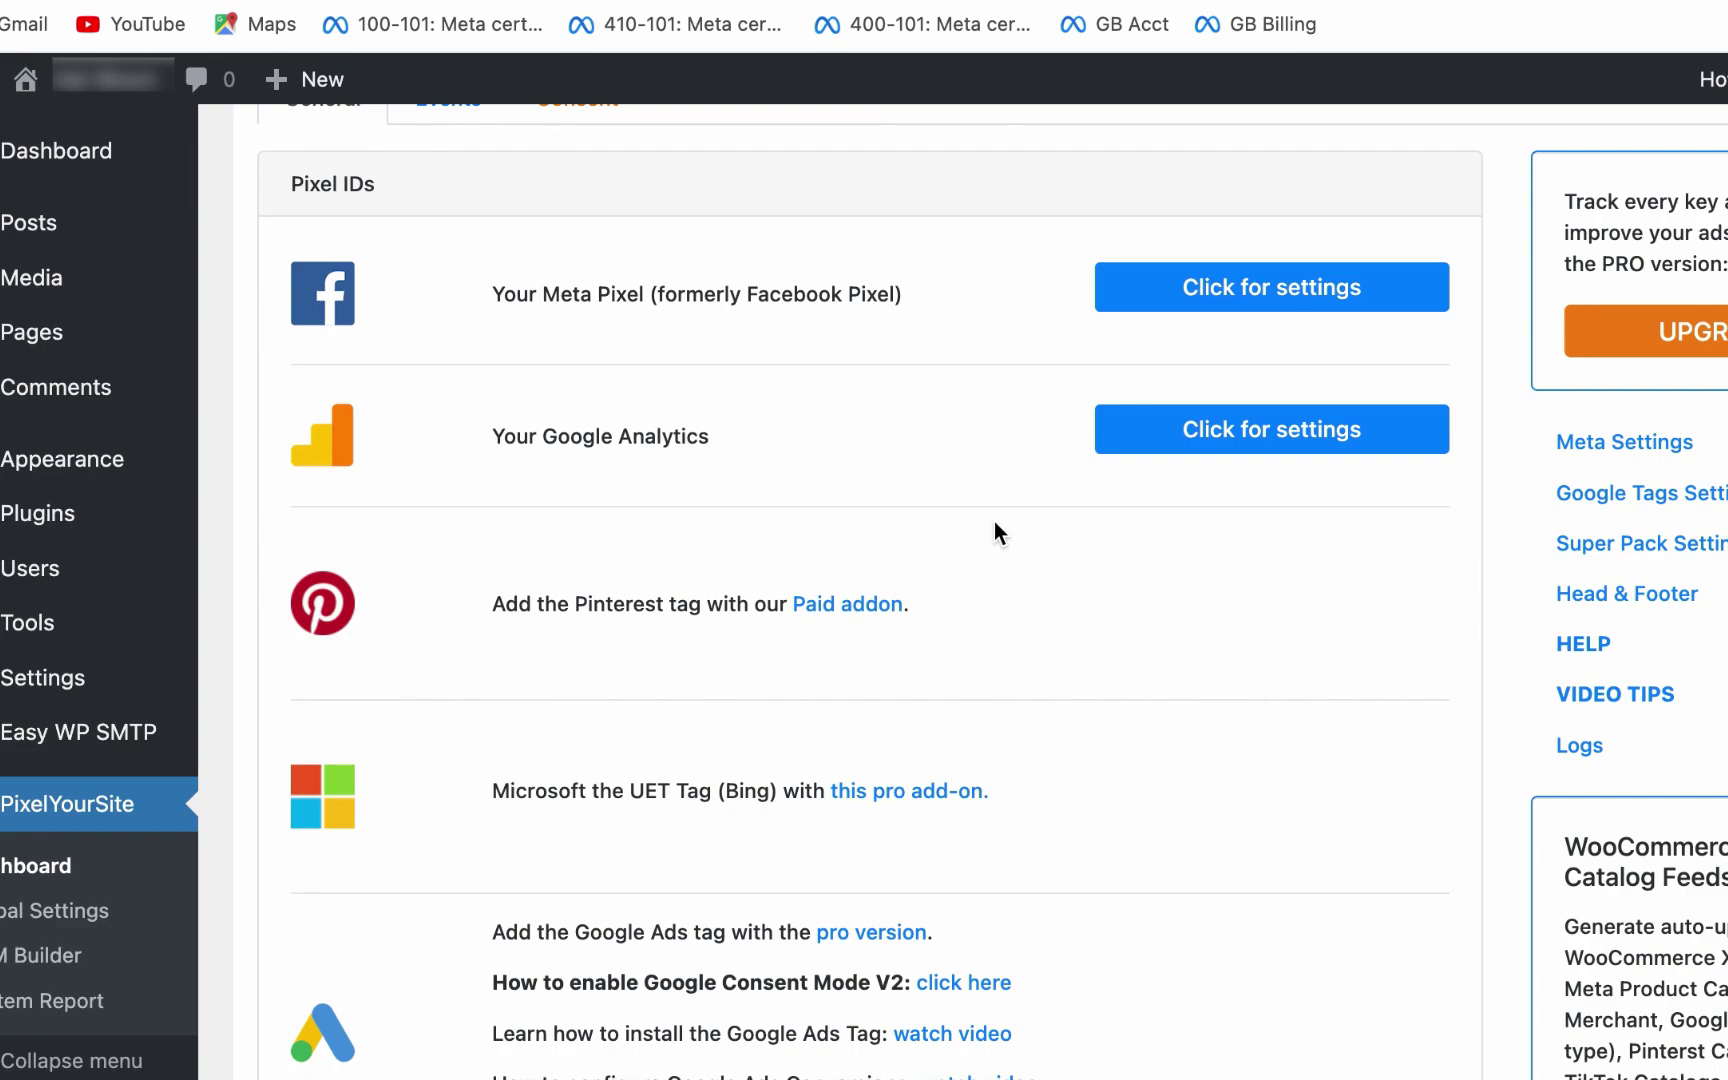
scroll(996, 518, down, 3)
scroll(998, 532, down, 3)
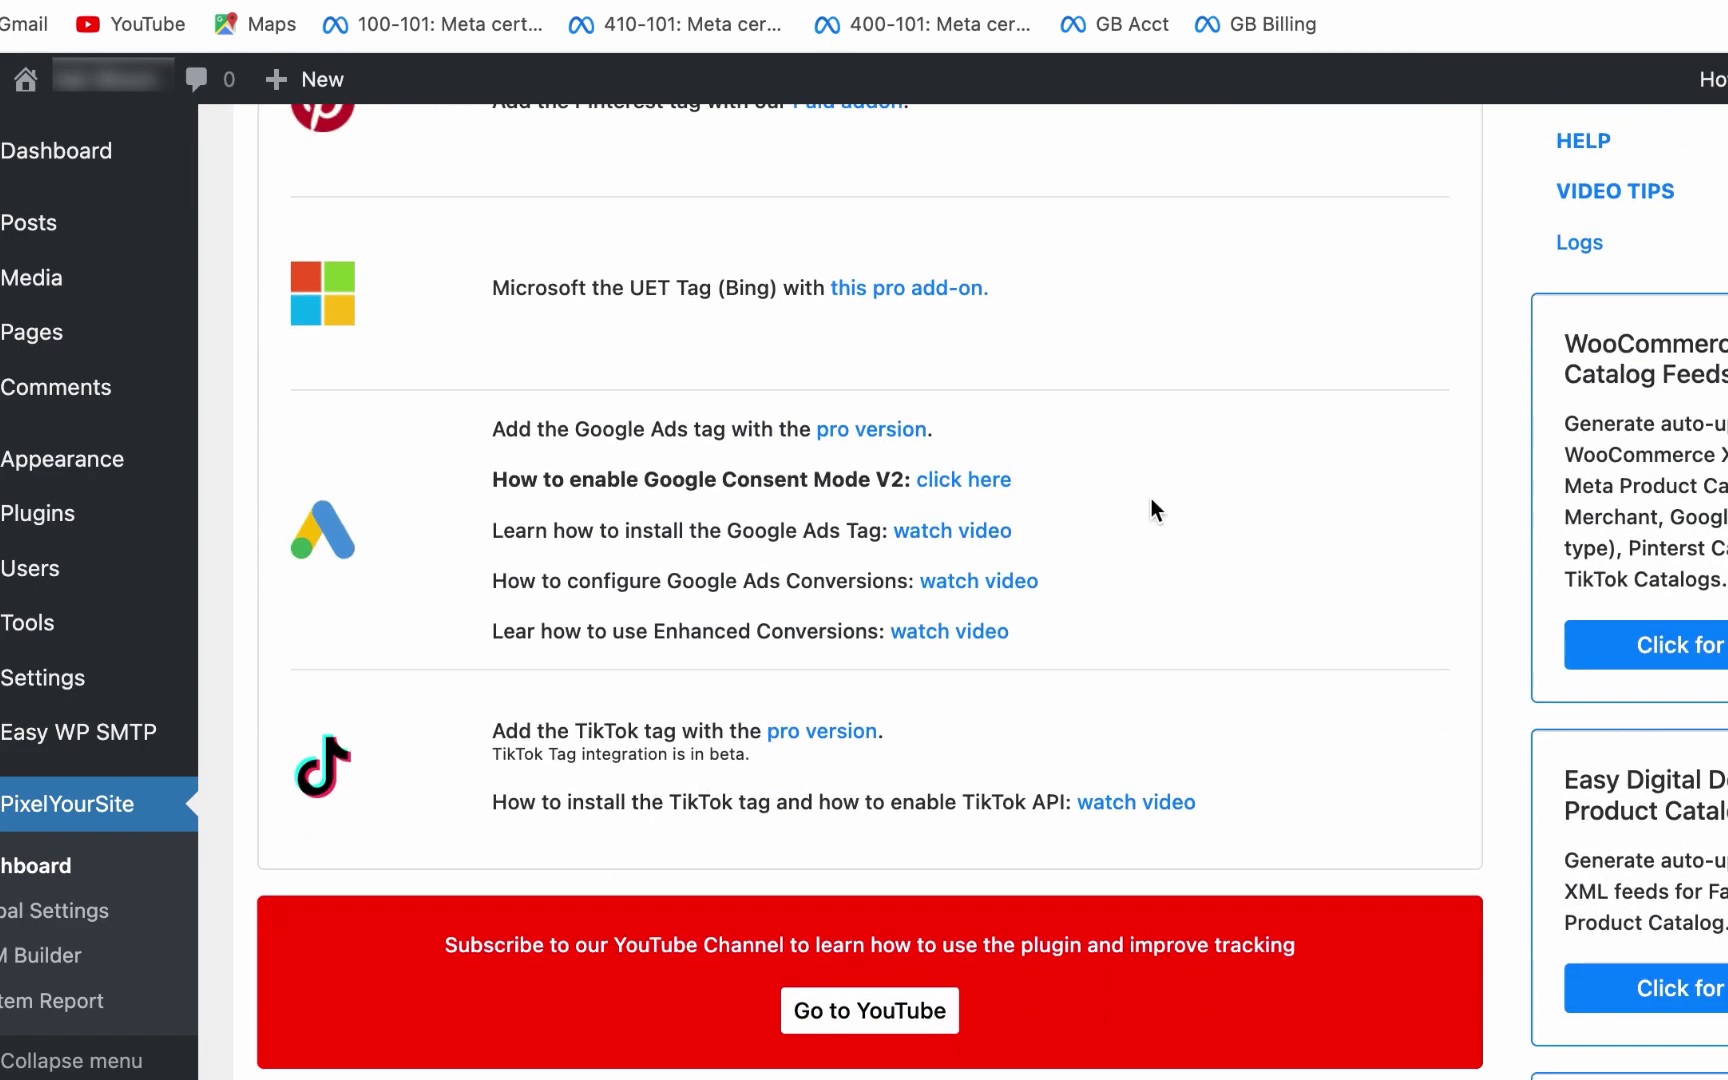
scroll(1154, 500, up, 2)
scroll(1154, 500, up, 4)
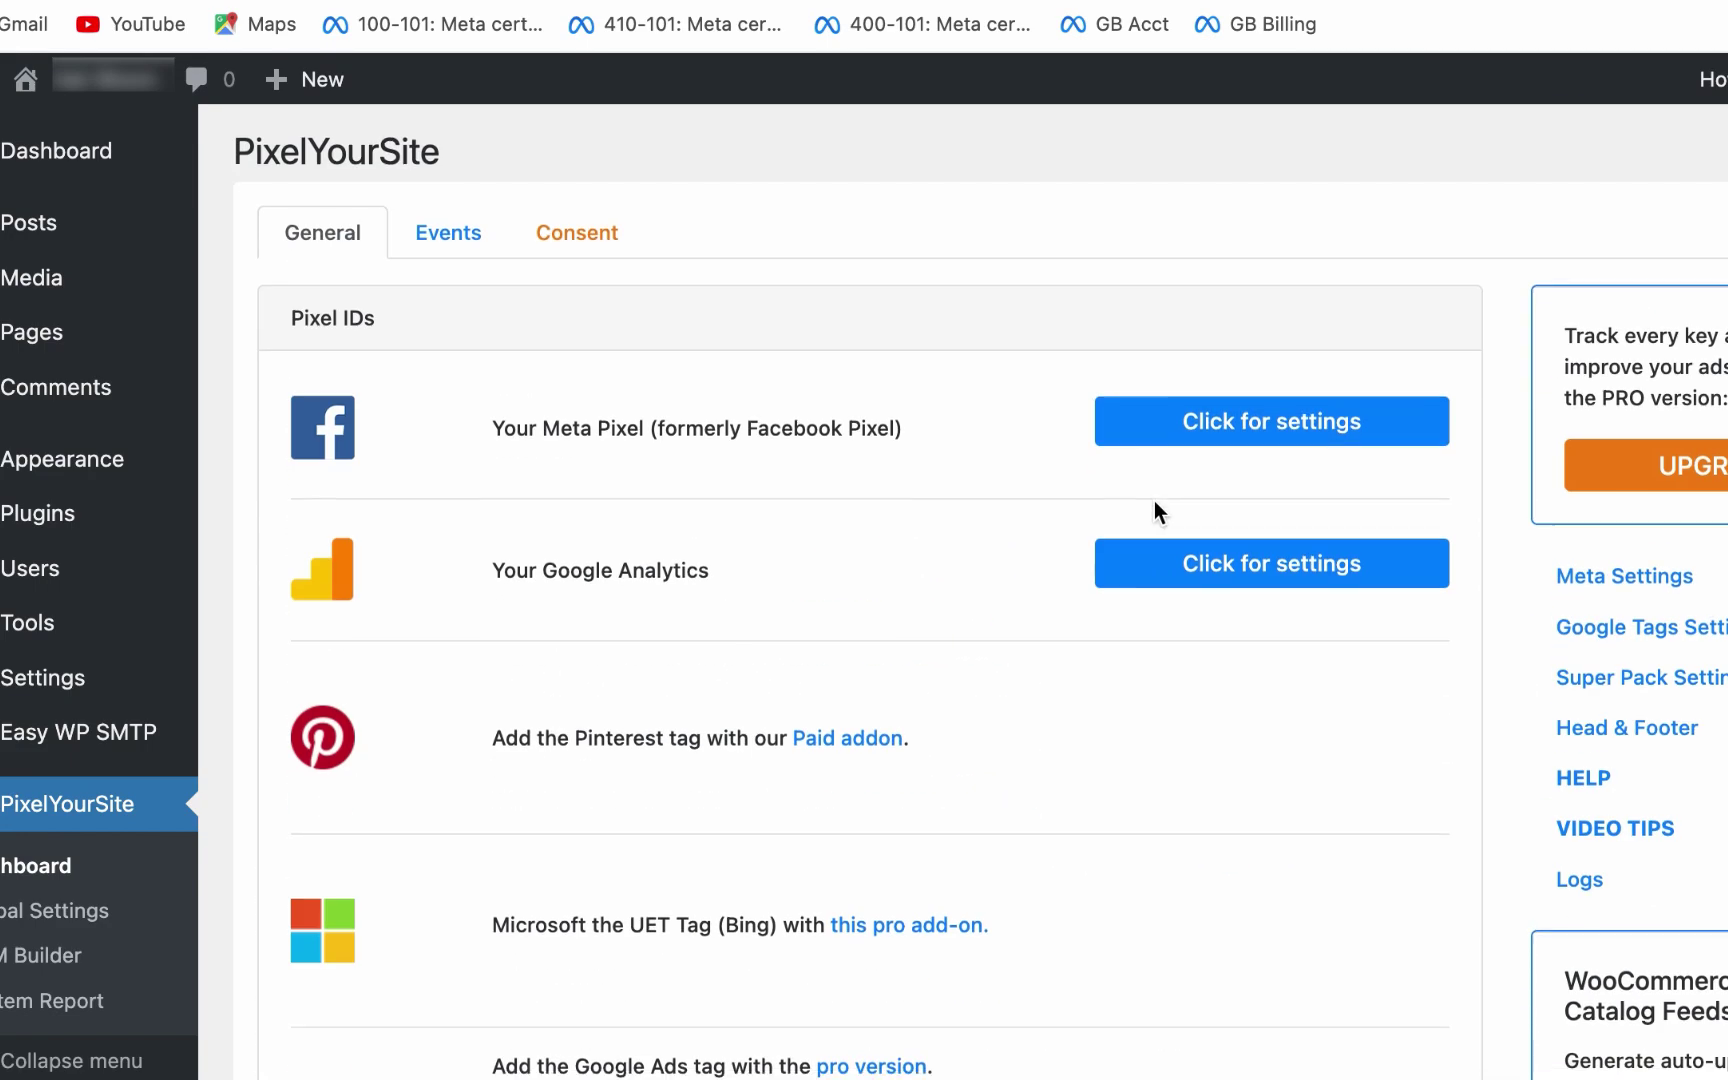
scroll(1154, 500, down, 6)
scroll(1154, 500, up, 2)
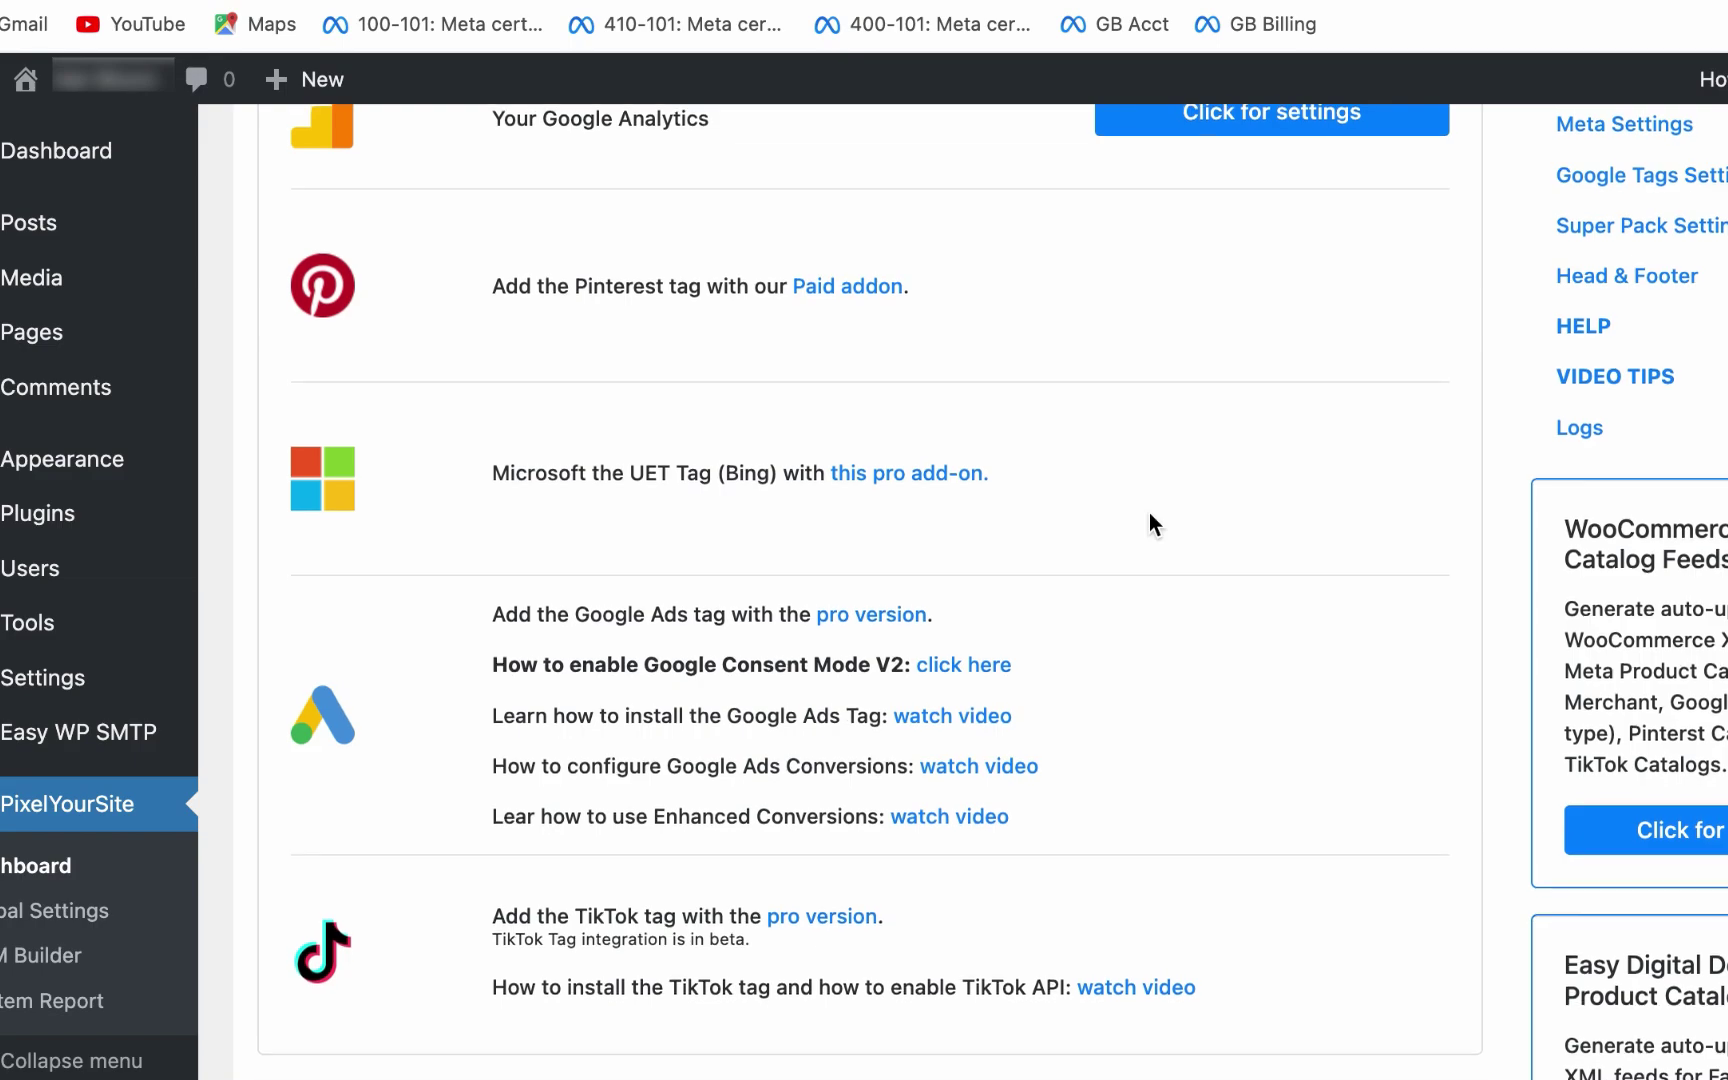
scroll(1150, 515, up, 5)
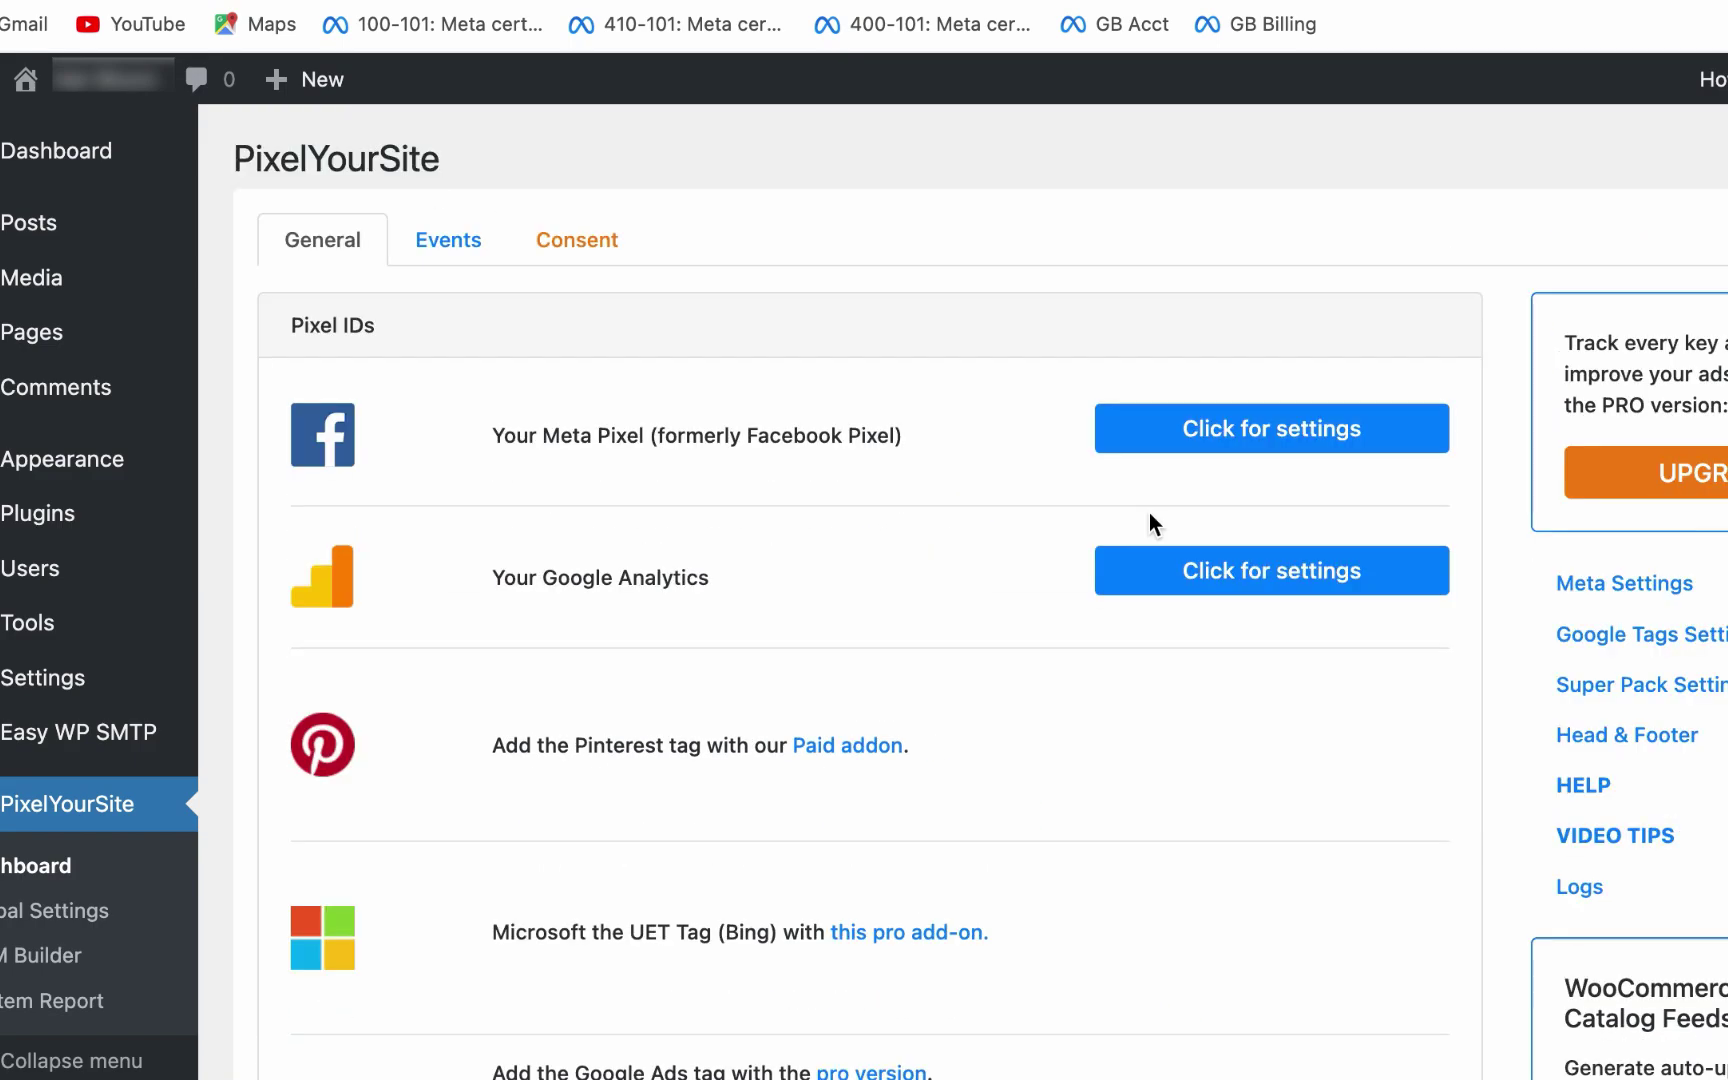
- In the Events tab, add a new custom event and name it 'Thank U'
click(450, 240)
scroll(458, 241, down, 10)
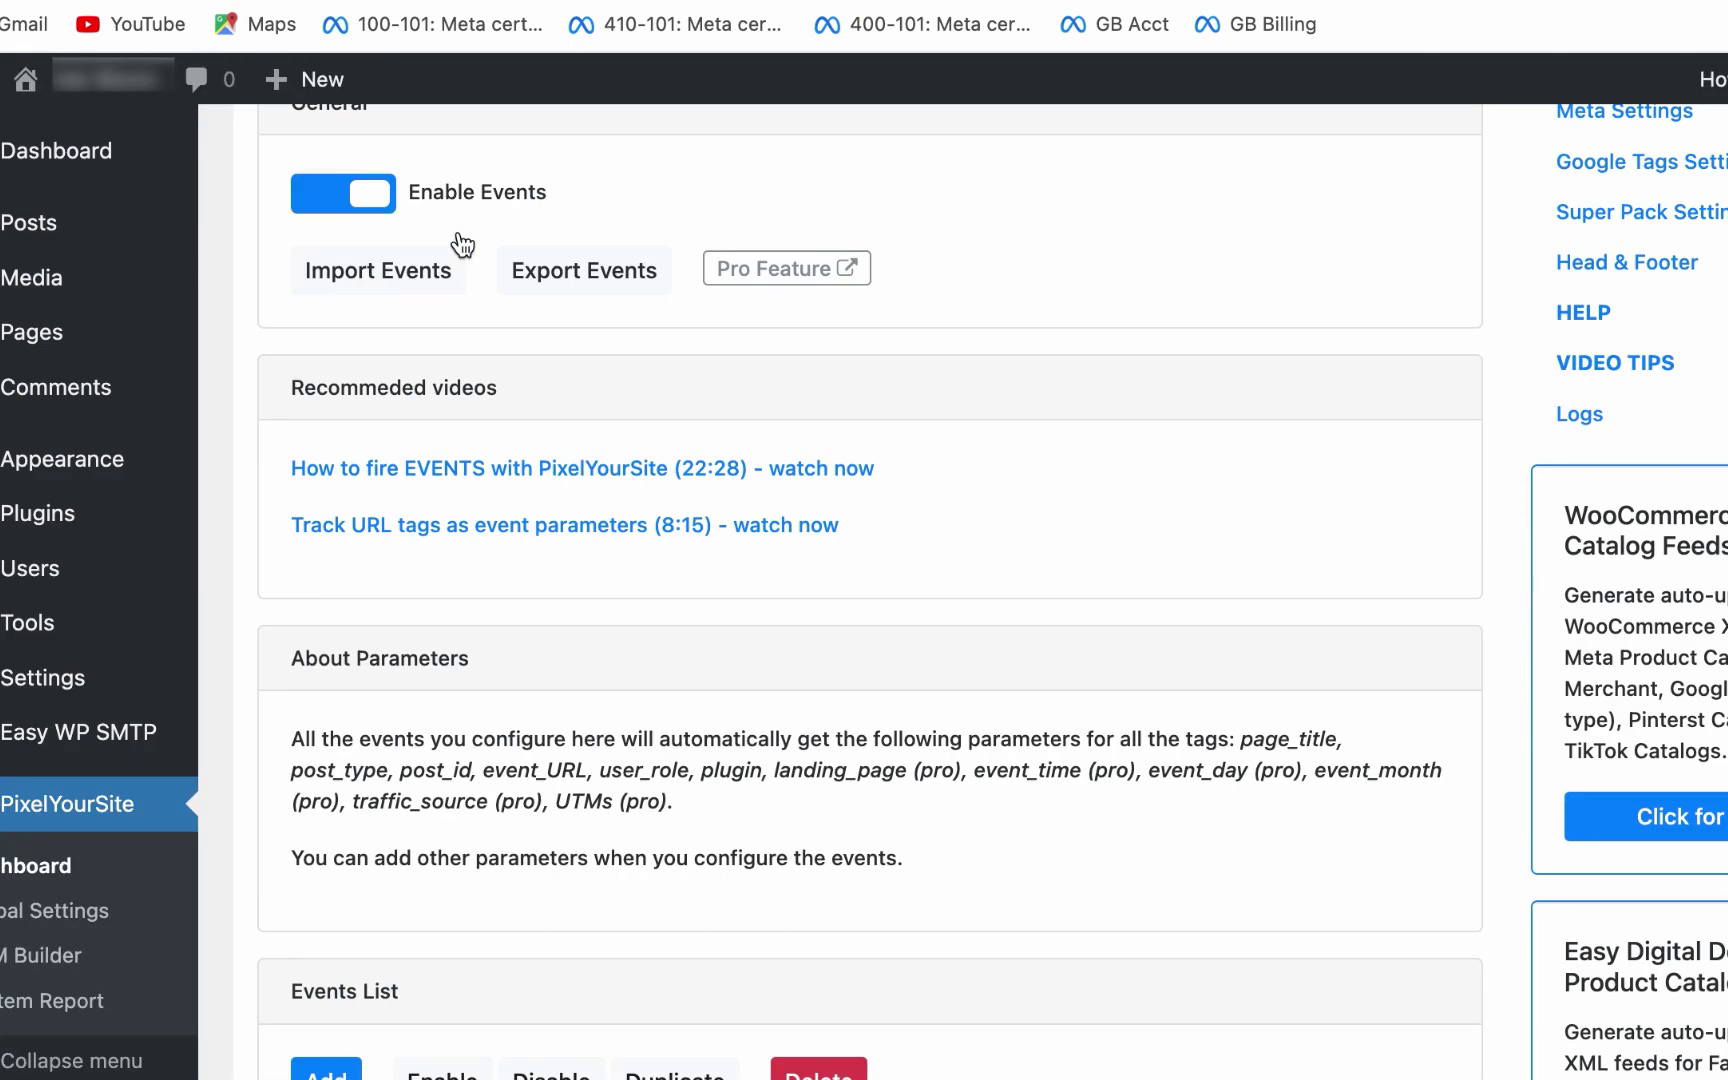
click(335, 580)
scroll(637, 582, down, 4)
click(637, 200)
text(Thank Y)
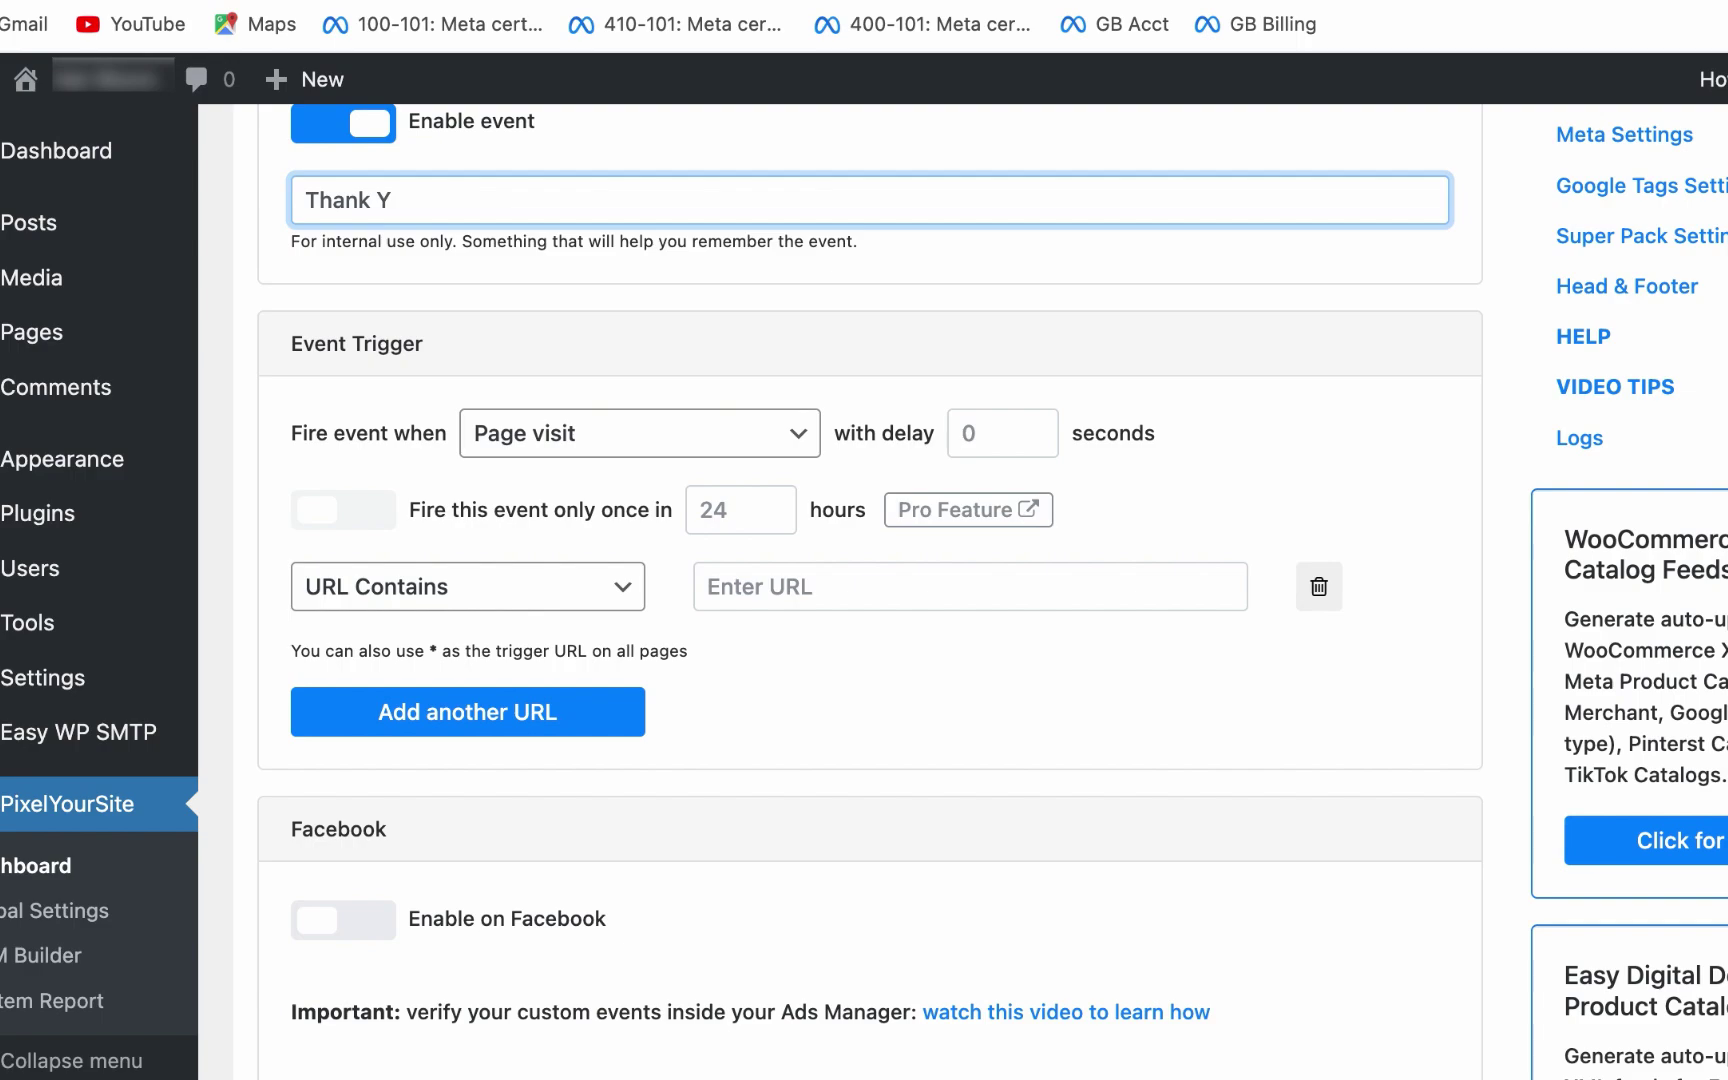
key(BackSpace)
text(U)
click(553, 272)
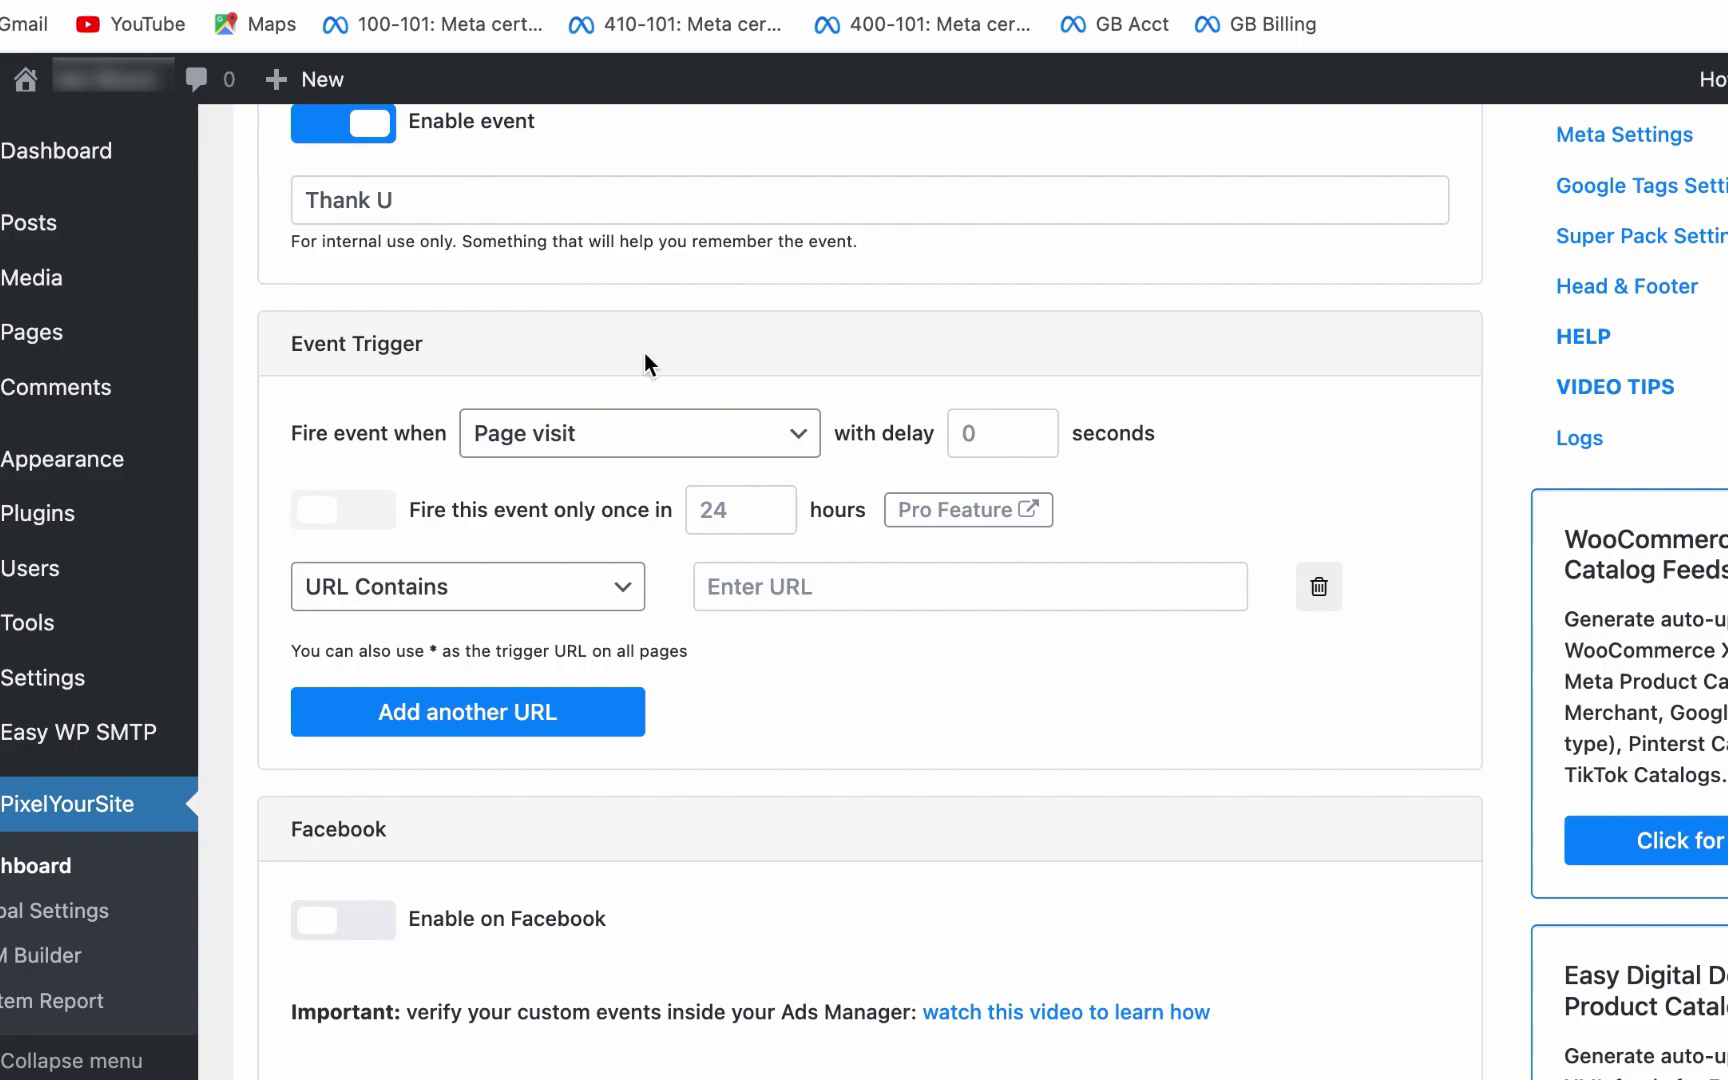
scroll(644, 360, down, 1)
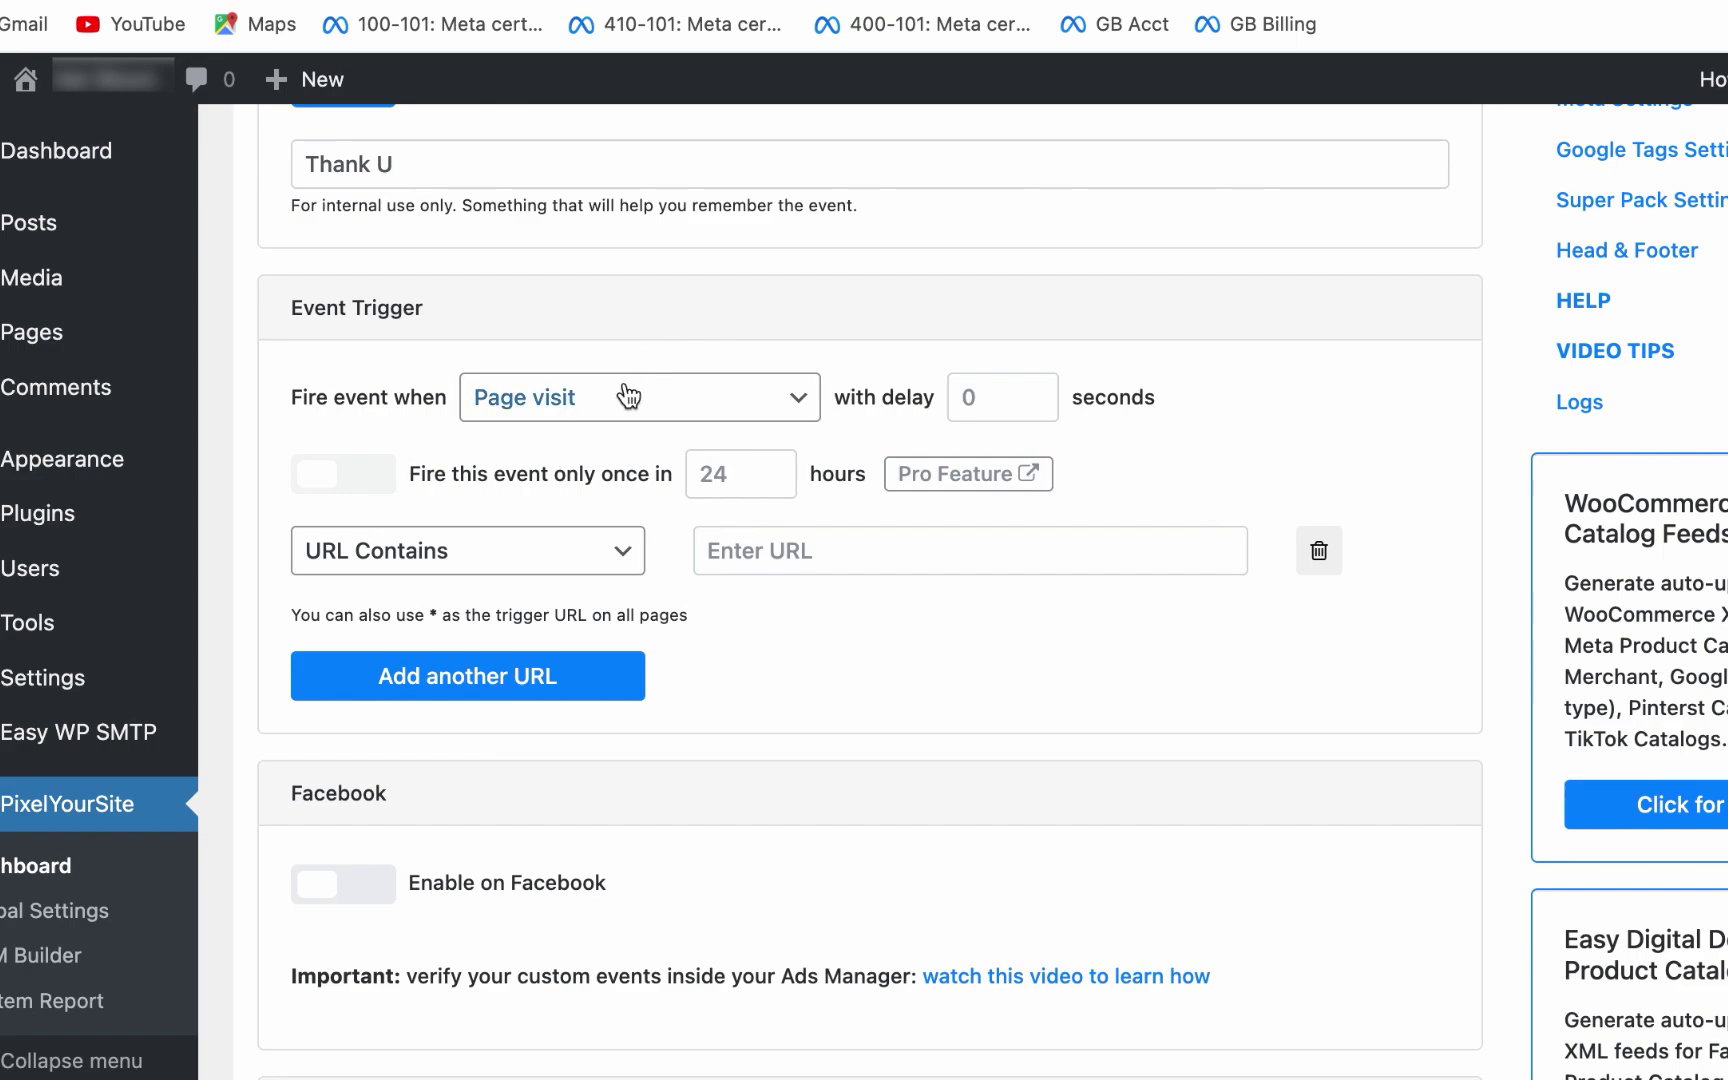
click(628, 397)
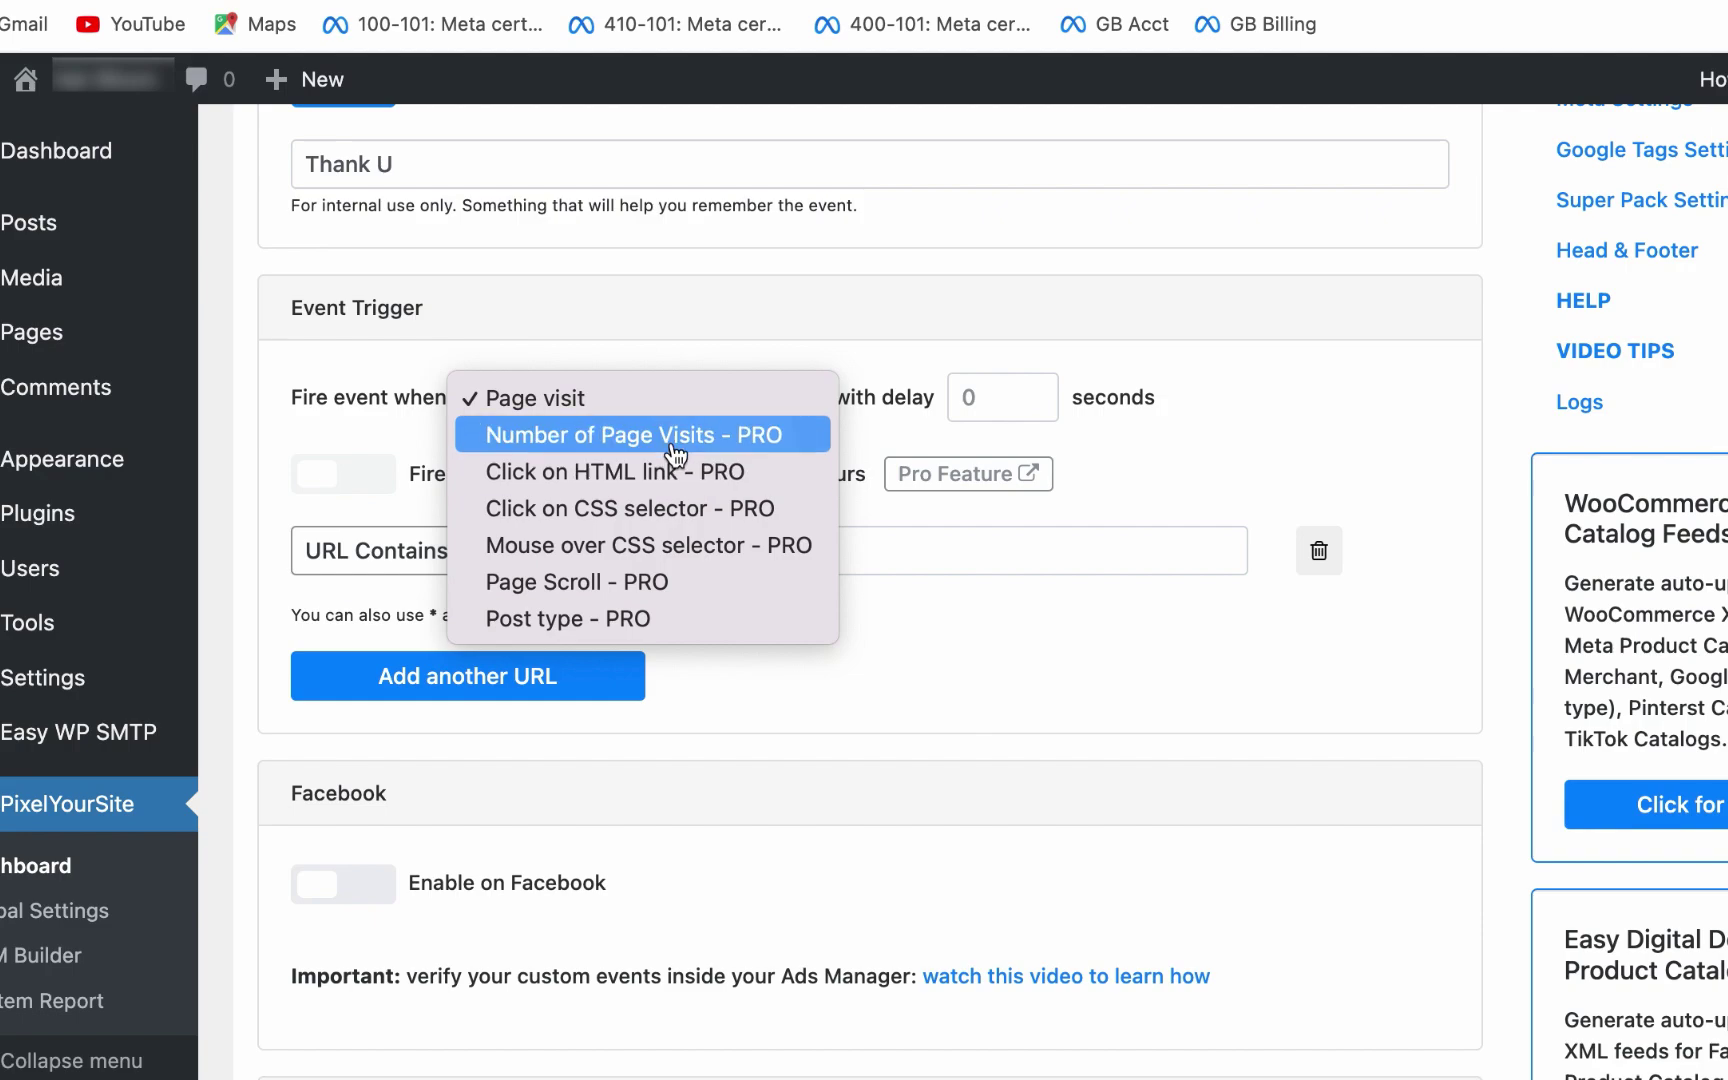
click(620, 400)
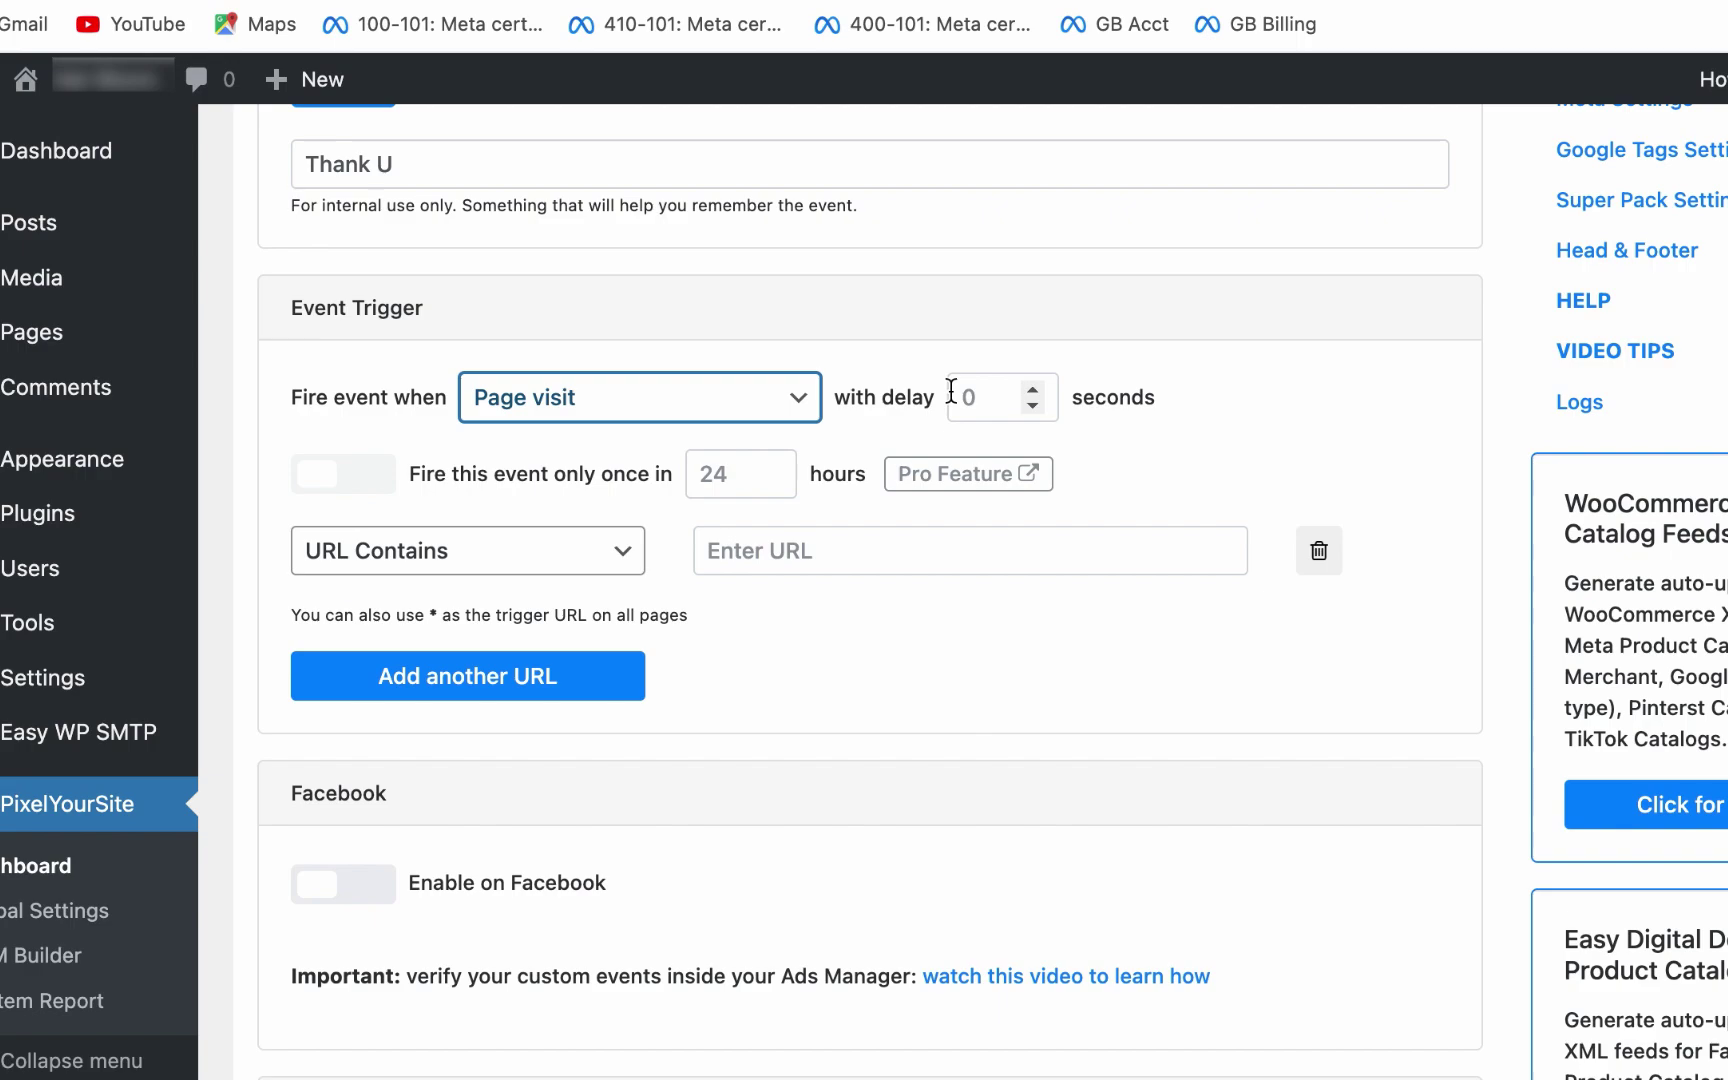
scroll(951, 395, down, 5)
scroll(926, 405, up, 1)
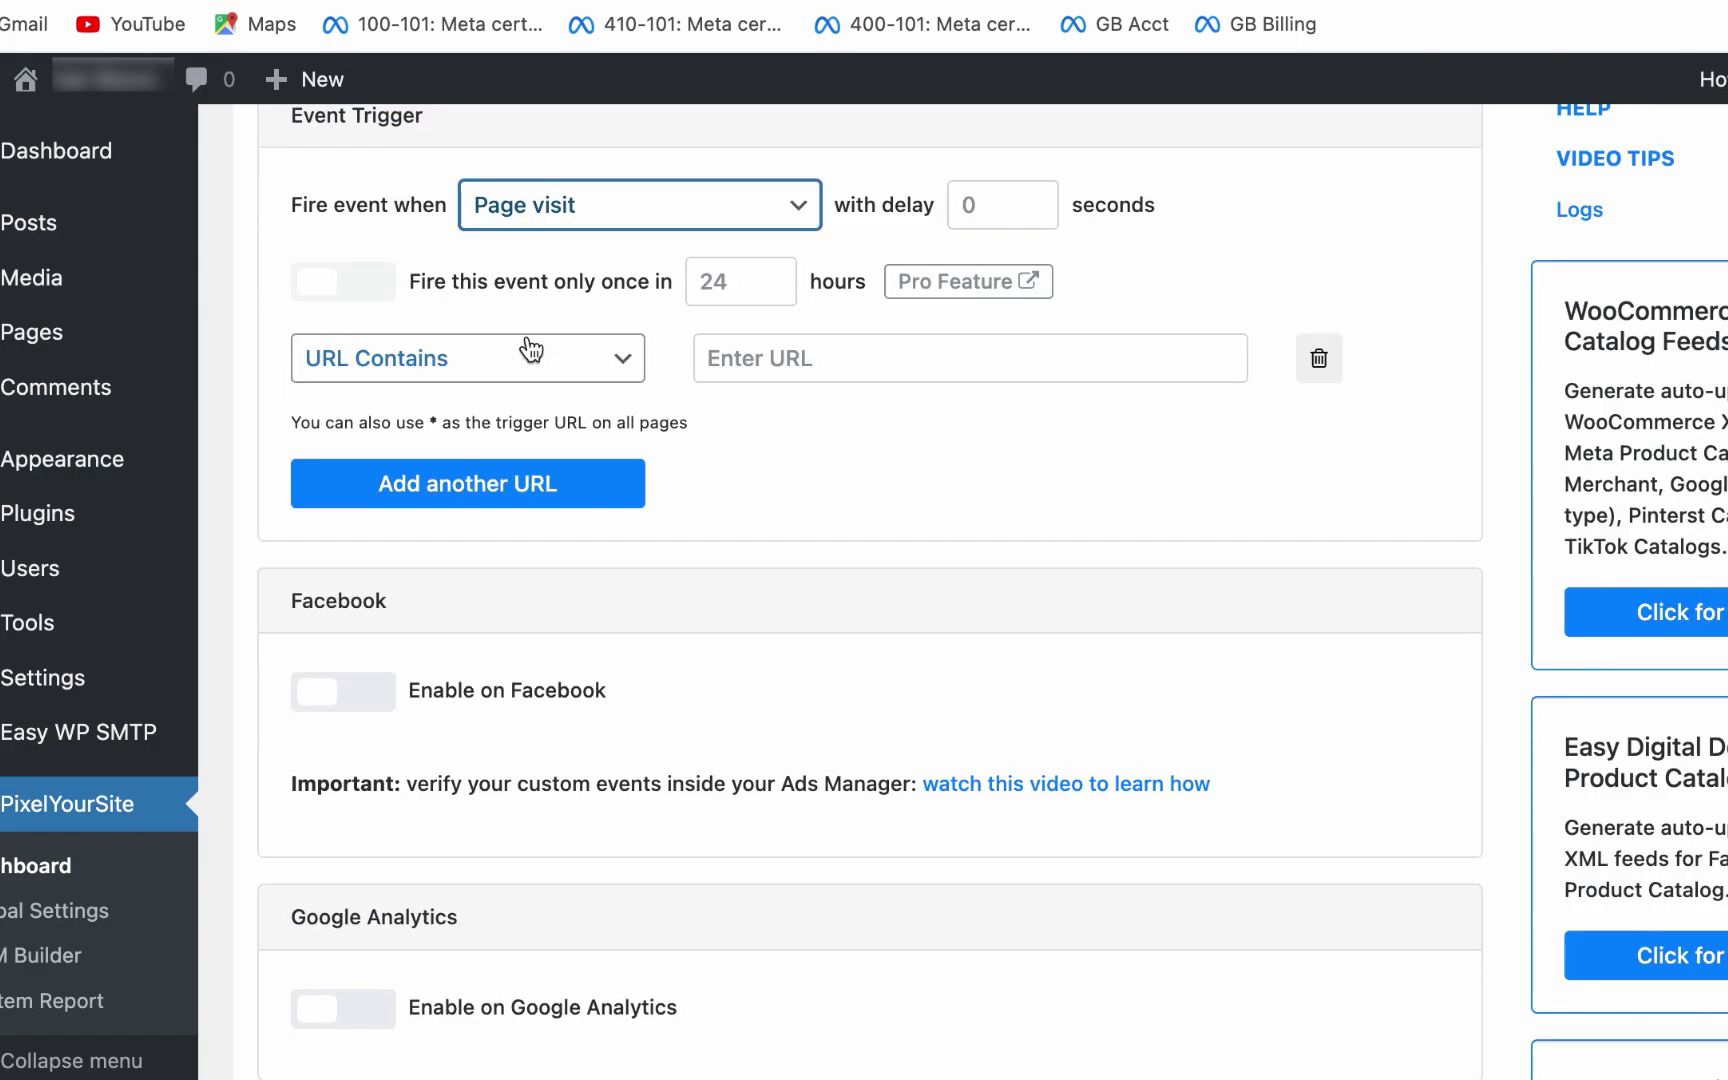
click(329, 289)
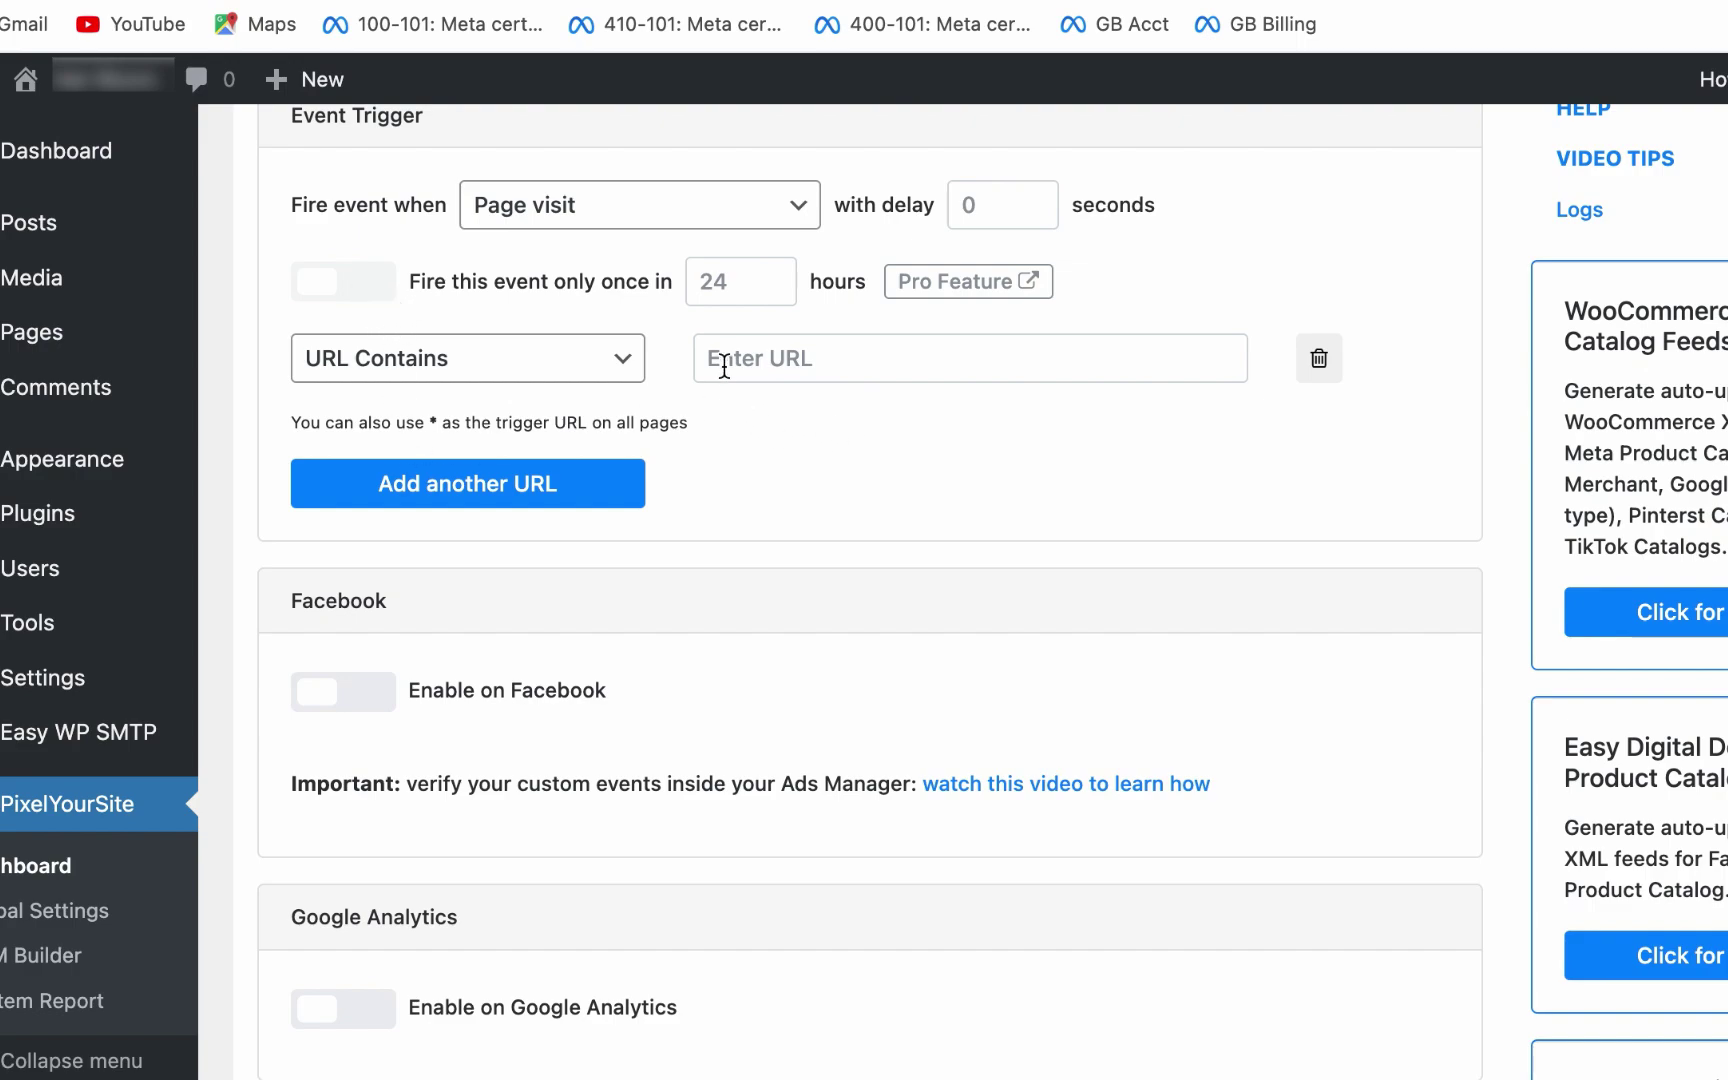
- Fill the Thank U trigger's URL Contains field with the site's domain followed by /purchase
click(830, 357)
text(adelekesamuel.com)
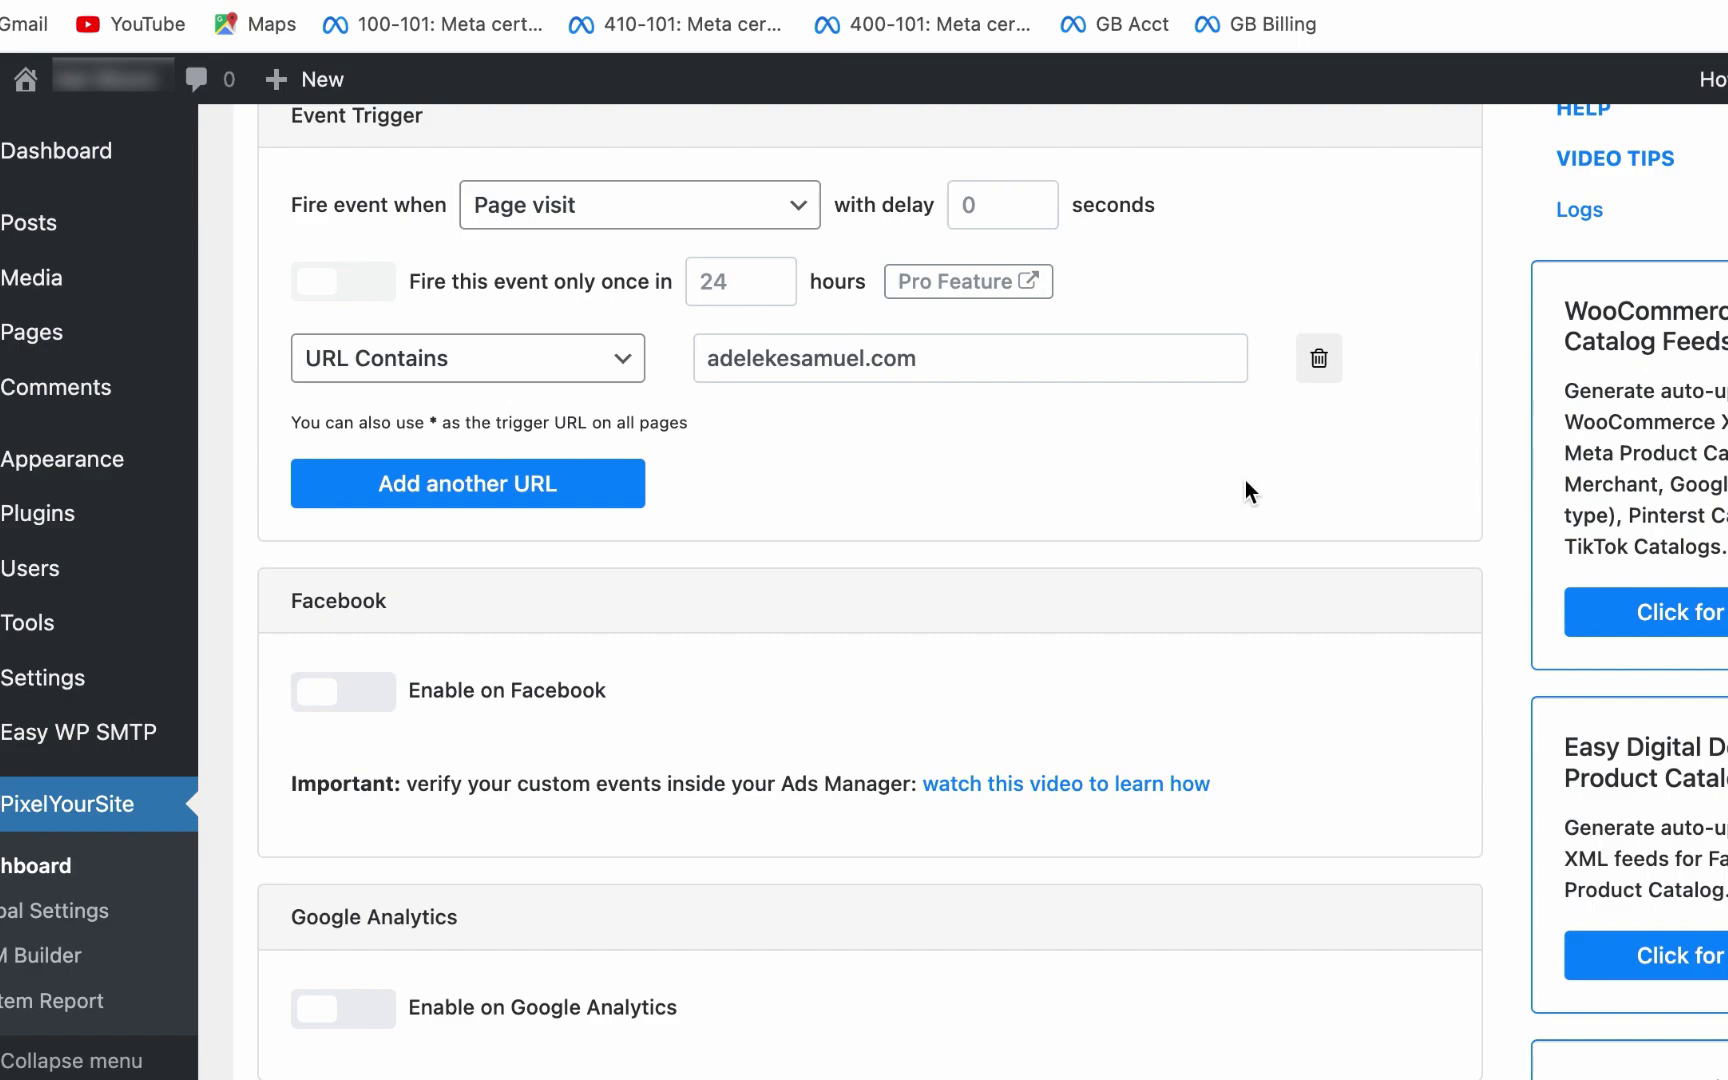
click(1118, 377)
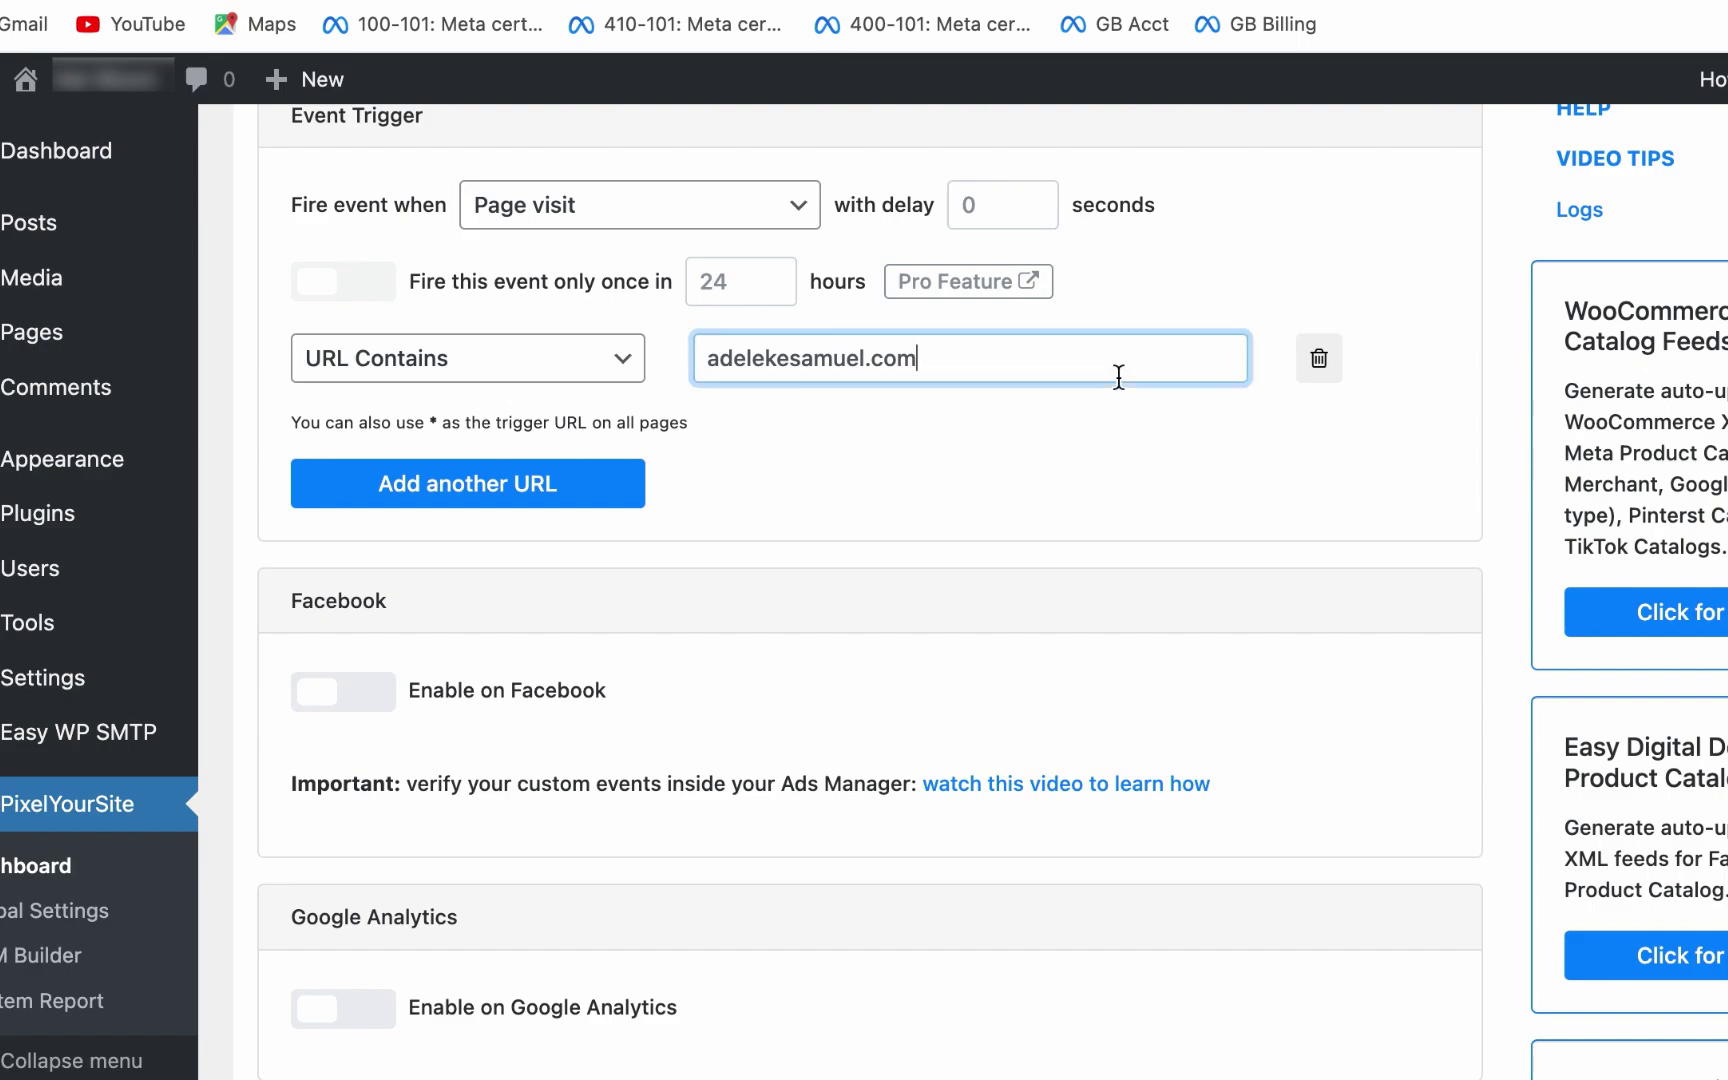
text(/purchase)
click(1083, 450)
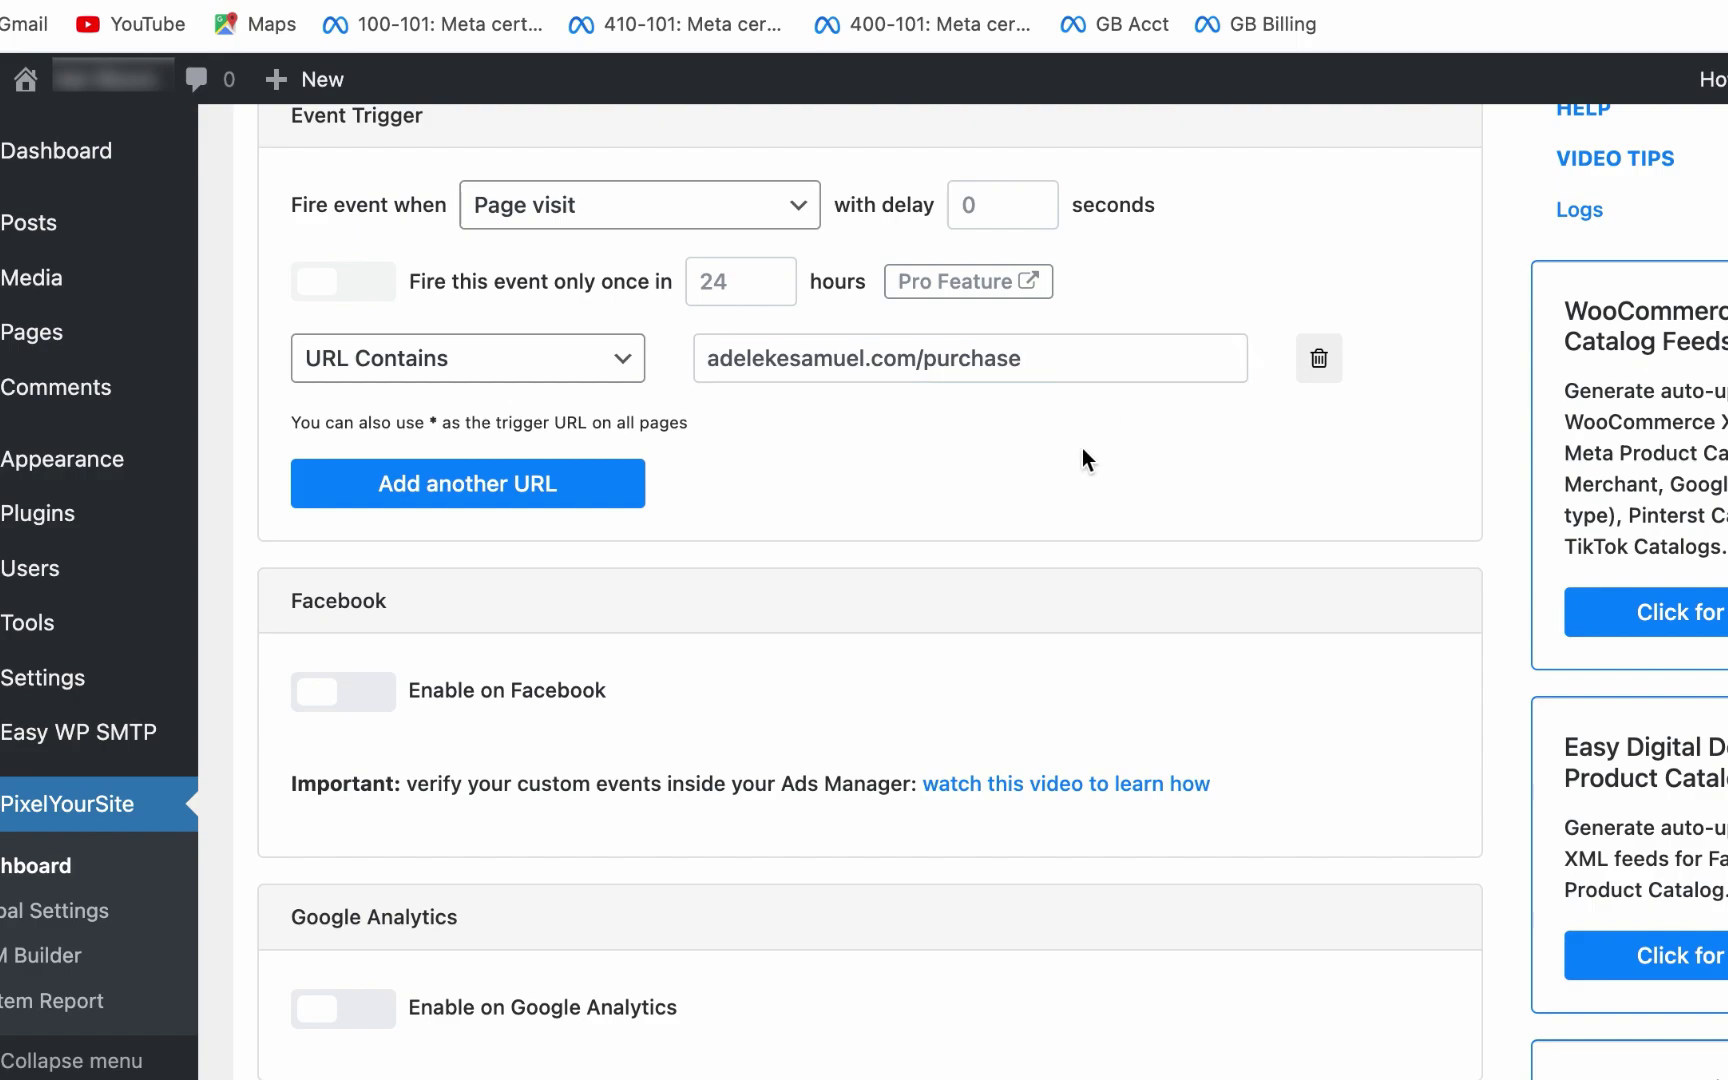
scroll(1095, 450, up, 6)
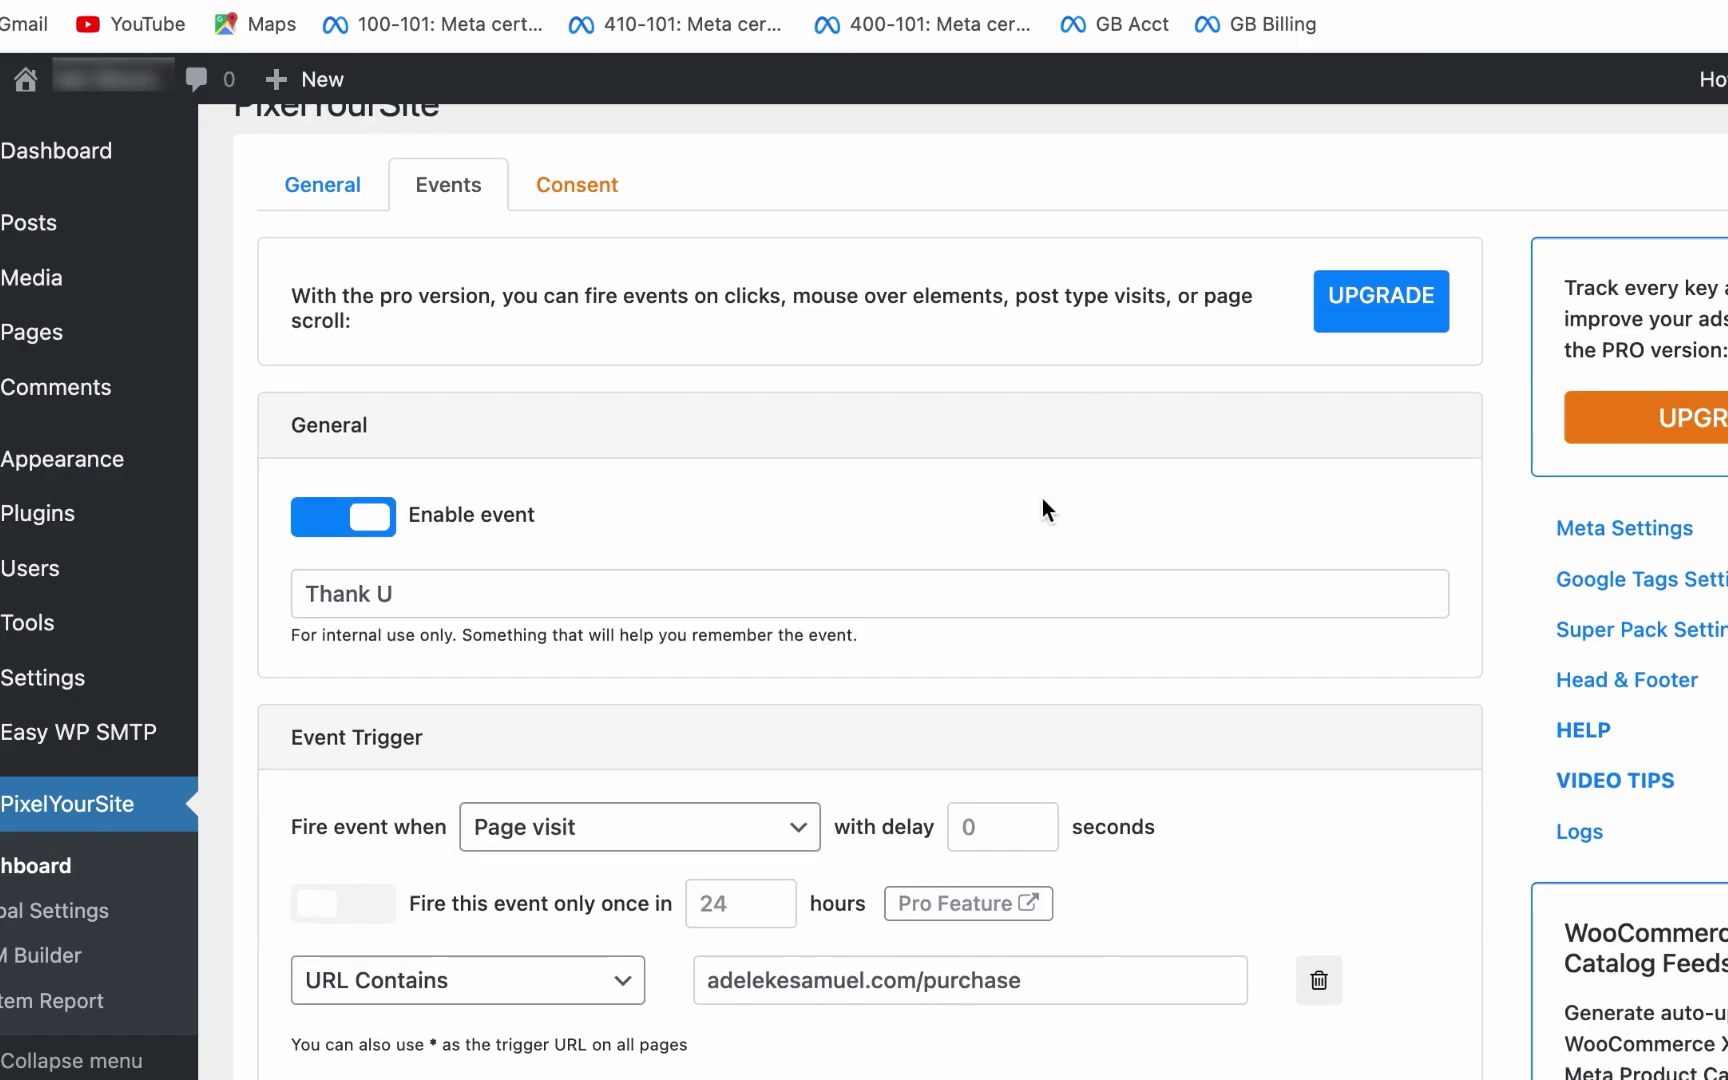
scroll(1042, 509, down, 2)
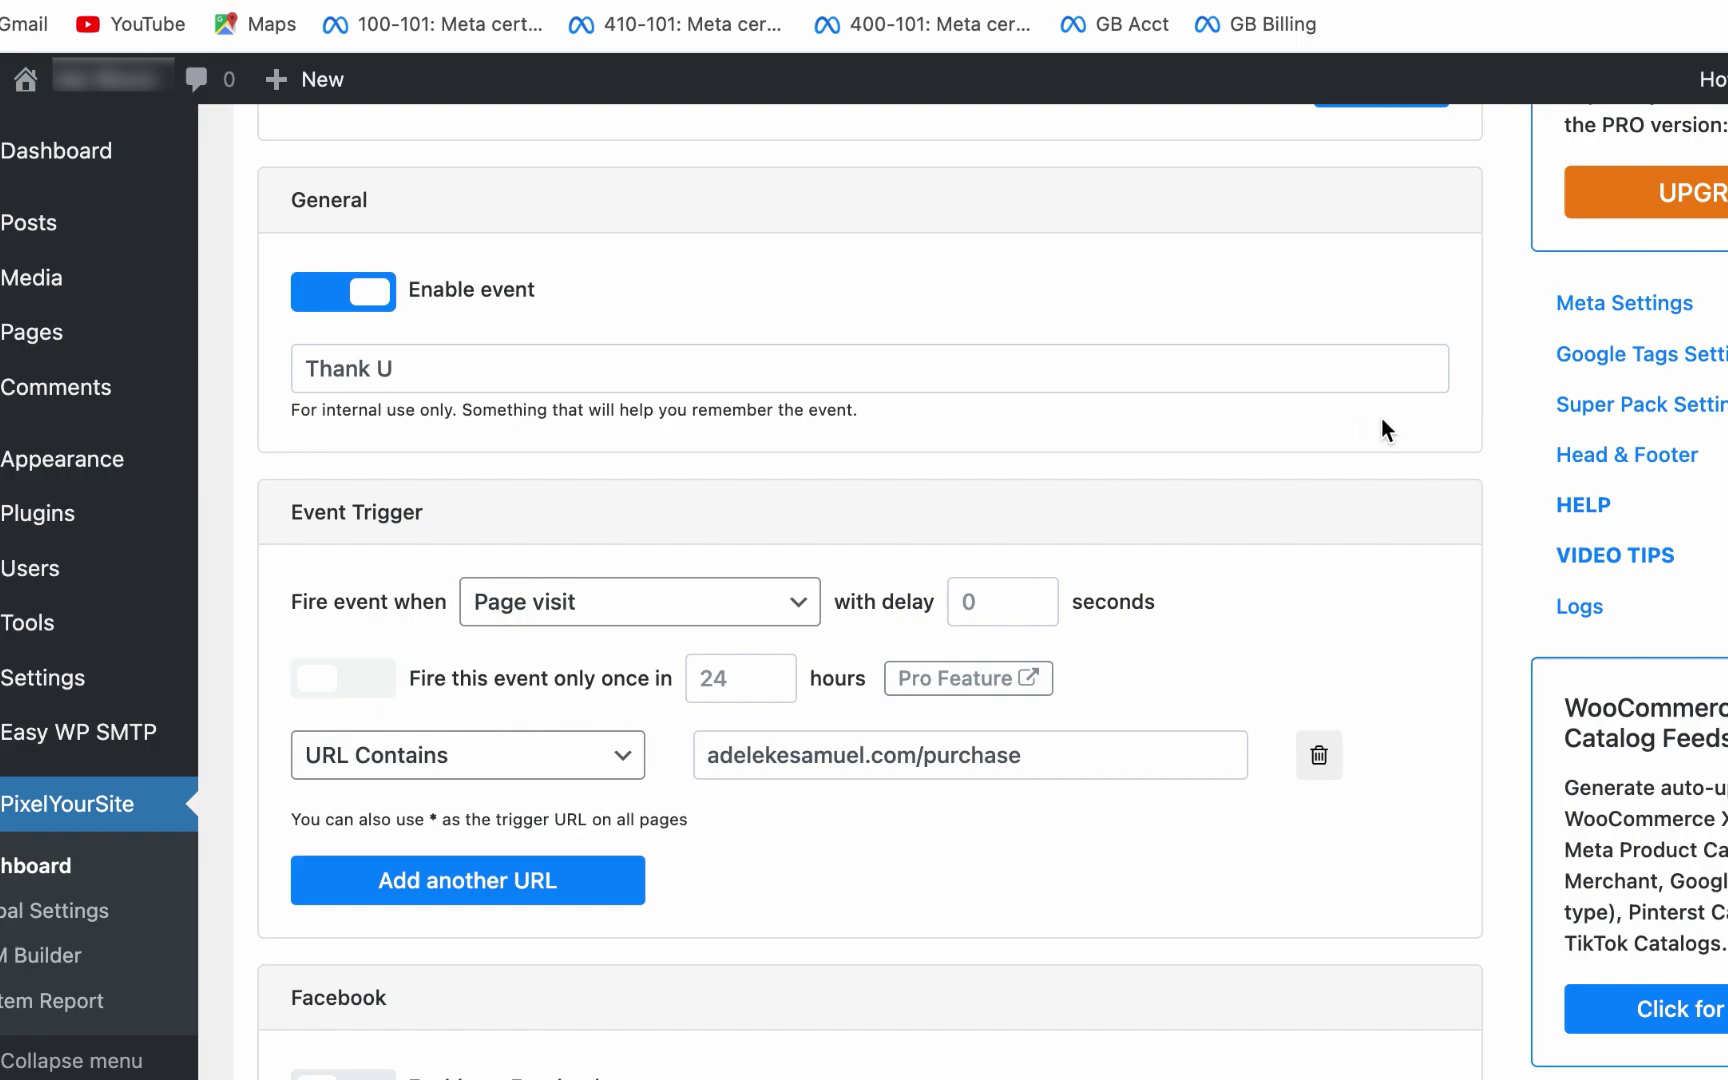
scroll(1440, 438, down, 3)
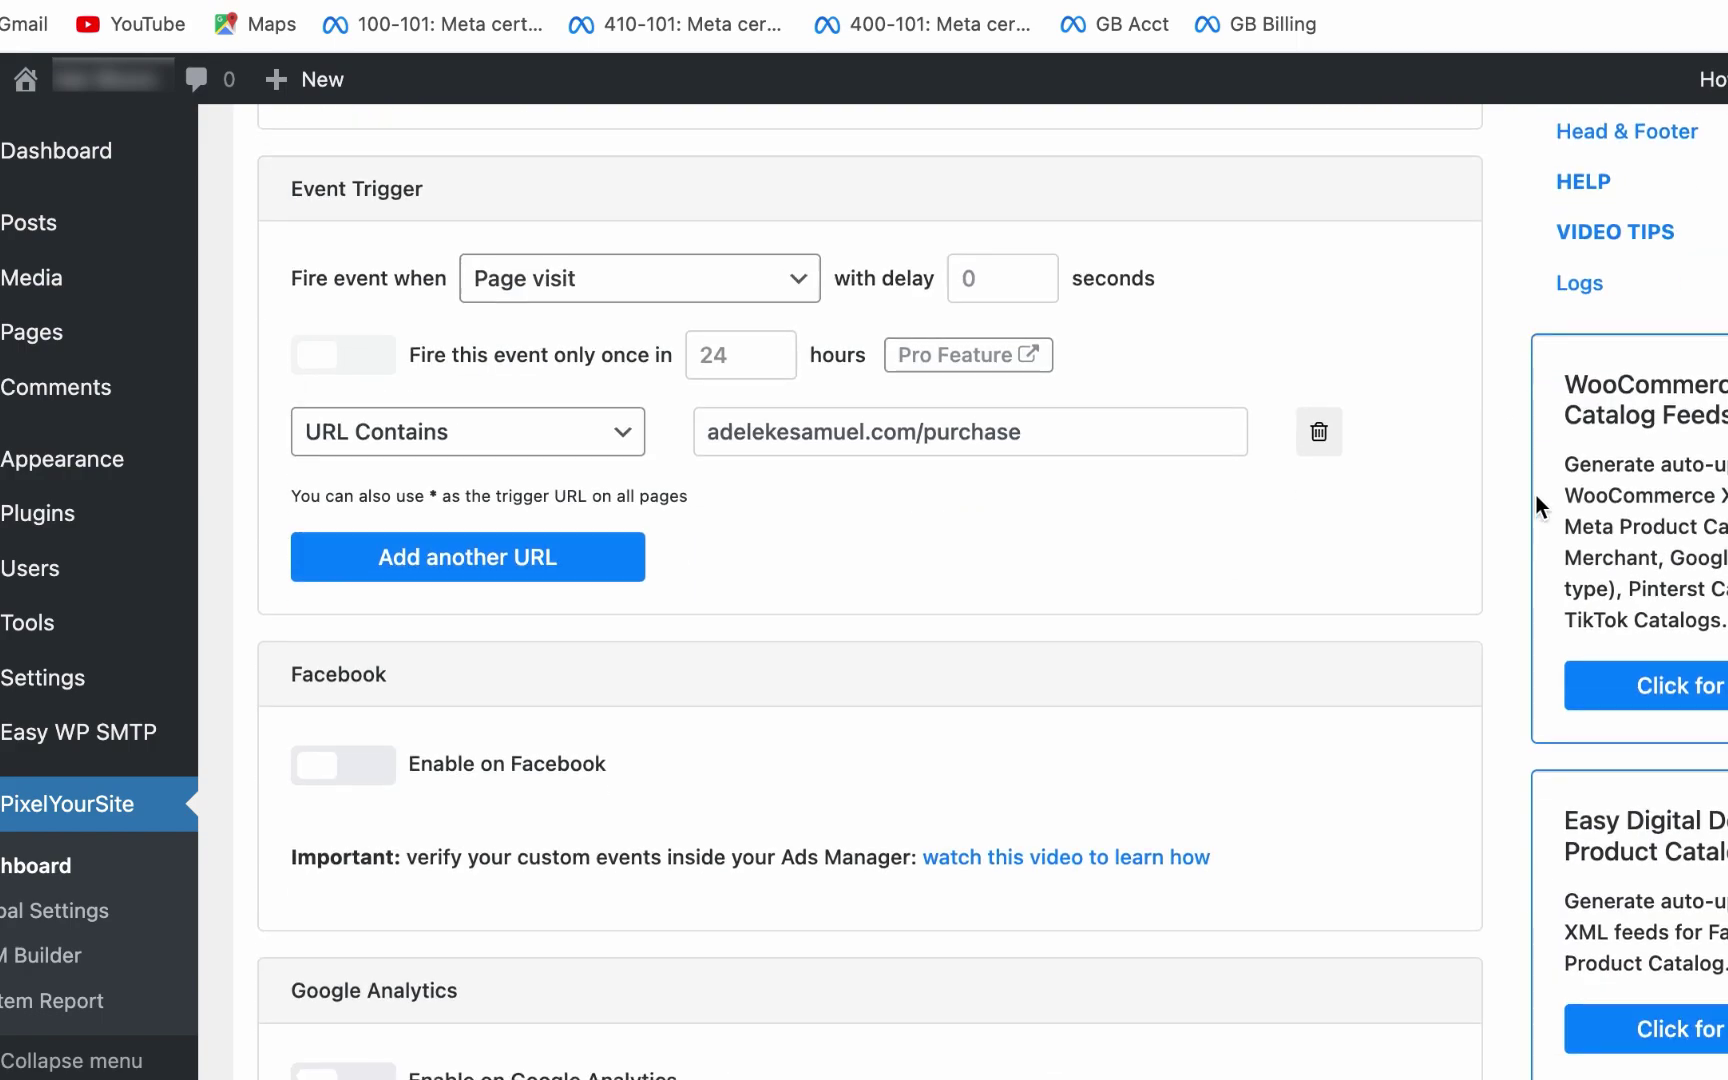
scroll(1536, 495, down, 2)
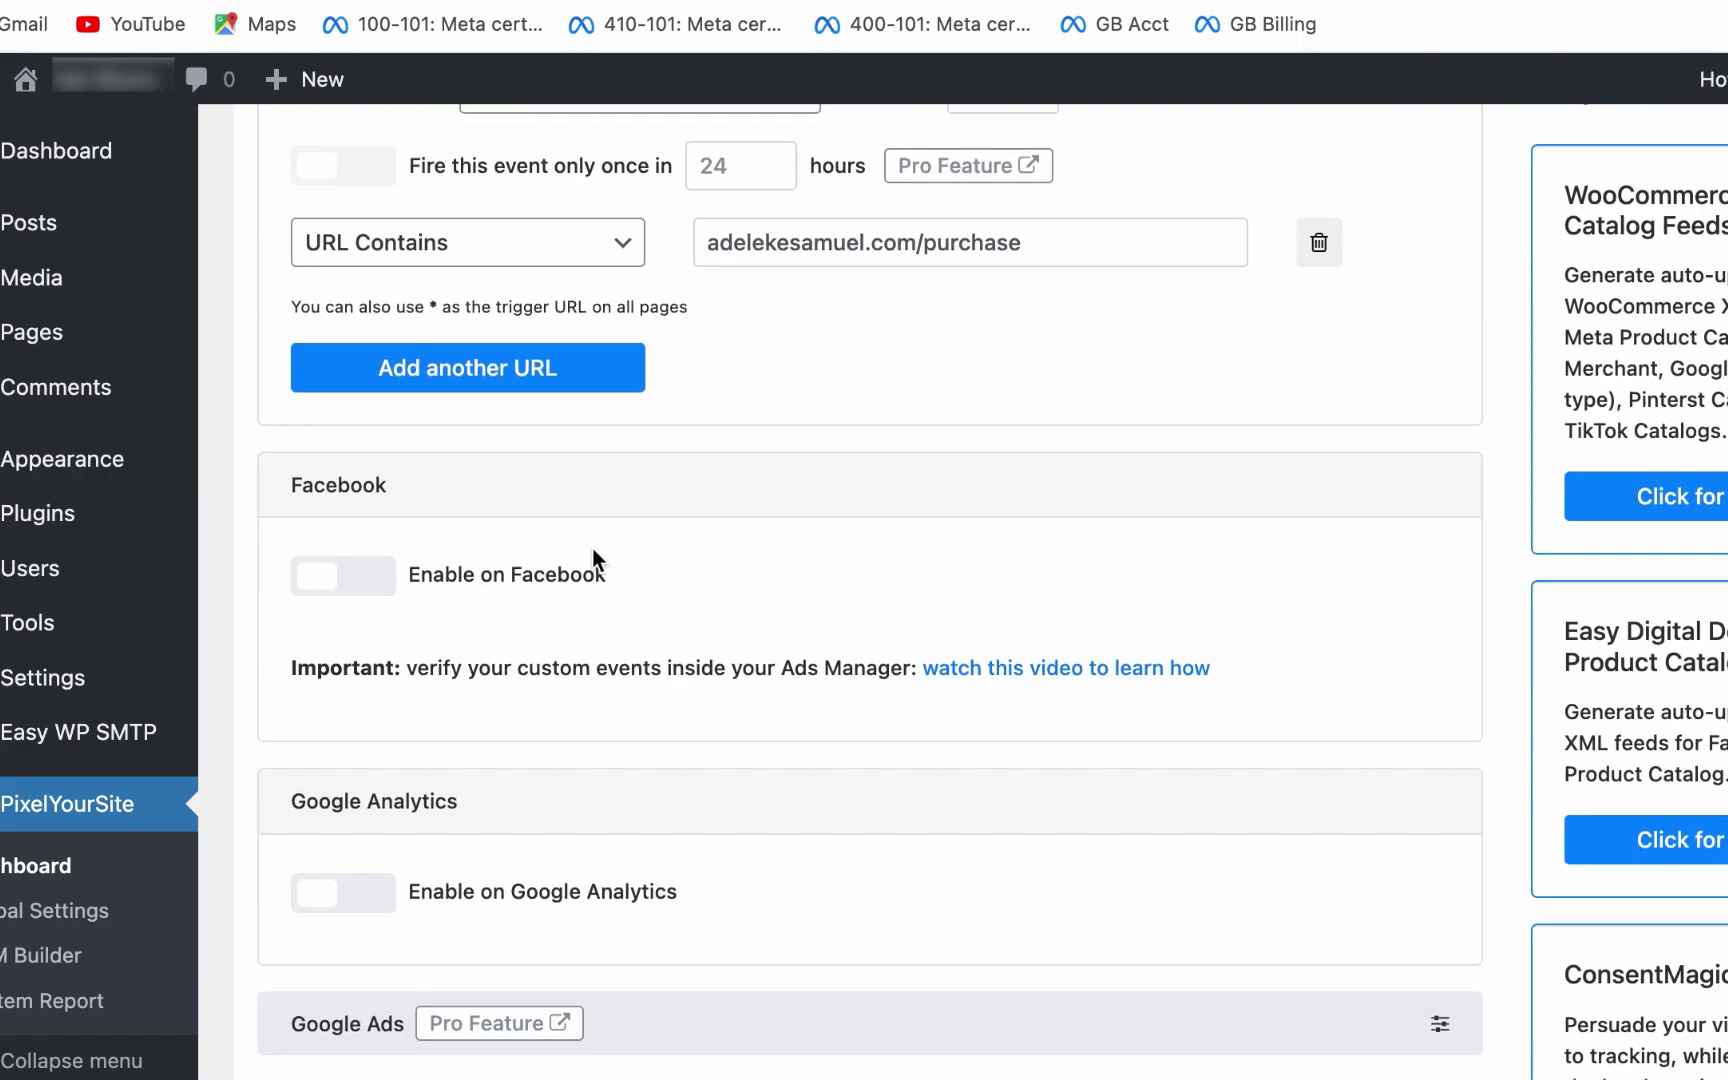
scroll(560, 515, down, 3)
scroll(460, 410, up, 2)
scroll(392, 350, up, 1)
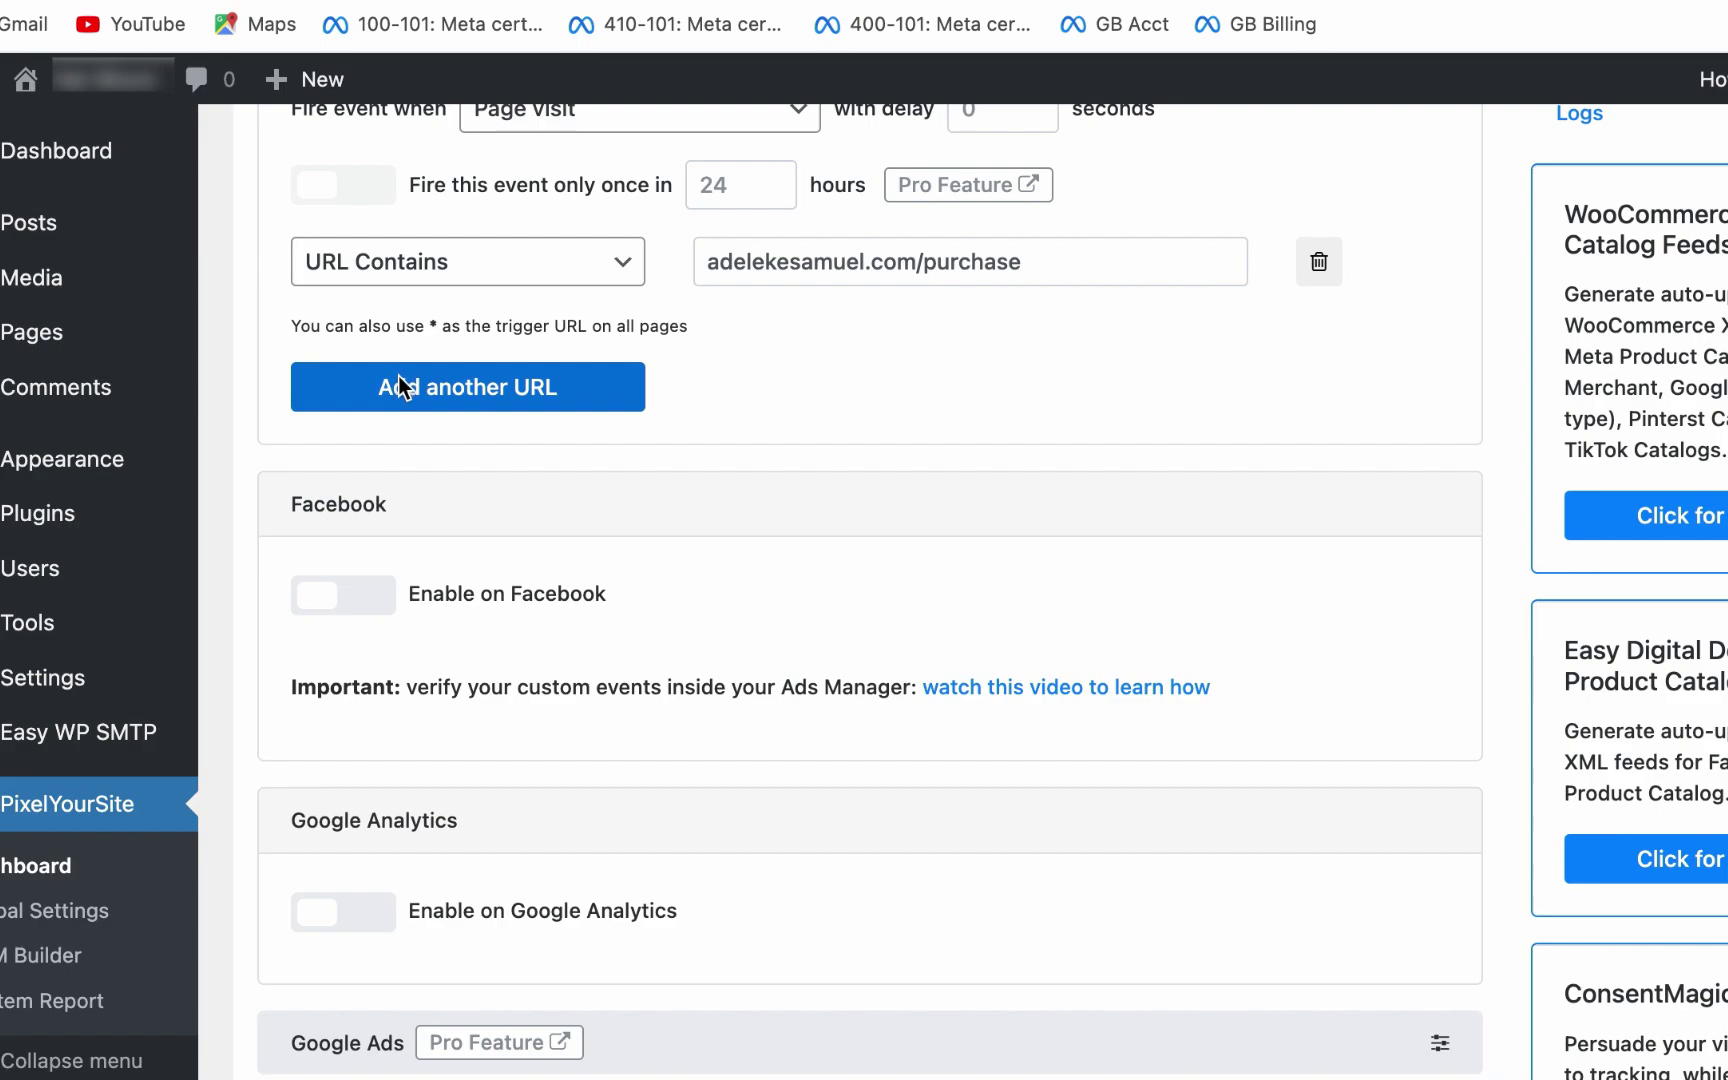
- Keep a single trigger URL row and enable sending the Thank U event to Facebook
click(400, 378)
click(1312, 330)
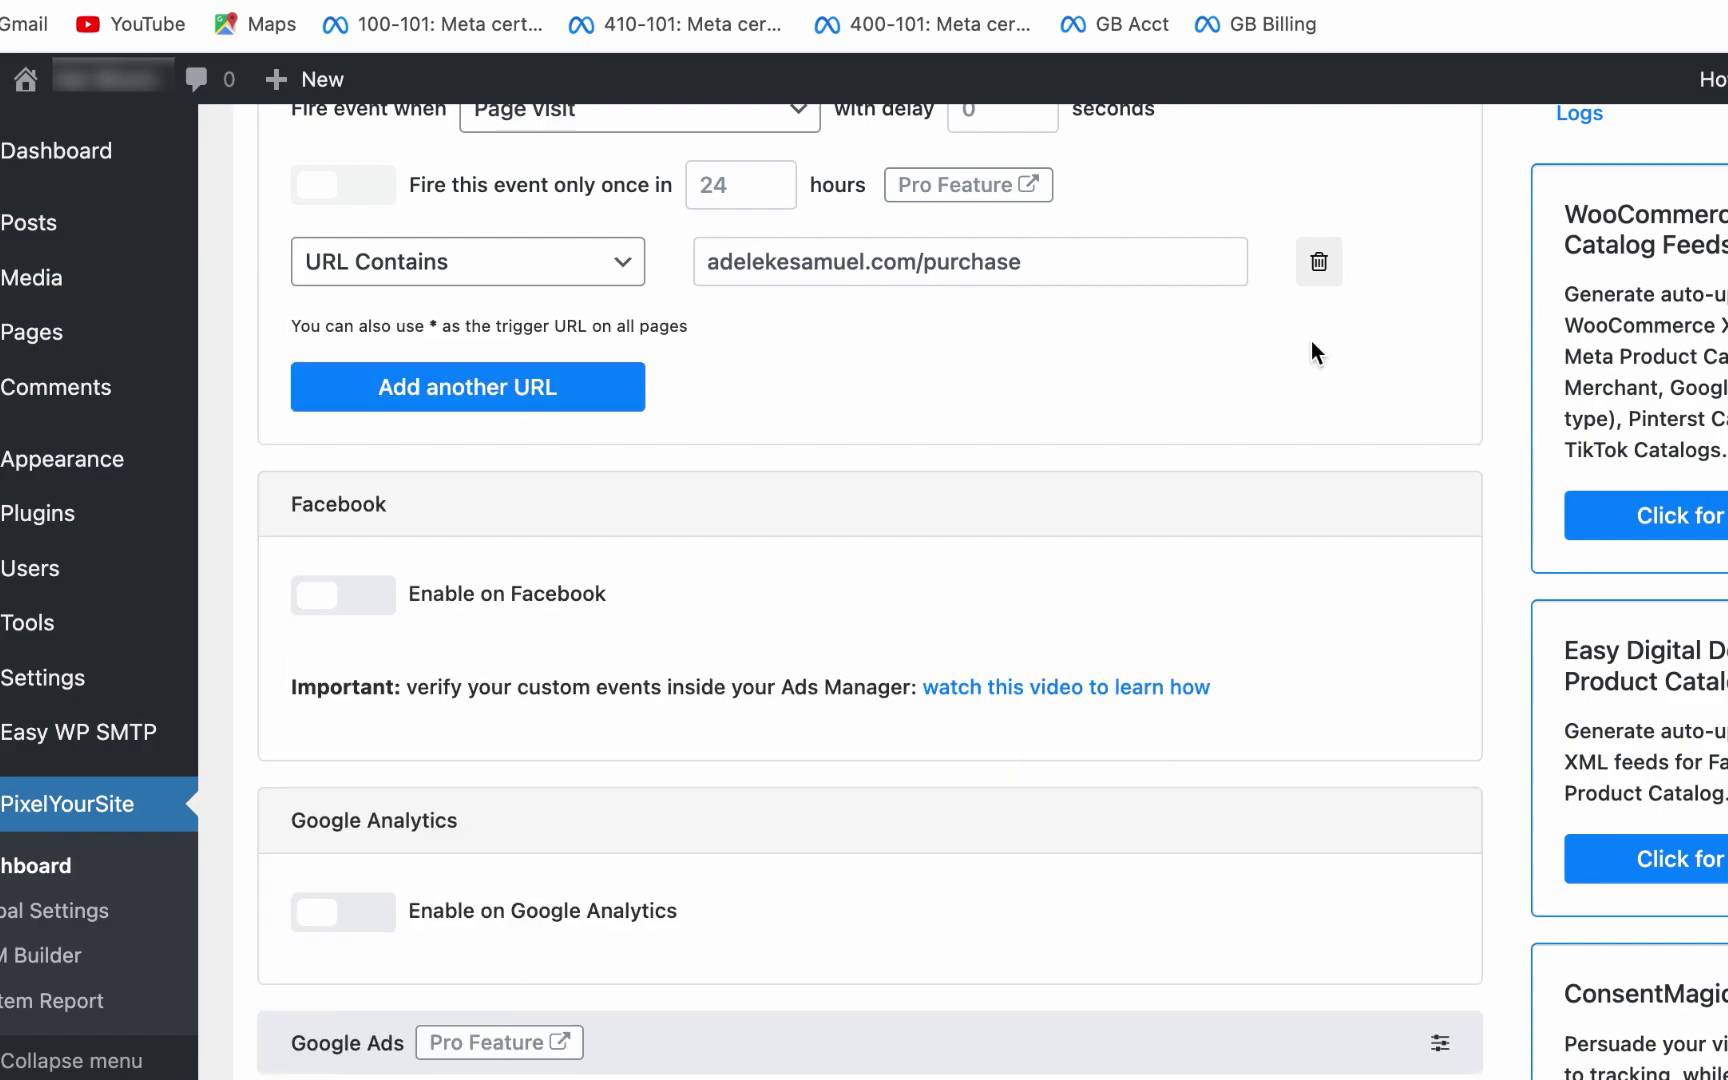
click(385, 605)
scroll(345, 620, down, 1)
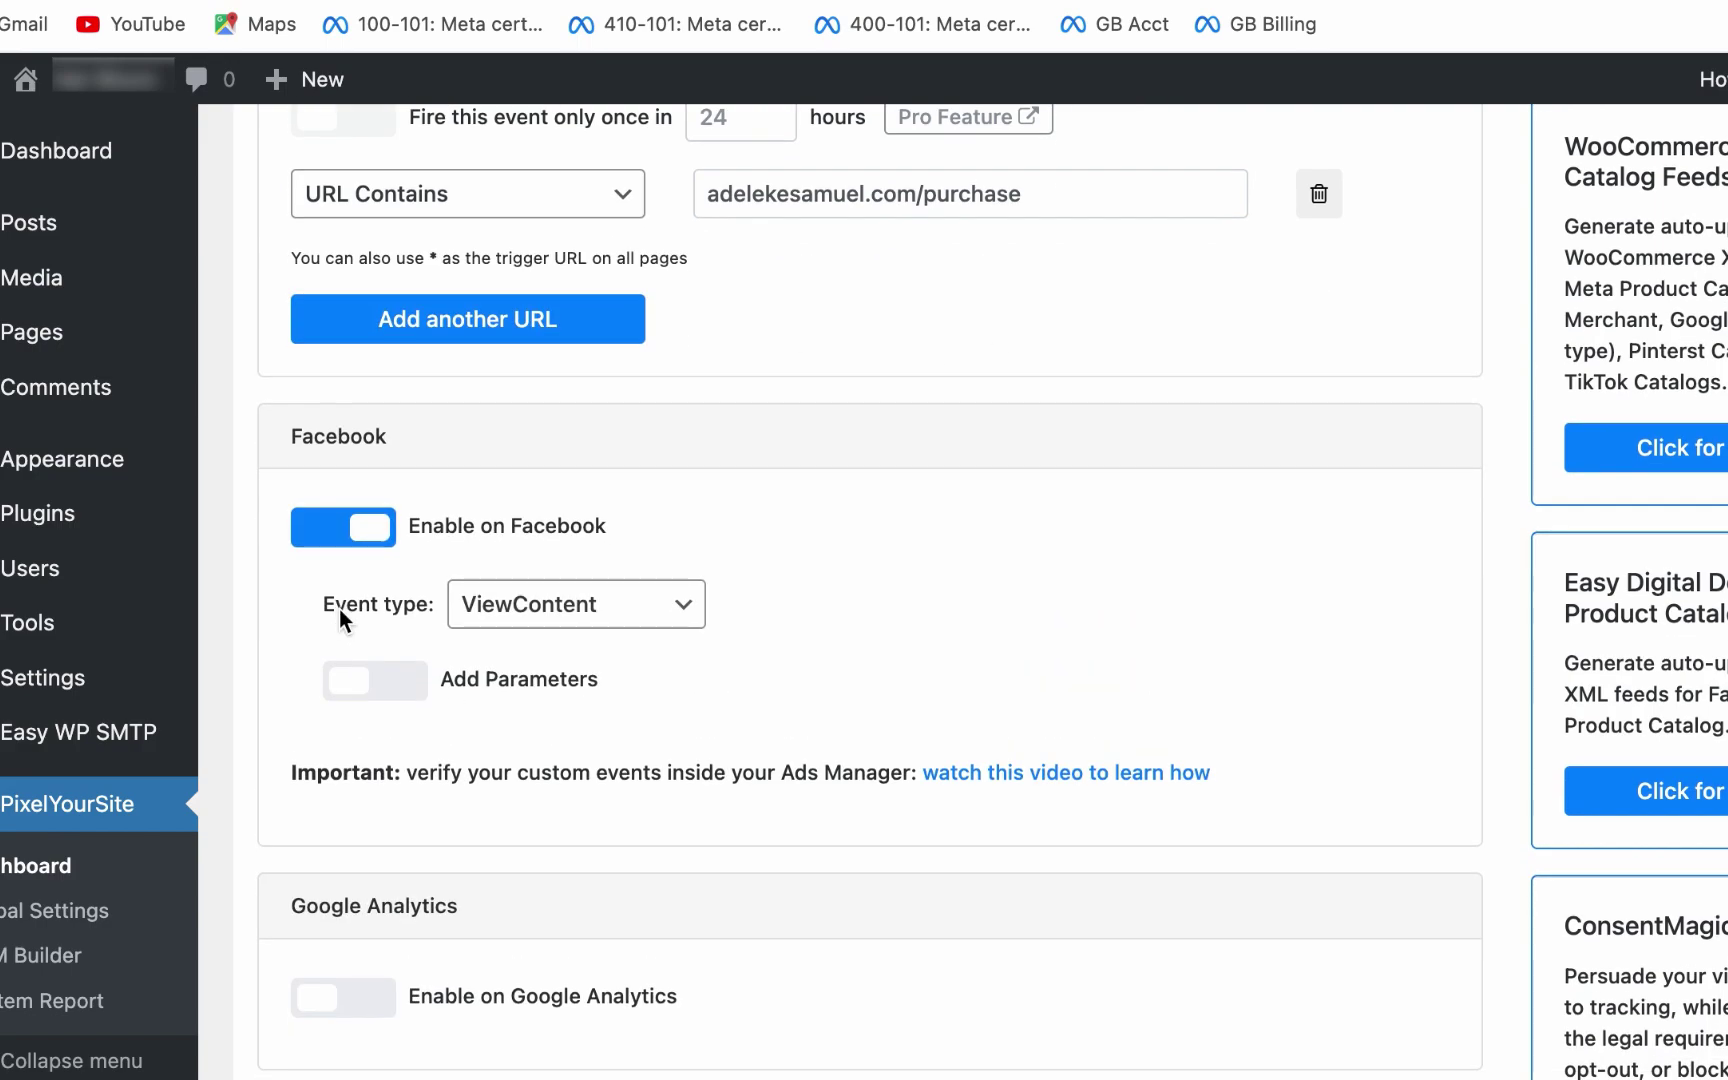
scroll(354, 612, down, 1)
- Set the Facebook event type to Purchase
click(545, 507)
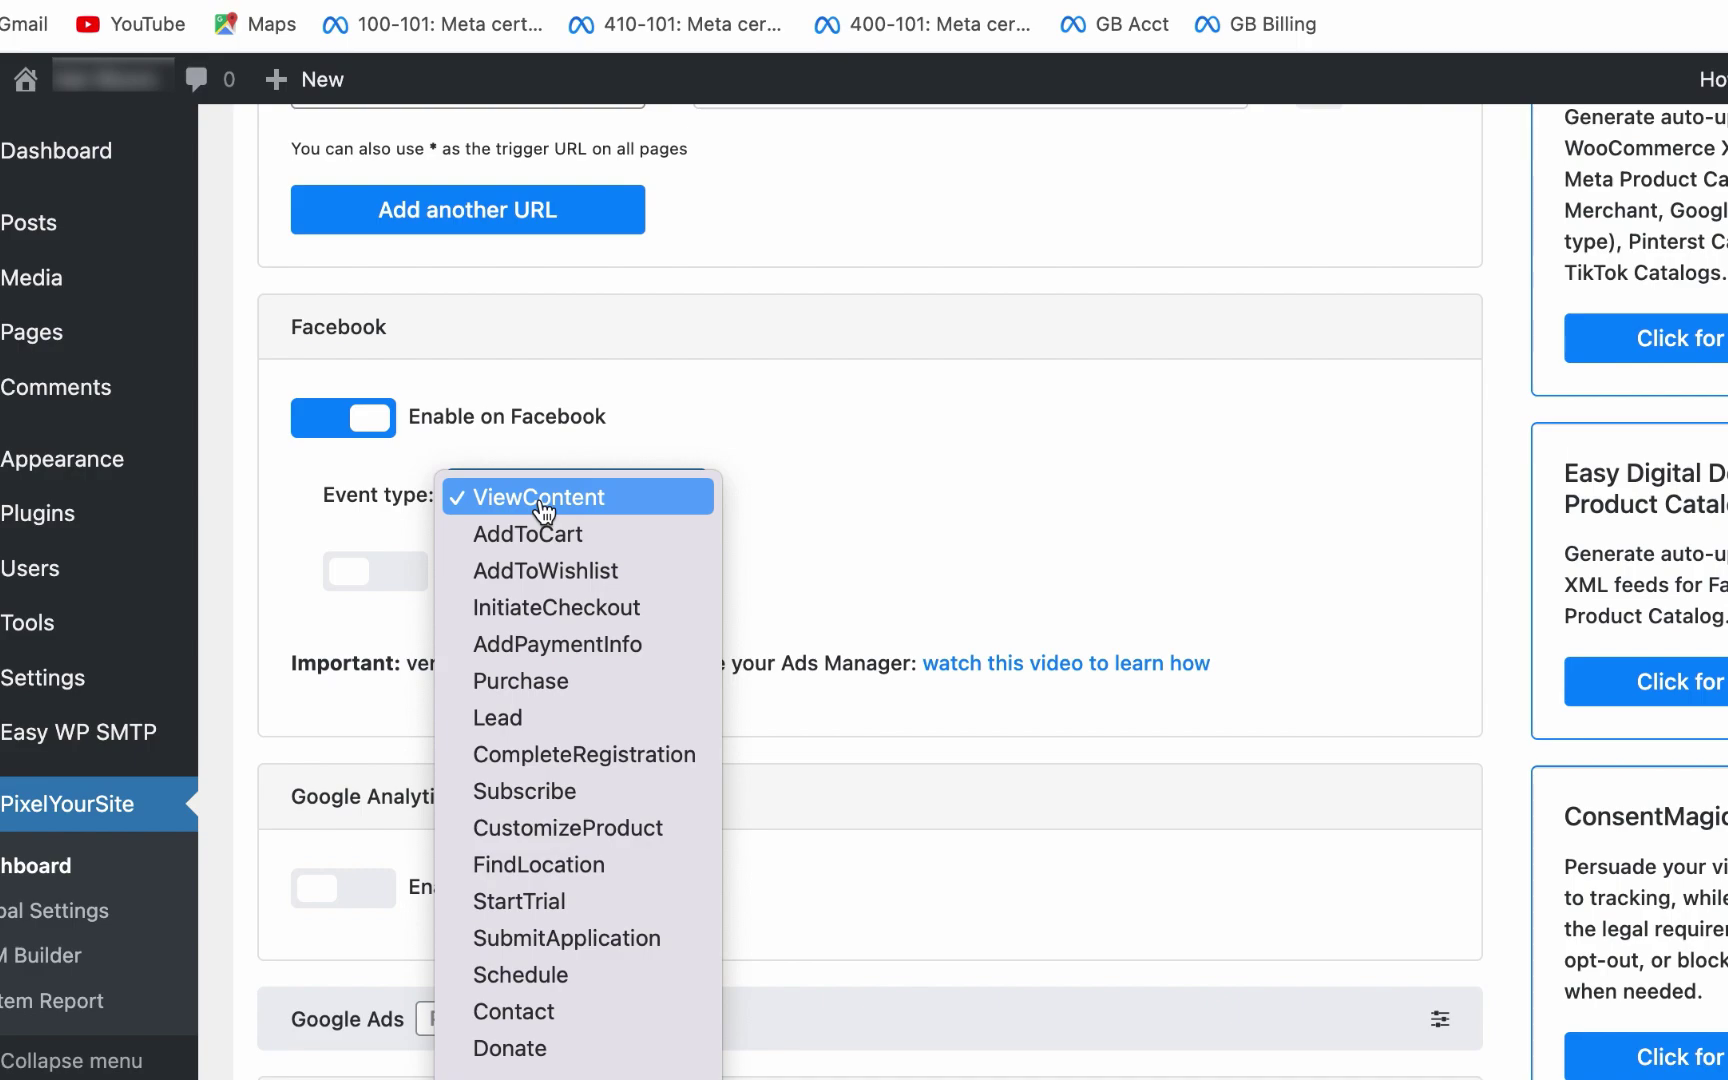
click(802, 487)
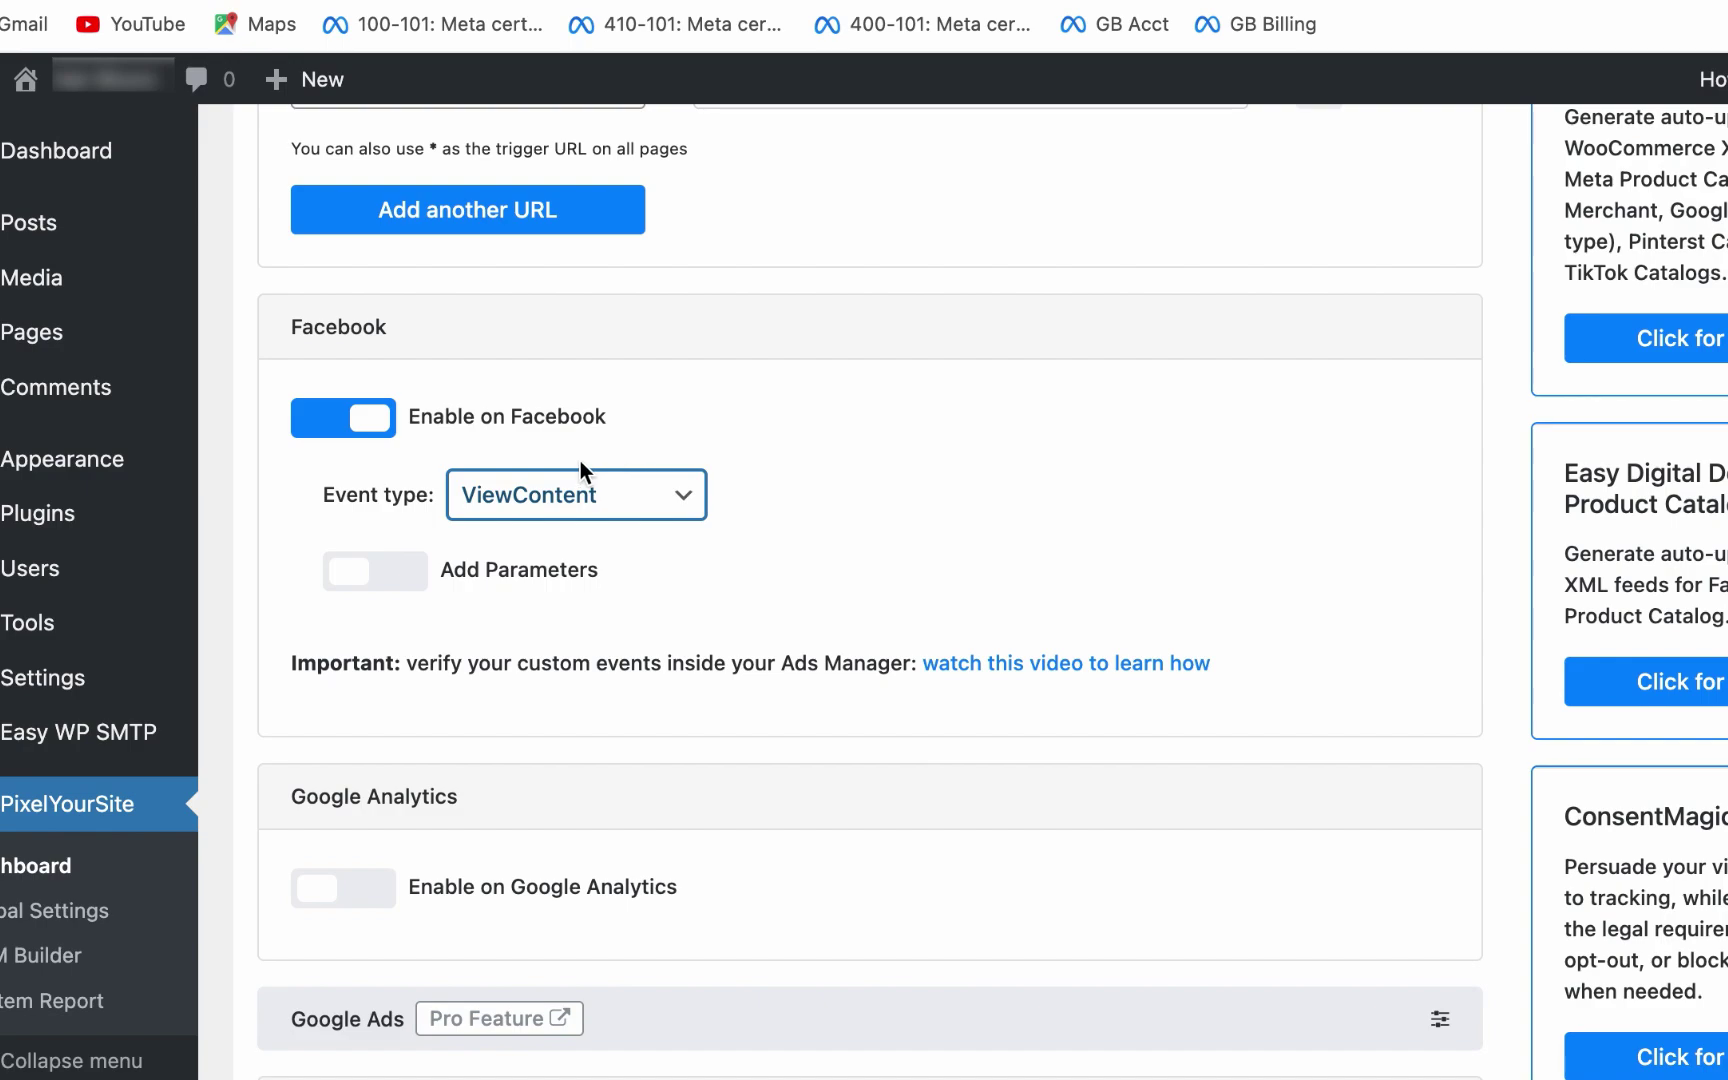
scroll(600, 470, down, 1)
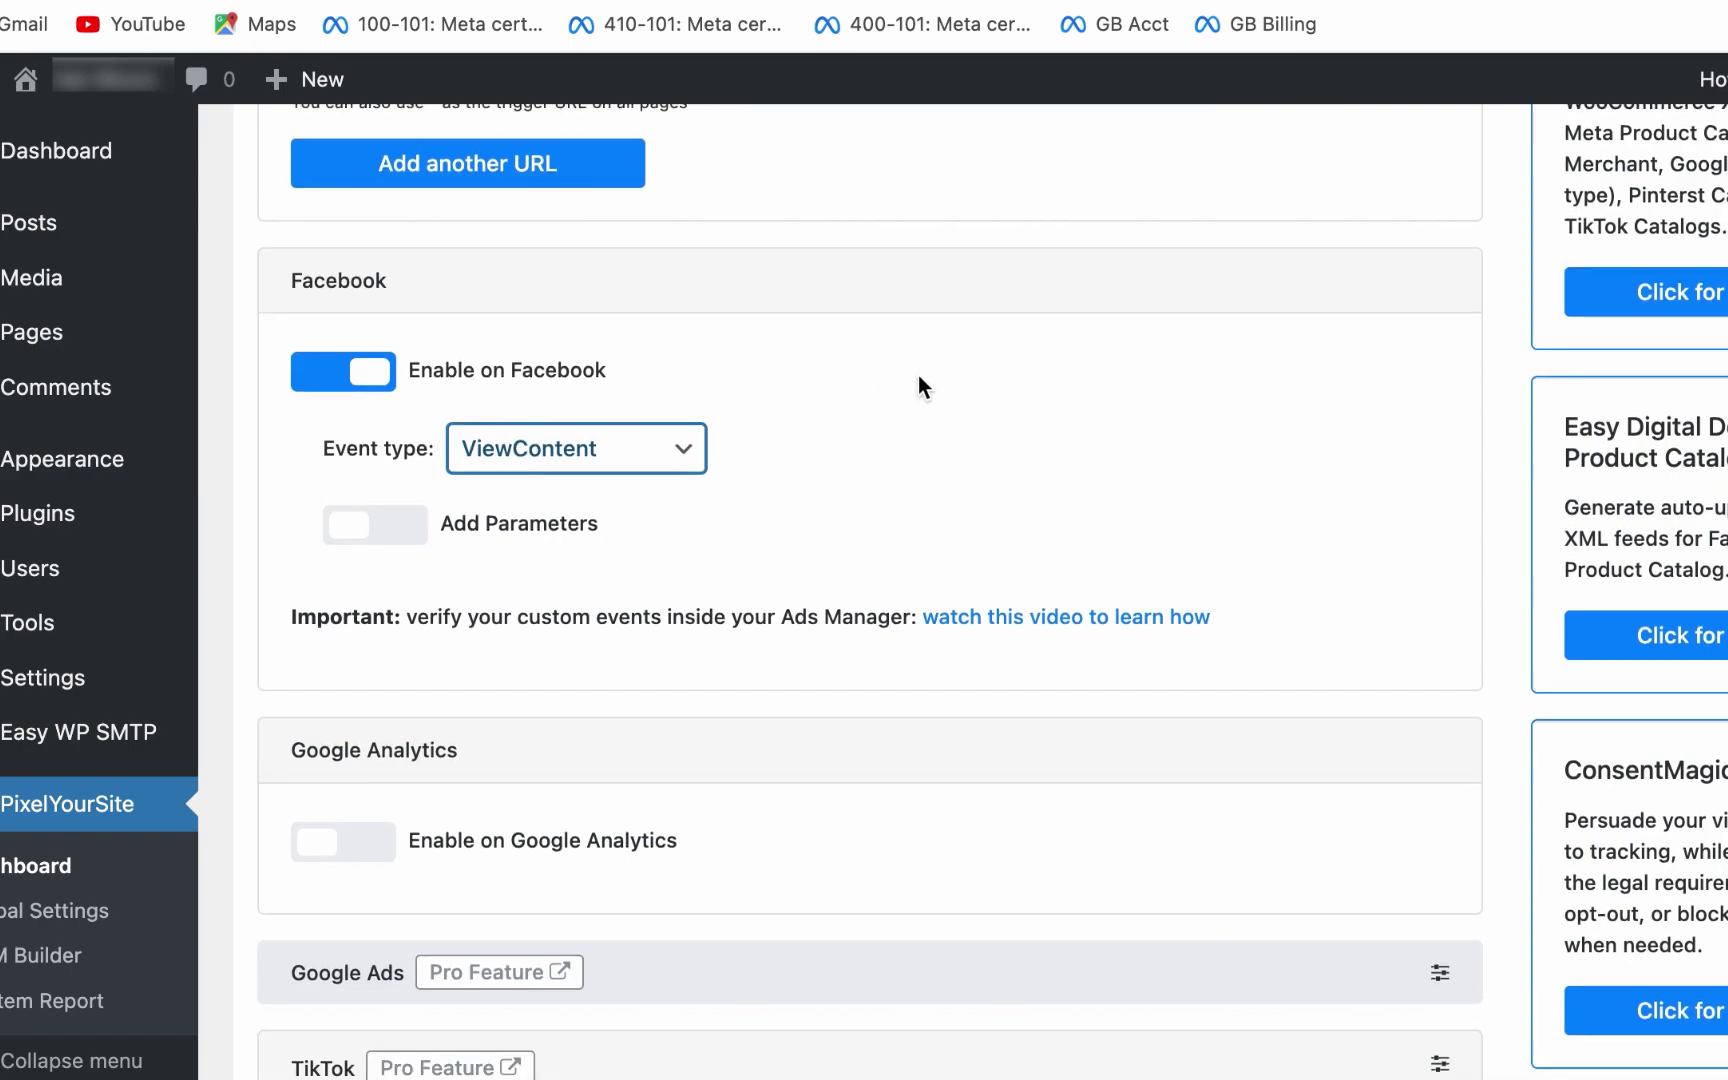
click(510, 452)
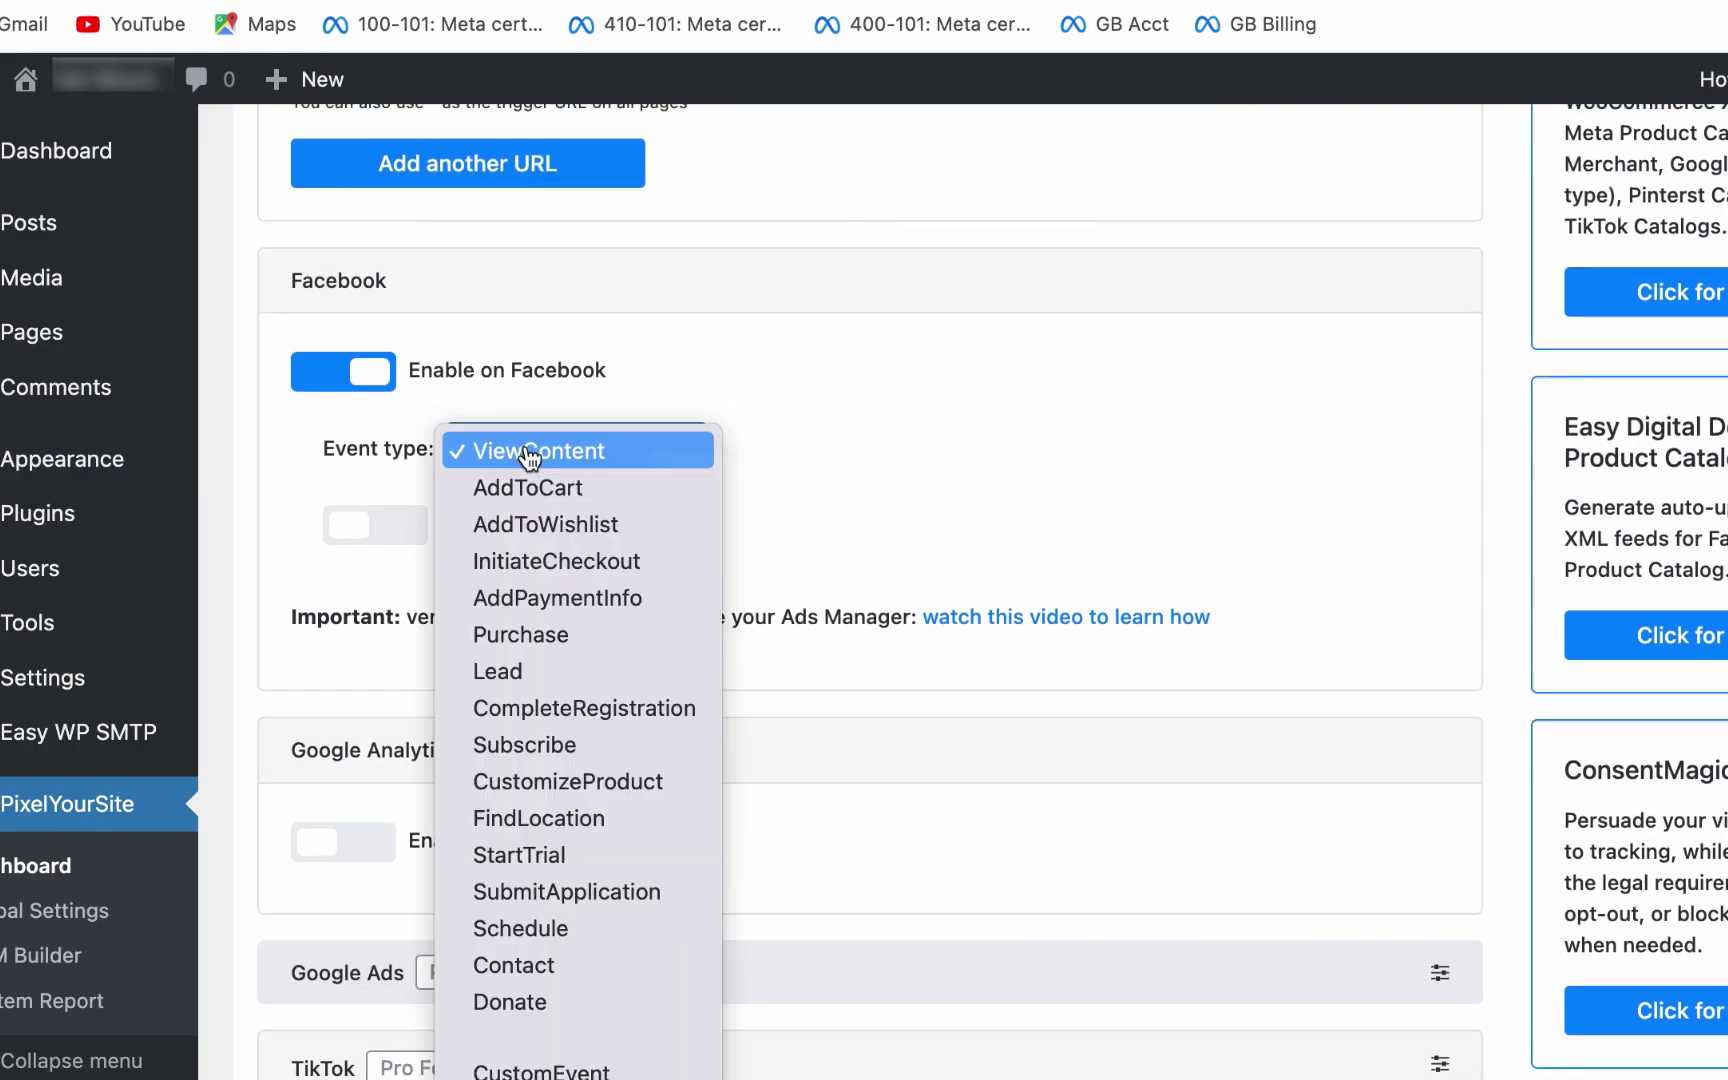
click(545, 690)
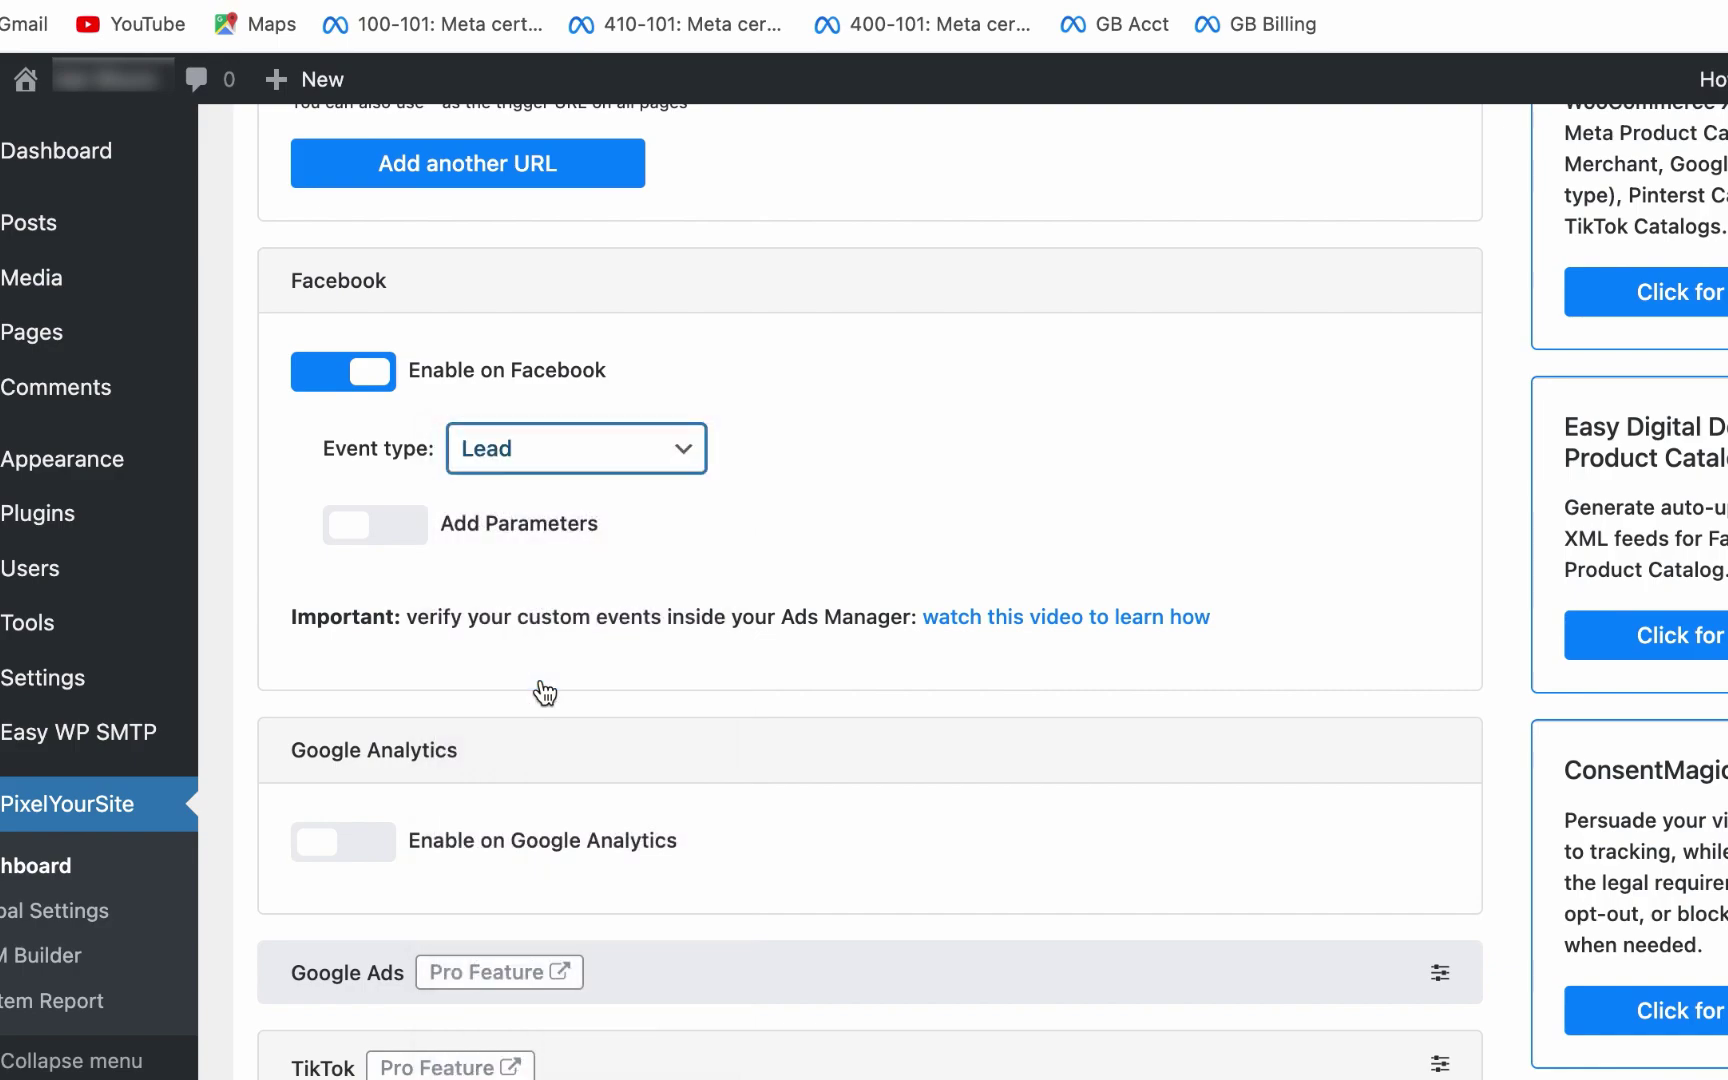
click(541, 462)
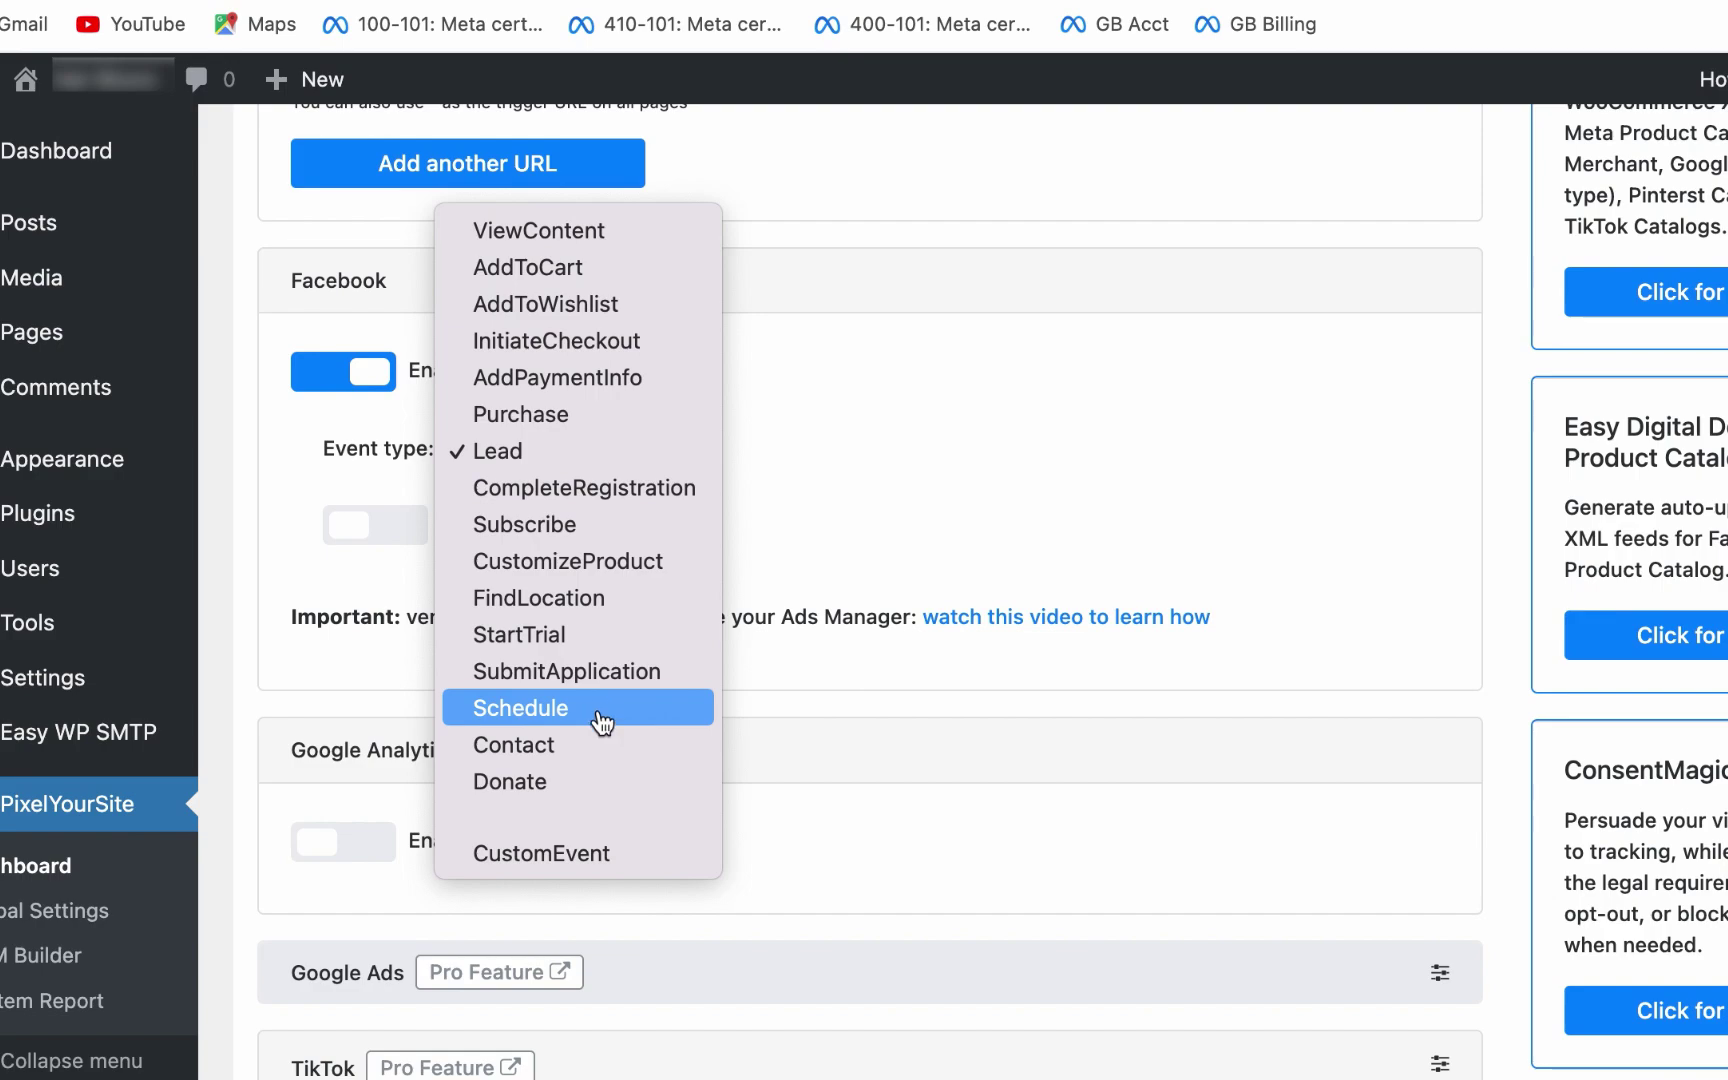
click(575, 416)
click(610, 478)
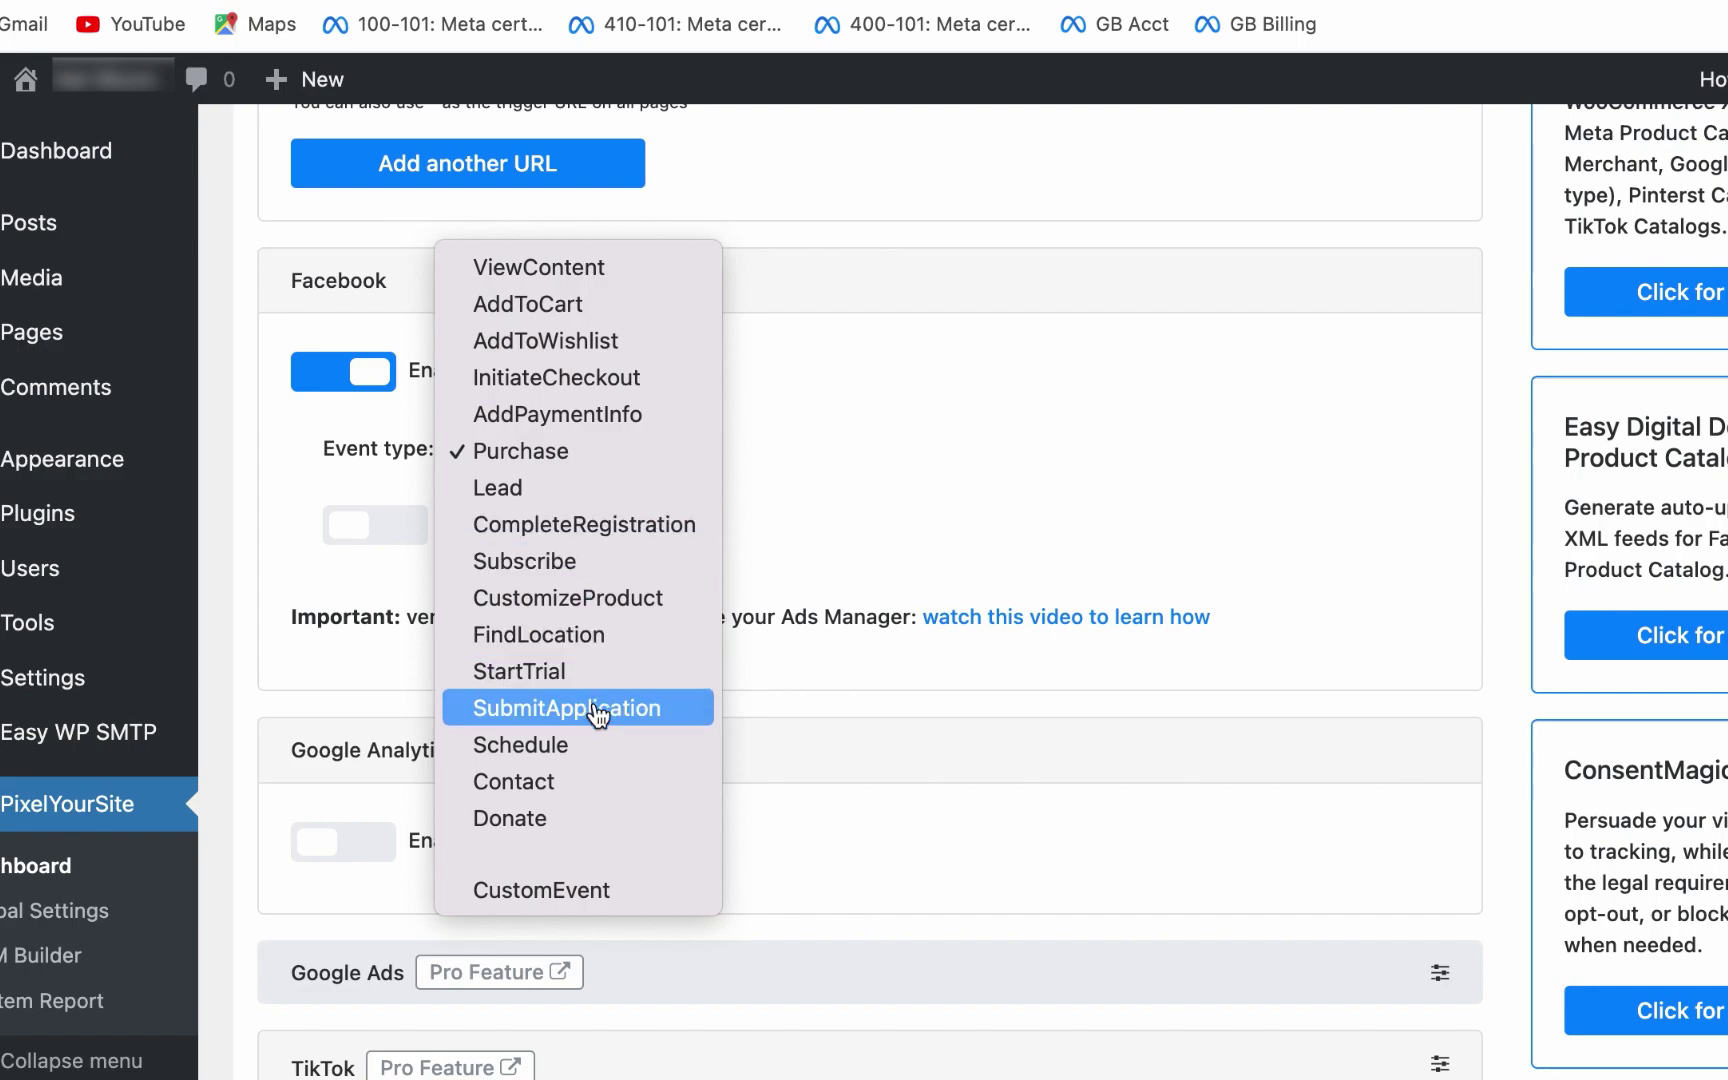
click(910, 496)
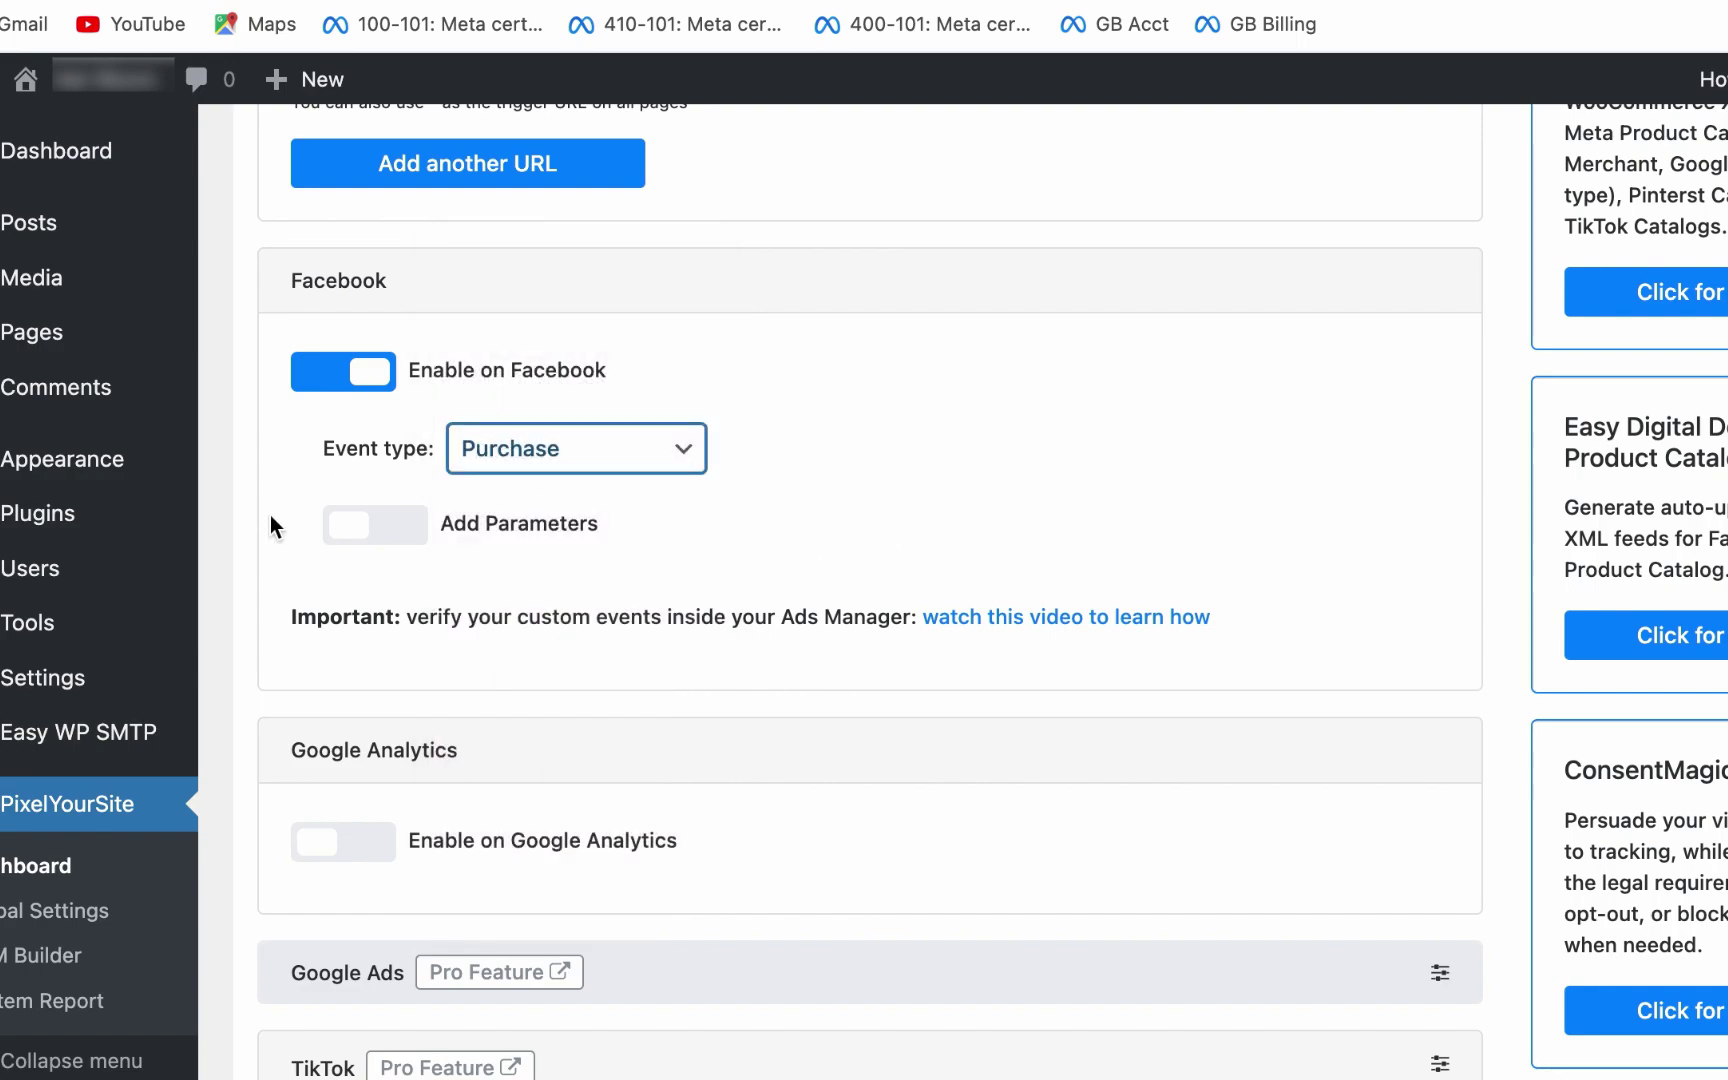
- Turn on event parameters and set the currency to U.S. Dollar
click(358, 526)
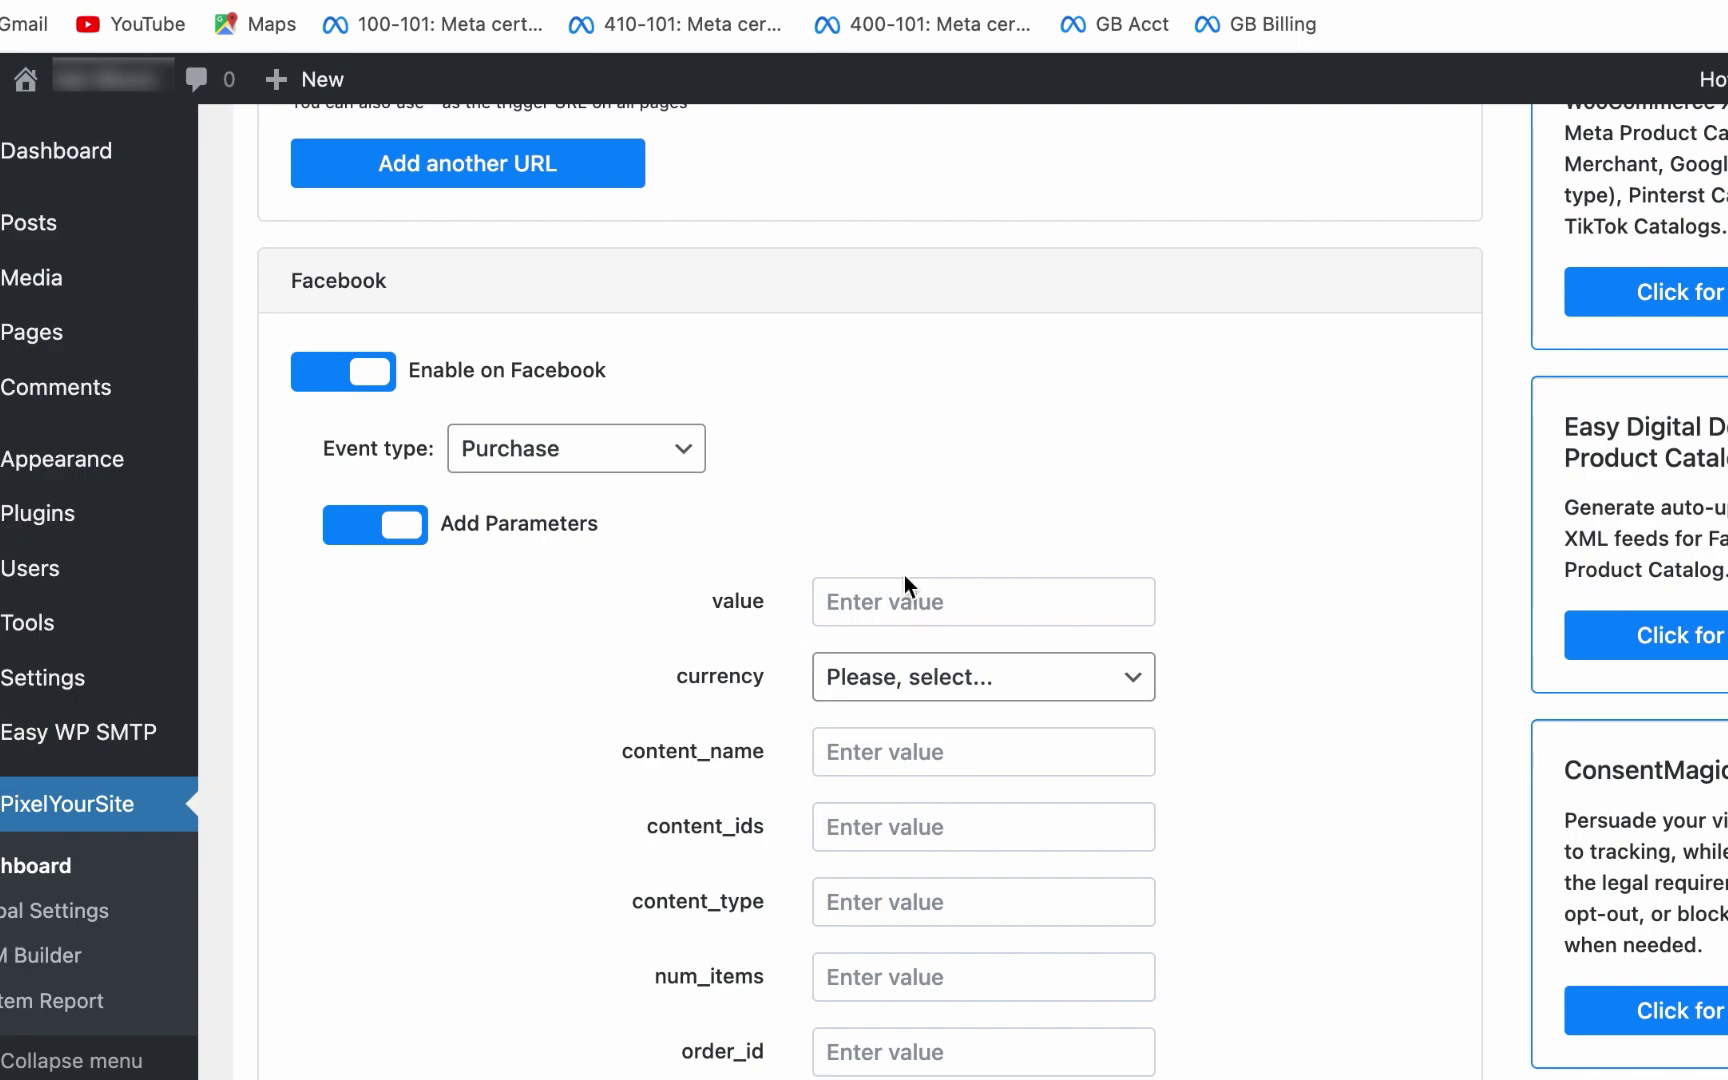
click(920, 672)
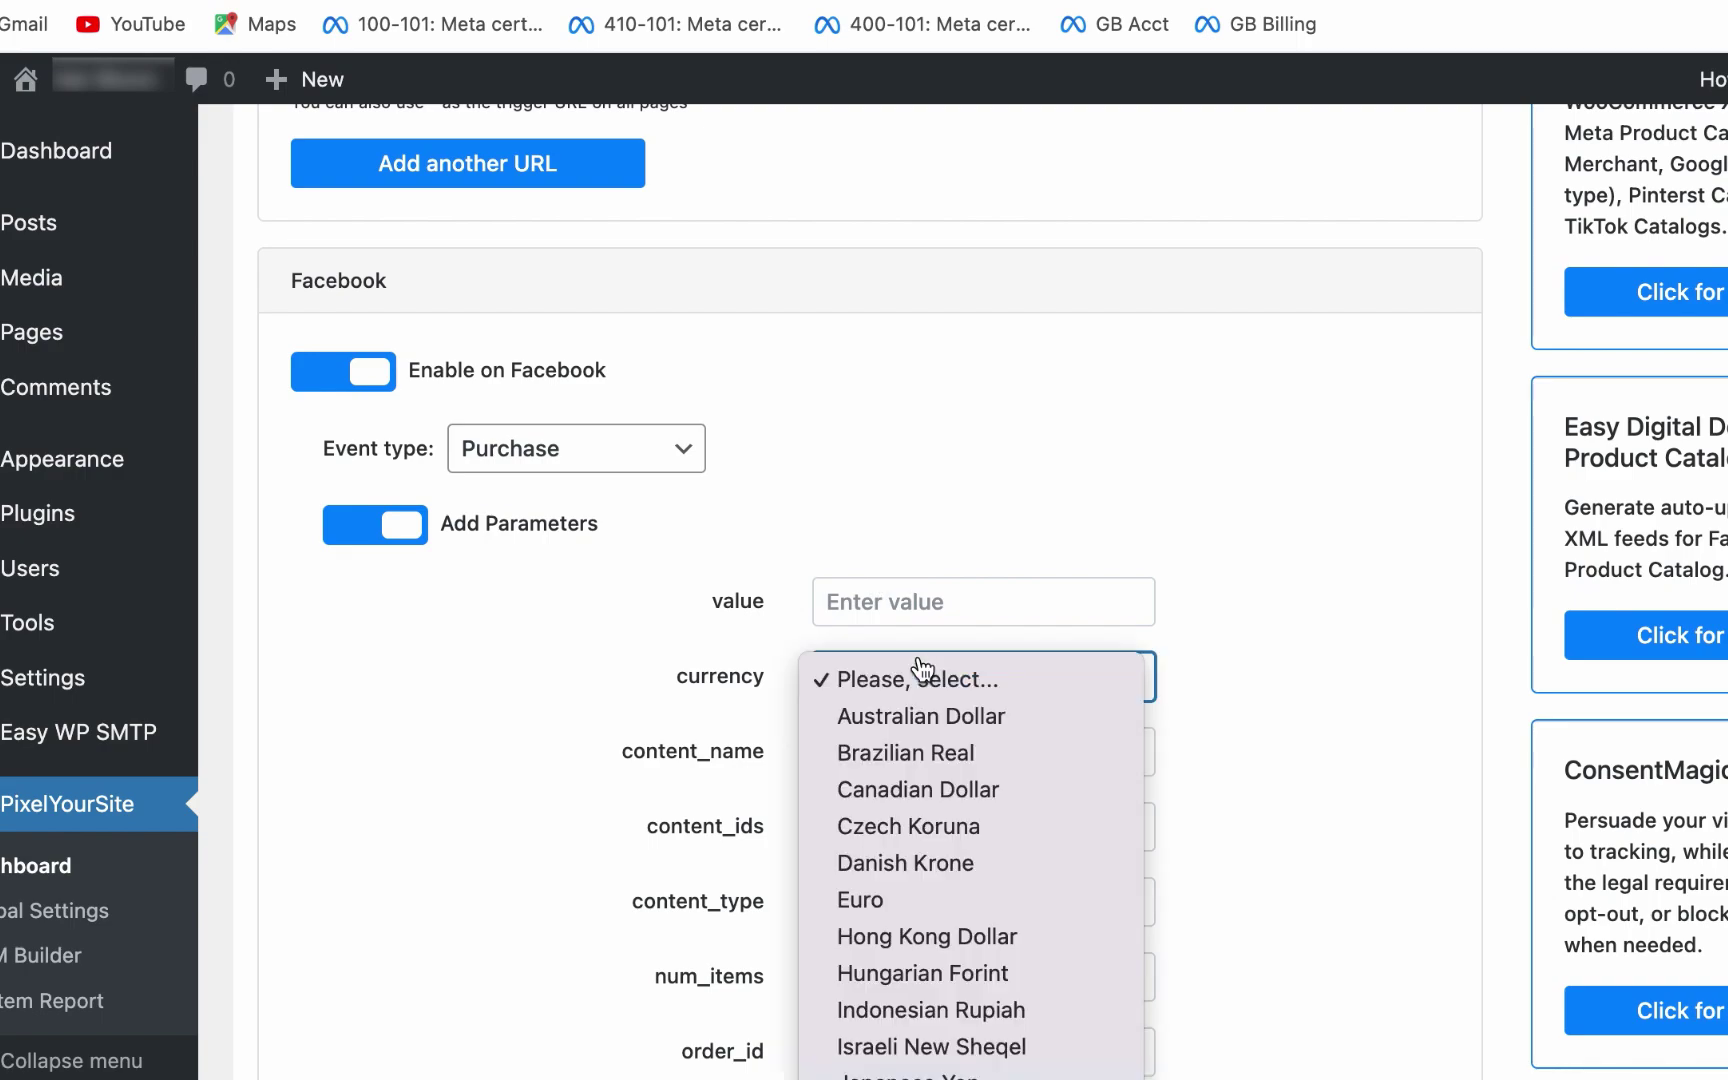
scroll(920, 1060, down, 10)
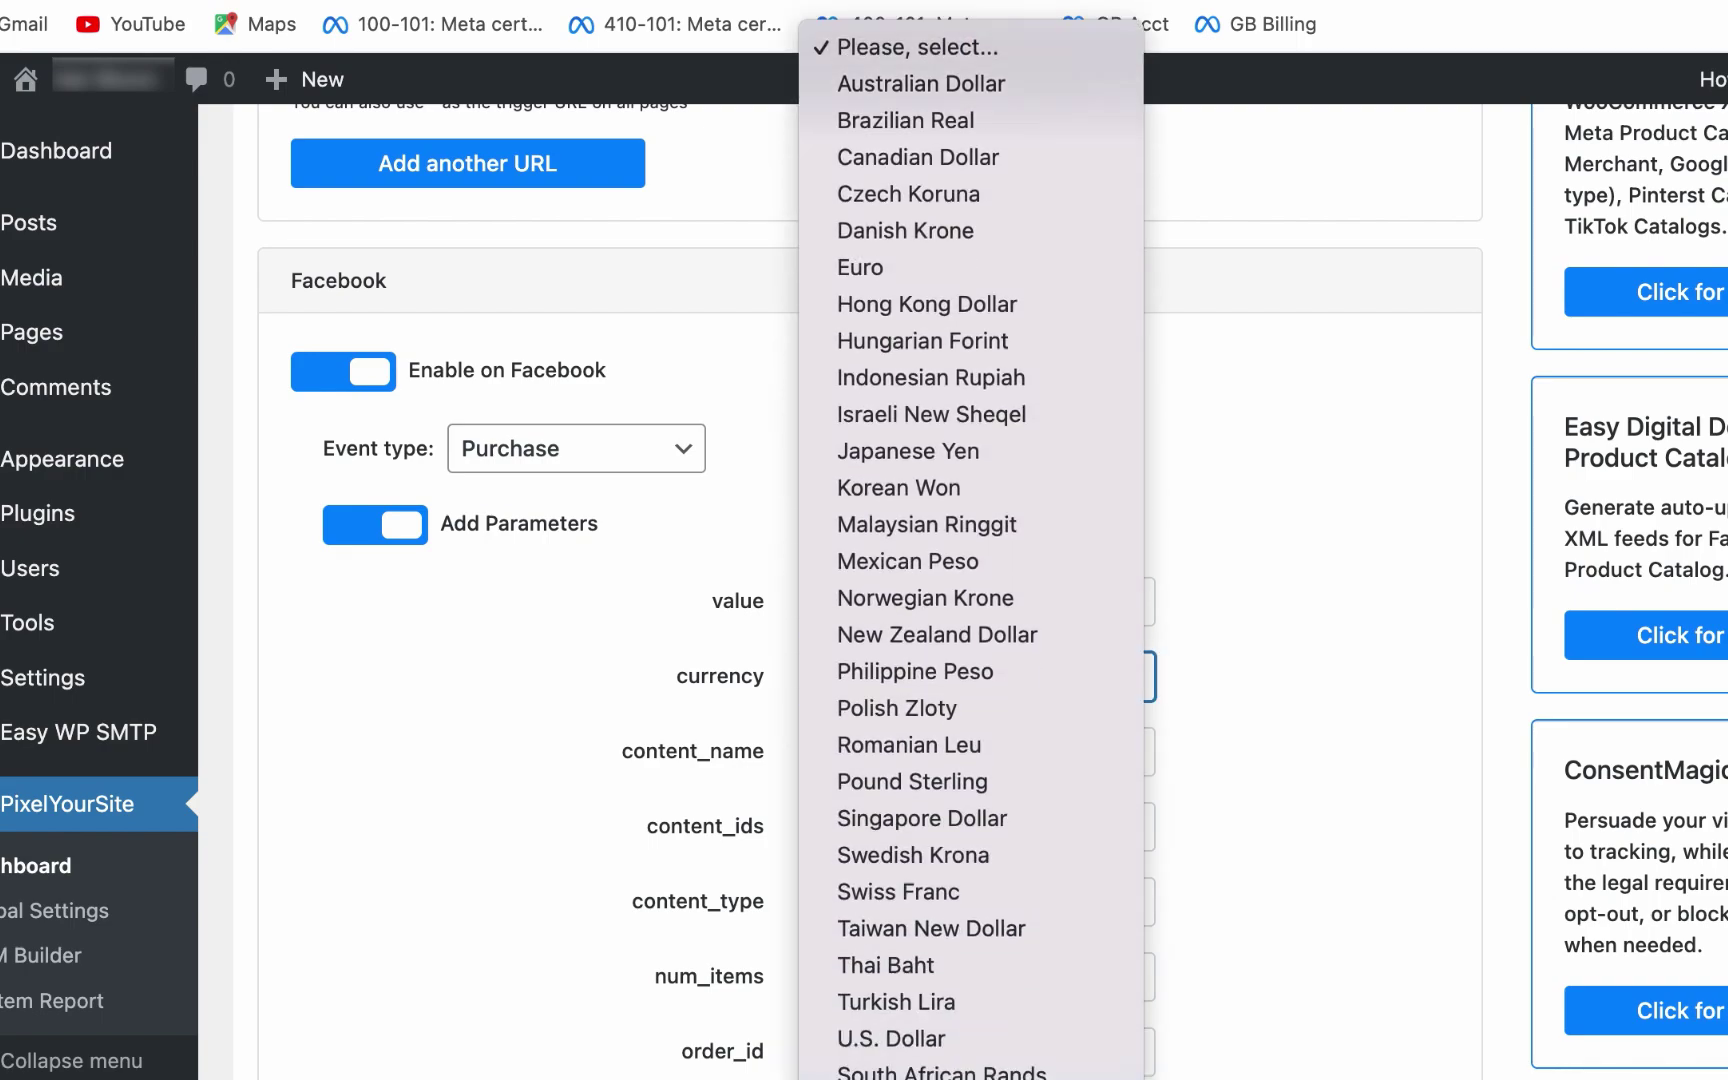
scroll(920, 1040, down, 2)
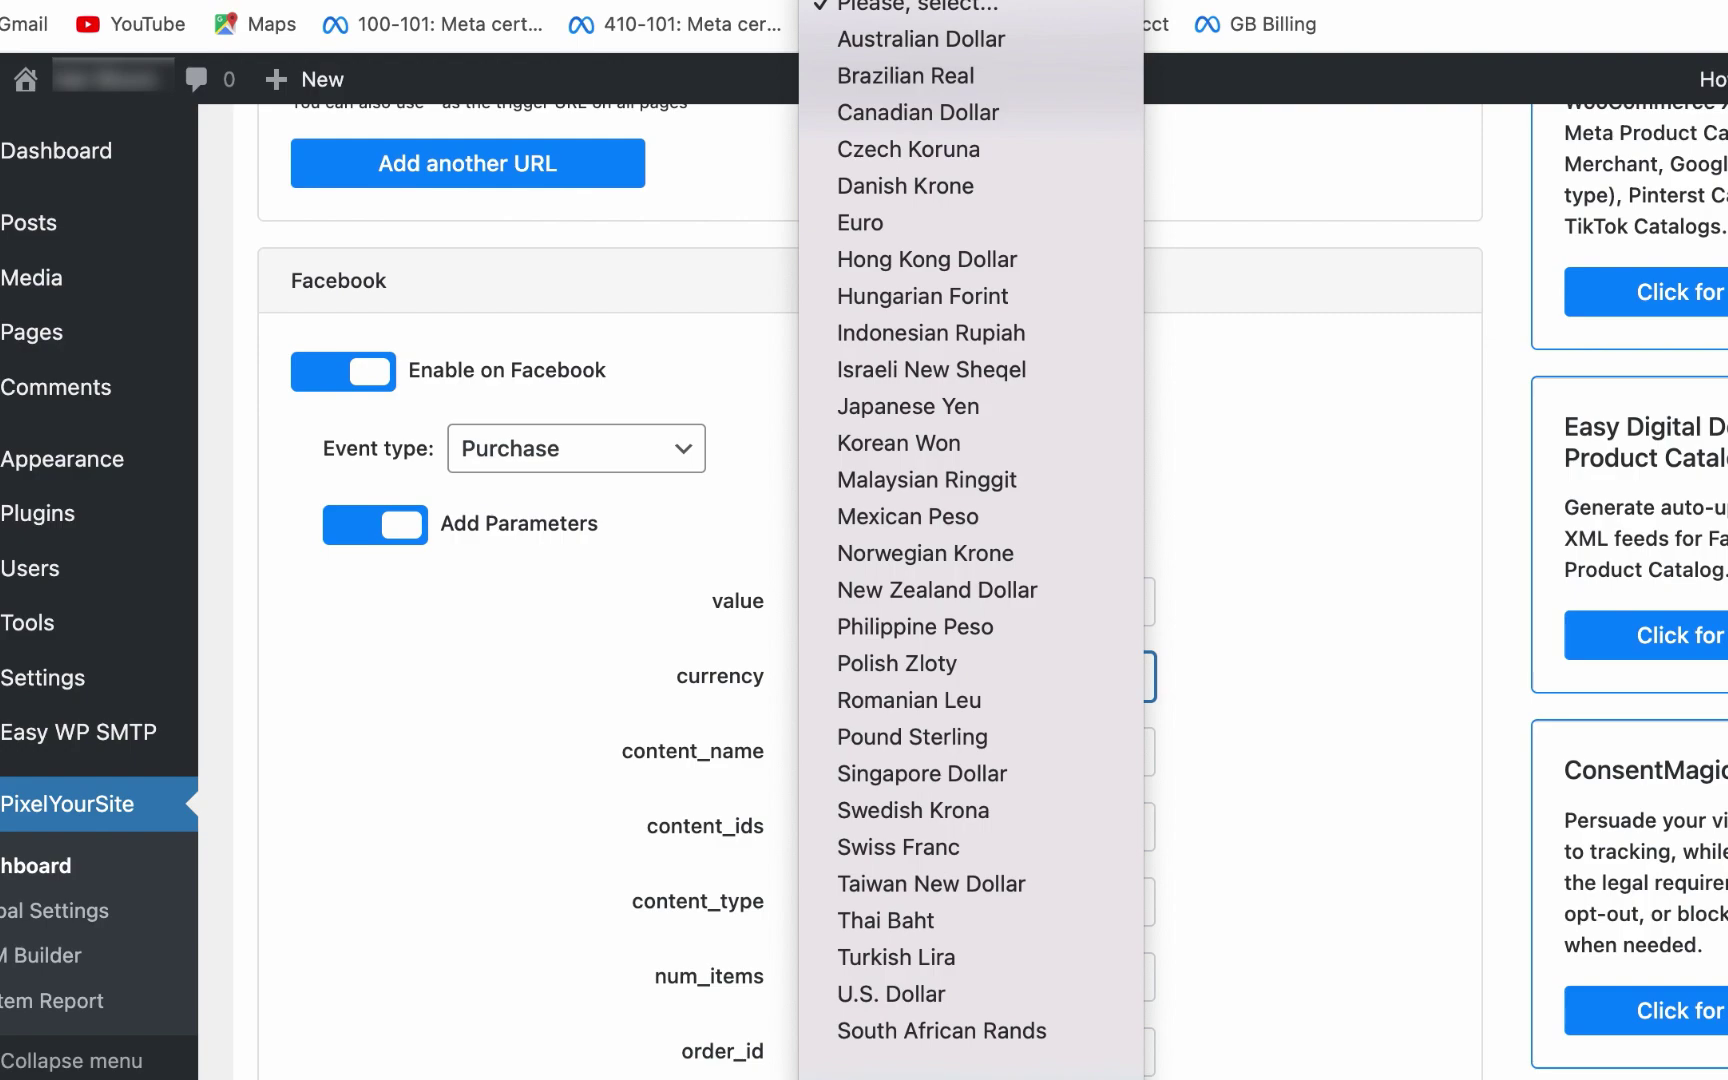
click(920, 1066)
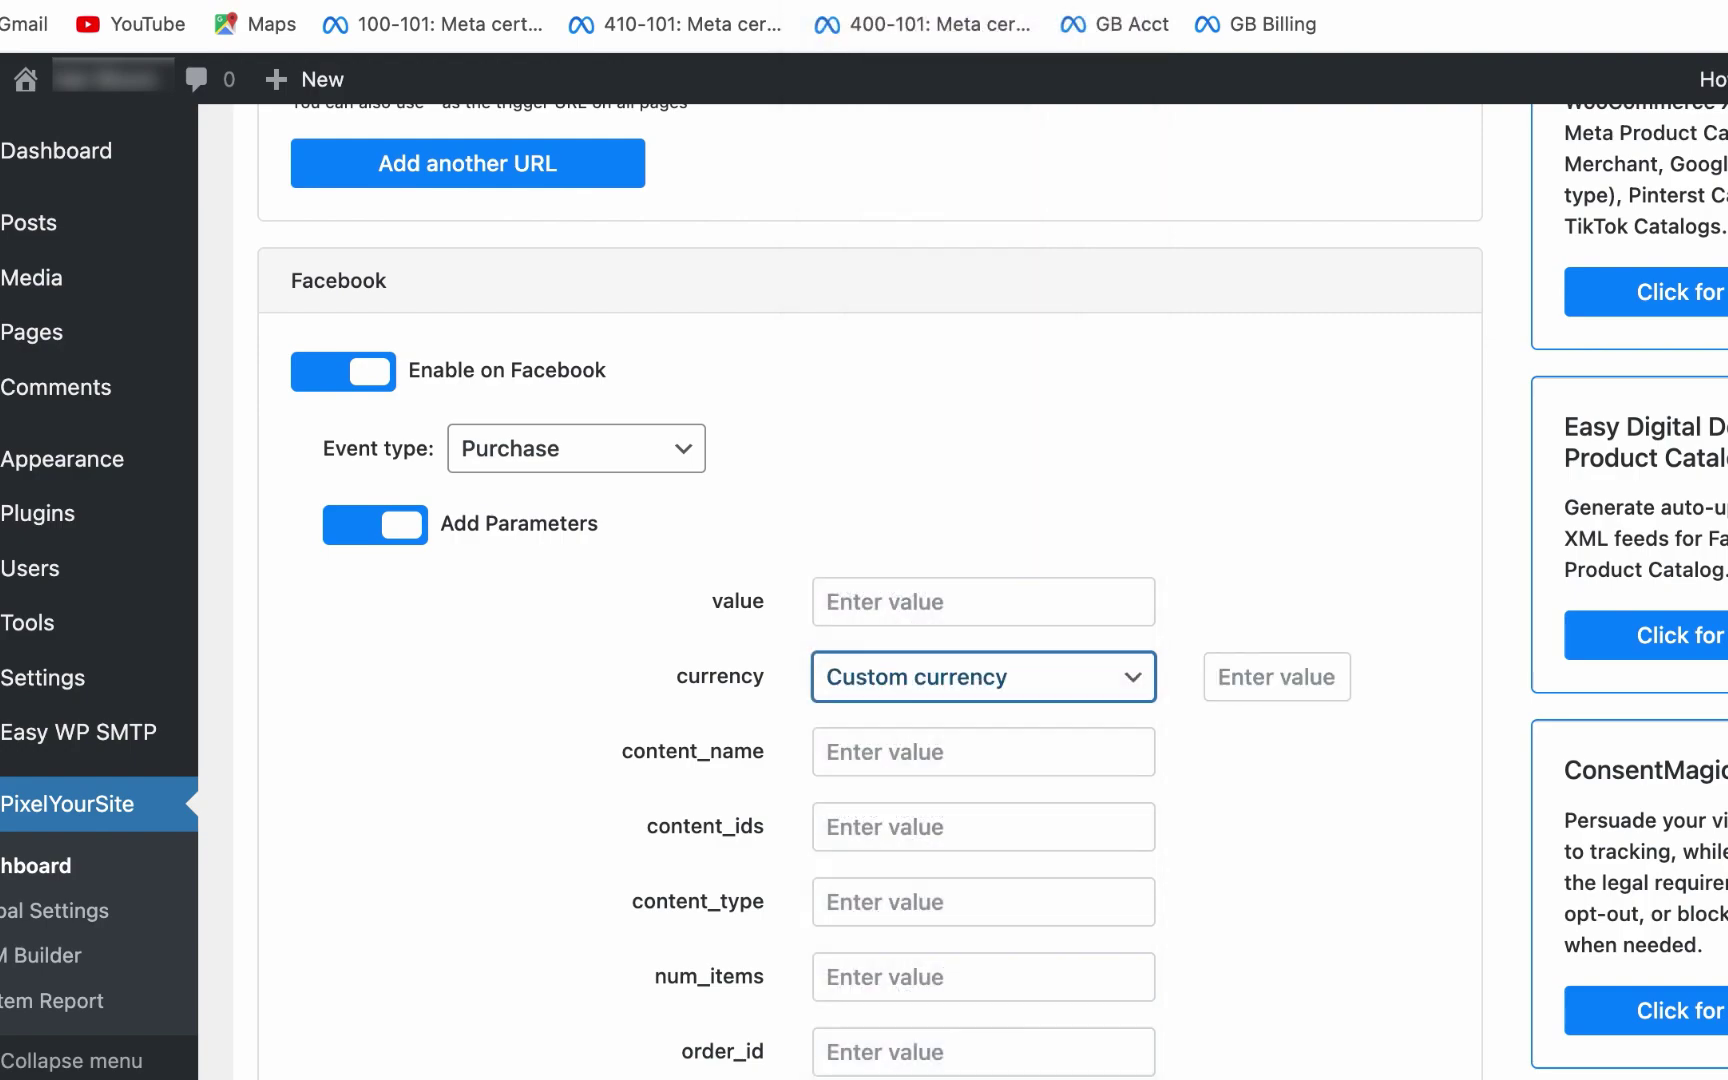
click(1304, 676)
text(NGN)
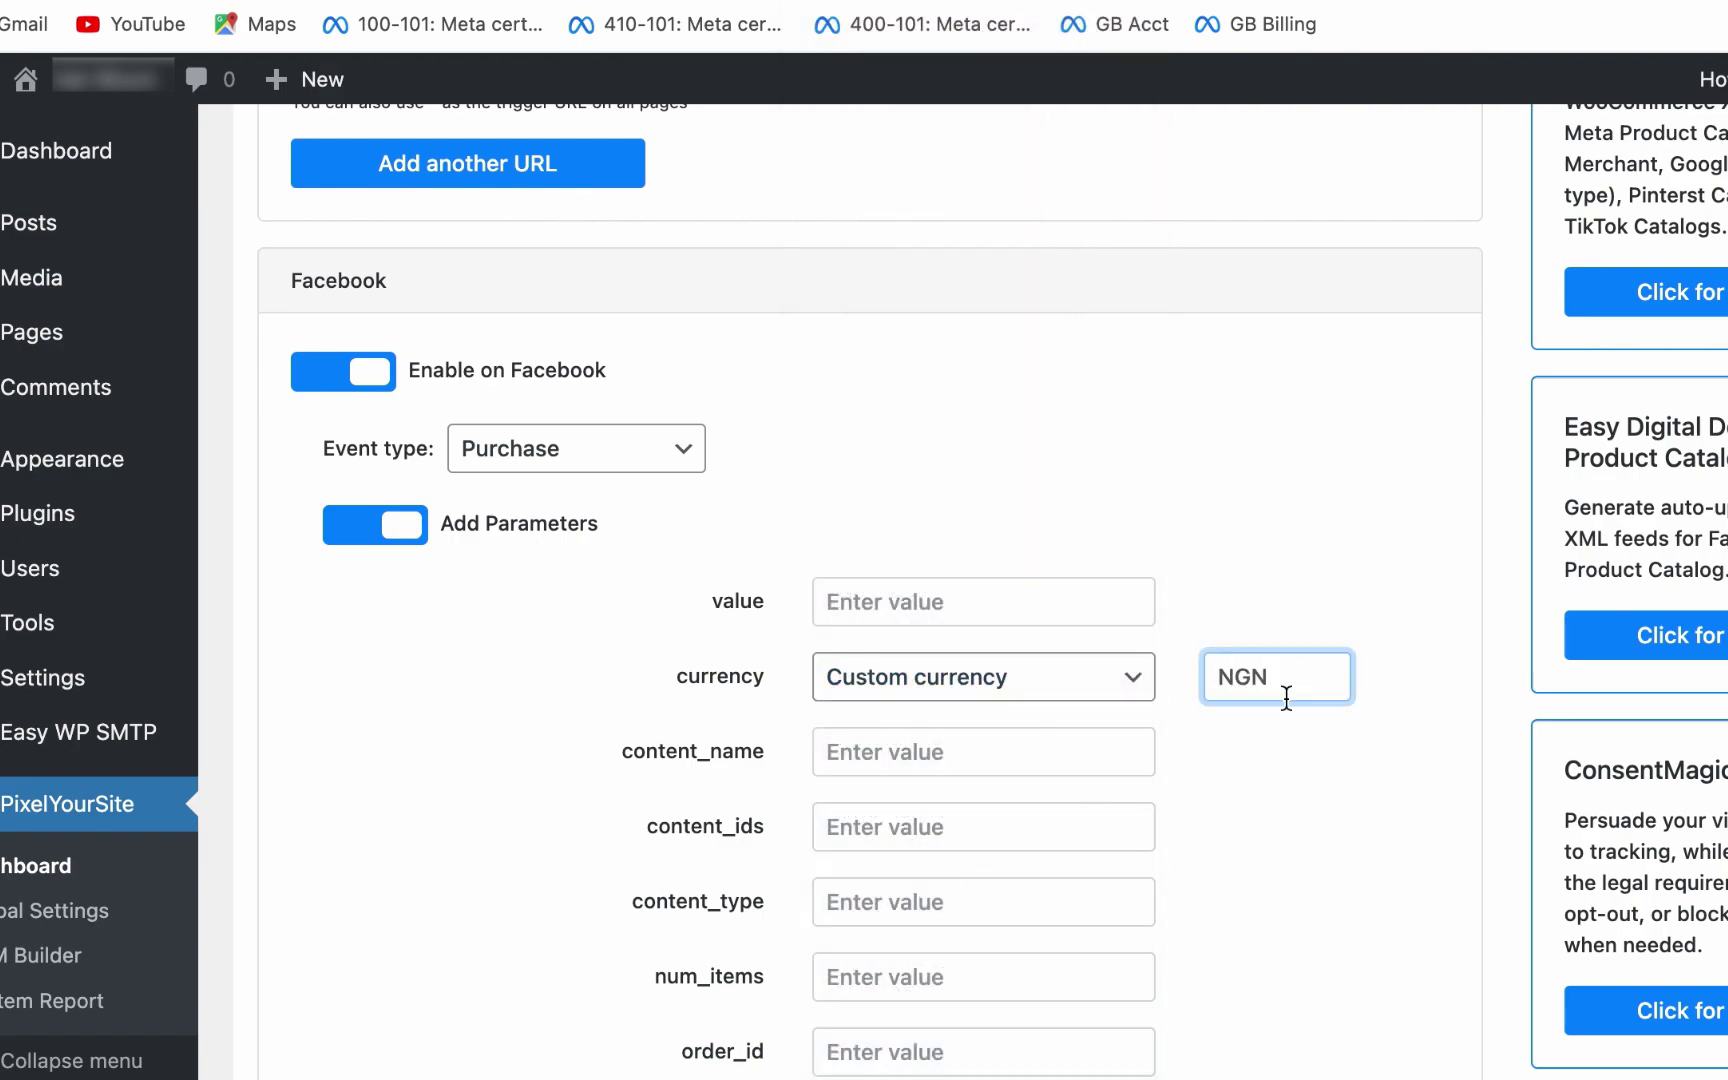
click(1111, 679)
click(951, 587)
- Enter a purchase value of 50 and save the event
click(923, 600)
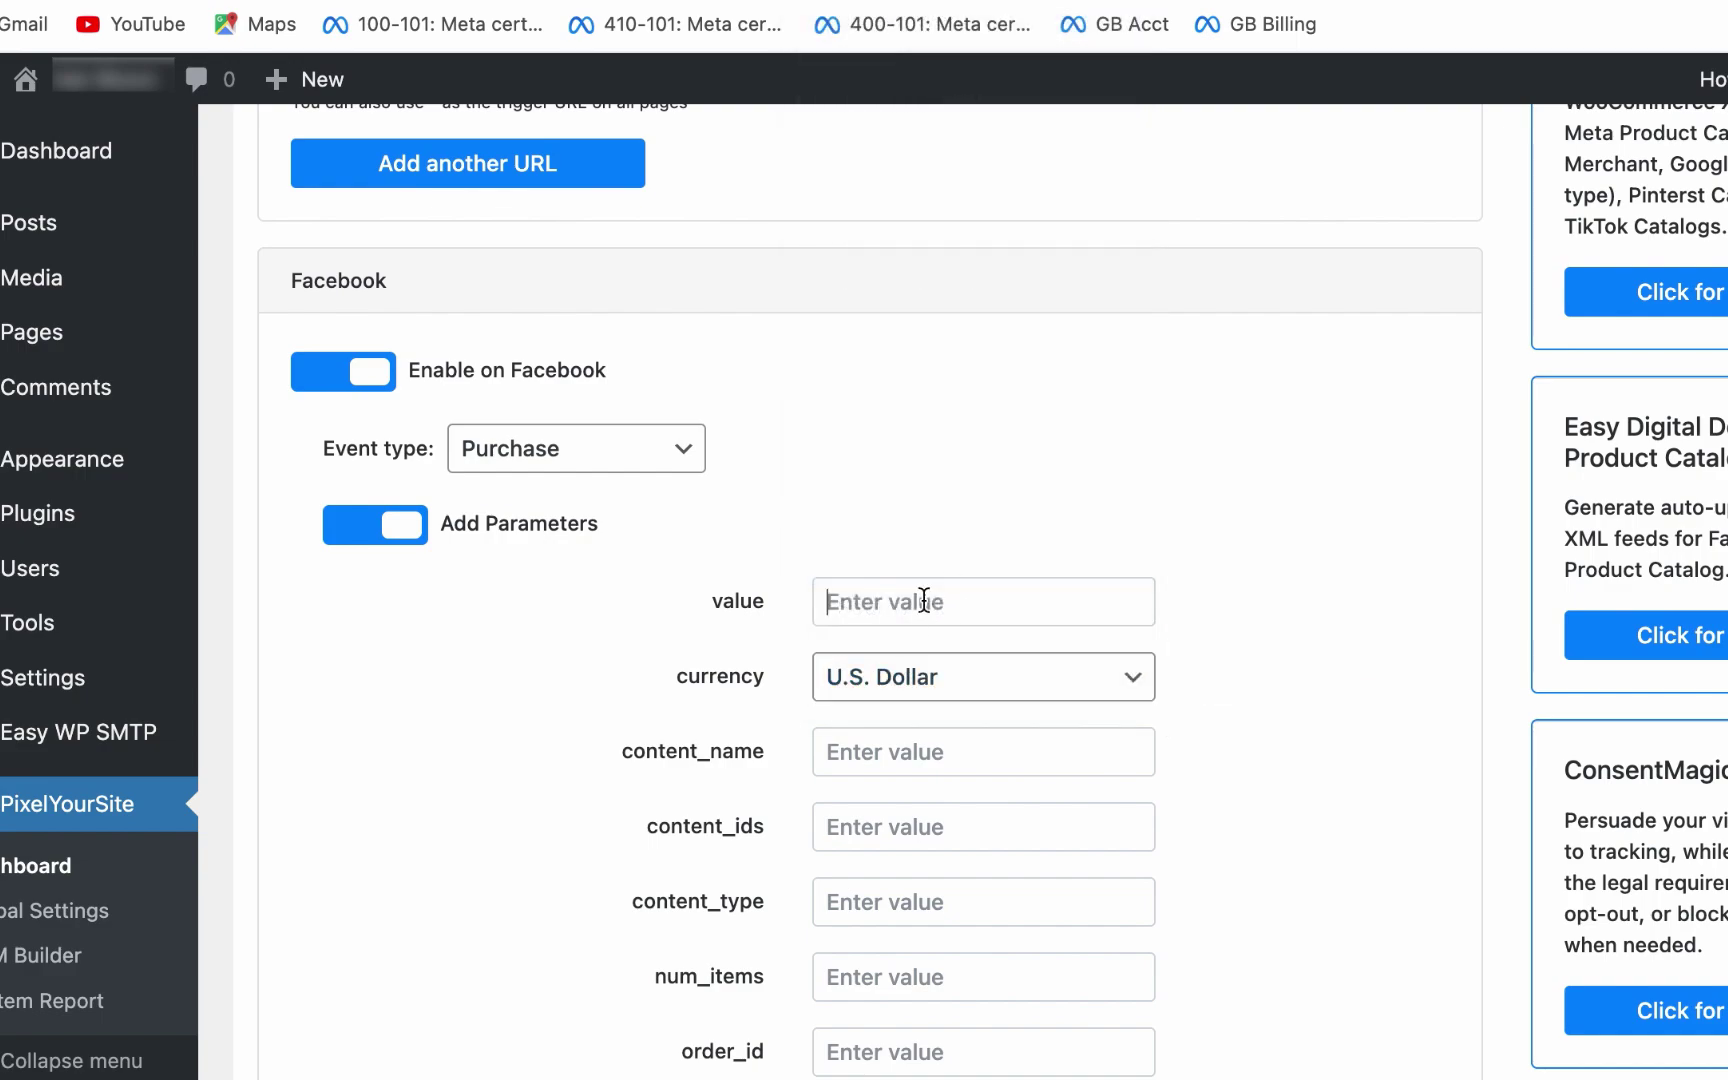
text(50)
click(1280, 640)
scroll(1280, 640, up, 1)
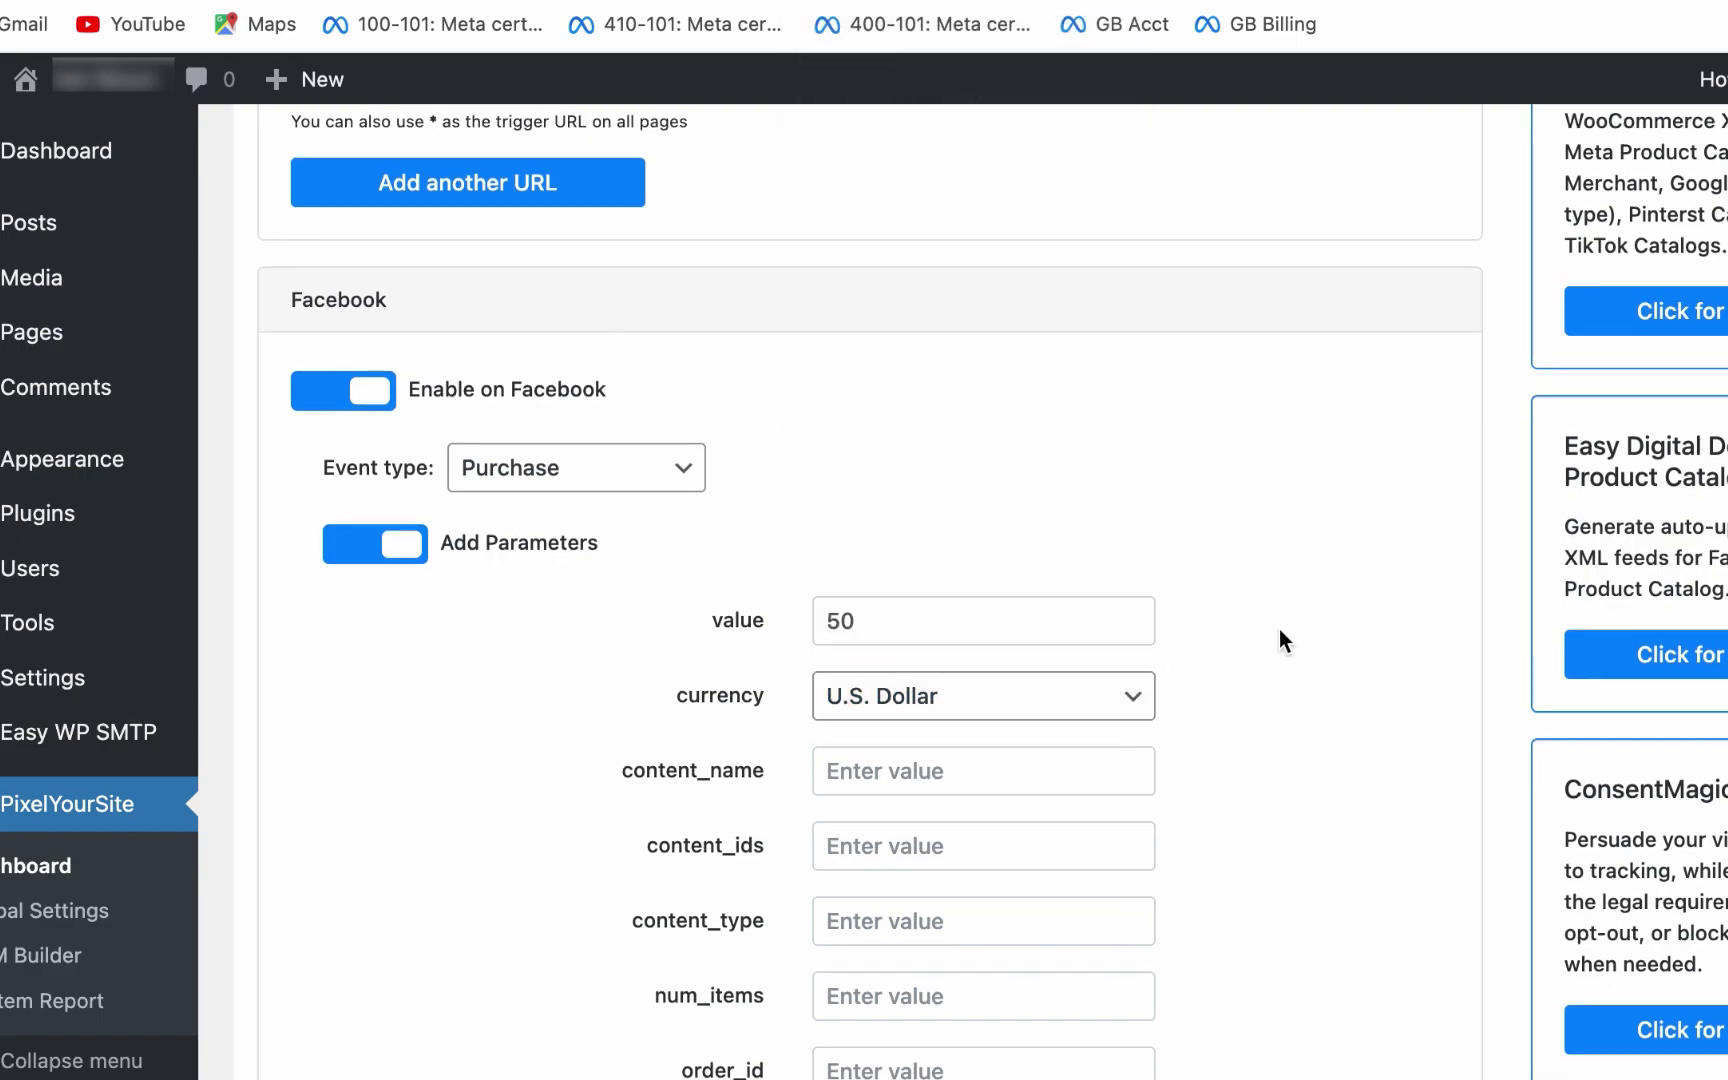
scroll(1311, 575, down, 4)
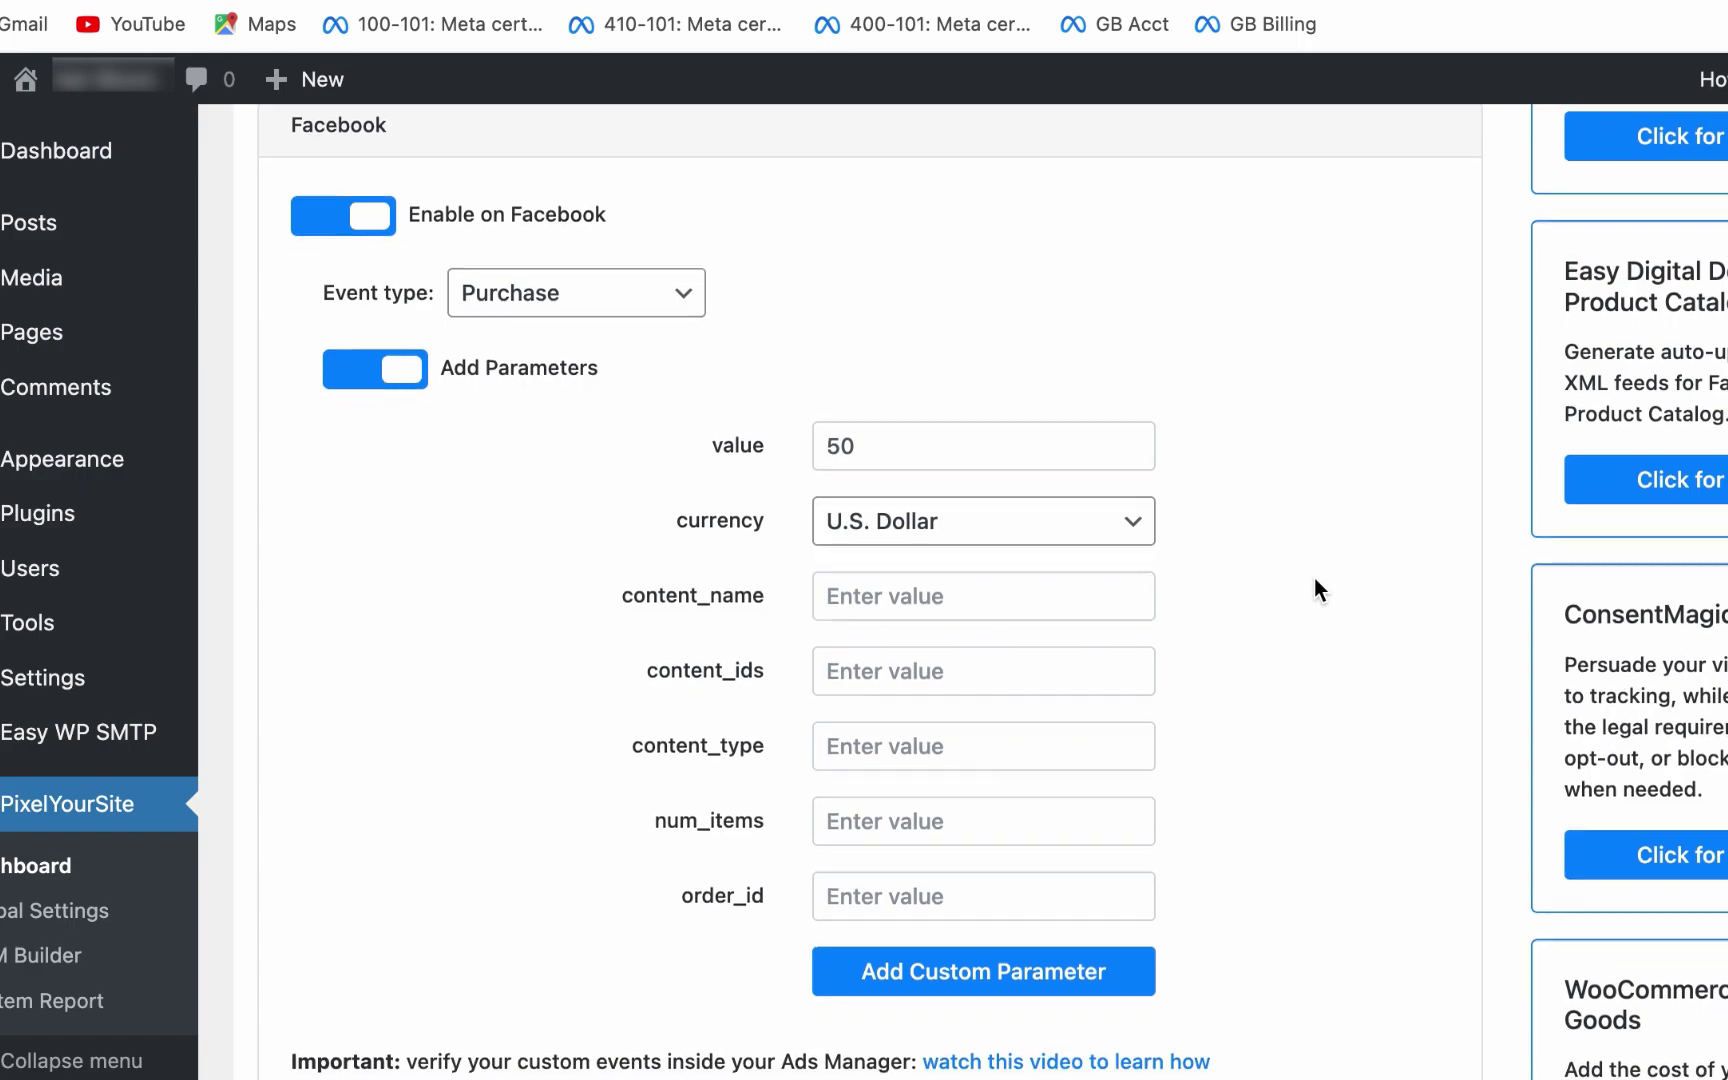
scroll(1316, 588, down, 1)
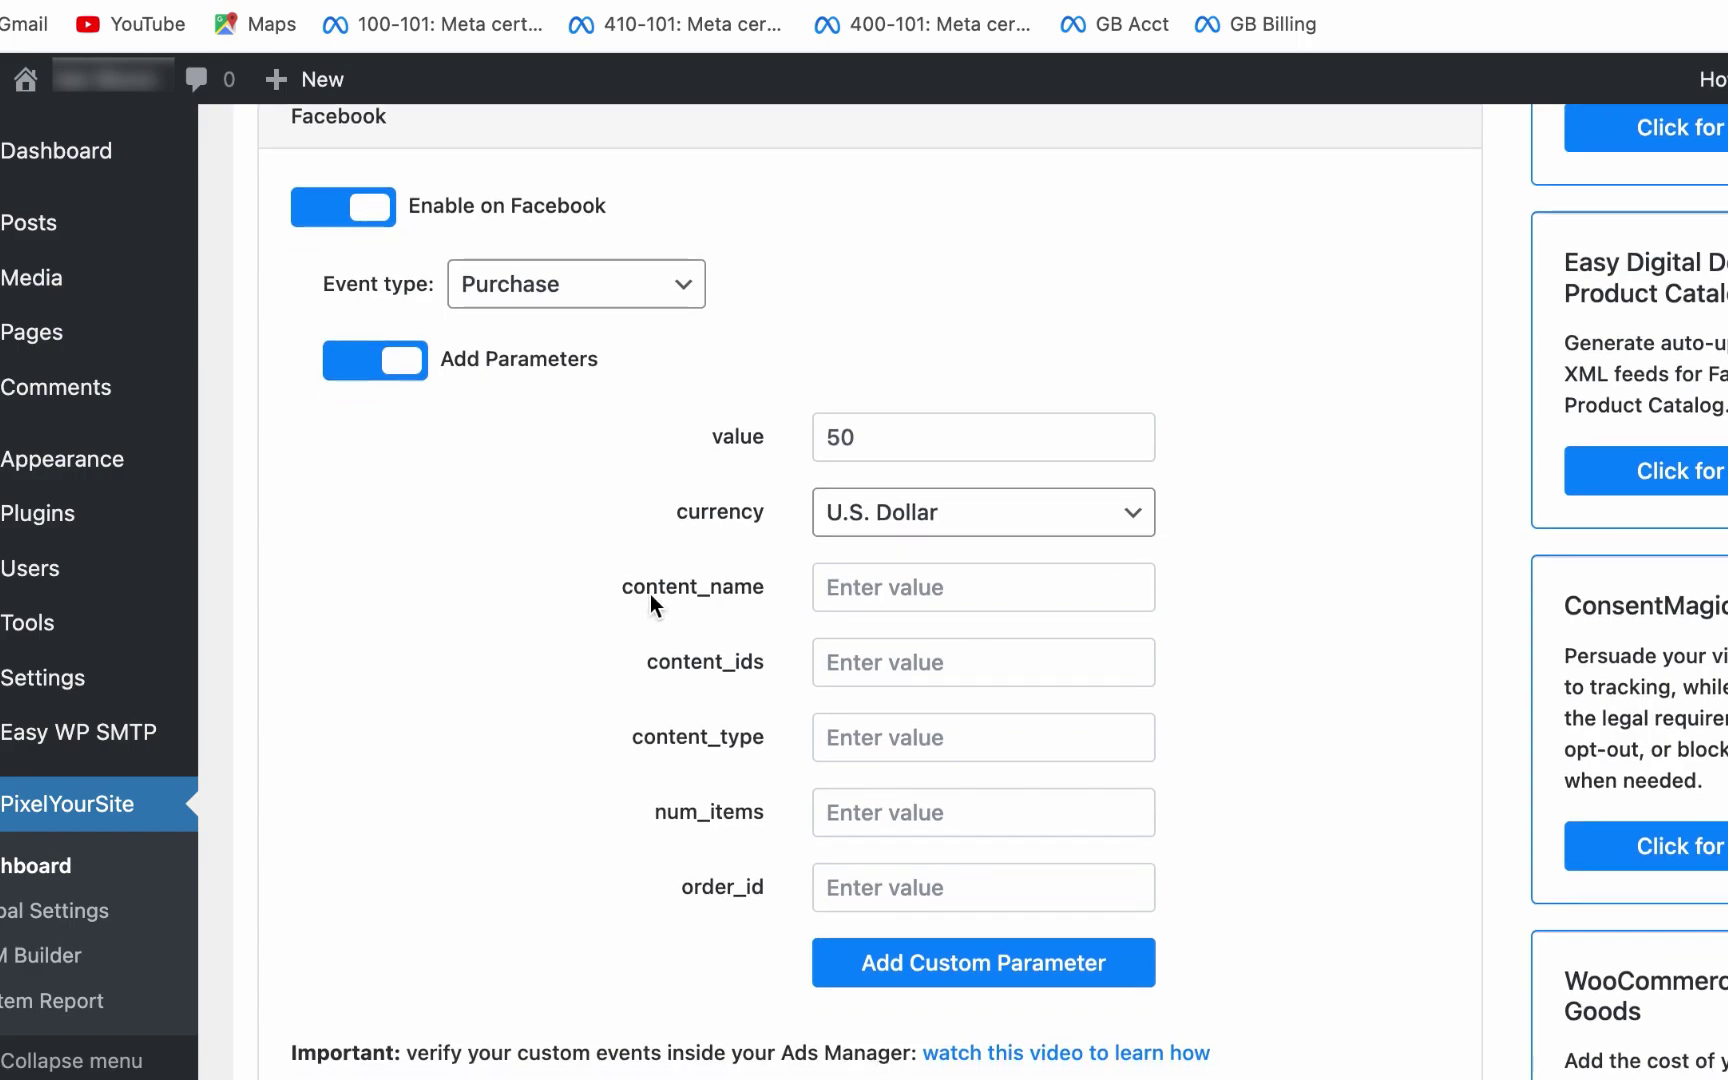
scroll(1183, 893, down, 5)
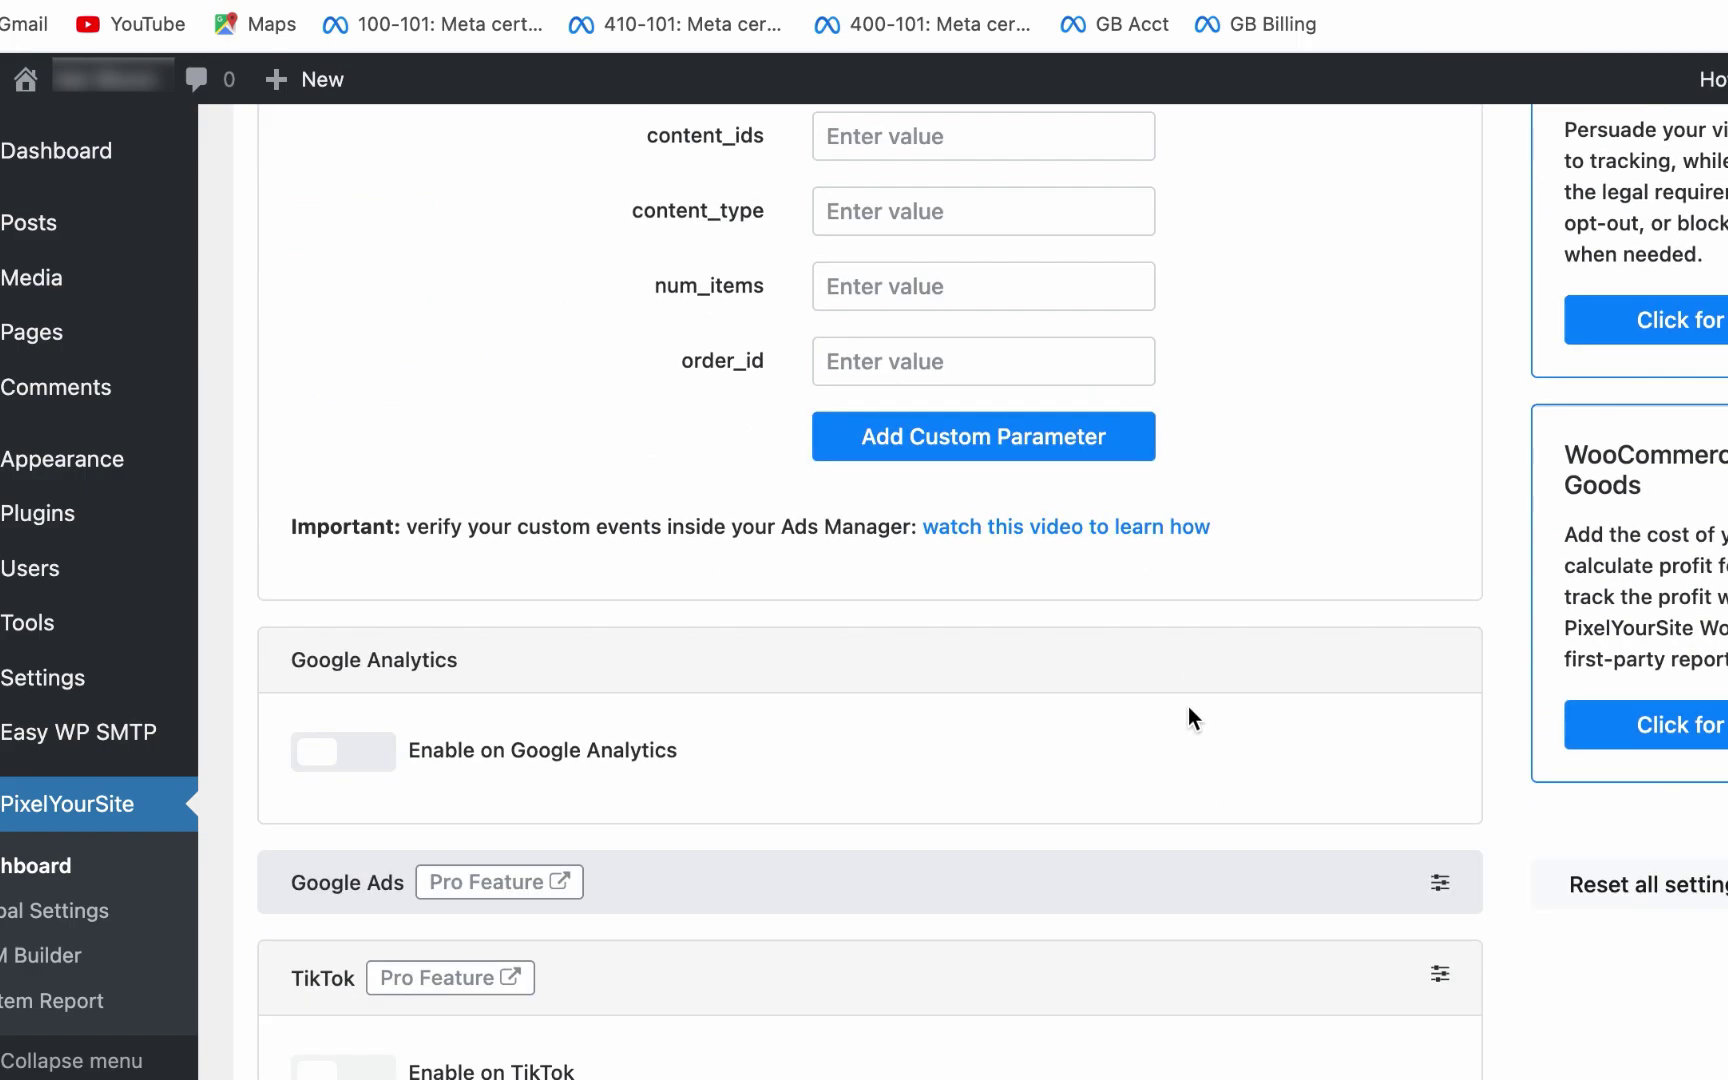
scroll(1188, 708, down, 15)
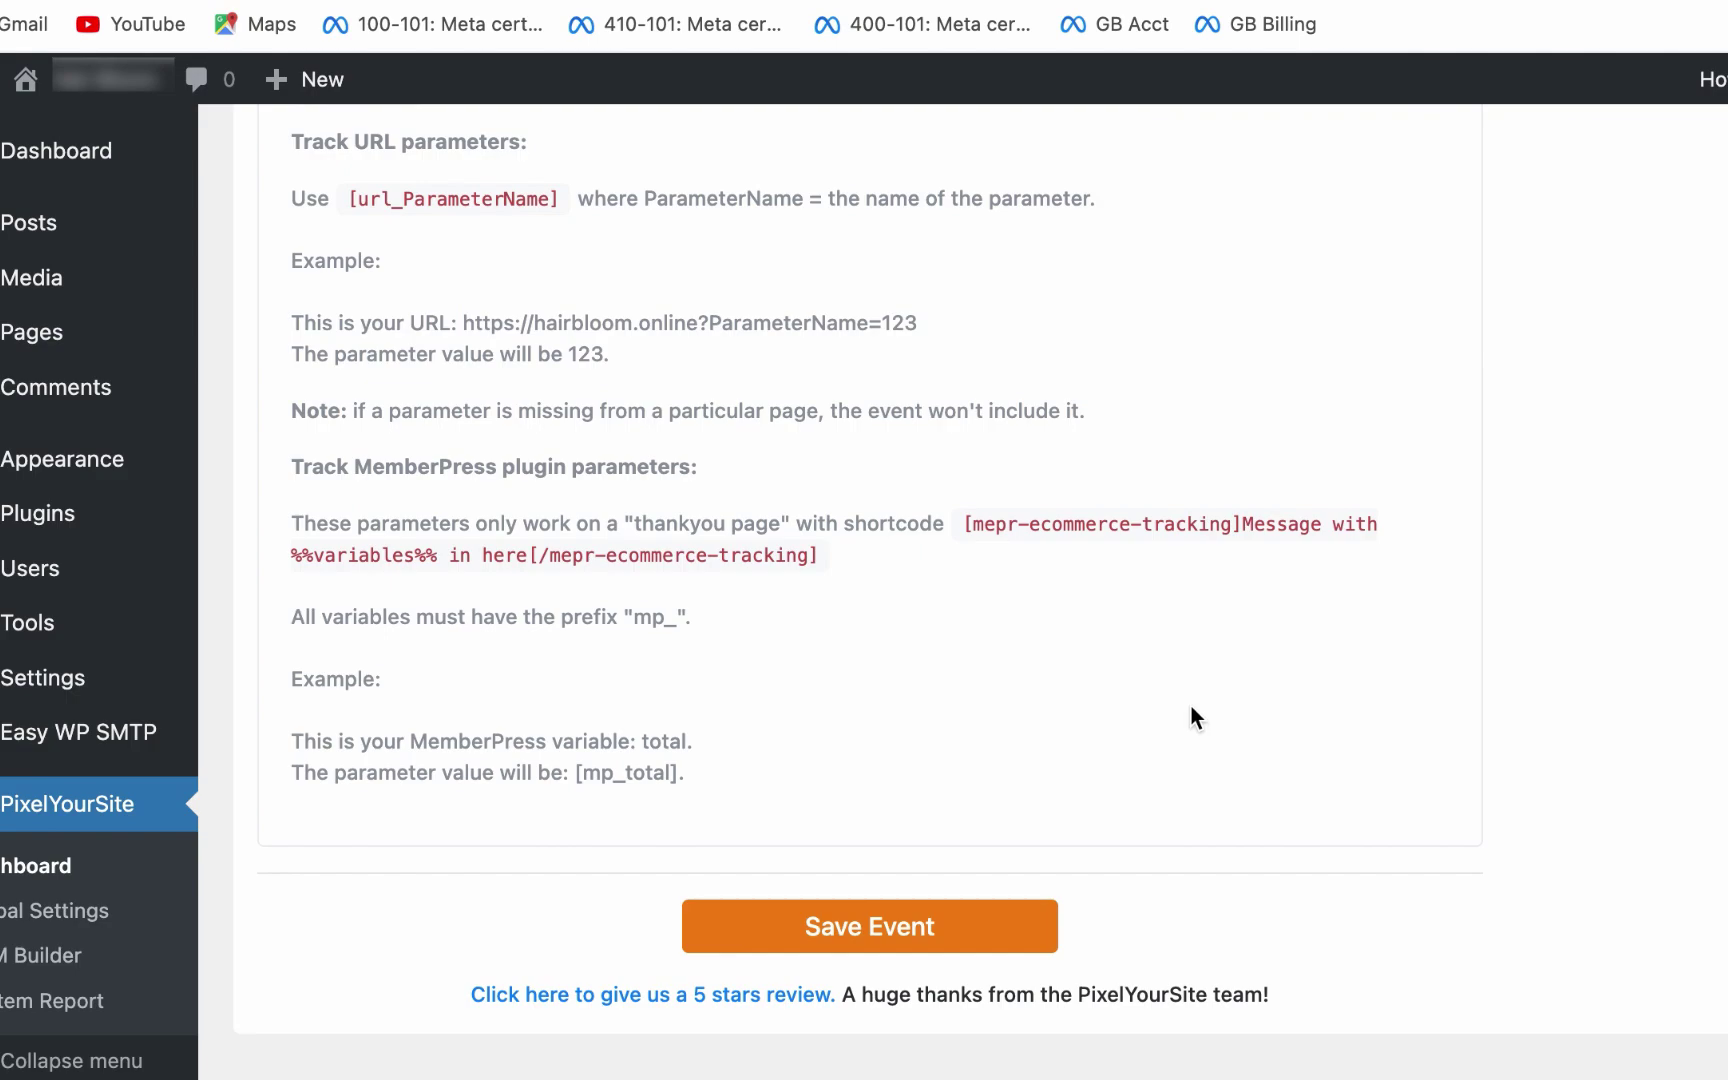
click(896, 919)
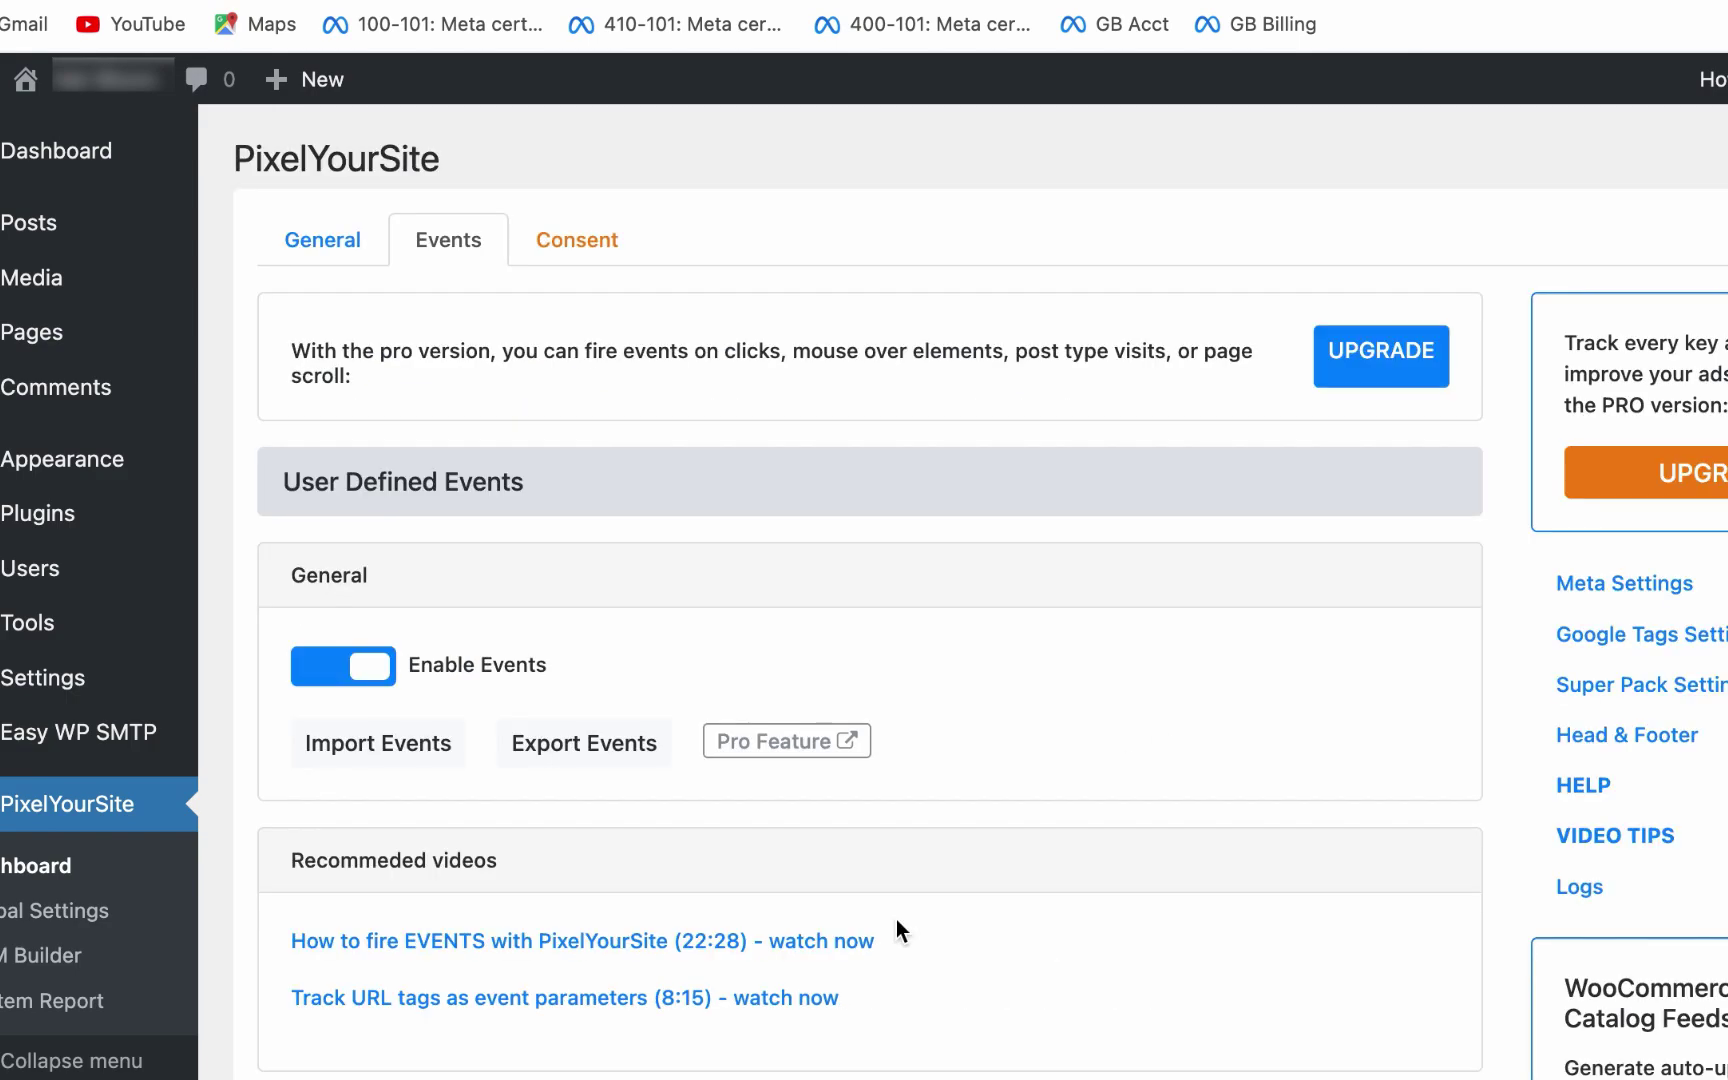
- Duplicate the Thank U event and switch off the duplicated copy
scroll(973, 905, down, 10)
scroll(973, 907, up, 5)
scroll(973, 907, down, 5)
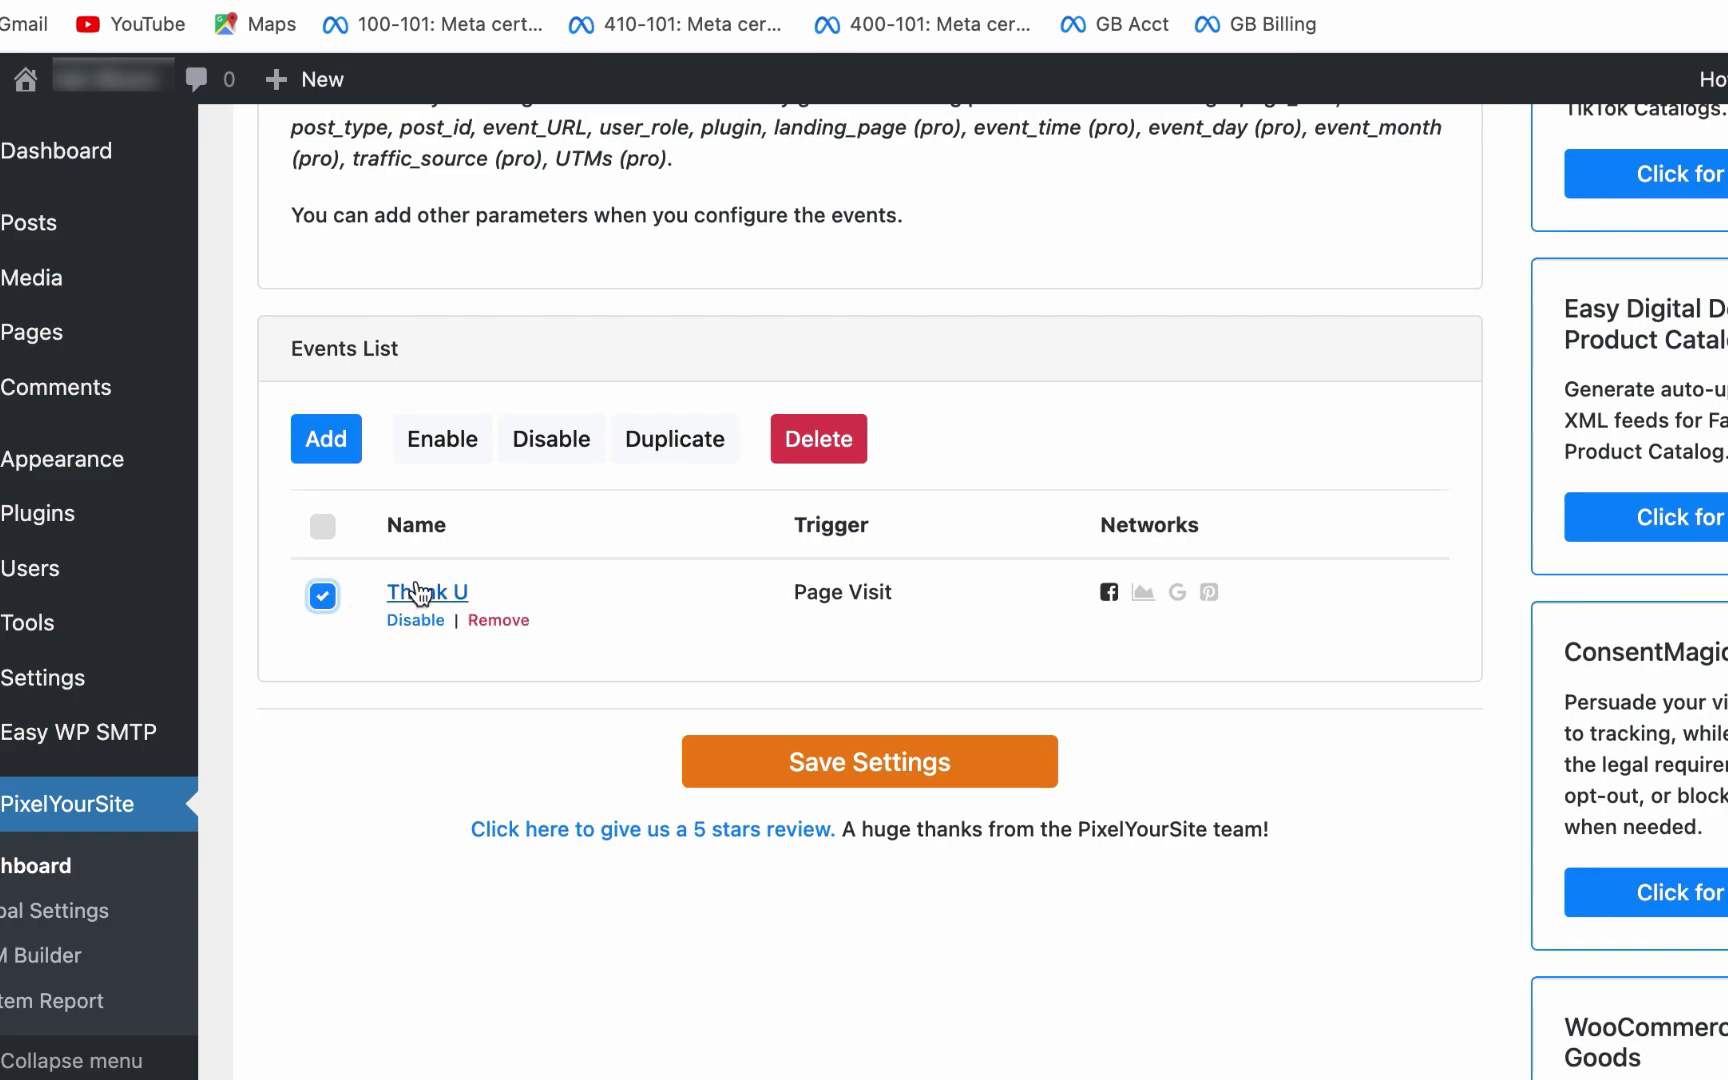
click(666, 440)
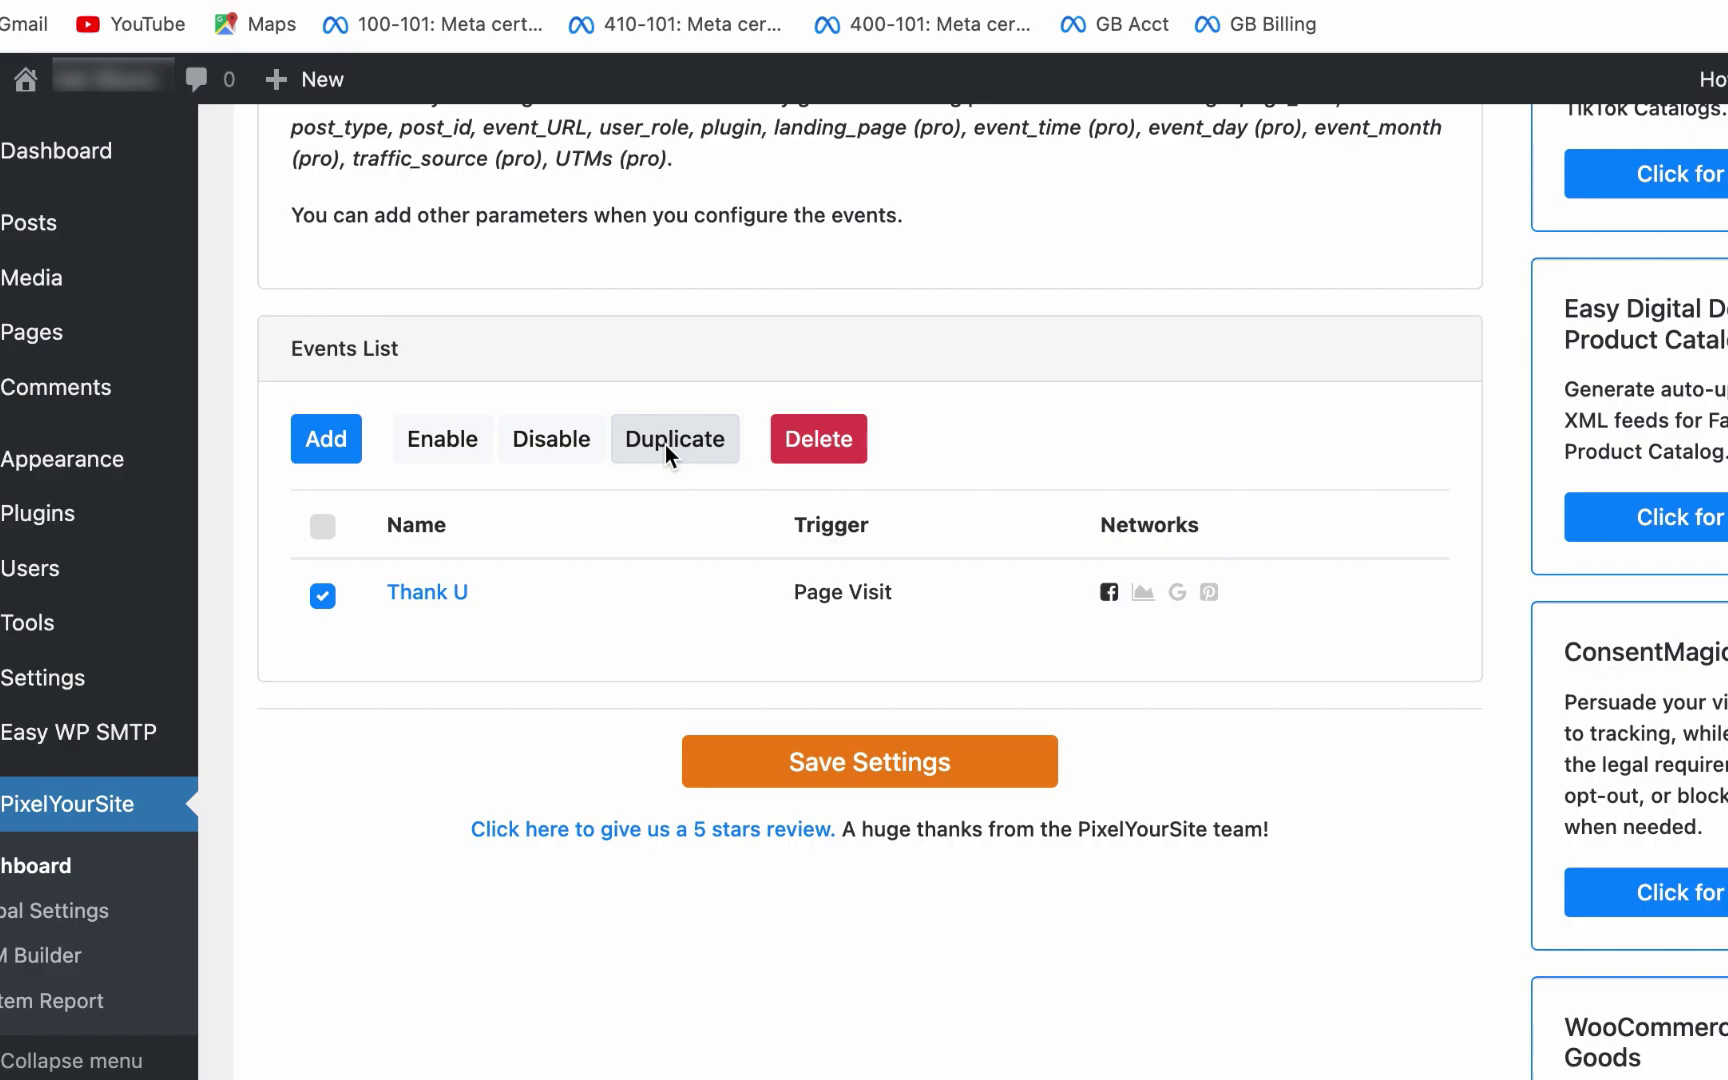
scroll(760, 470, down, 5)
scroll(790, 485, down, 5)
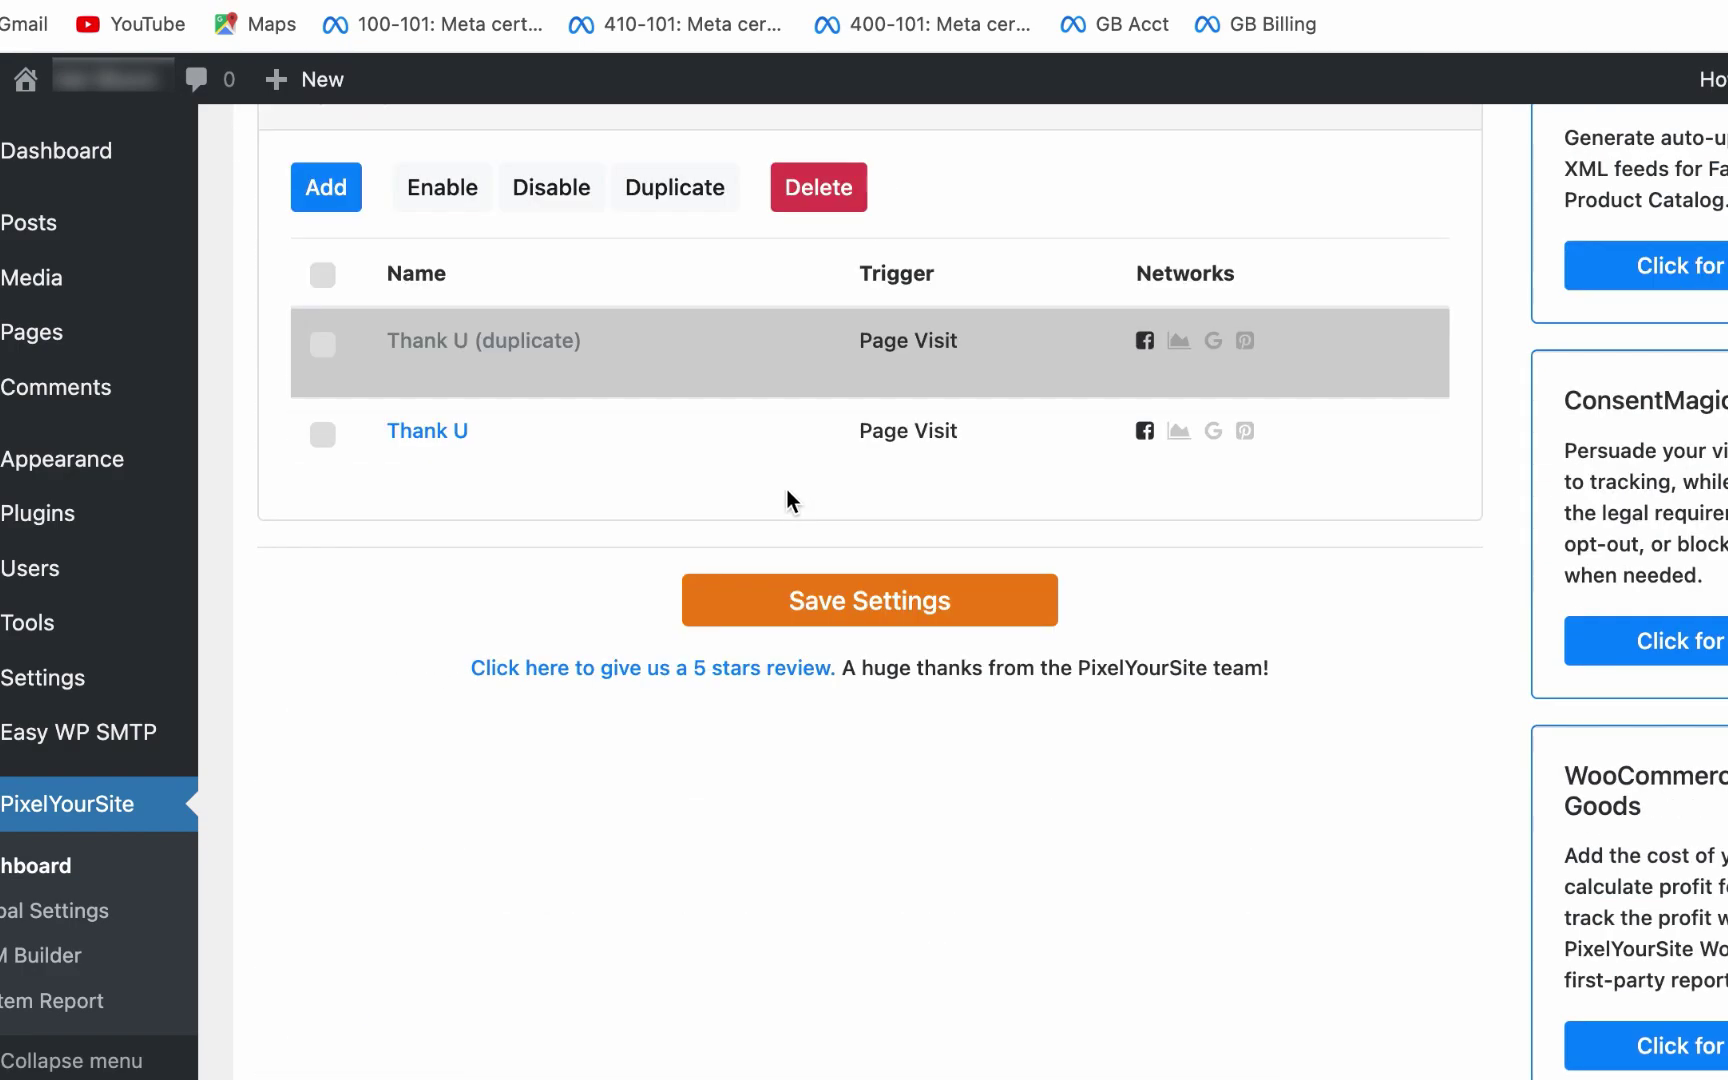
click(415, 377)
scroll(420, 378, down, 5)
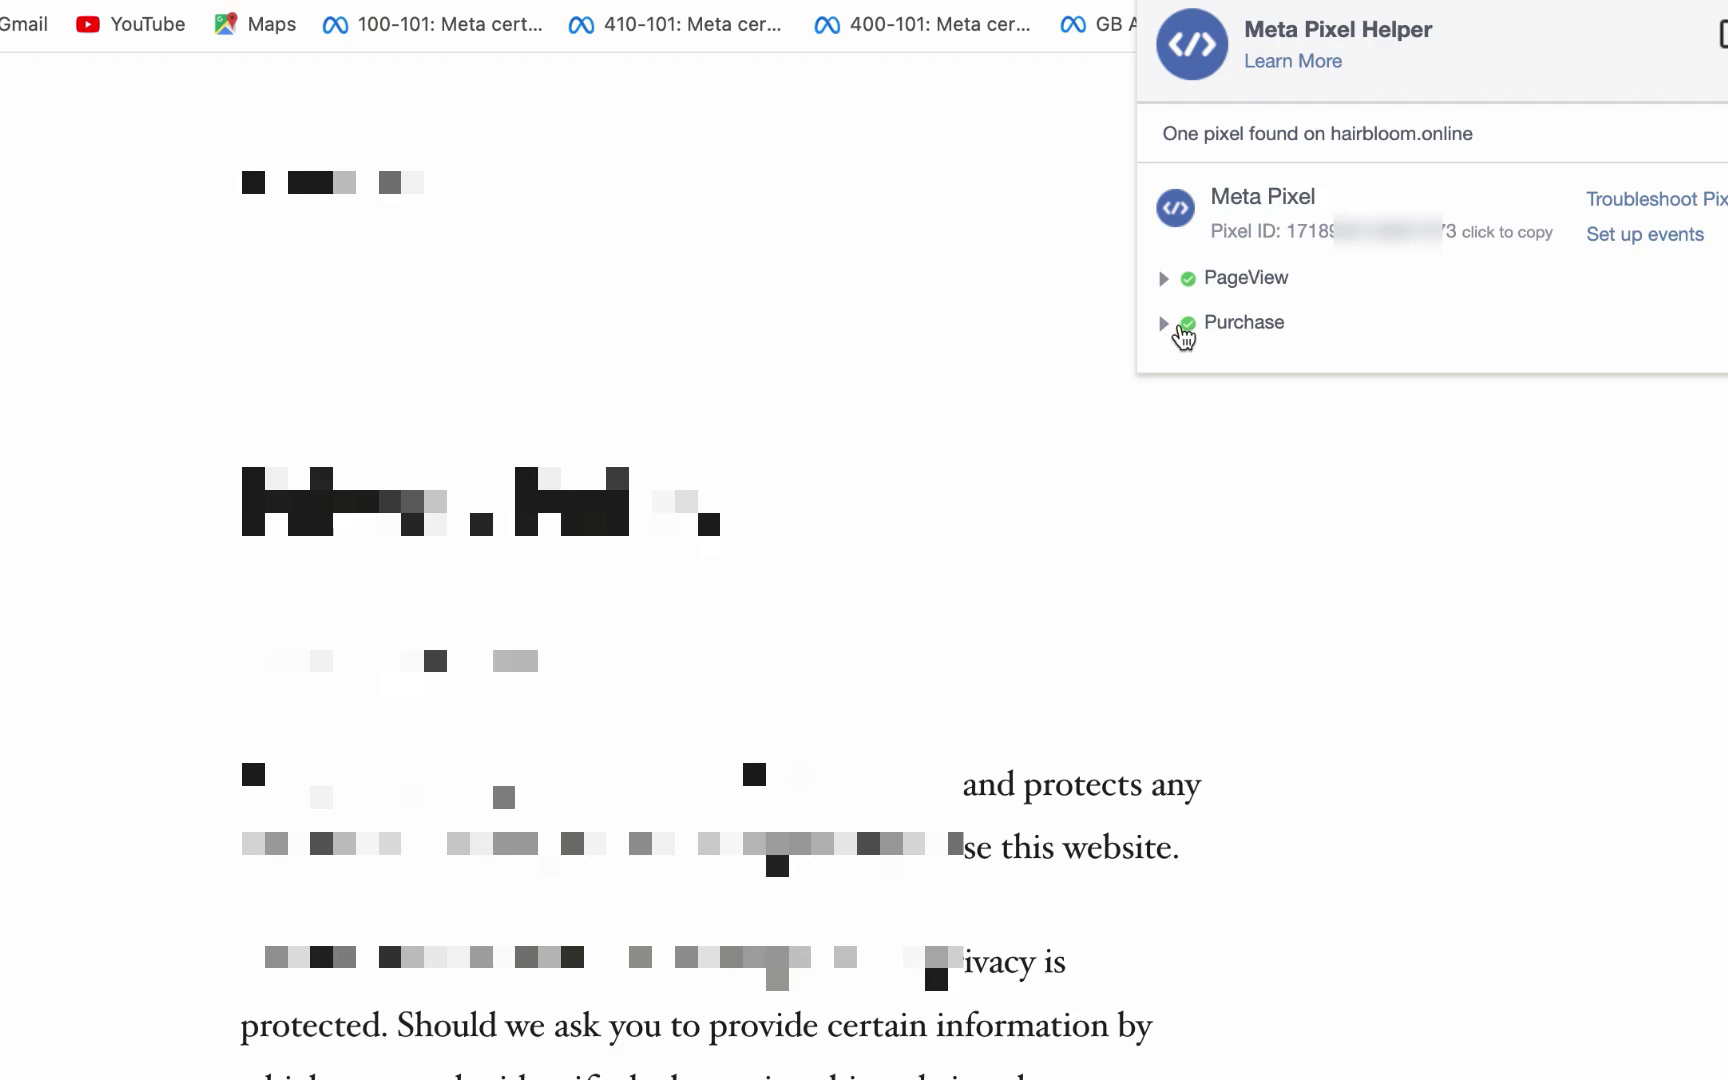
- Expand Purchase in Meta Pixel Helper, confirm currency USD and value 50, then close it
click(1333, 340)
drag(1172, 405, 1315, 399)
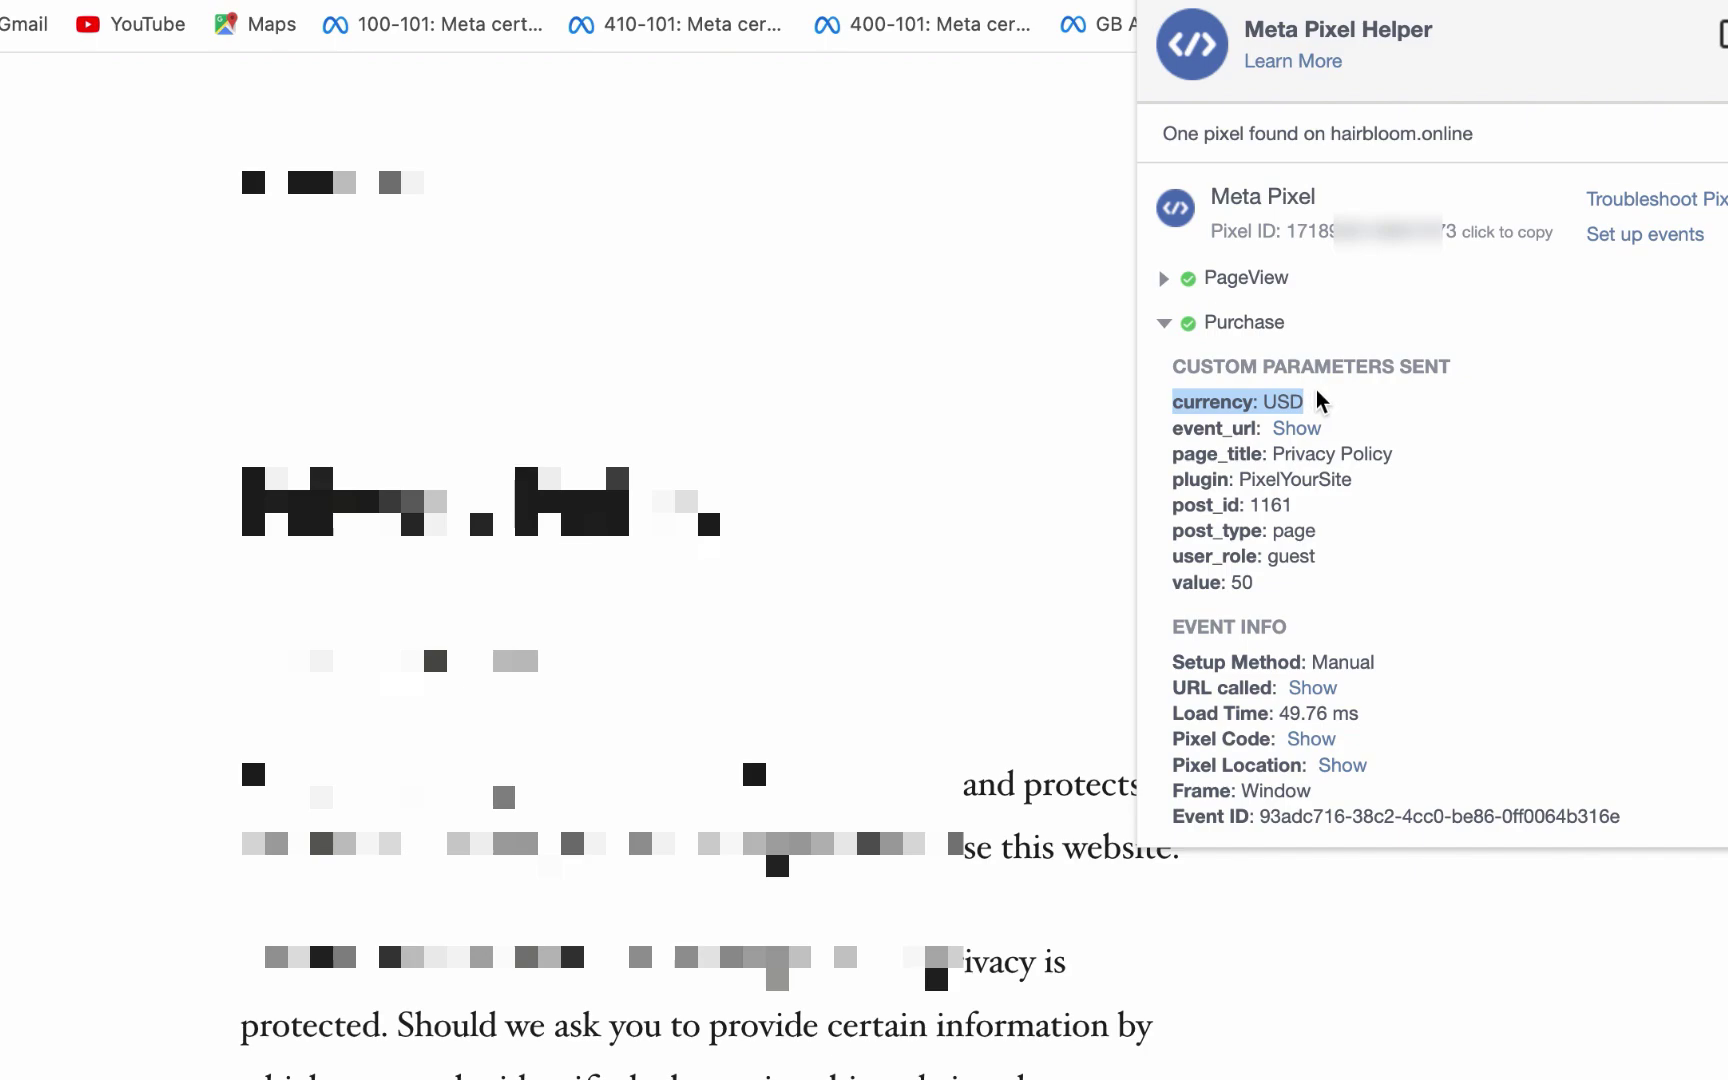
drag(1168, 586, 1282, 598)
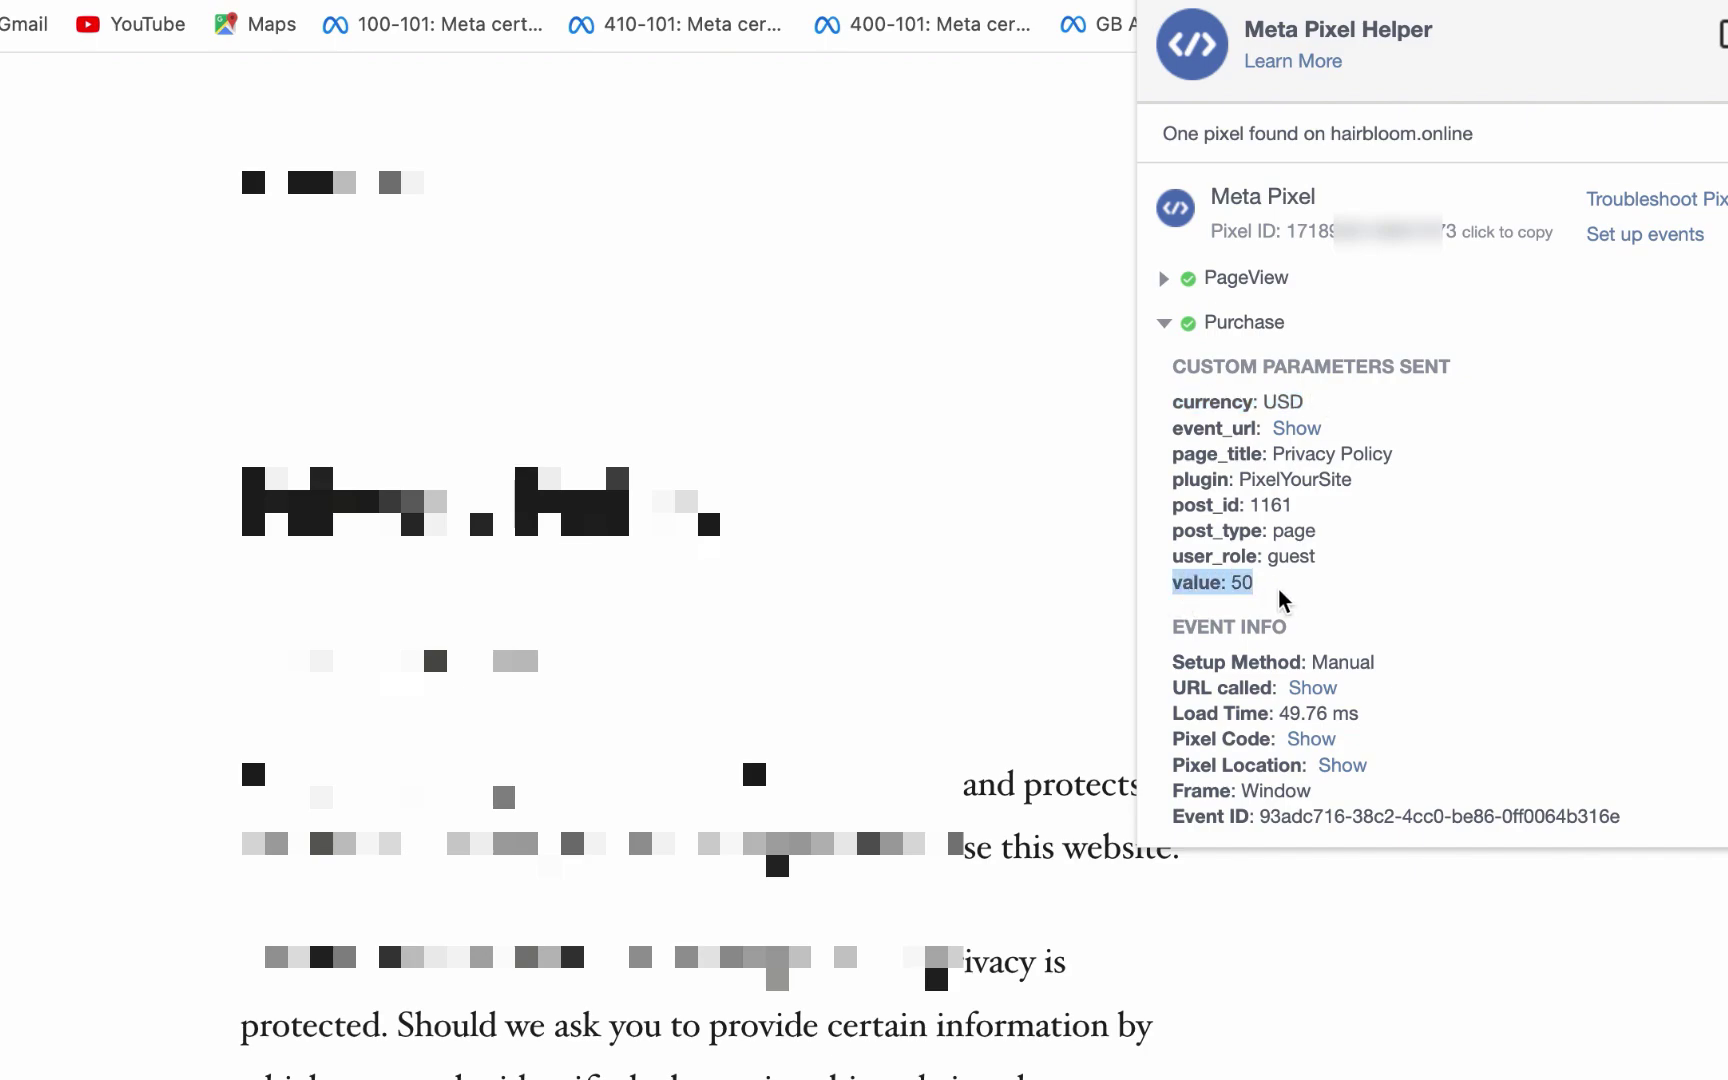
click(1226, 596)
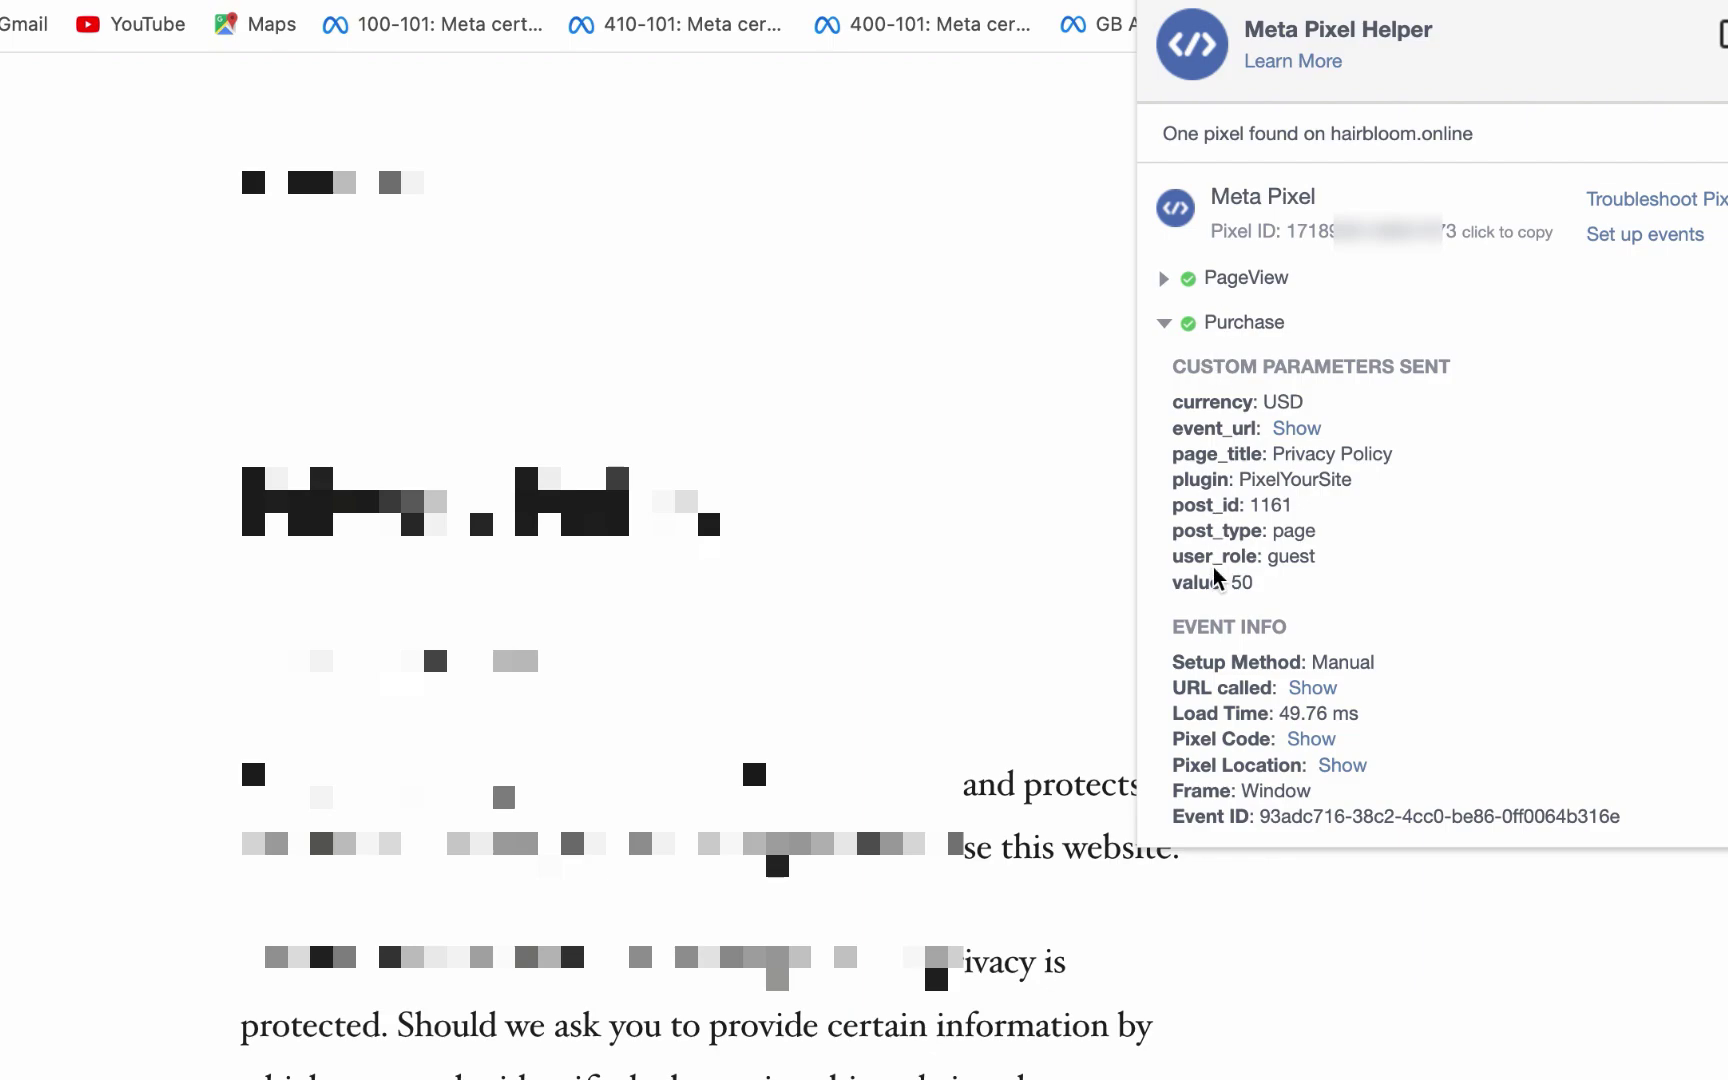
click(932, 452)
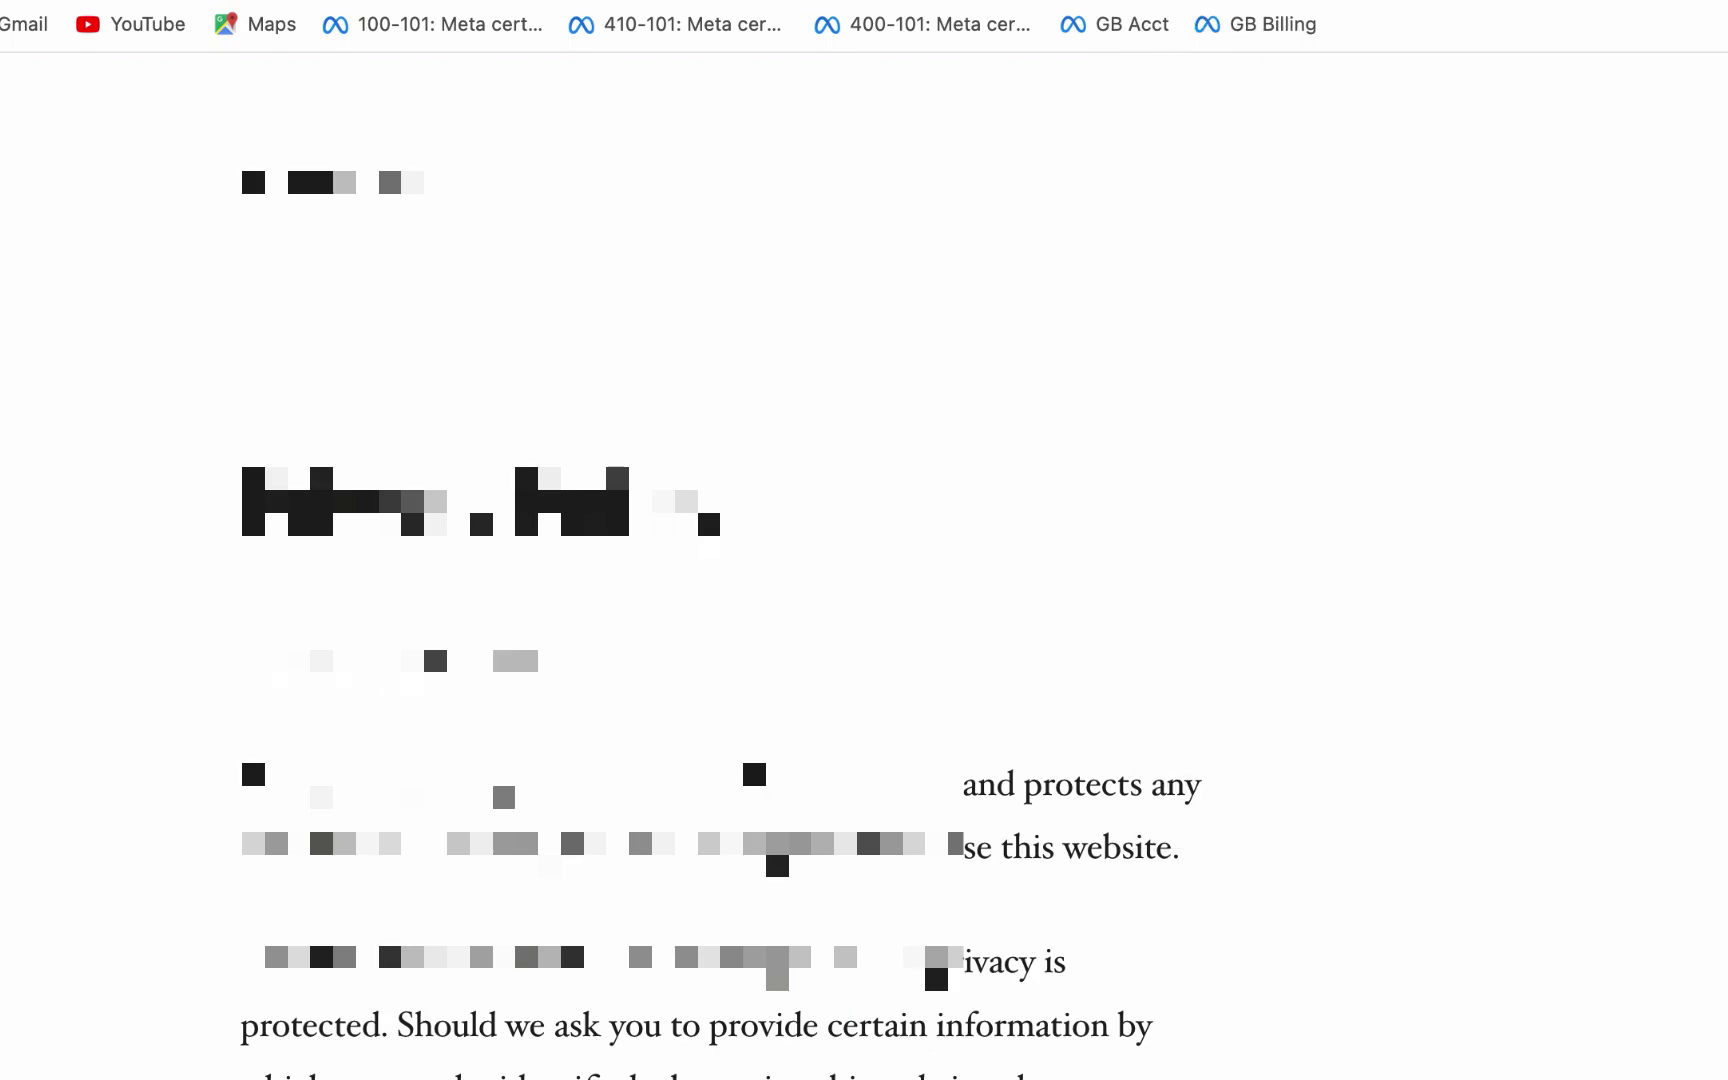
- Scroll through the PixelYourSite admin page to review its settings
scroll(421, 485, down, 10)
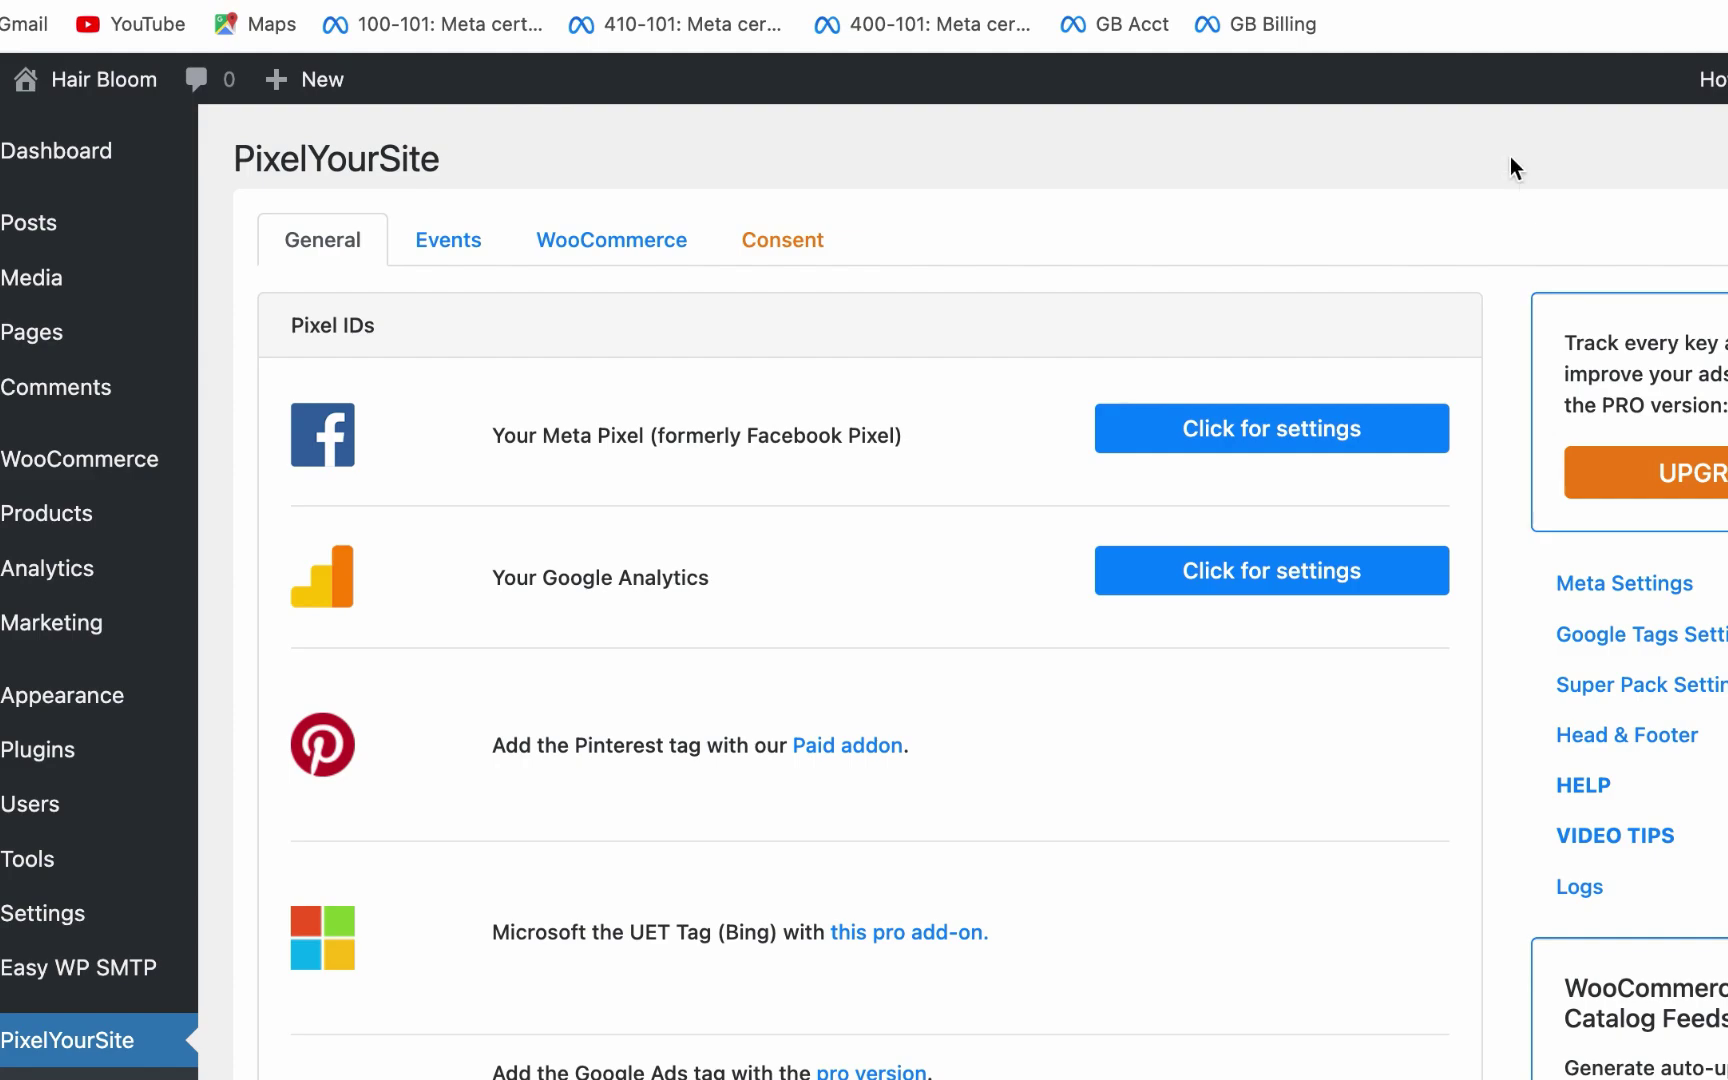
scroll(1552, 185, down, 5)
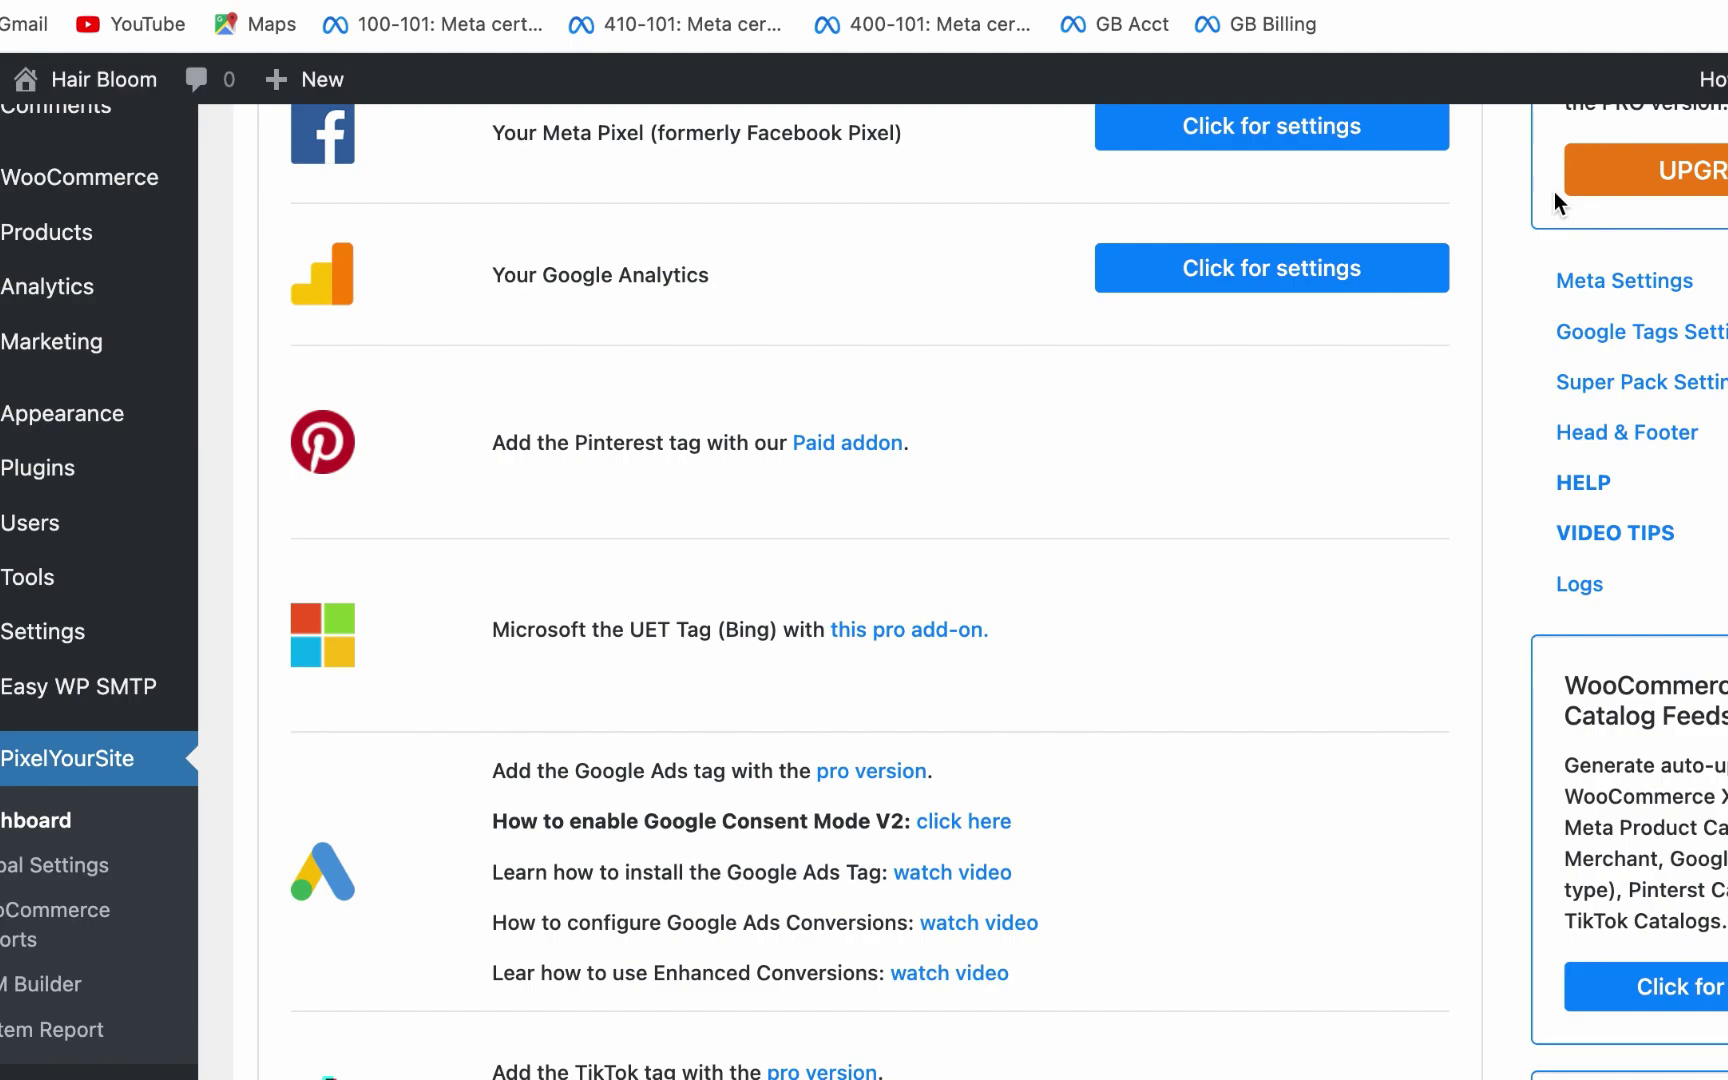
scroll(1510, 433, down, 1)
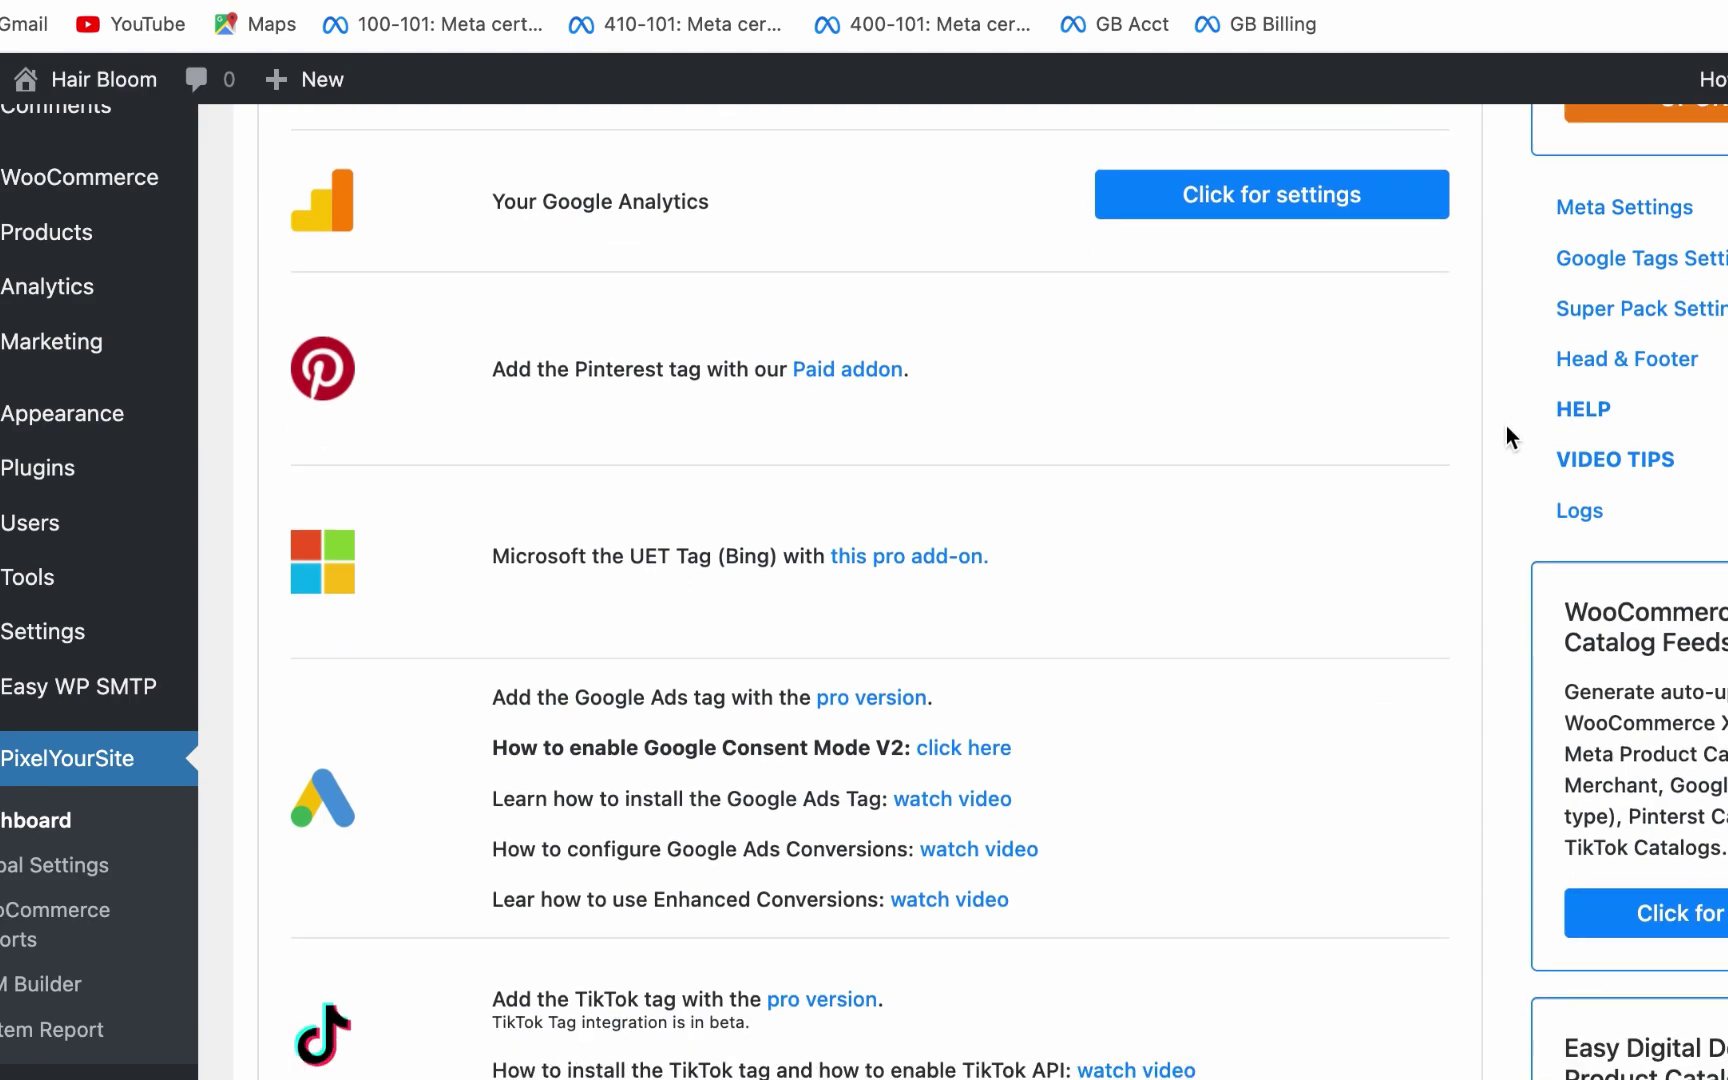
scroll(1507, 425, up, 1)
- Open the WooCommerce tab and review the Recommended events toggles such as Track Purchases
scroll(687, 278, up, 5)
click(598, 250)
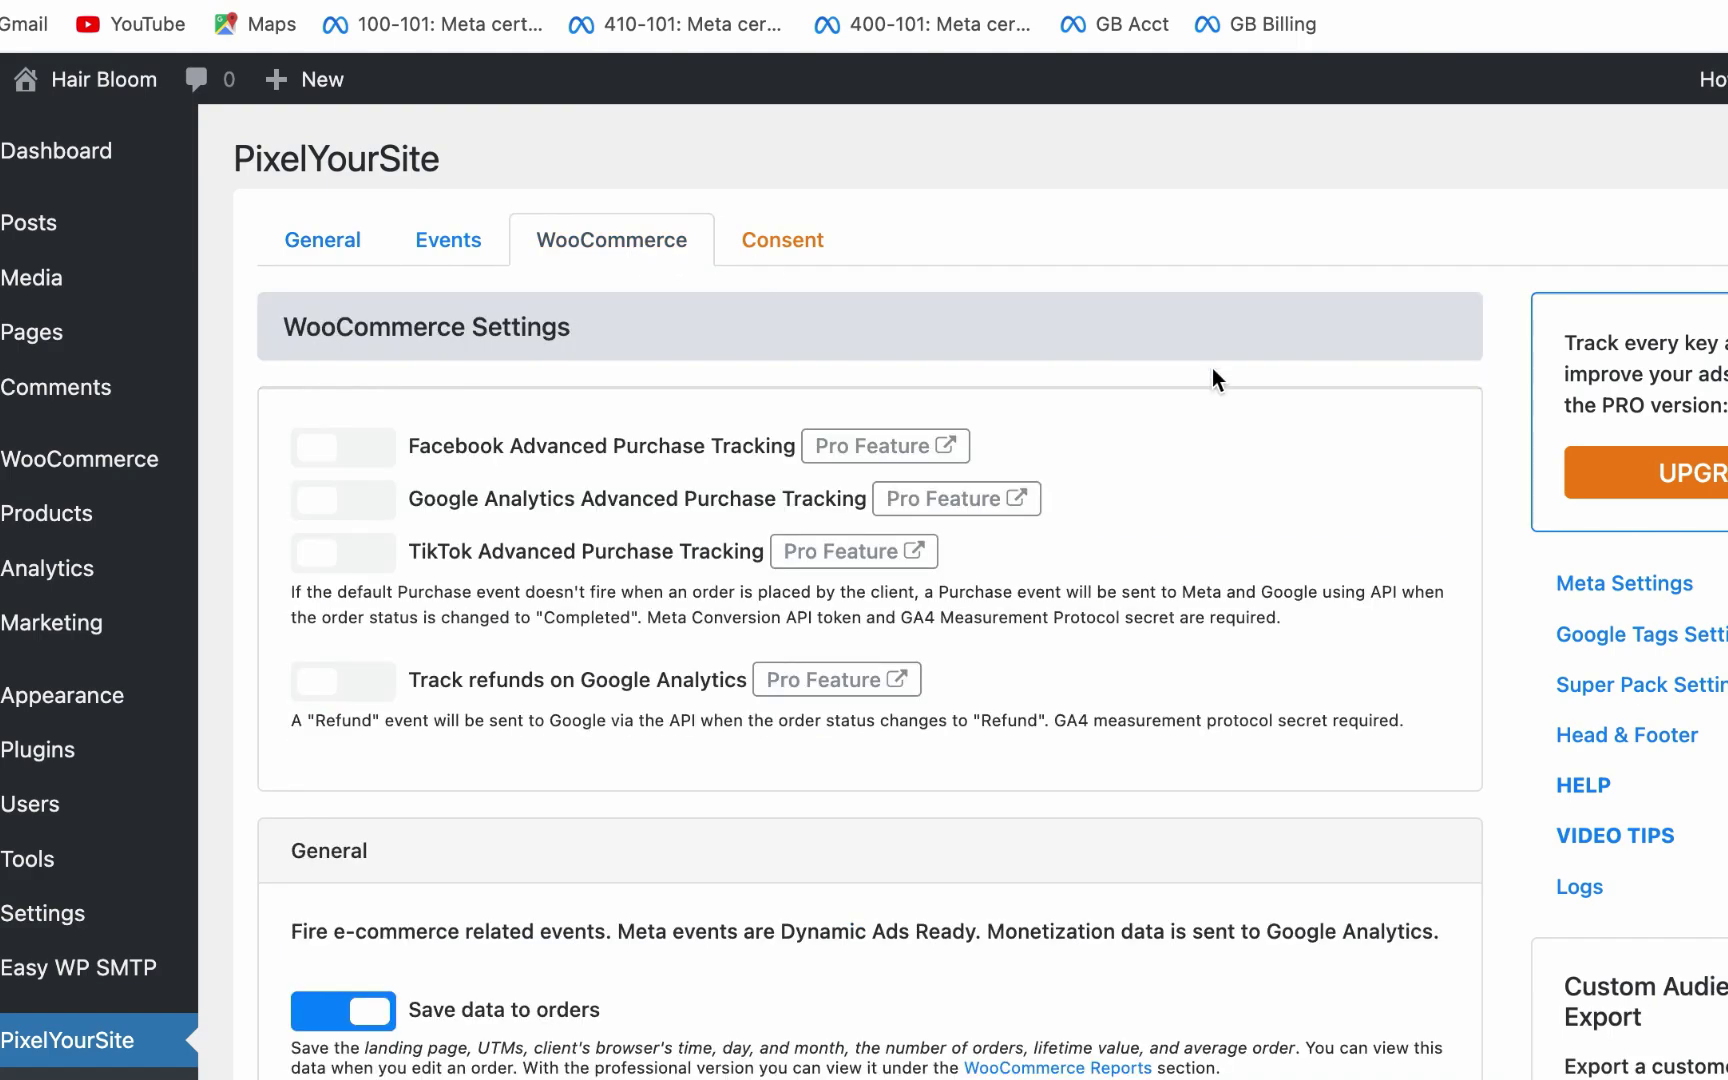
scroll(1444, 394, down, 5)
scroll(1437, 399, down, 1)
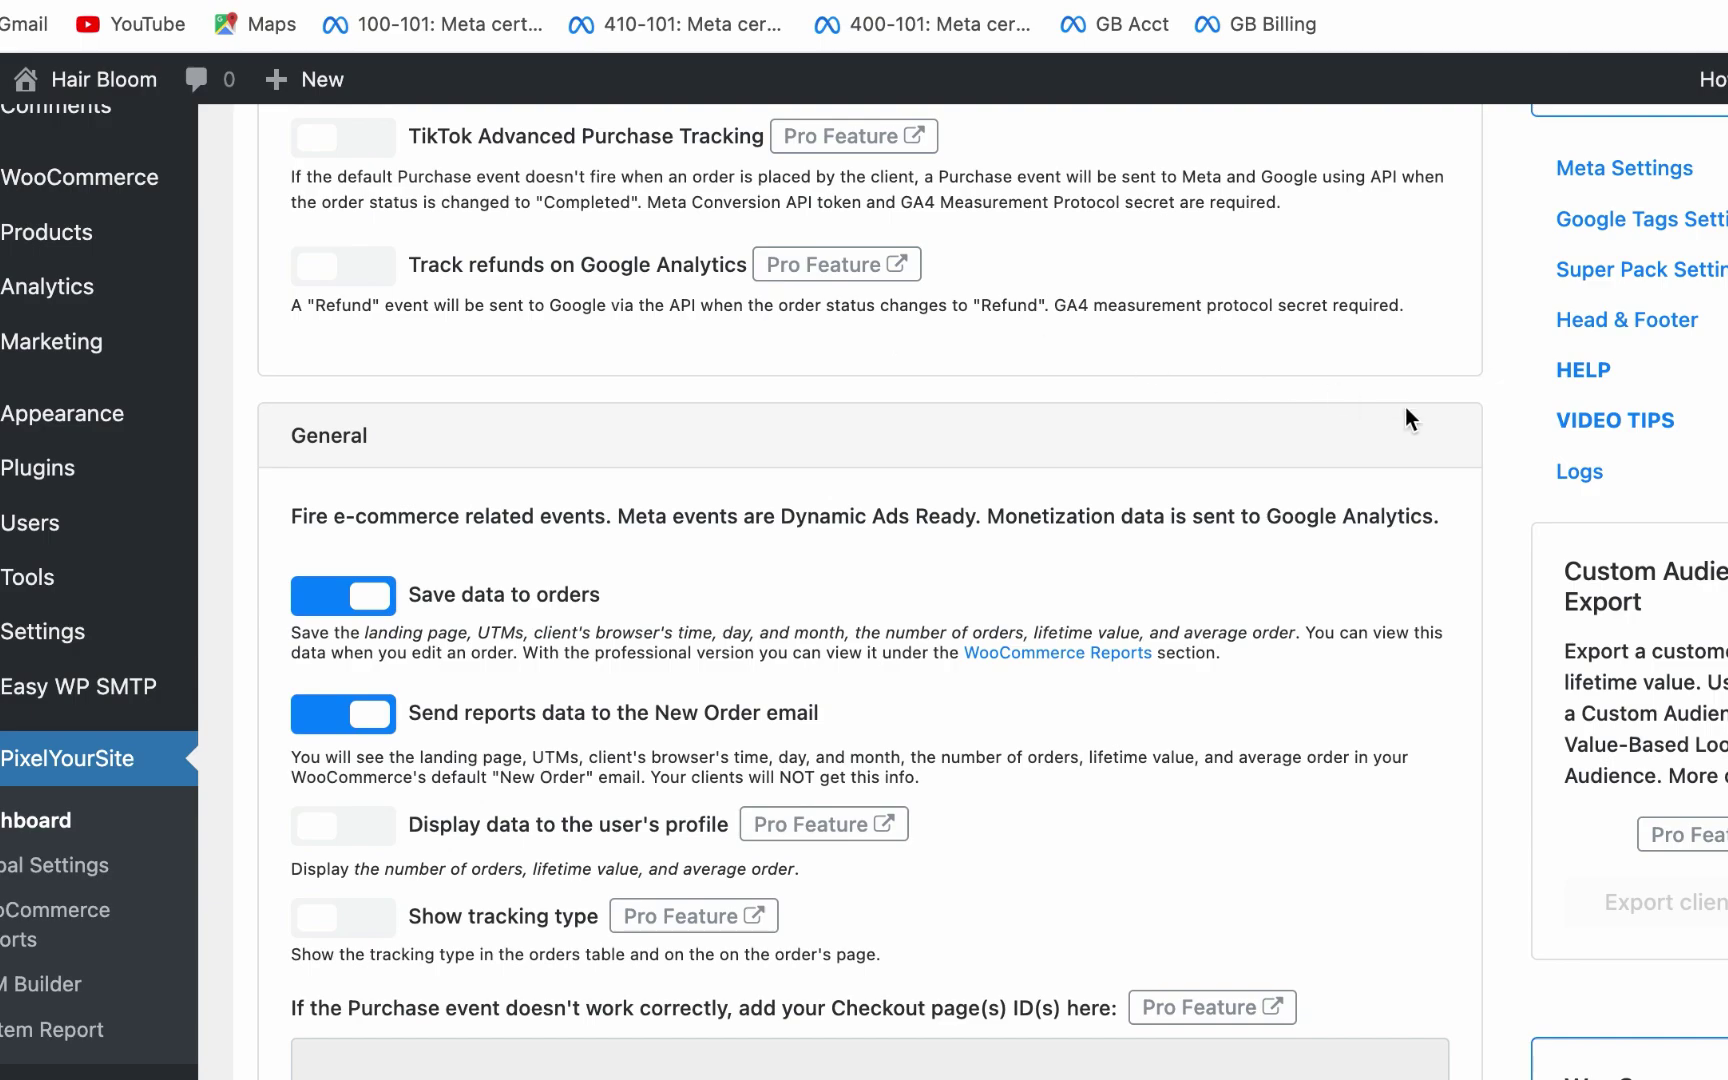
scroll(1507, 412, down, 10)
scroll(1507, 412, down, 10)
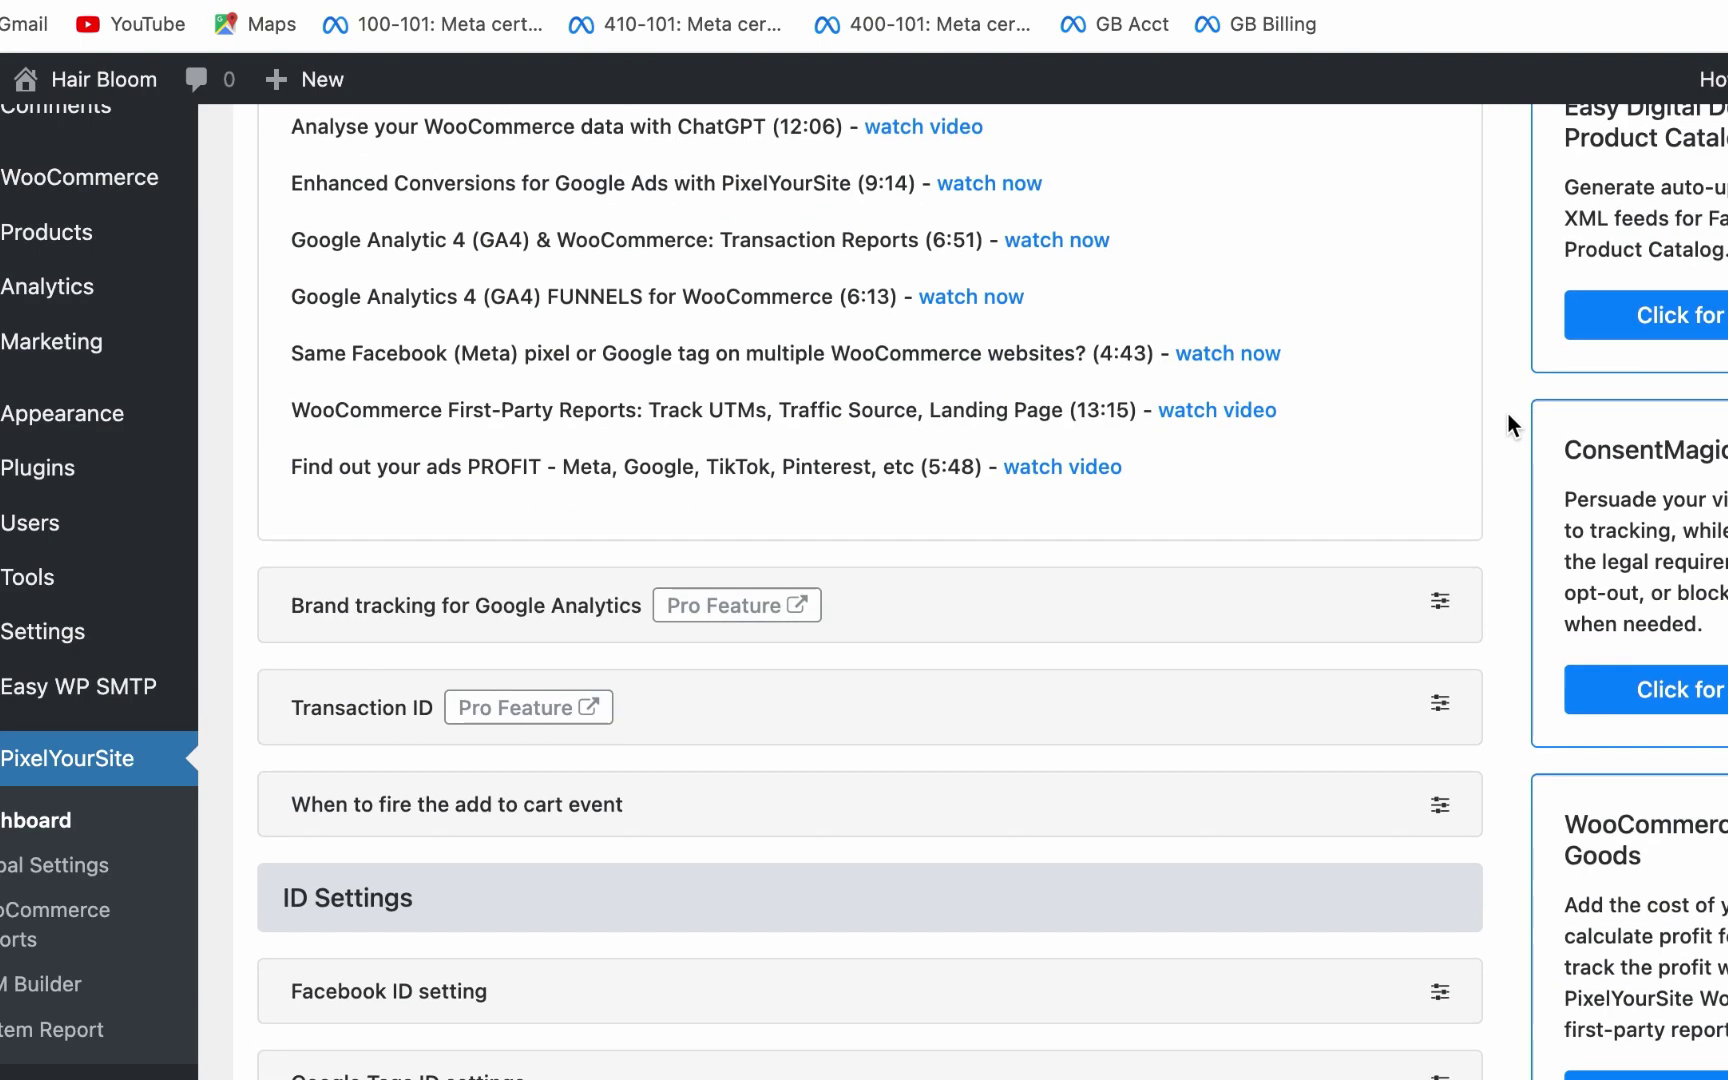
scroll(1507, 412, down, 5)
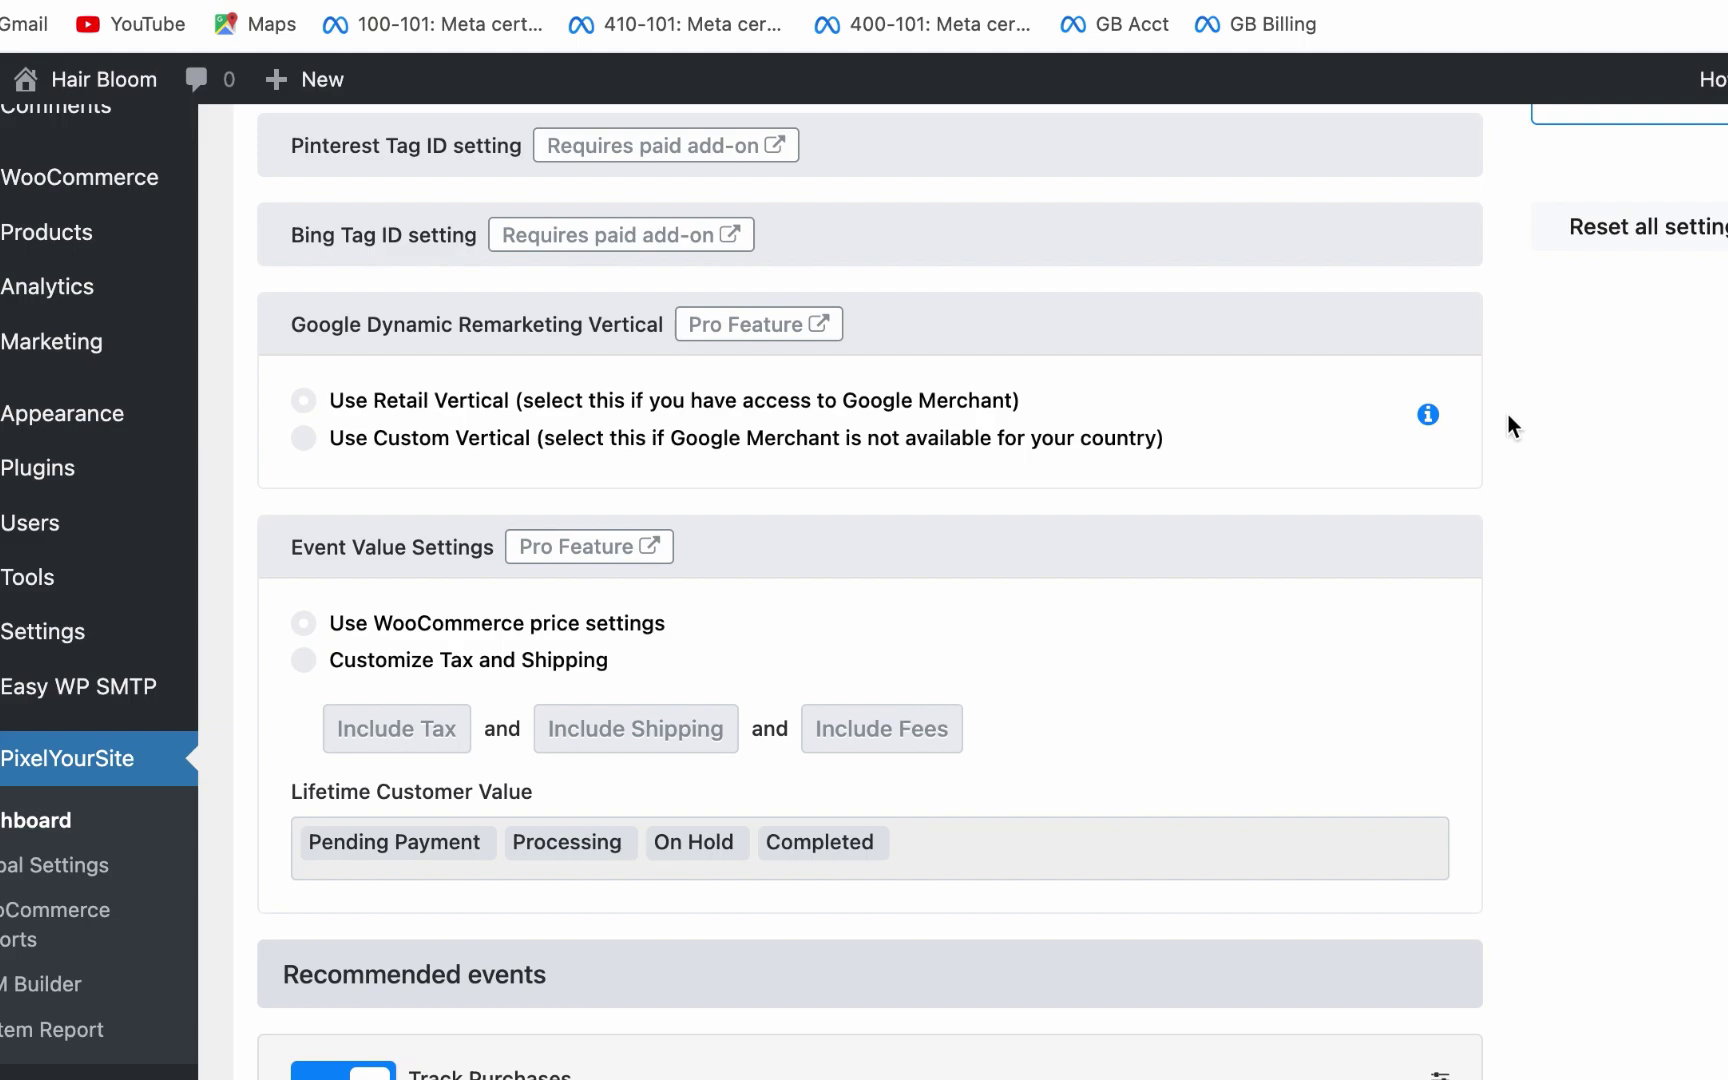
scroll(1507, 412, down, 7)
scroll(1508, 414, down, 2)
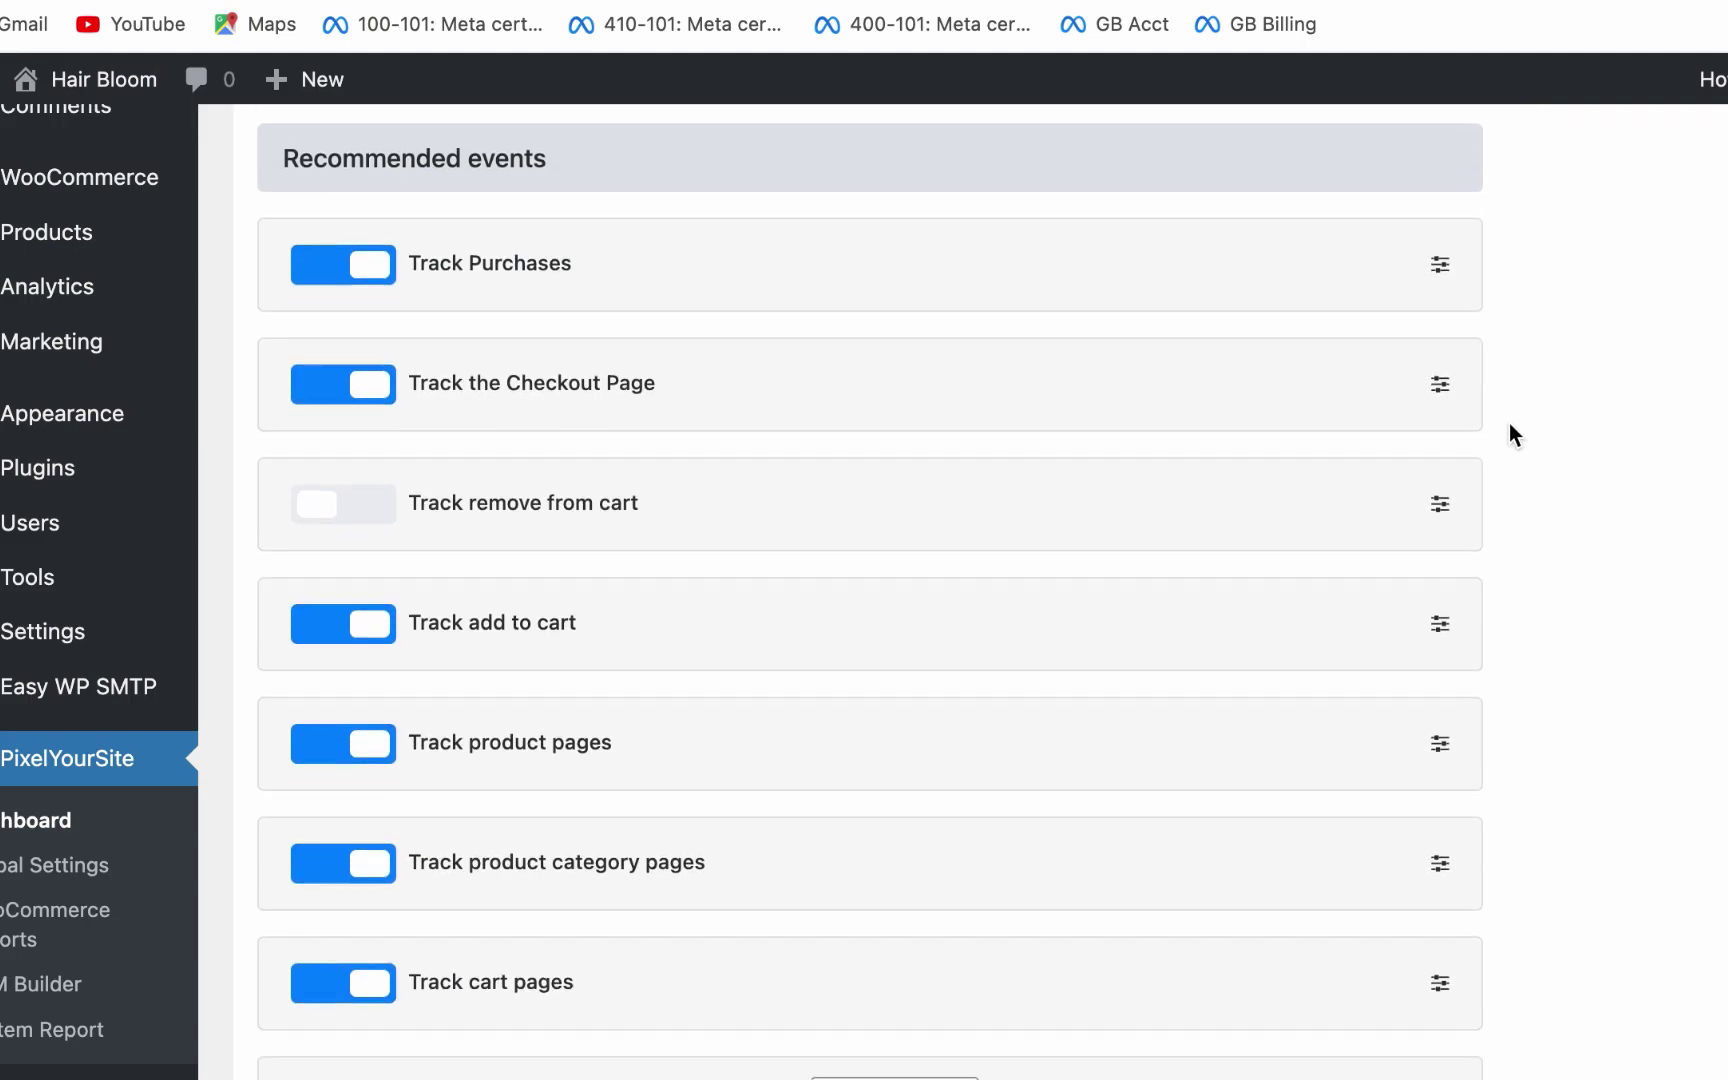
scroll(1512, 420, up, 2)
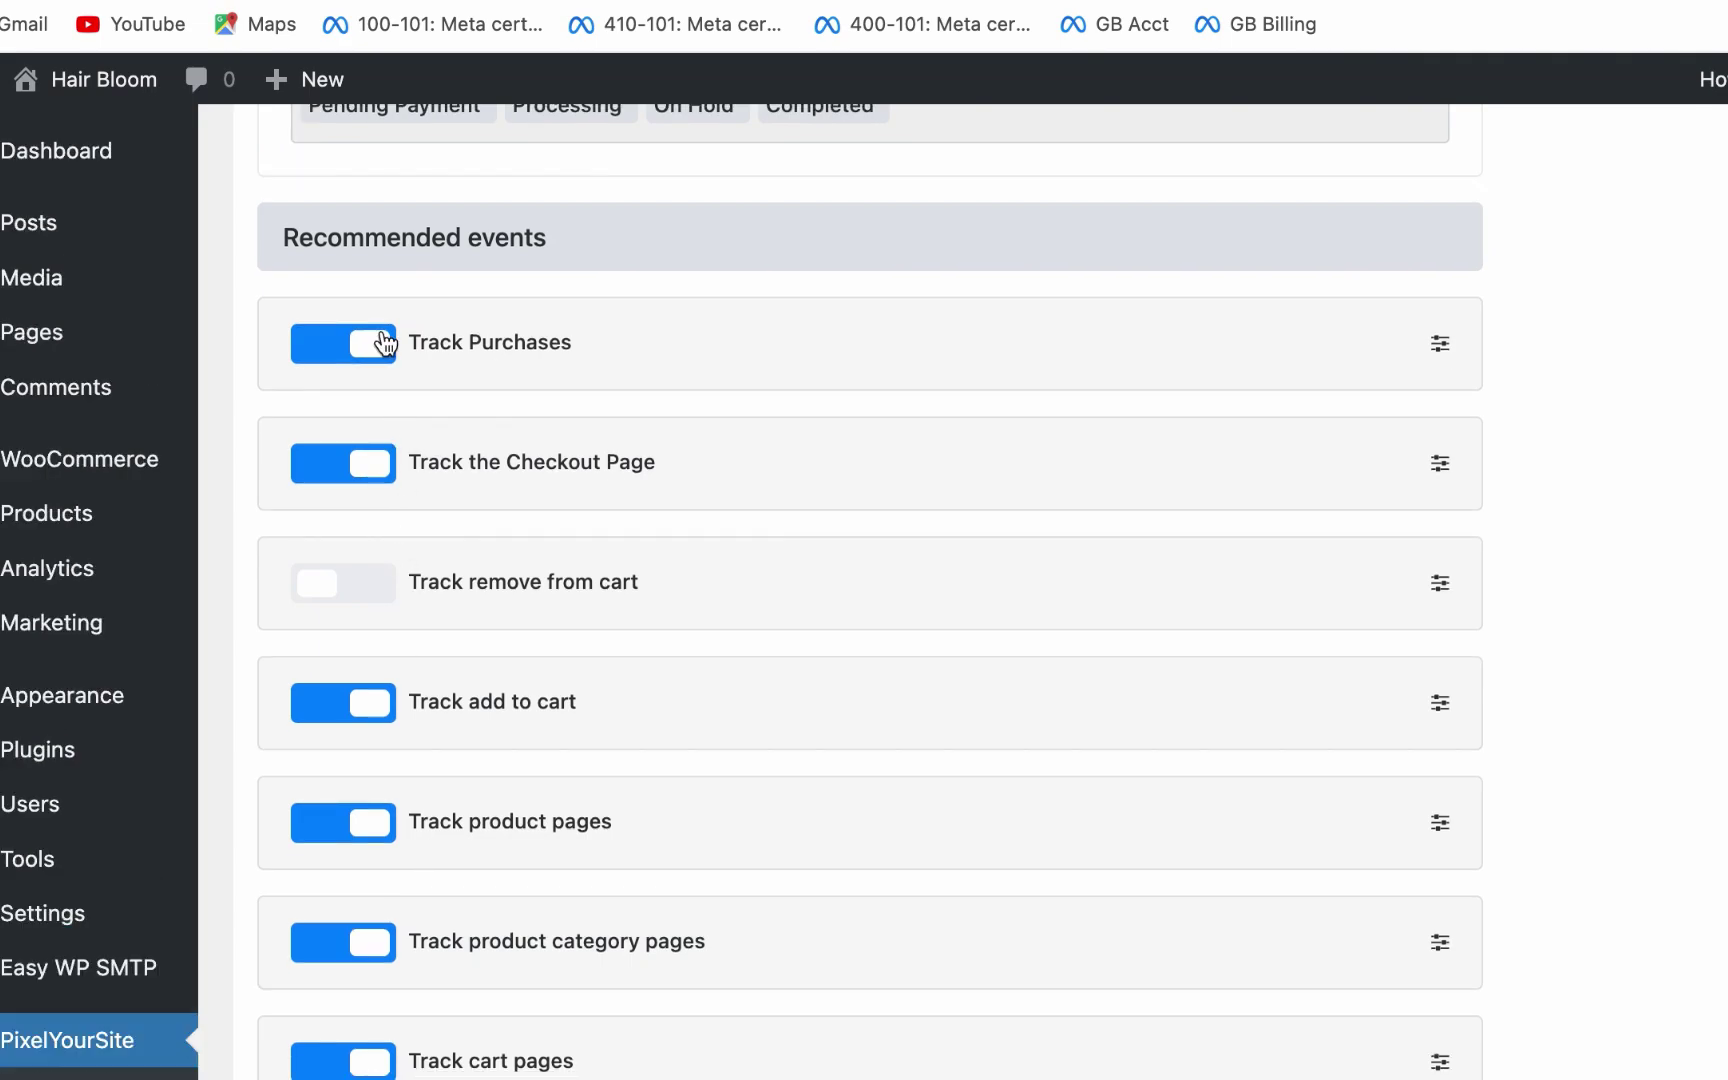
scroll(528, 684, down, 10)
scroll(1269, 686, down, 4)
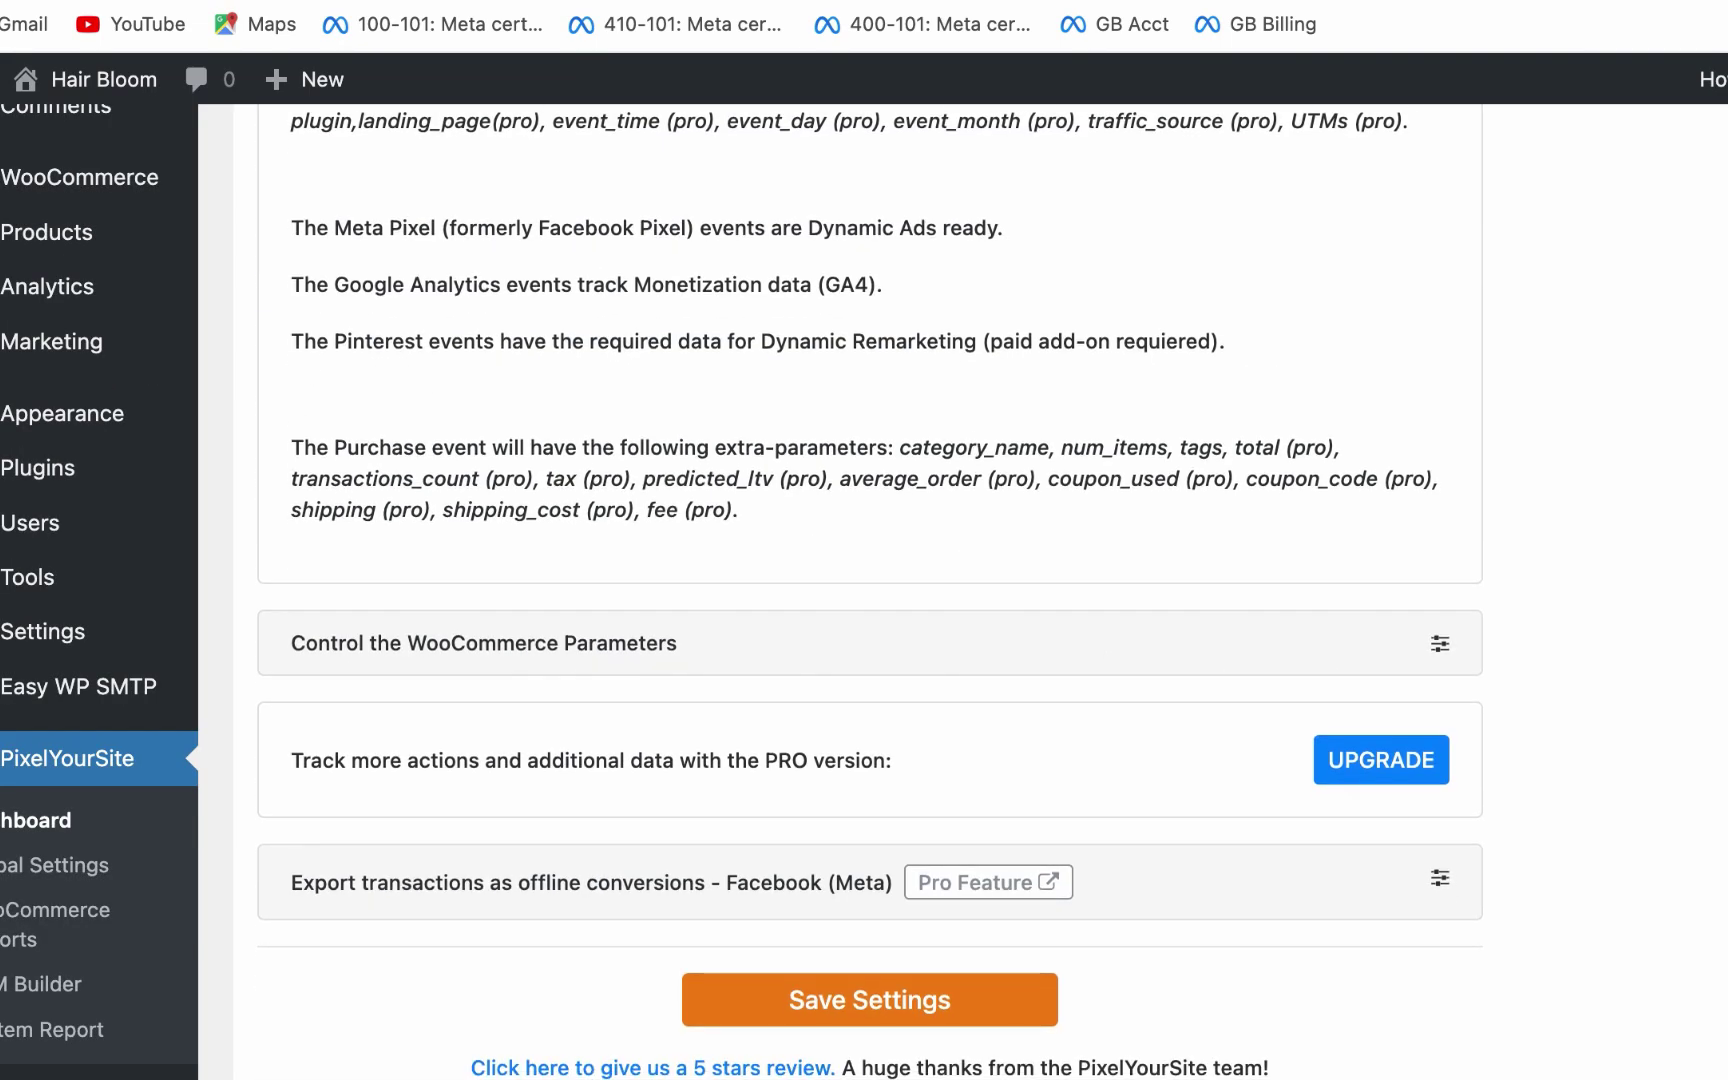
scroll(1269, 686, up, 10)
scroll(1487, 680, up, 15)
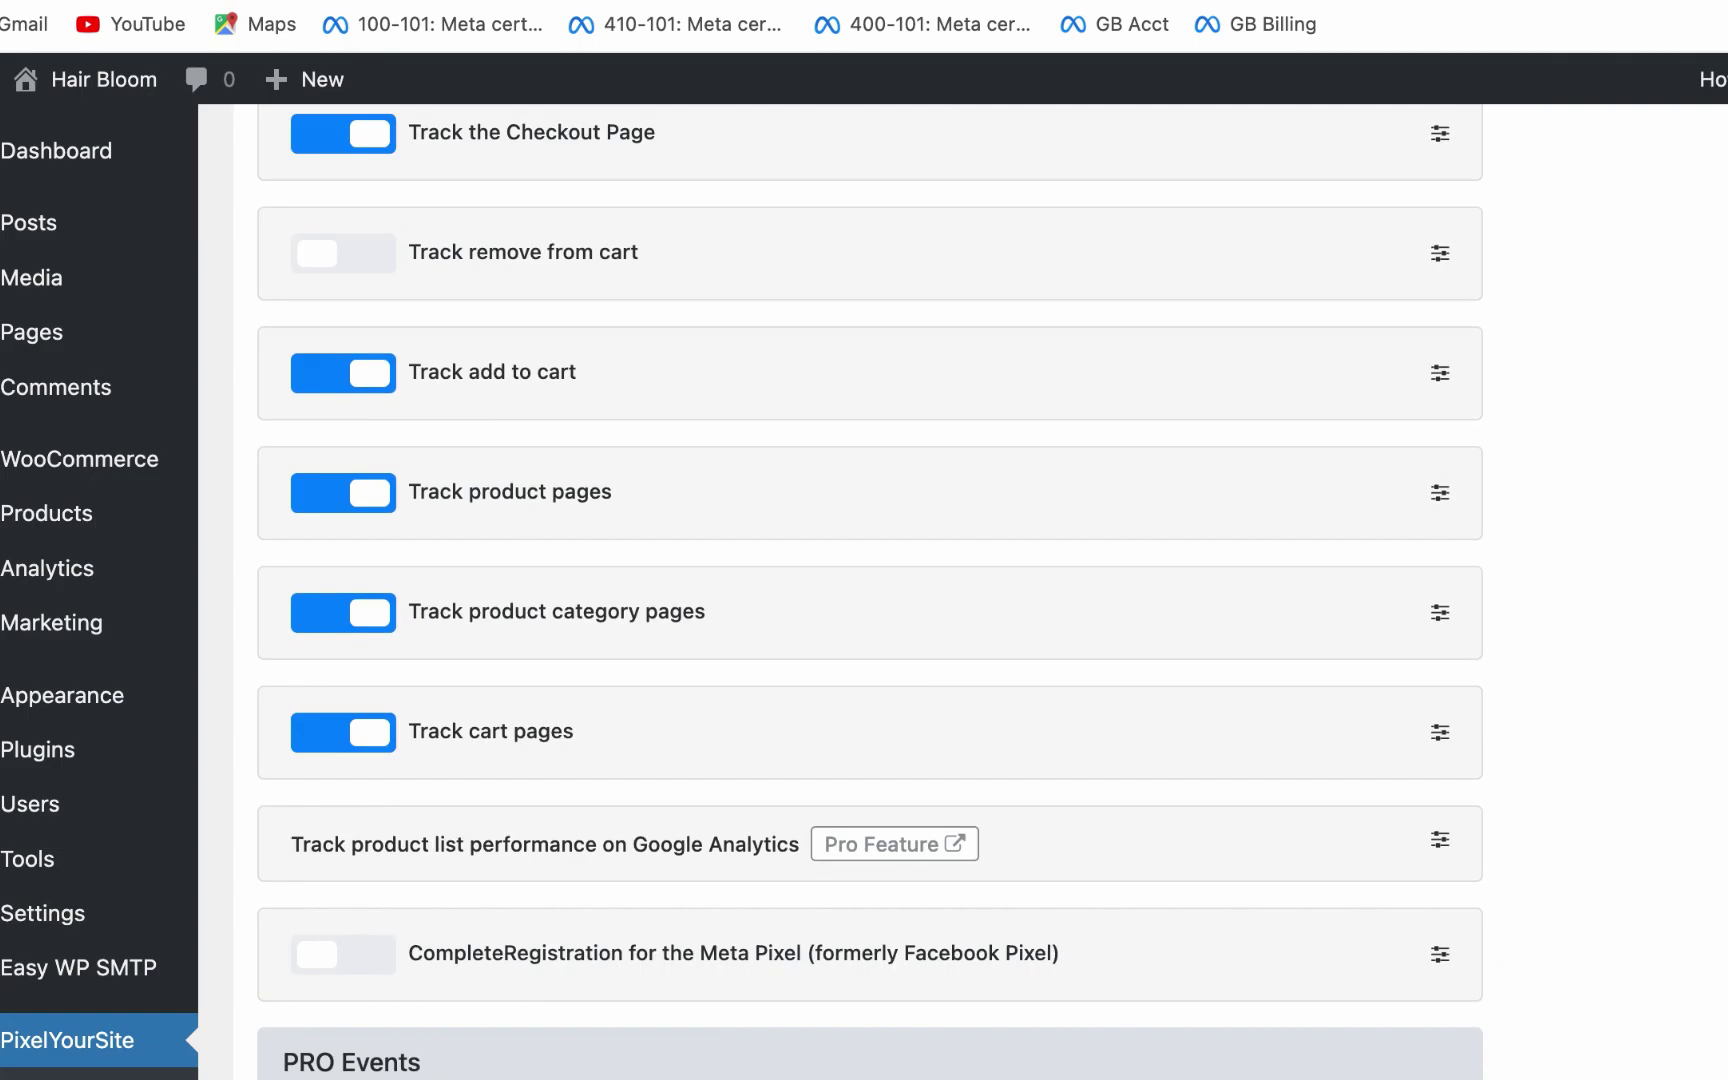
scroll(1487, 667, up, 9)
scroll(1490, 666, down, 4)
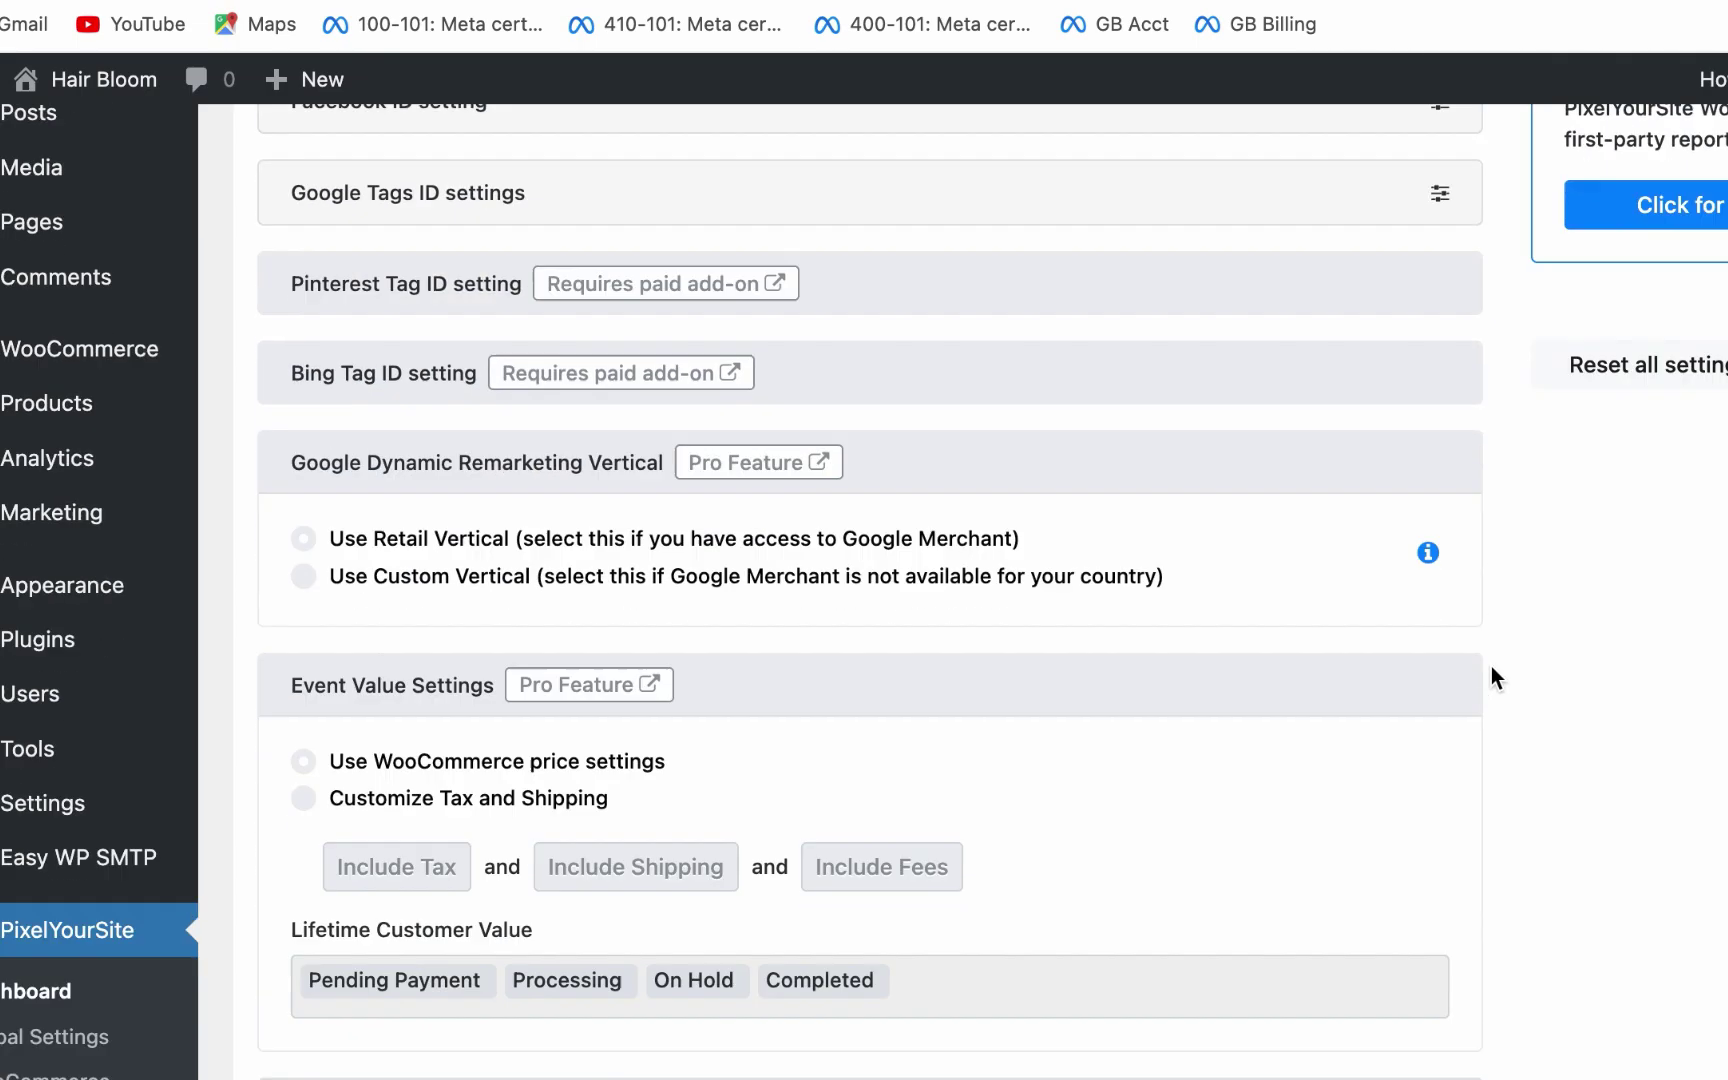
scroll(1485, 660, down, 15)
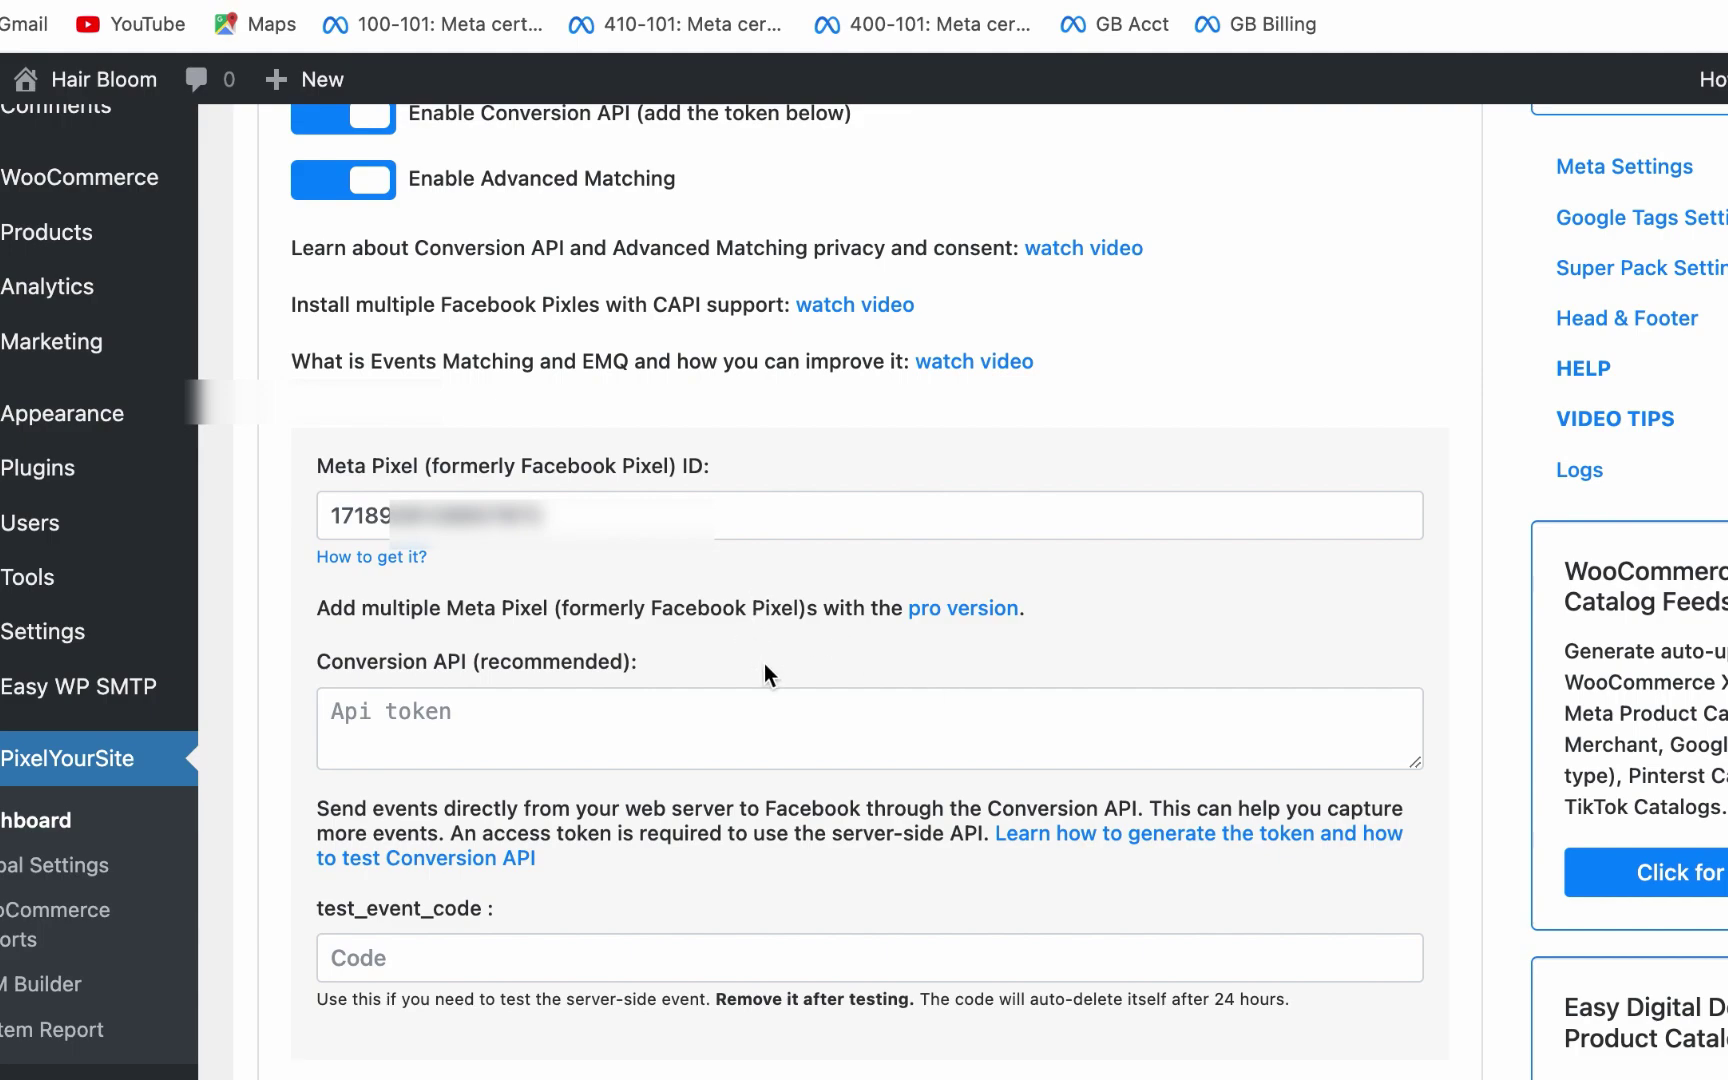
- Generate a Conversions API access token in the dataset's Events Manager settings and copy it
key(ctrl+Tab)
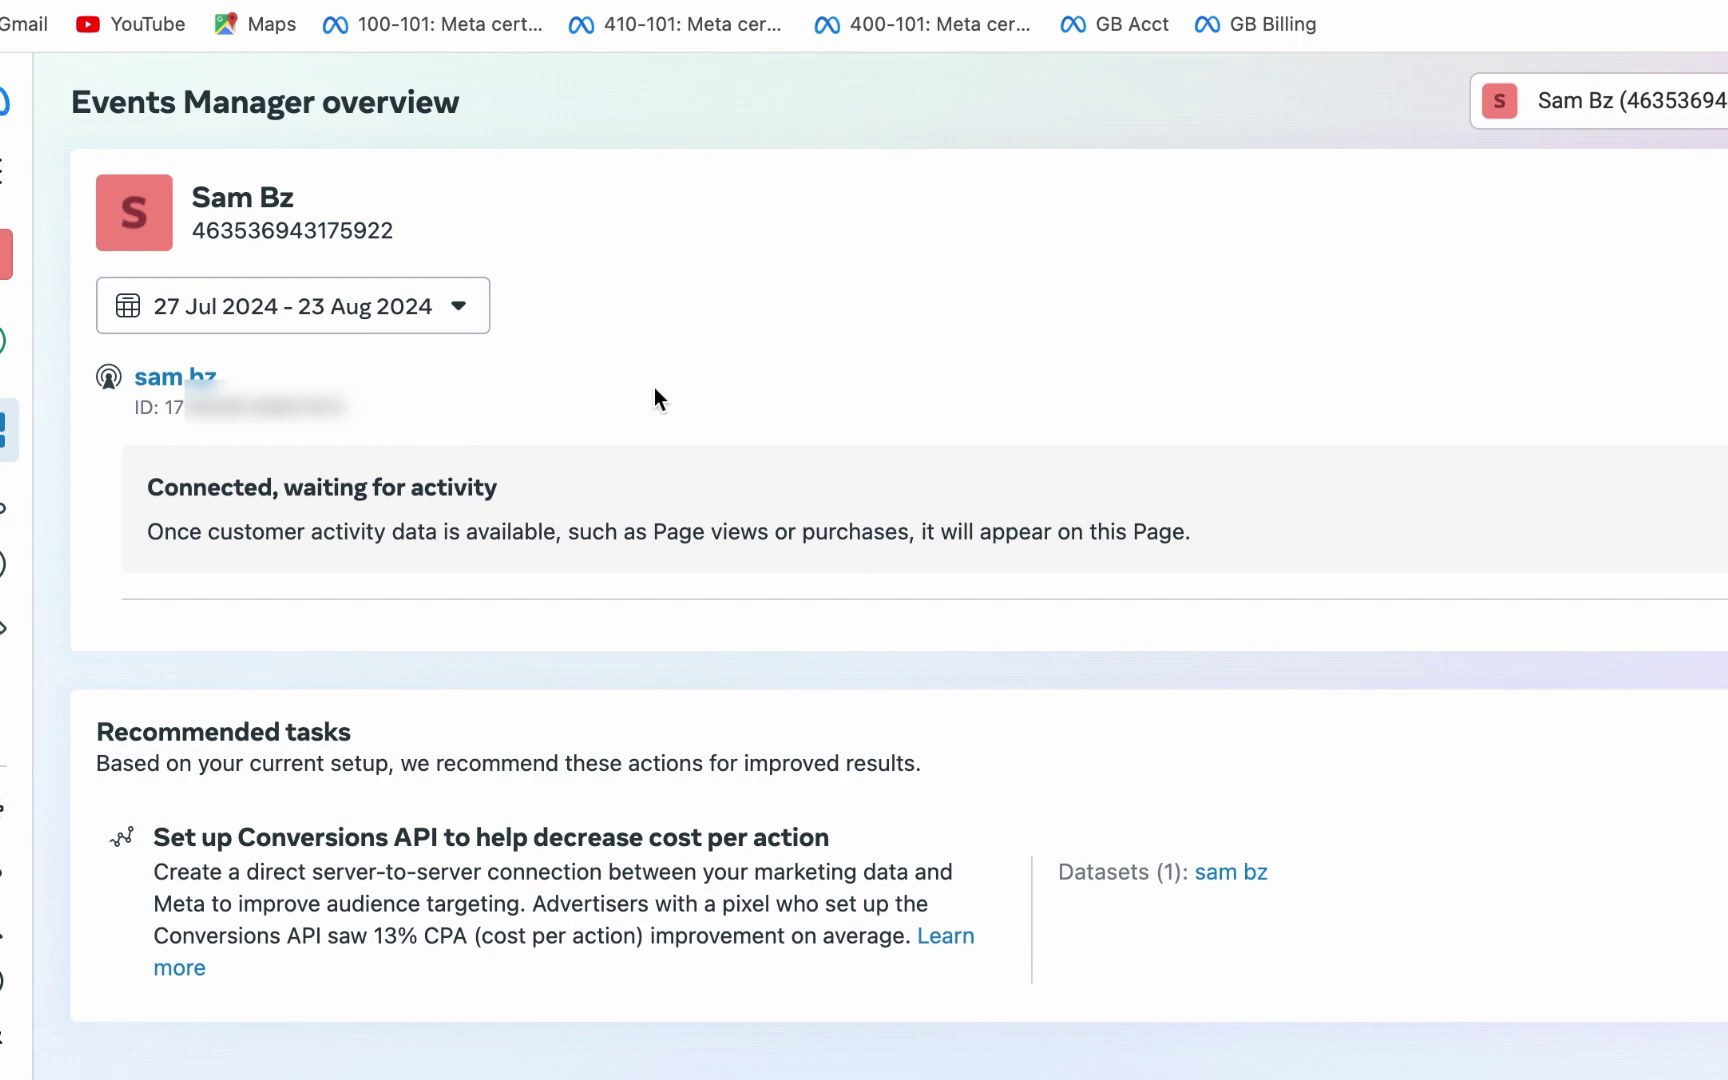
click(190, 380)
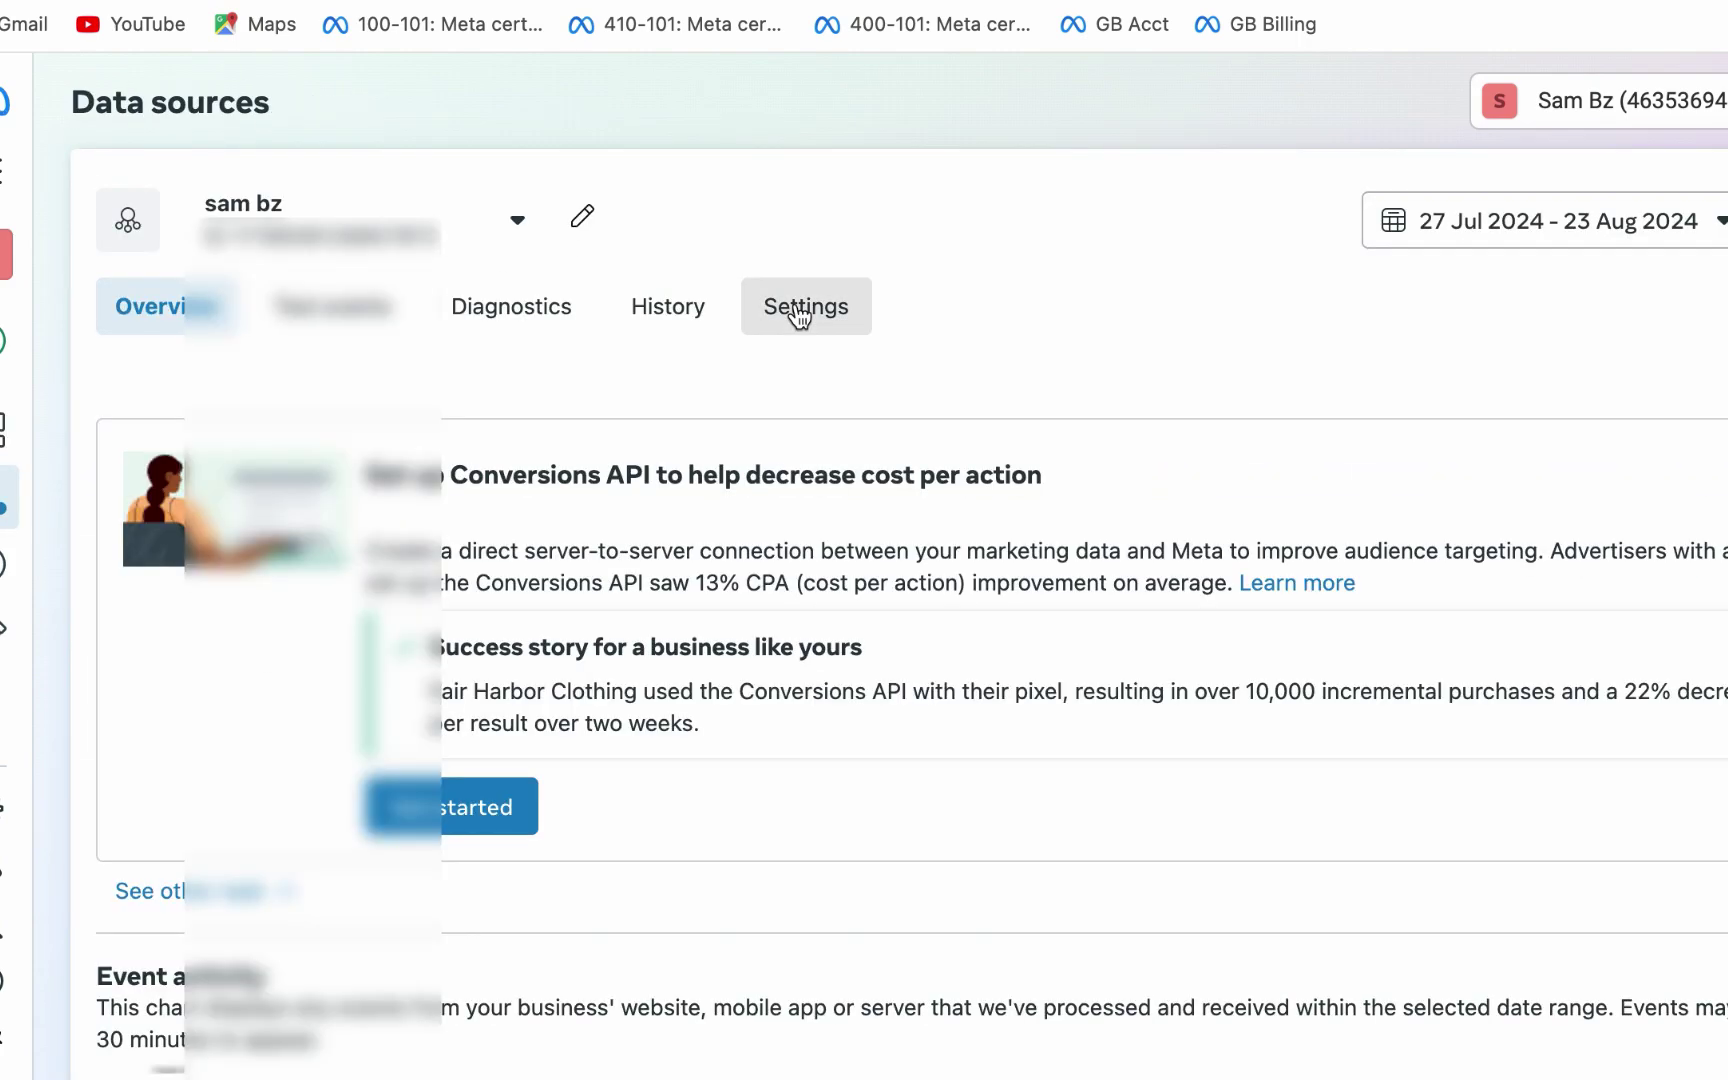
click(799, 312)
scroll(1119, 491, down, 5)
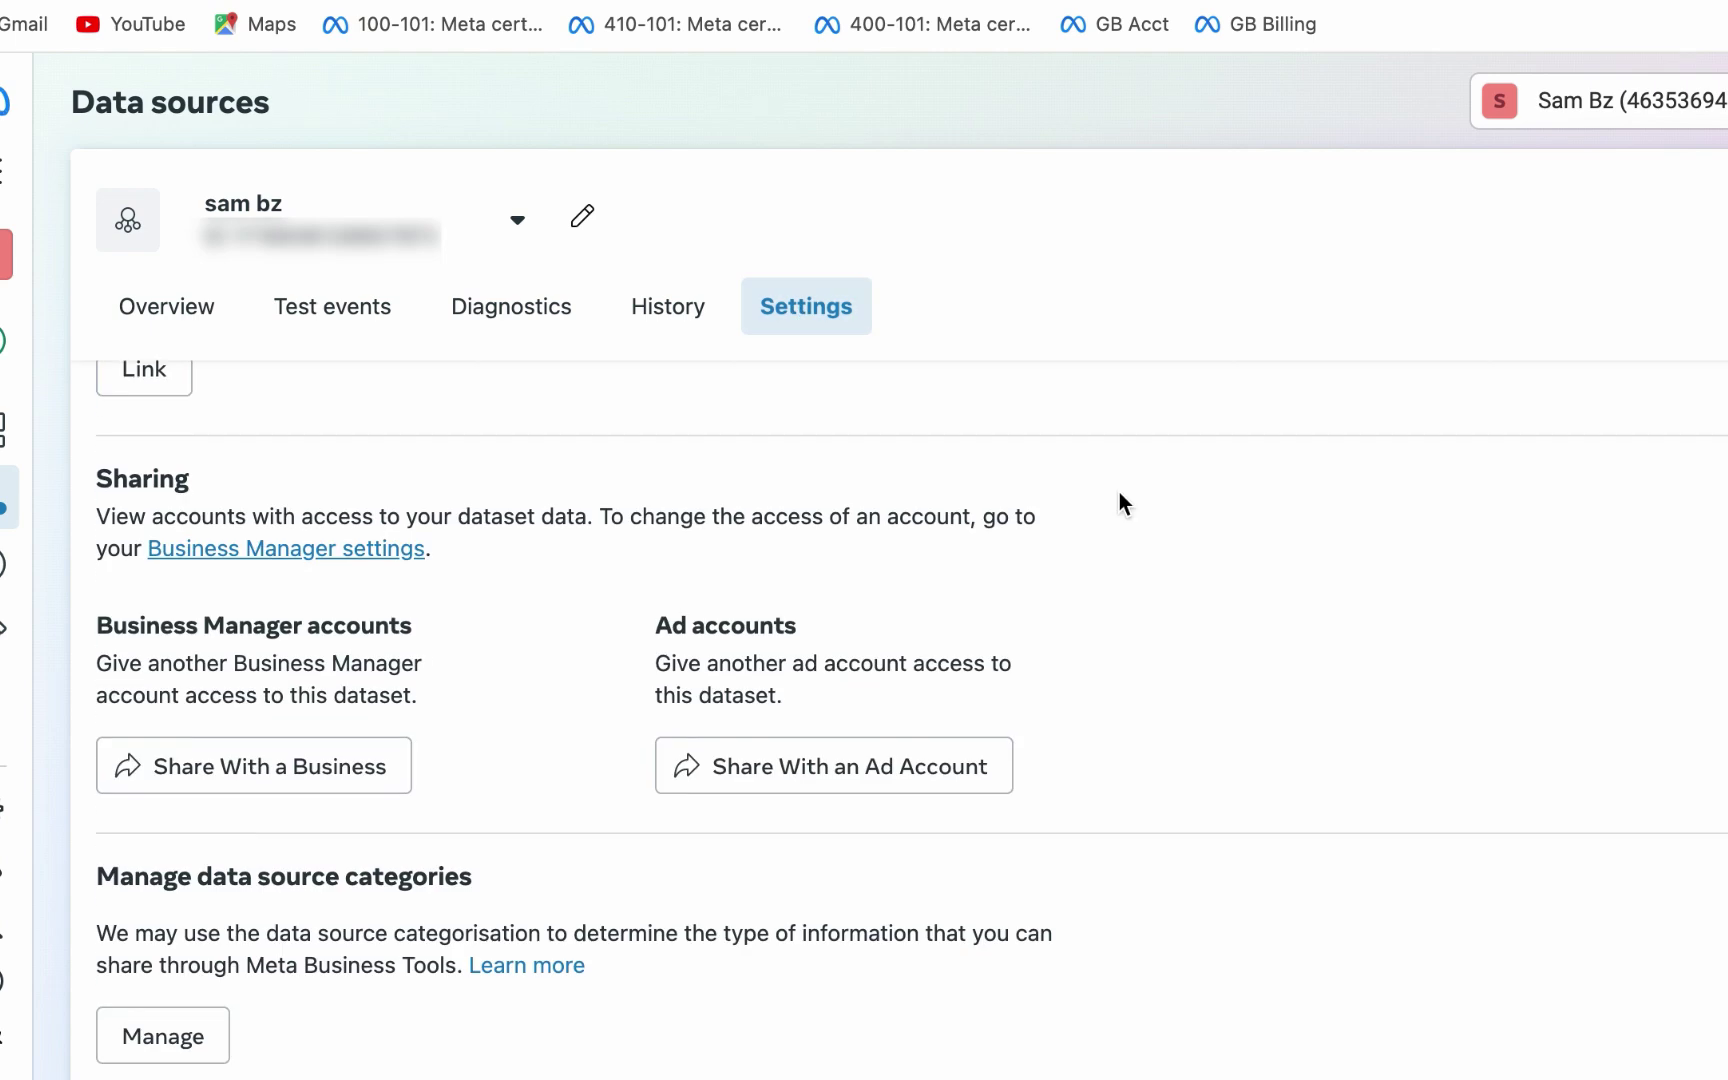
scroll(1202, 489, down, 10)
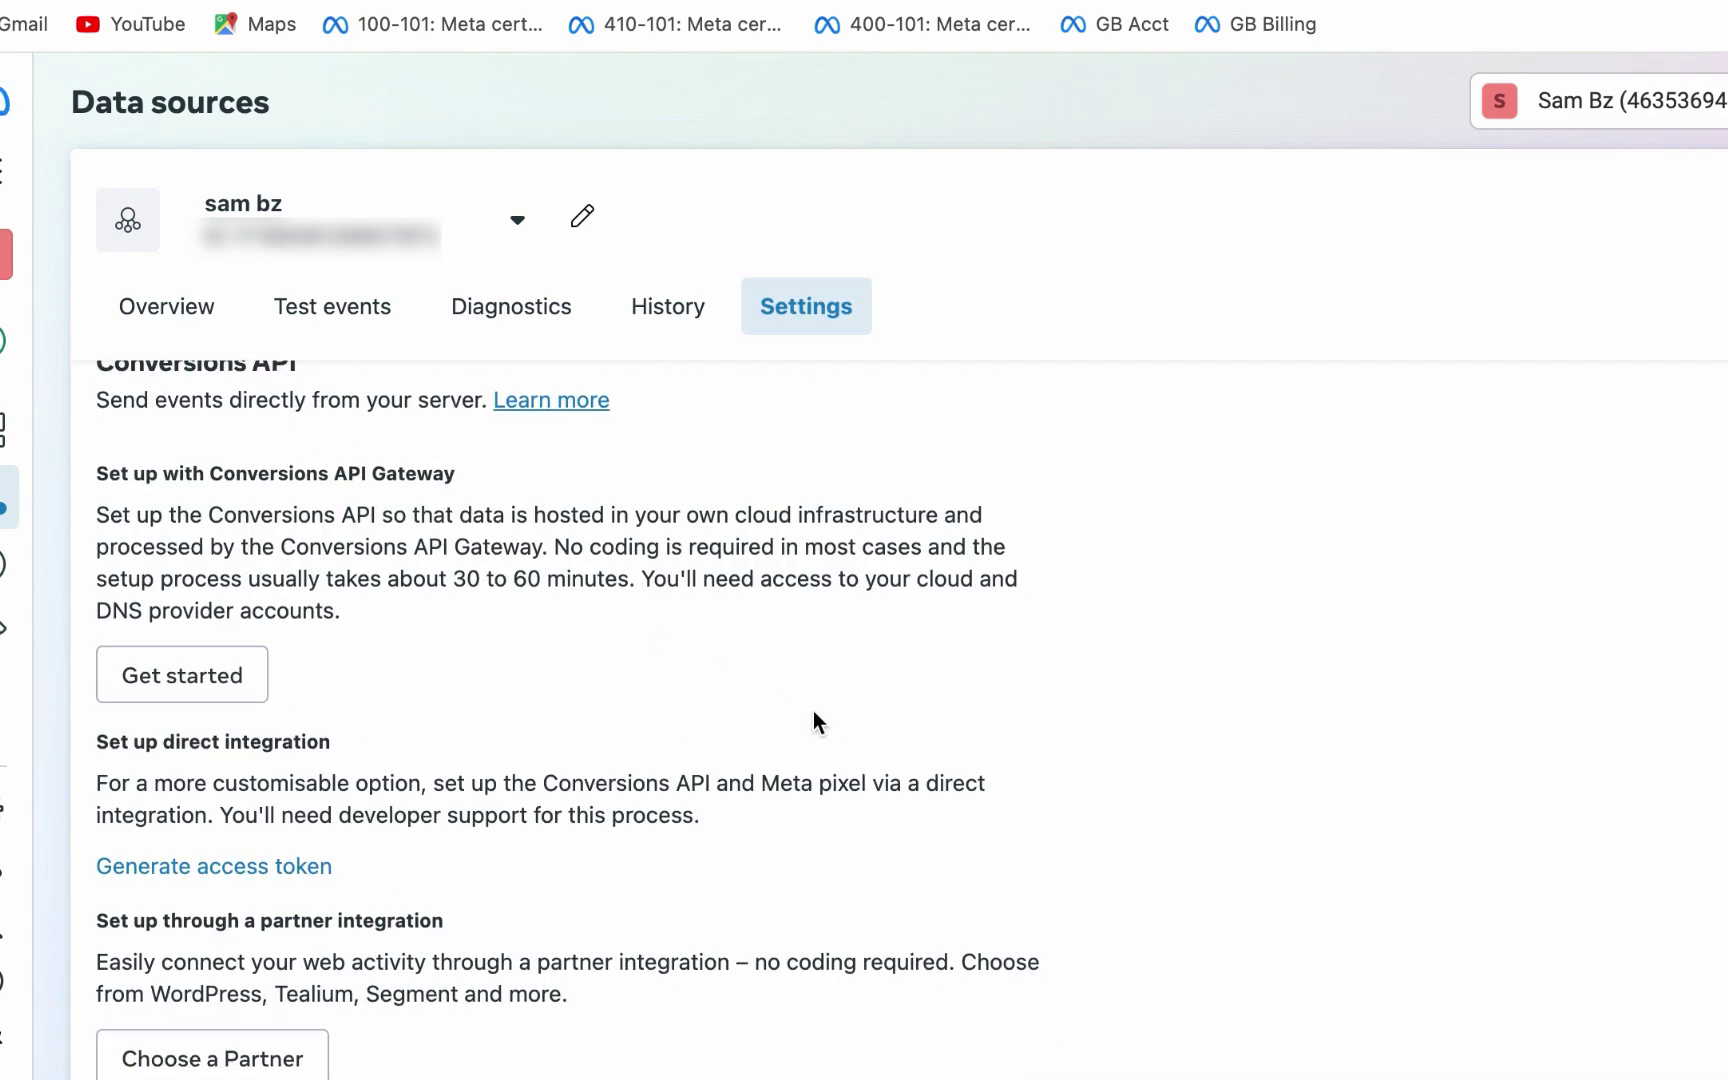
scroll(813, 712, down, 5)
click(177, 660)
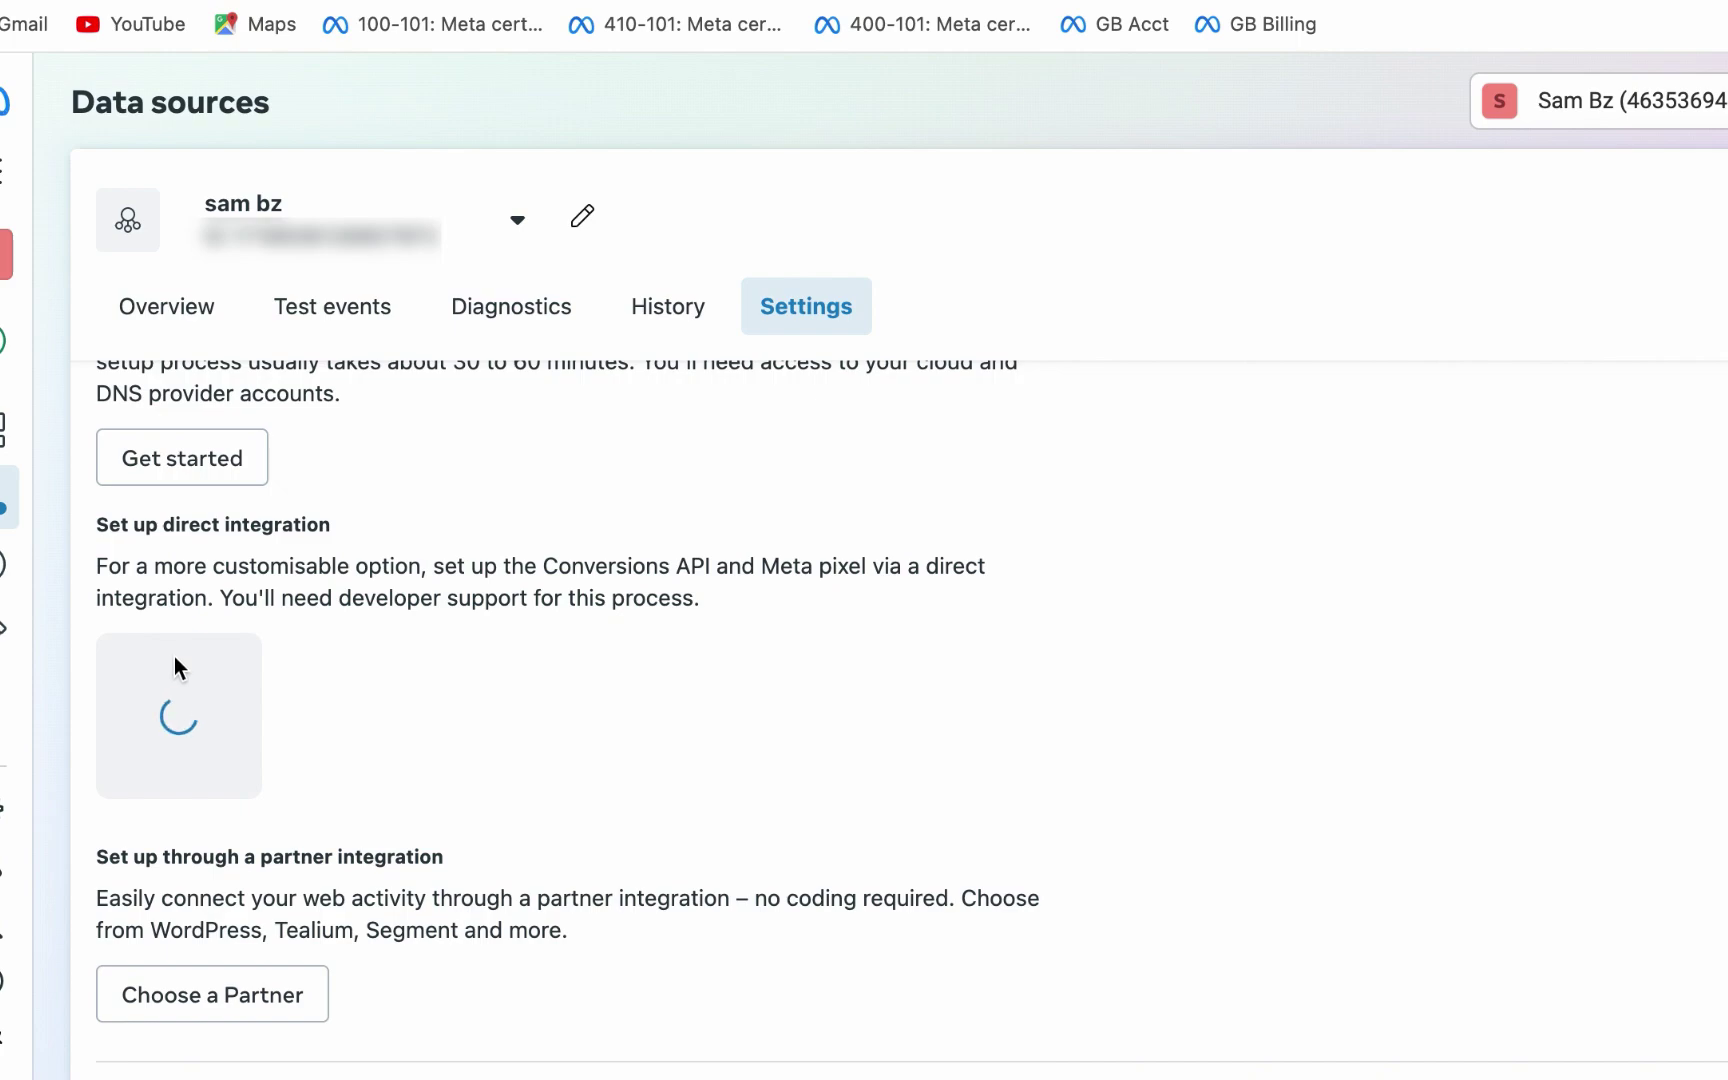
scroll(174, 650, down, 1)
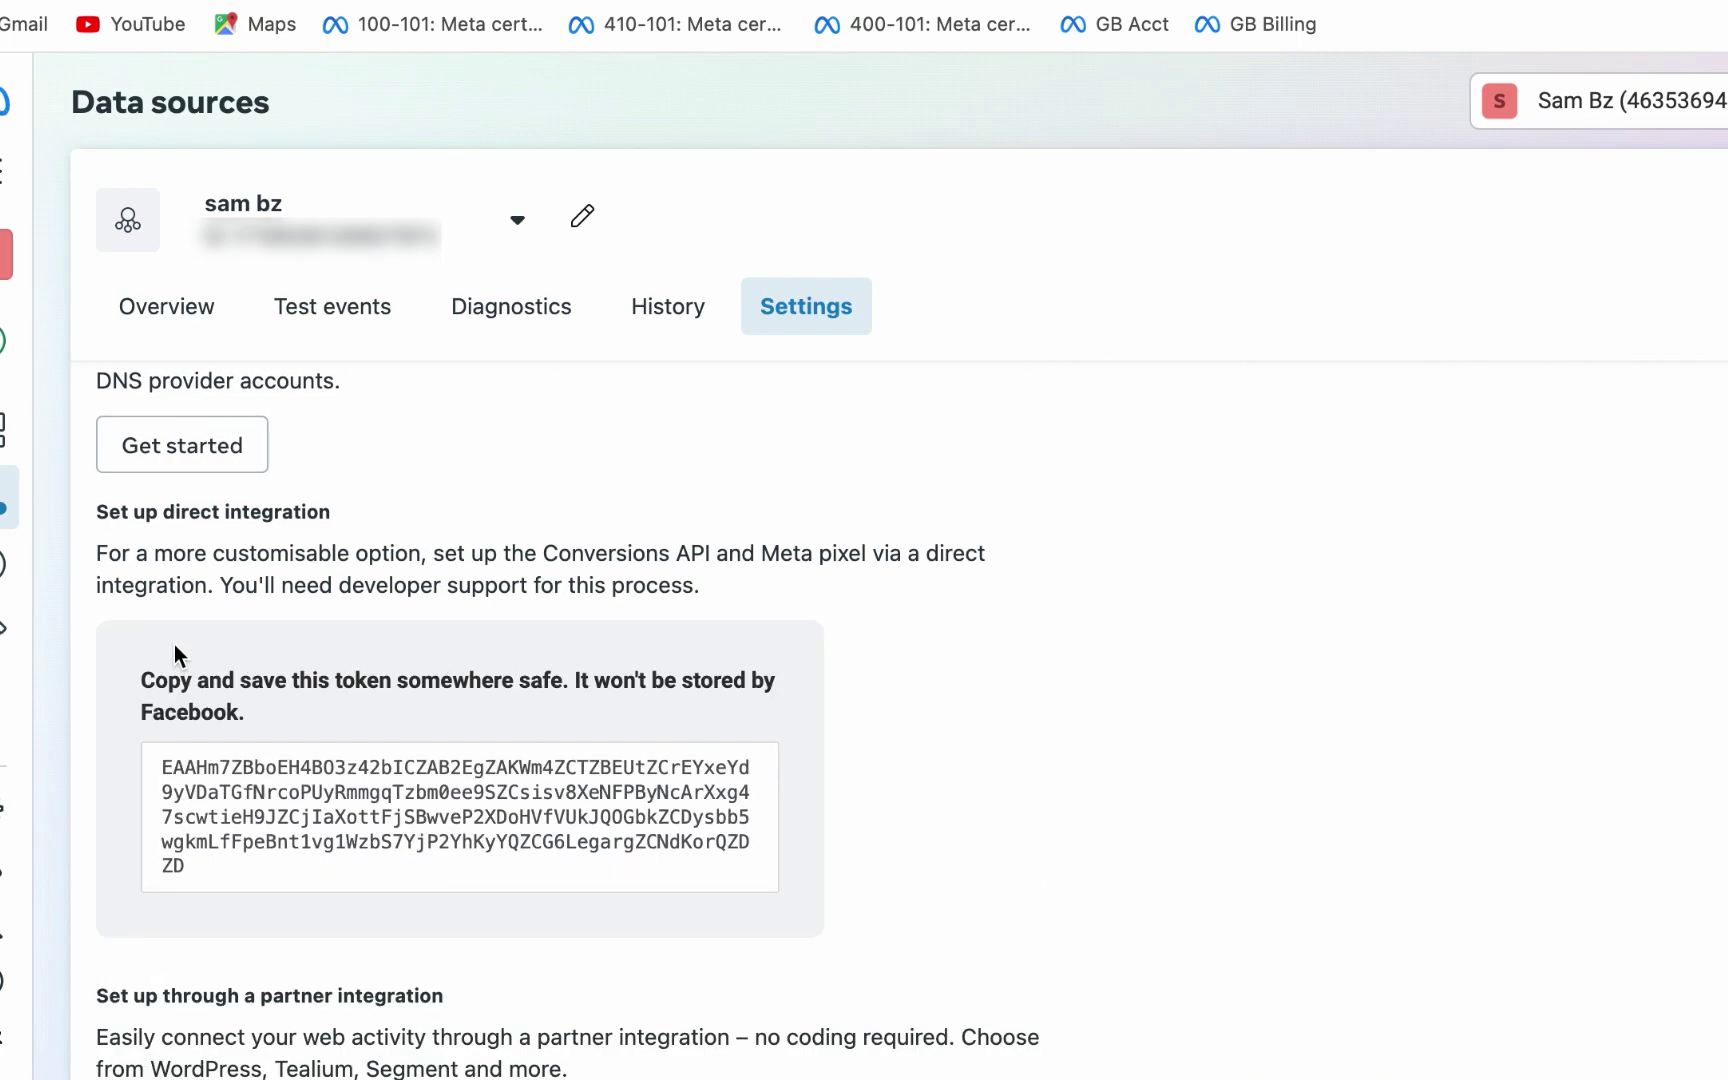
mouse_move(594, 826)
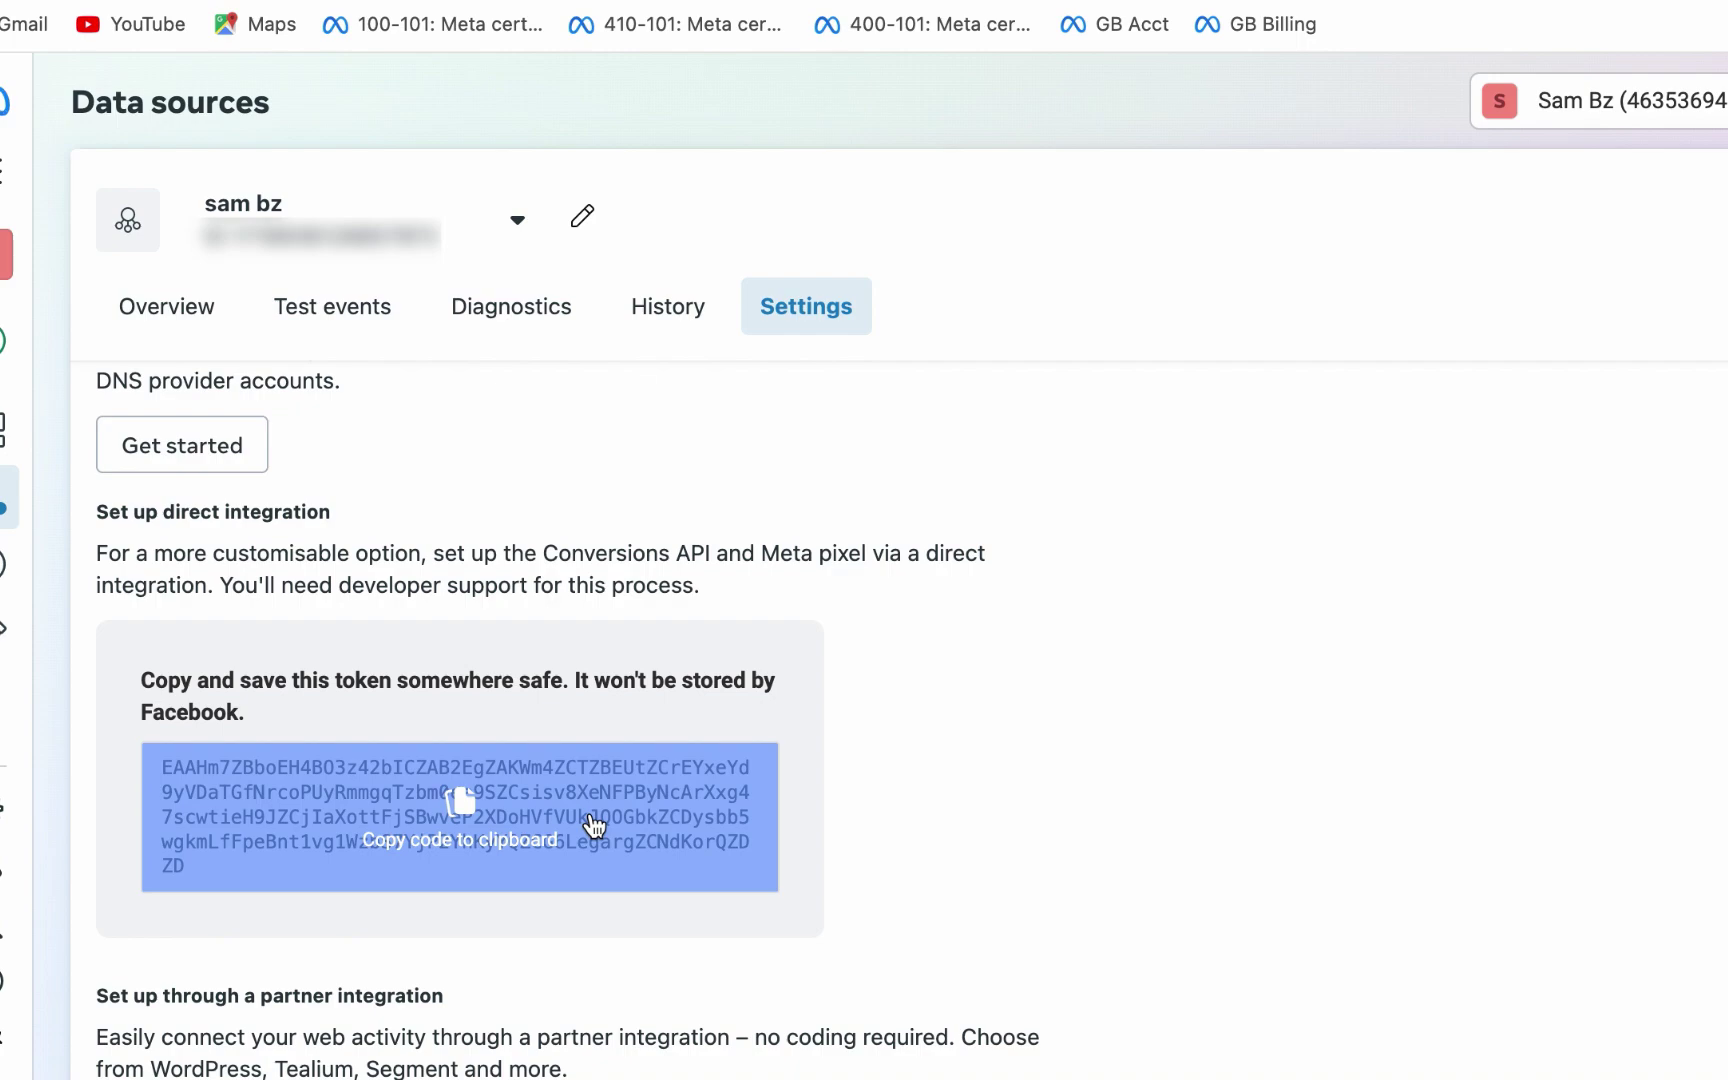
click(461, 838)
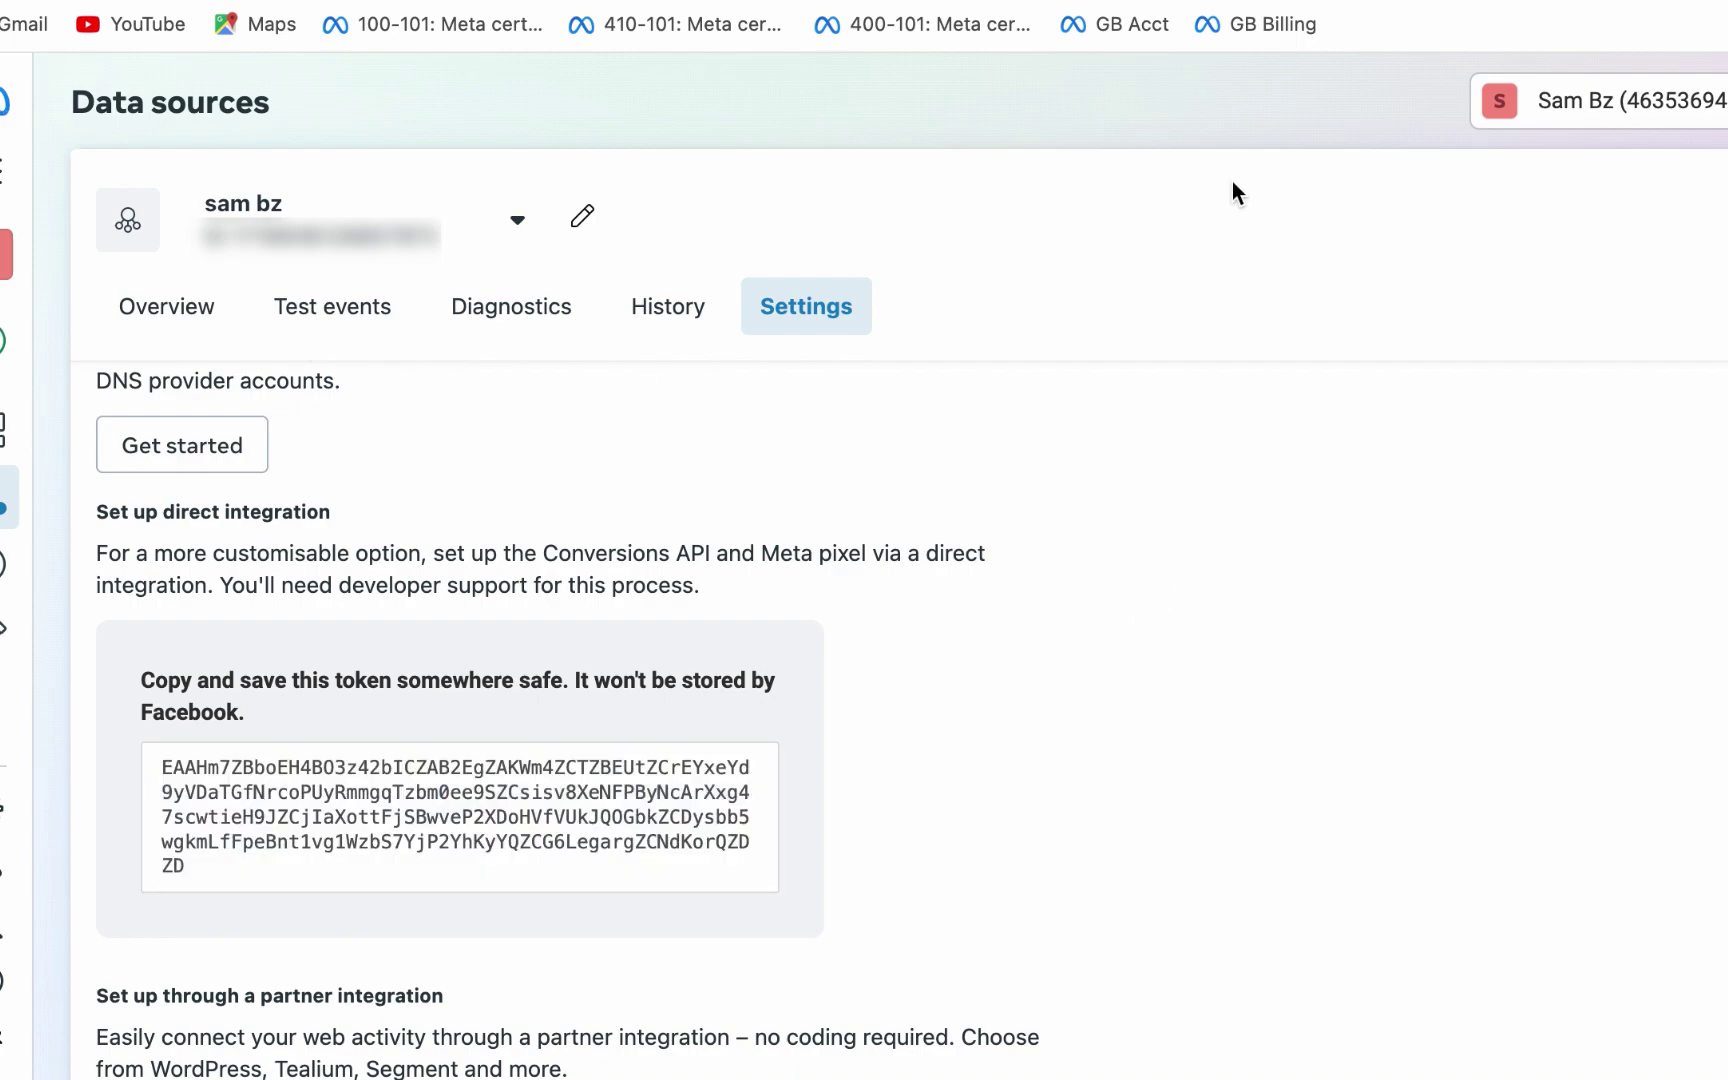
- Paste the token into PixelYourSite's Conversion API field and save the settings
key(ctrl+Tab)
click(602, 763)
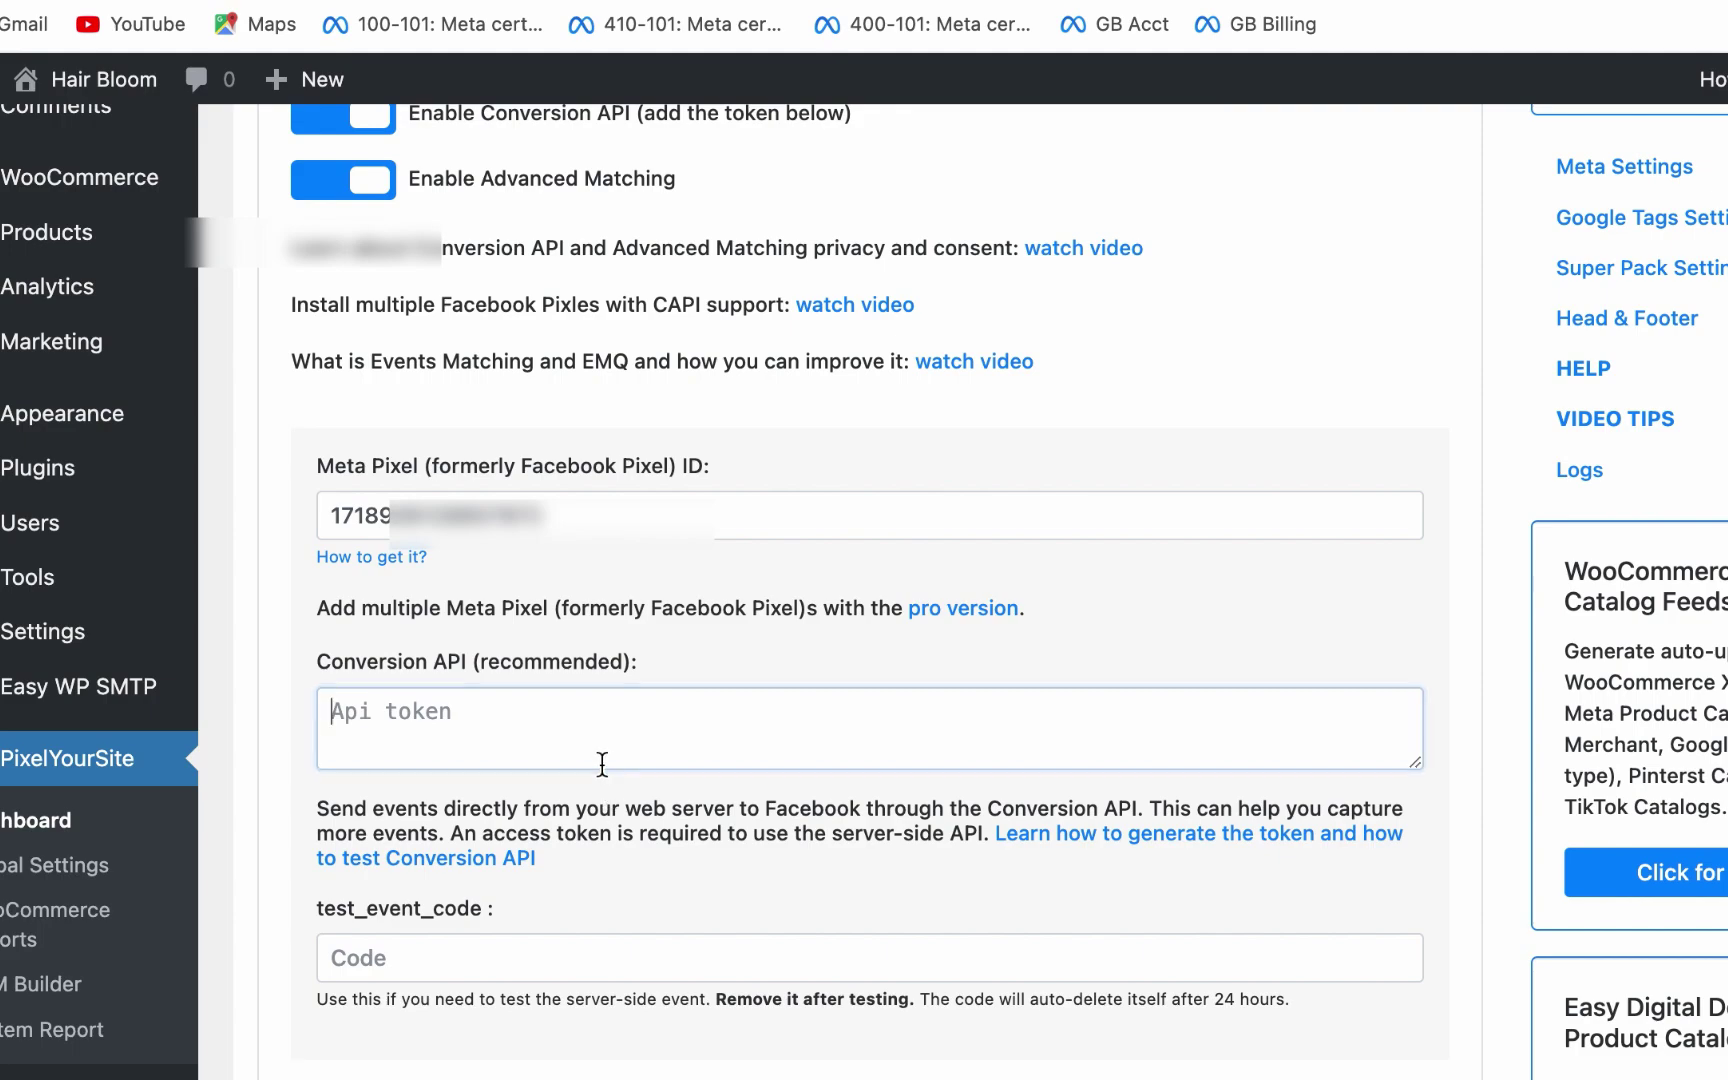
key(super+v)
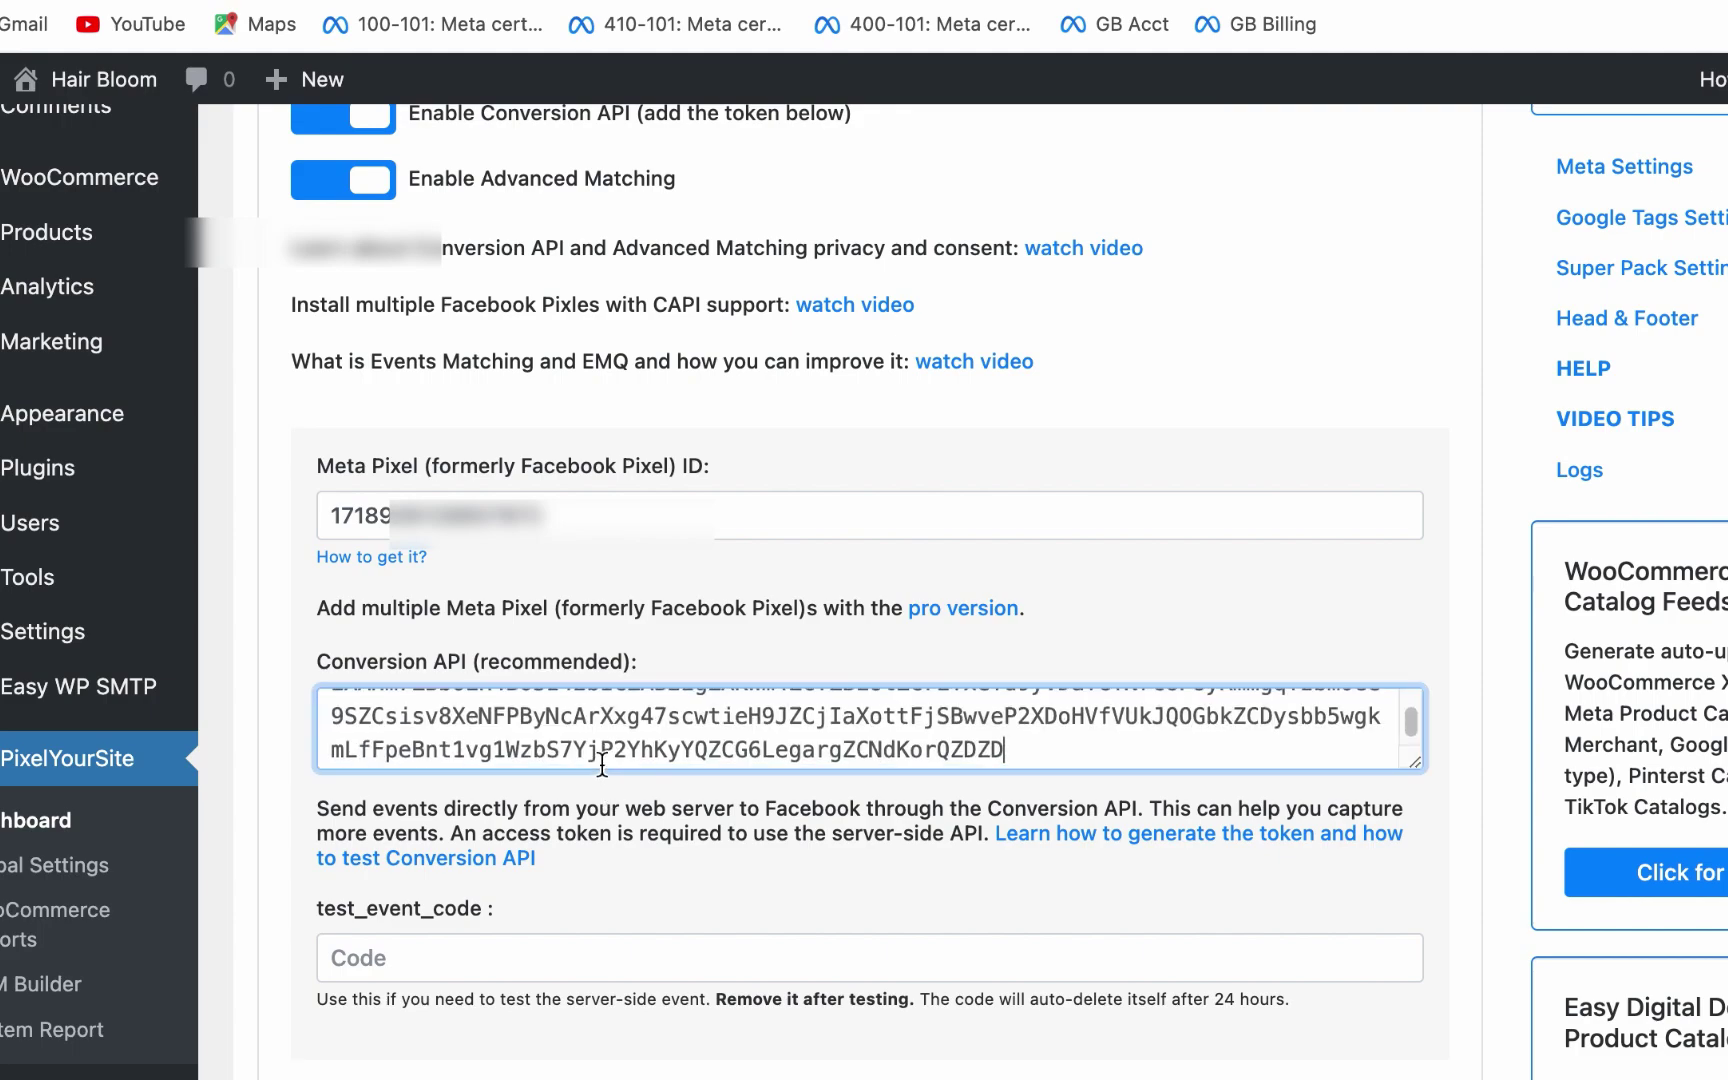
scroll(923, 843, down, 10)
scroll(960, 825, down, 15)
click(919, 912)
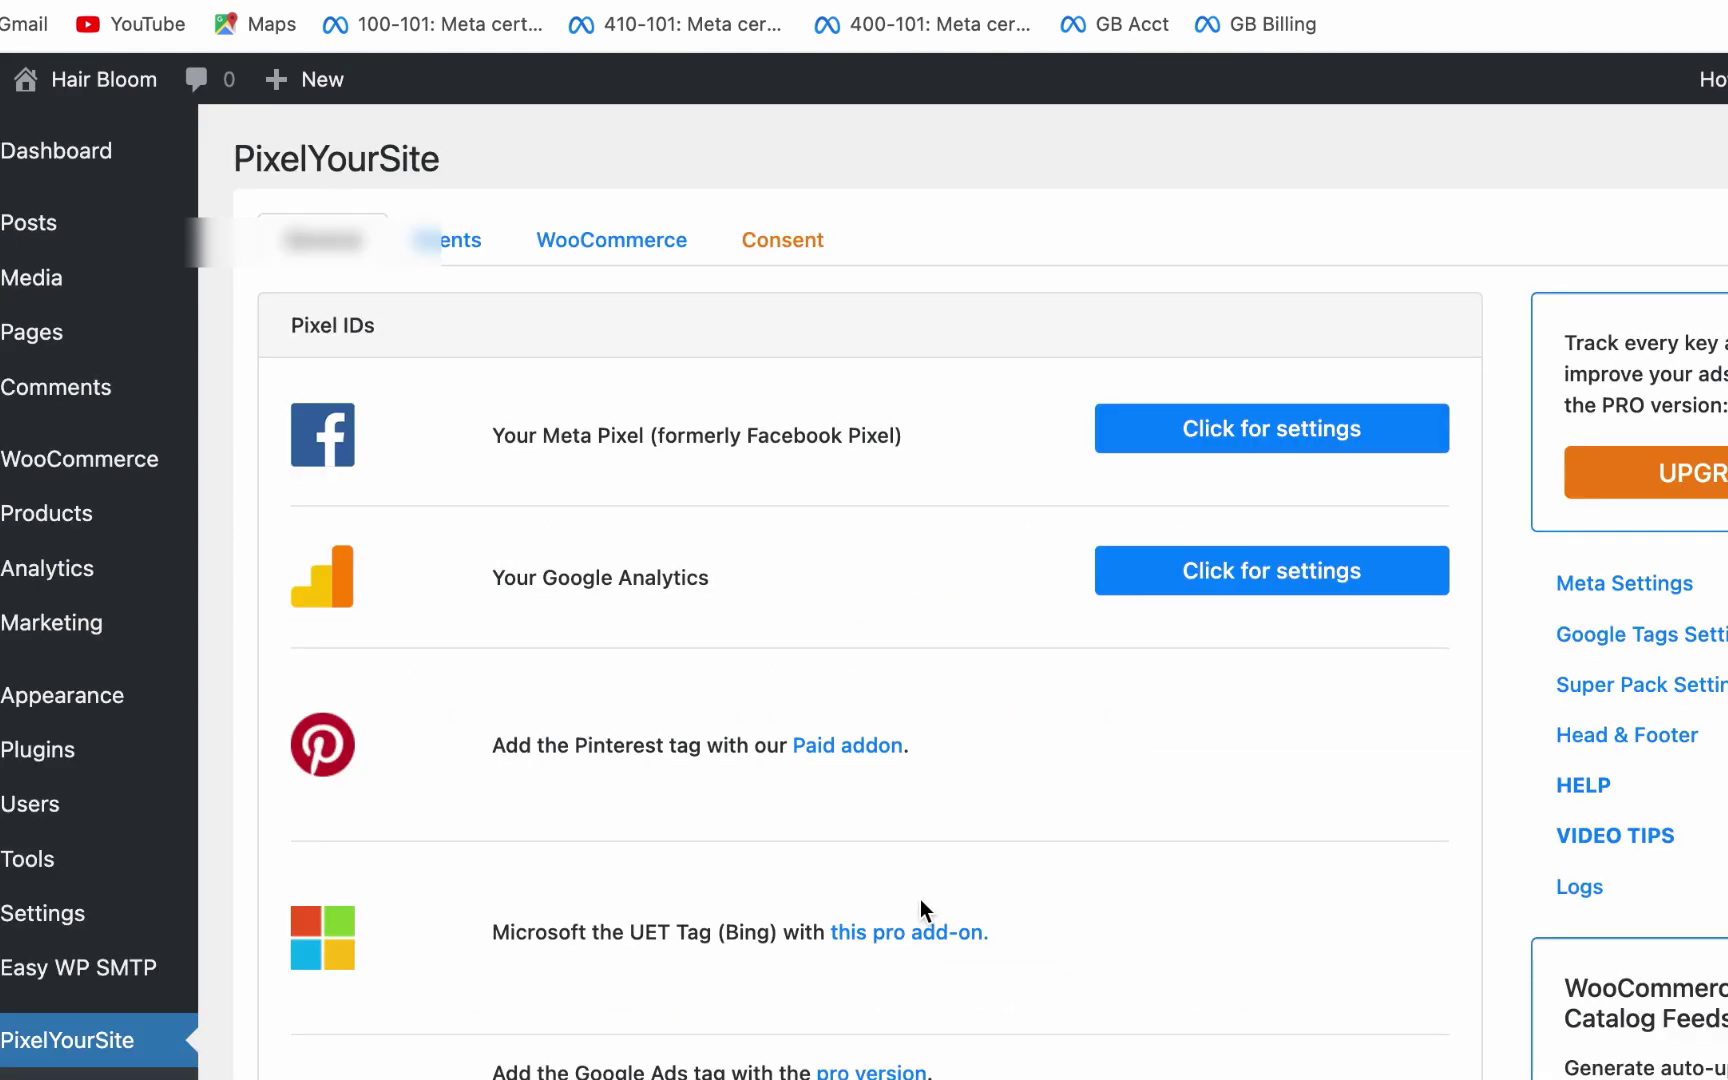